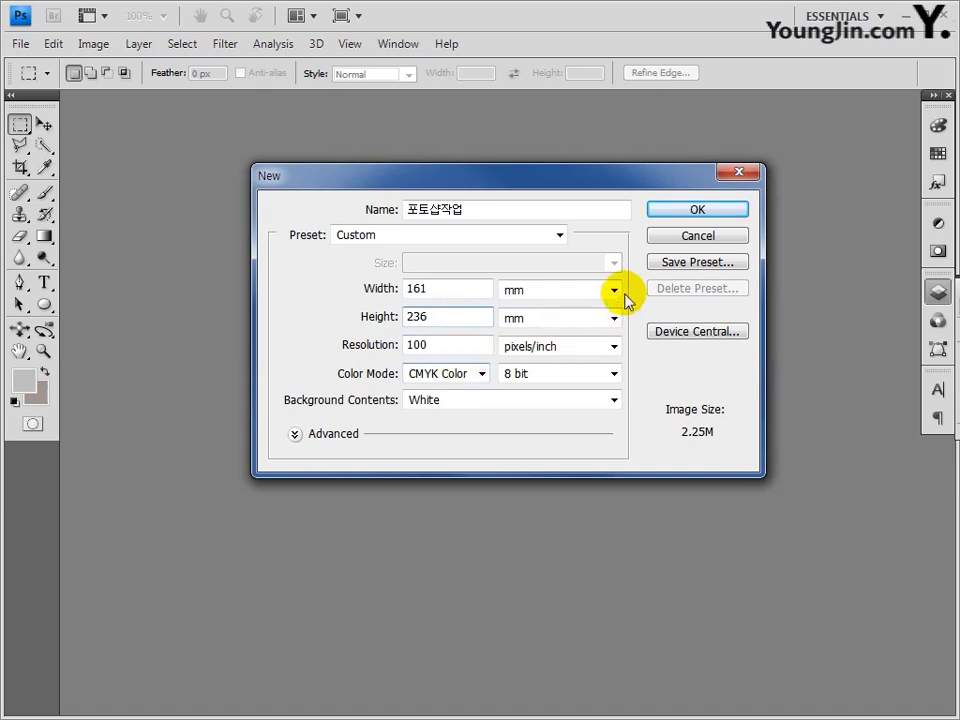
Create the 161 × 236 mm, 100 pixels/inch CMYK document with a white background, named 포토샵작업.
{"action": "left_click", "coordinate": [668, 208]}
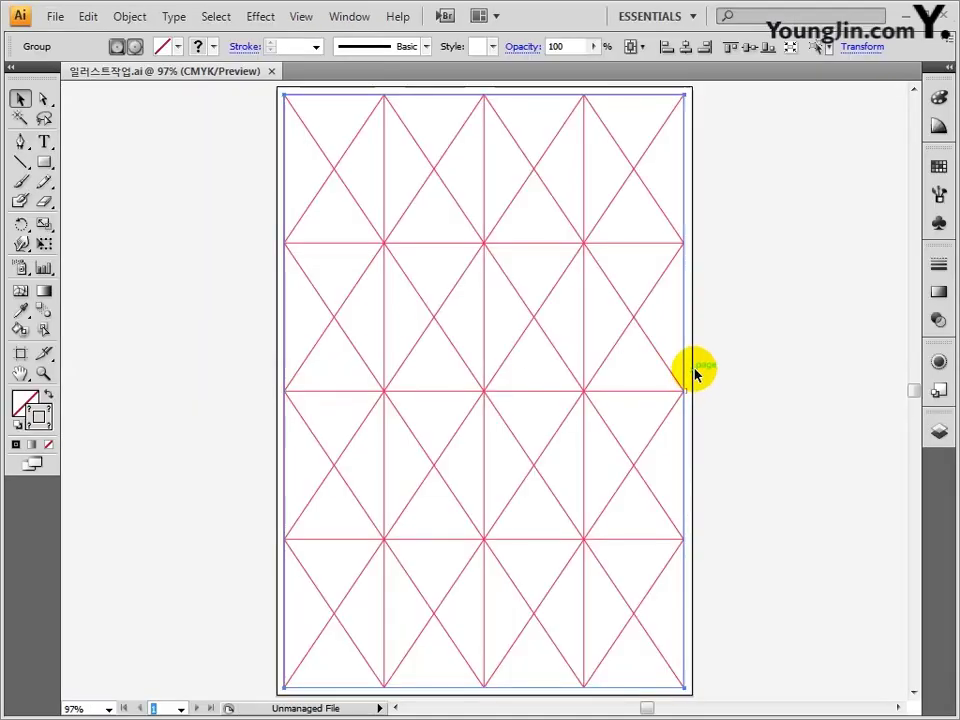
Switch from Illustrator to Photoshop and paste the copied grid into the blank document as pixels.
{"action": "left_click", "coordinate": [903, 20]}
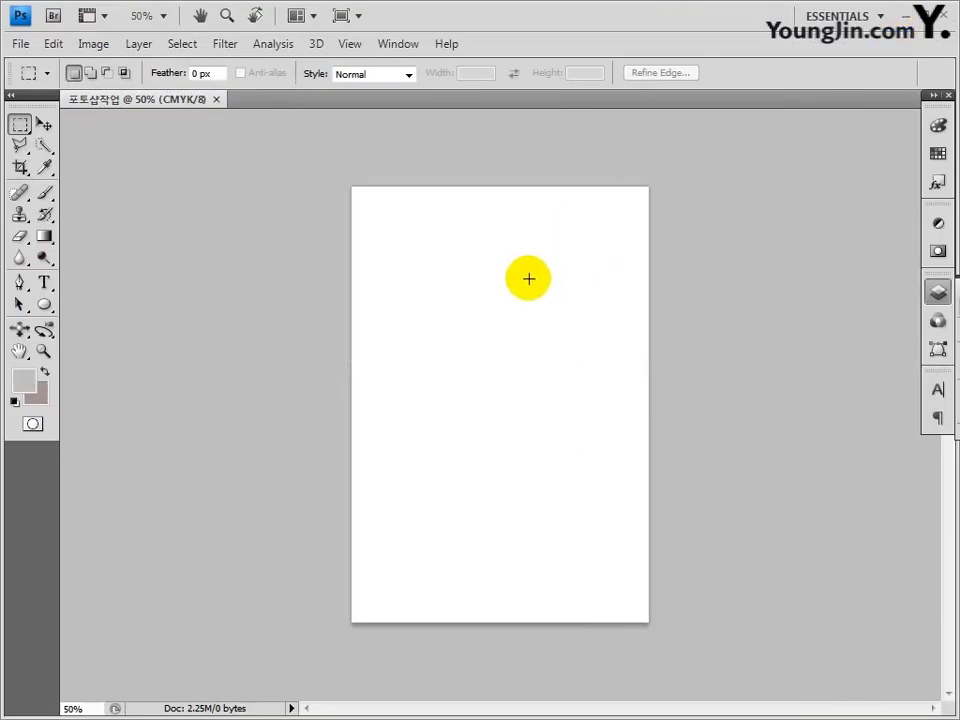
{"action": "left_click", "coordinate": [43, 124]}
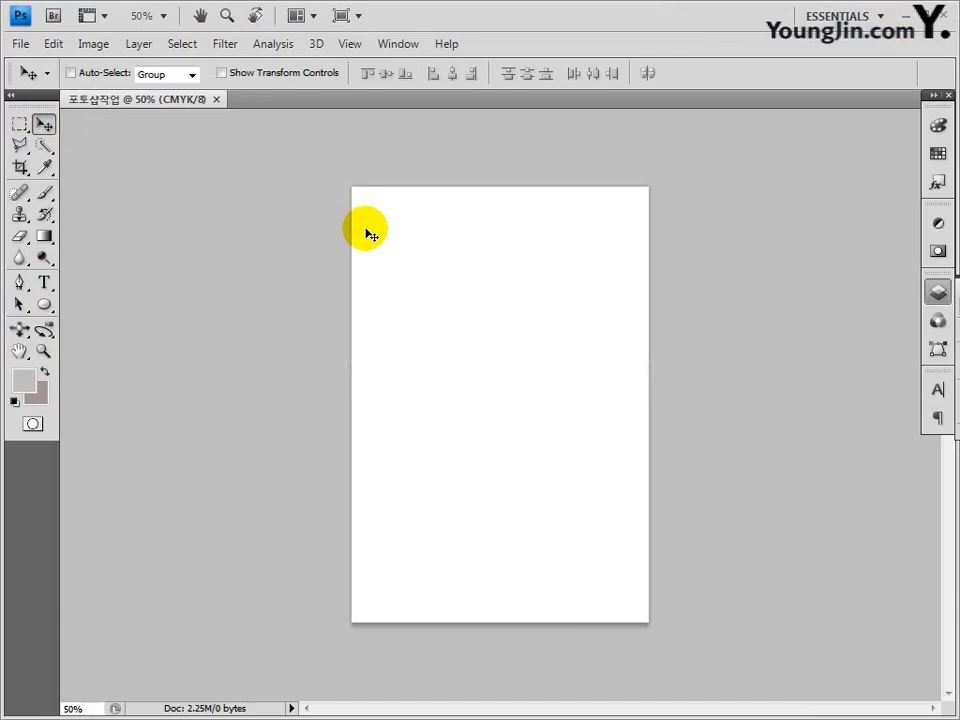
{"action": "key", "text": "ctrl+v"}
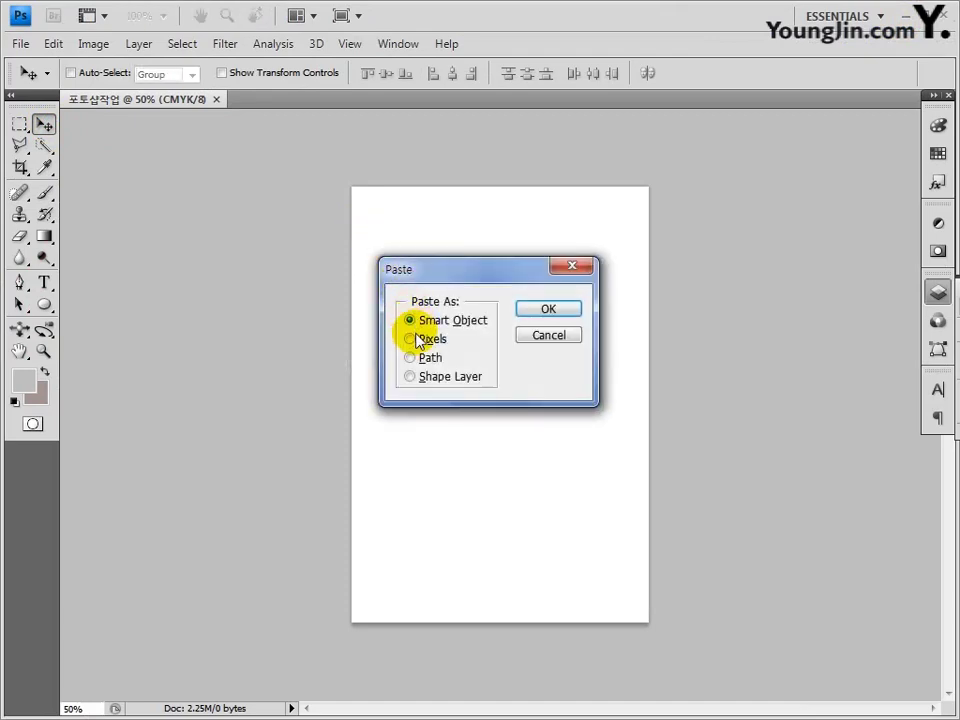
{"action": "left_click", "coordinate": [412, 339]}
{"action": "left_click", "coordinate": [544, 307]}
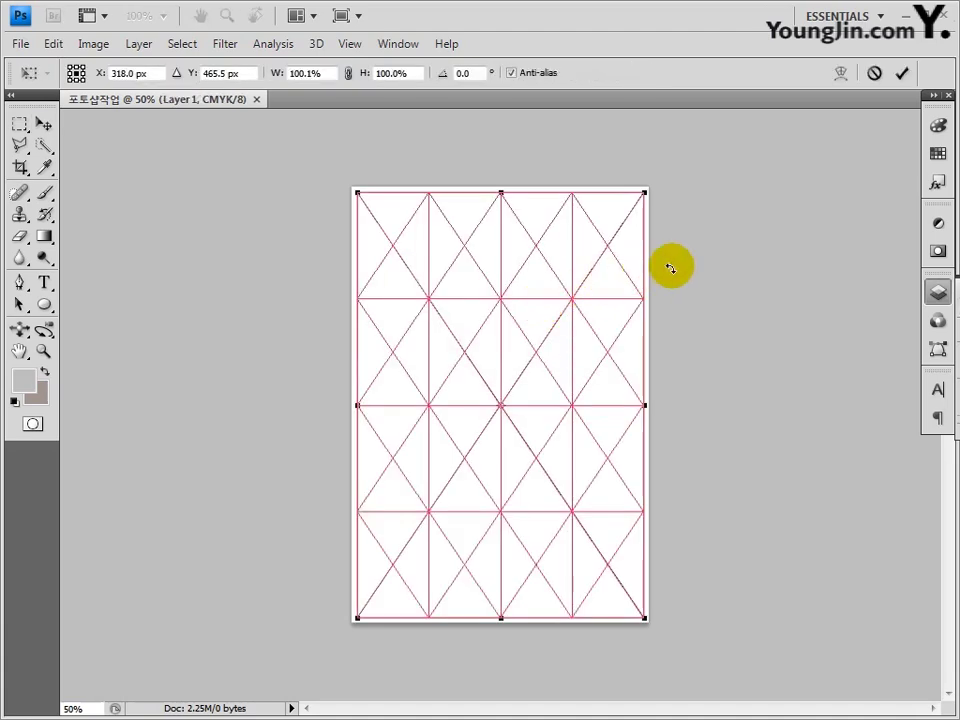
{"action": "key", "text": "Return"}
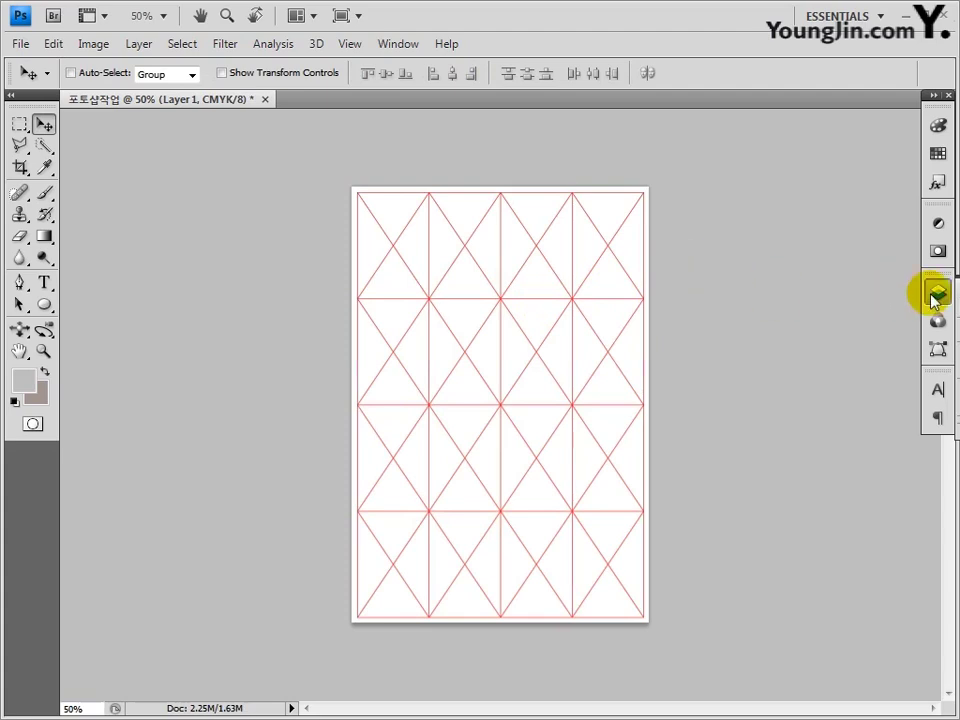
Rename the pasted grid layer to 그리드 and lock it completely.
{"action": "left_click", "coordinate": [937, 294]}
{"action": "left_click", "coordinate": [782, 363]}
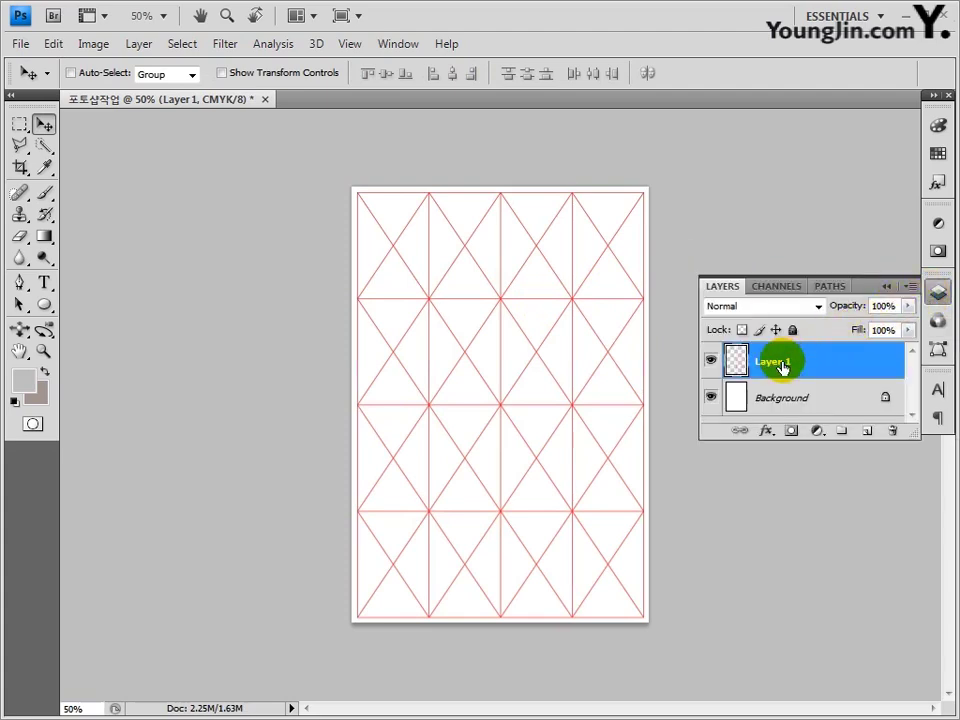
{"action": "double_click", "coordinate": [782, 362]}
{"action": "type", "text": "그리드"}
{"action": "key", "text": "Return"}
{"action": "left_click", "coordinate": [792, 331]}
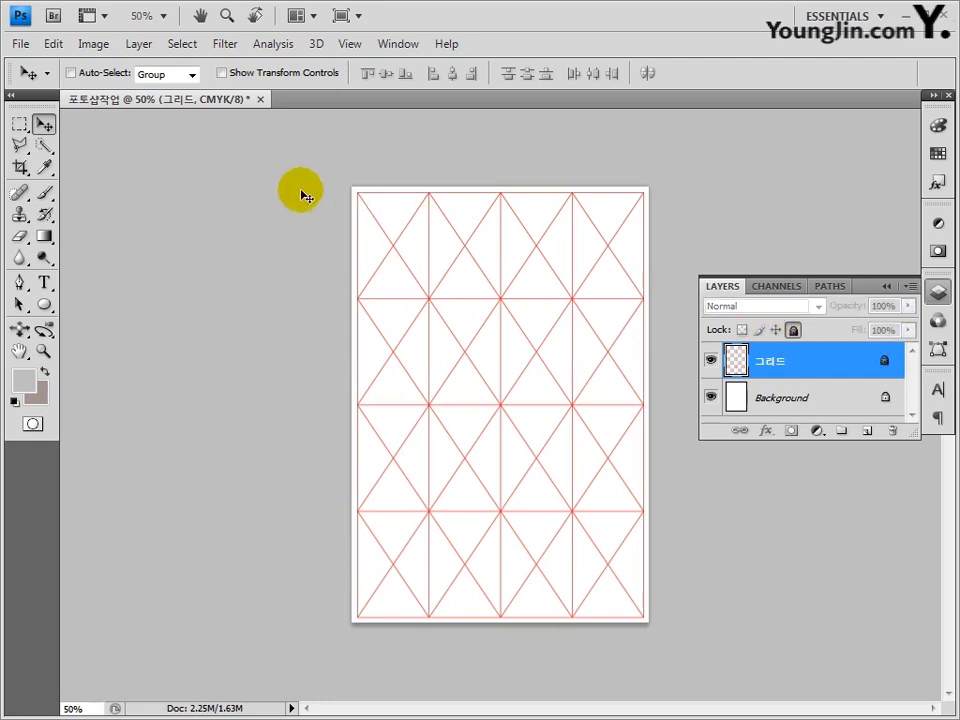
Save the document as the Photoshop file 포토샵작업 with layers and maximized compatibility.
{"action": "left_click", "coordinate": [14, 44]}
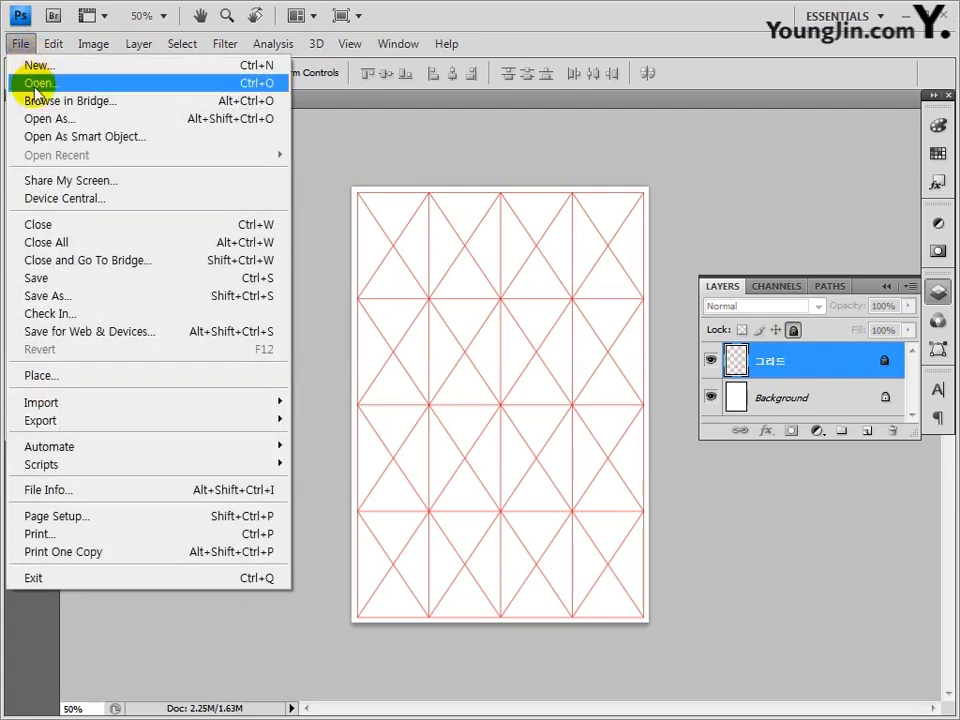
{"action": "left_click", "coordinate": [35, 293]}
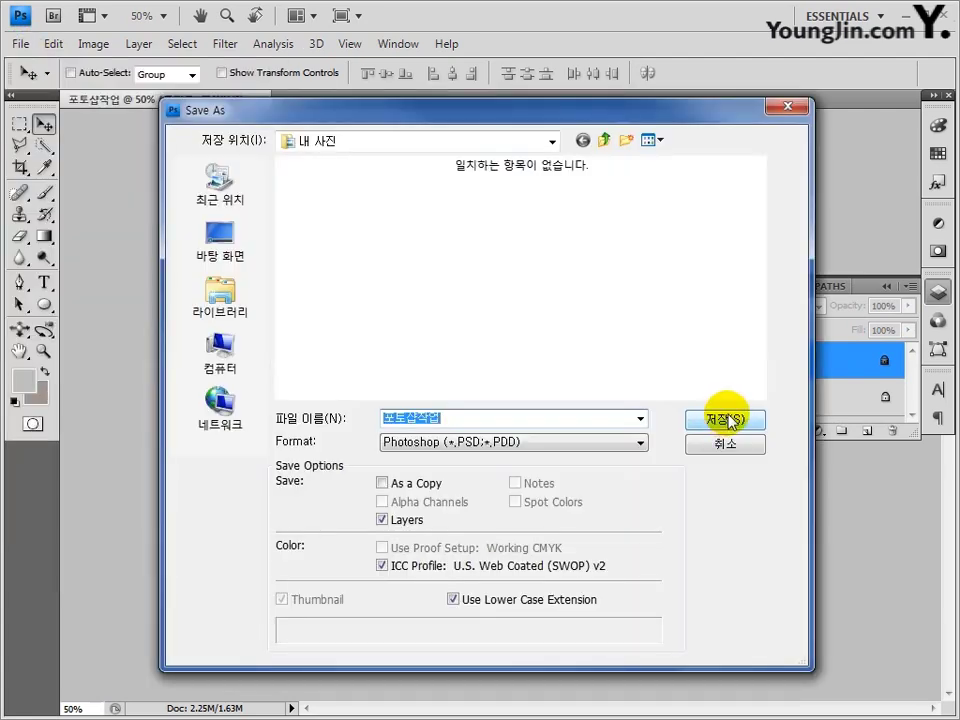
{"action": "left_click", "coordinate": [730, 420]}
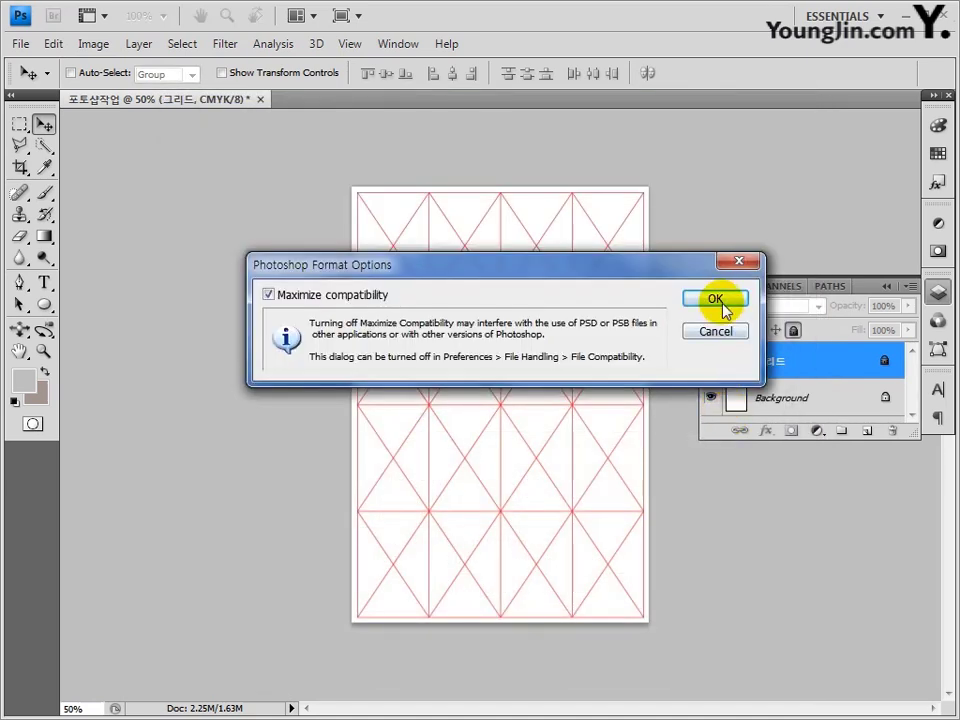
{"action": "left_click", "coordinate": [720, 300]}
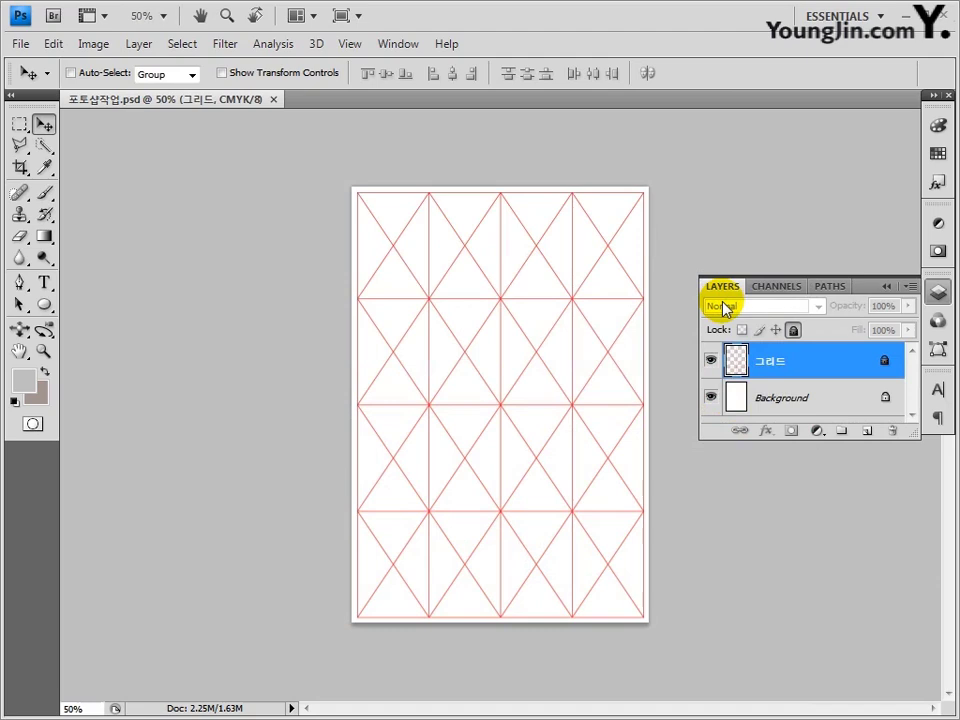
Open the image 배경 from the 수험자료 folder.
{"action": "left_click", "coordinate": [20, 45]}
{"action": "left_click", "coordinate": [18, 81]}
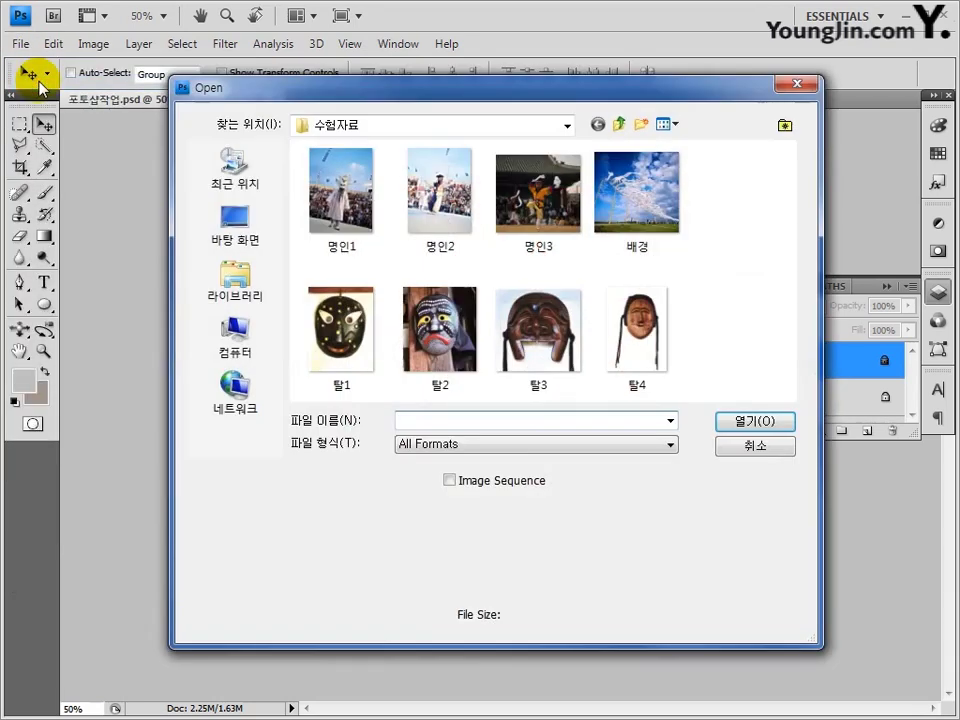
{"action": "left_click", "coordinate": [636, 215]}
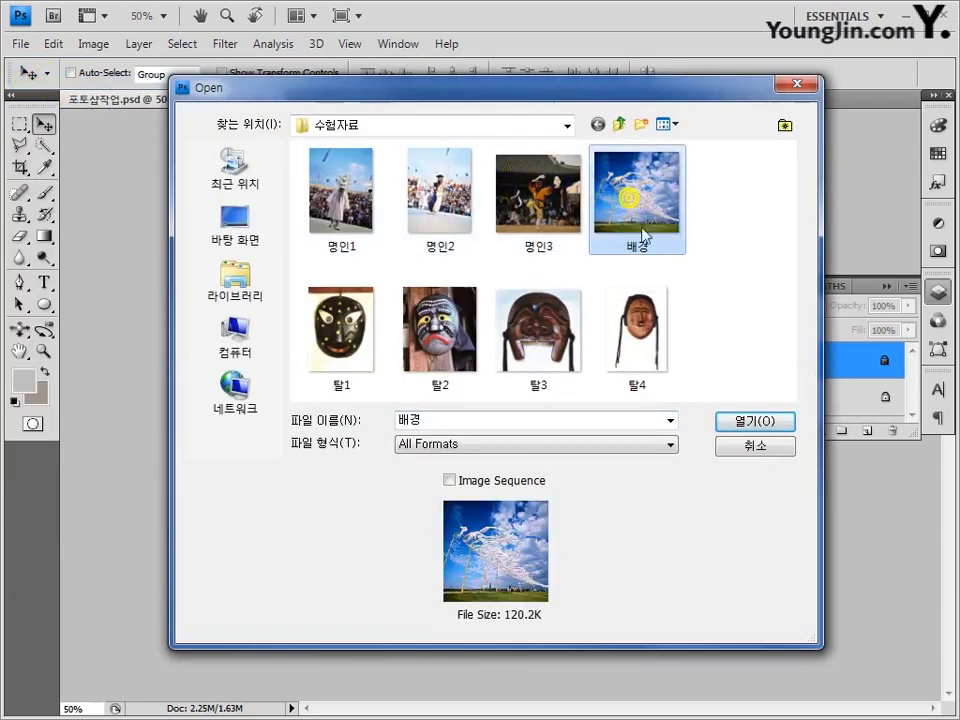
{"action": "left_click", "coordinate": [737, 422]}
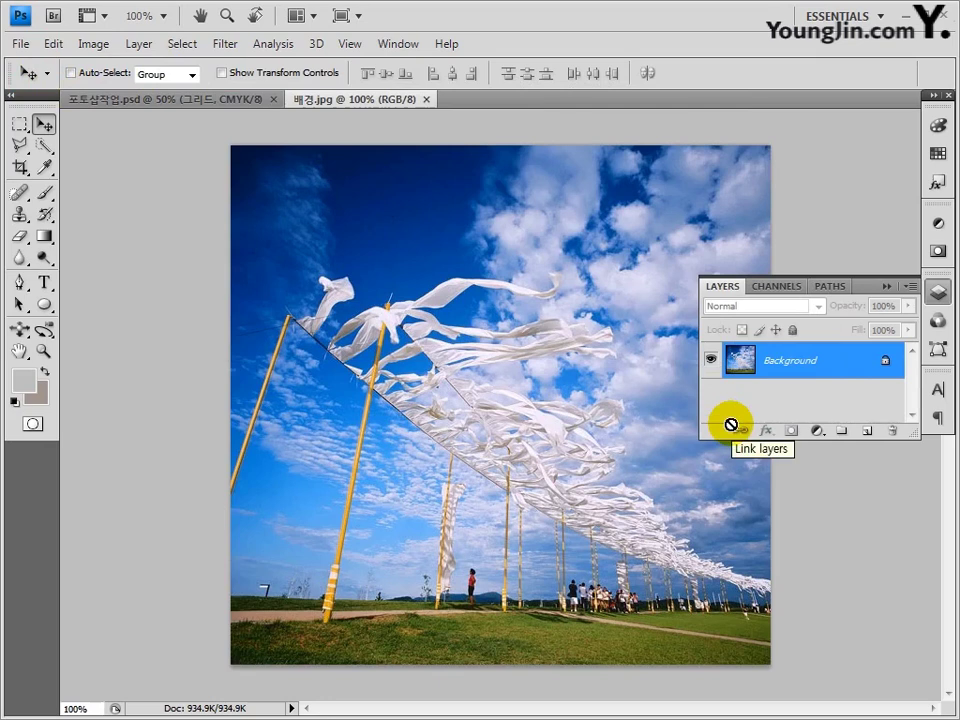
Copy the entire 배경.jpg image into 포토샵작업.psd as a new layer and name that layer 배경.
{"action": "key", "text": "ctrl+a"}
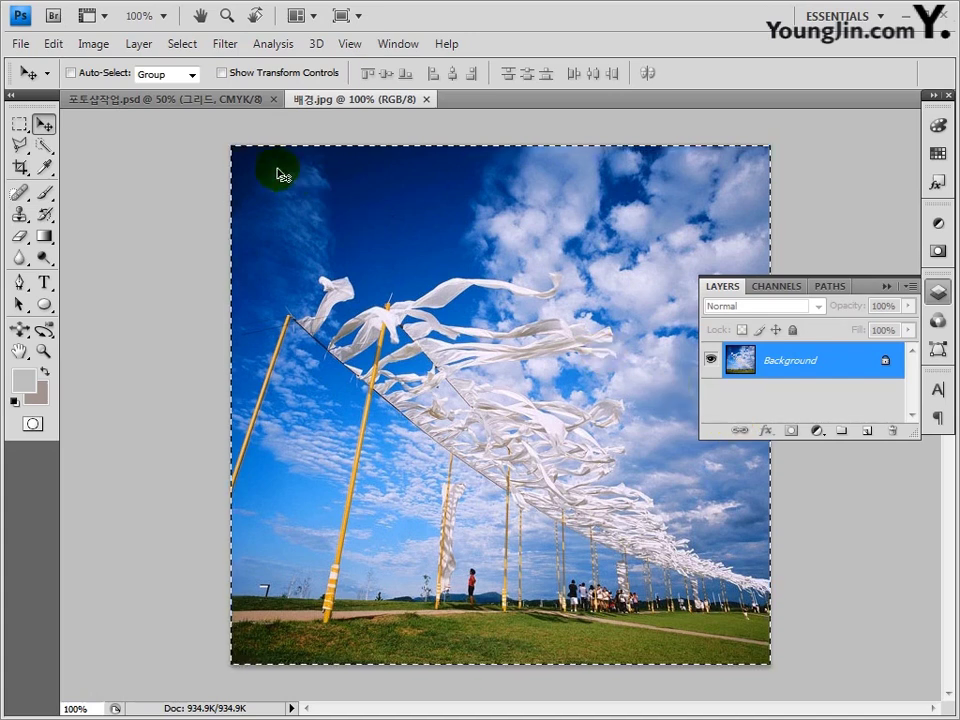
{"action": "left_click", "coordinate": [215, 100]}
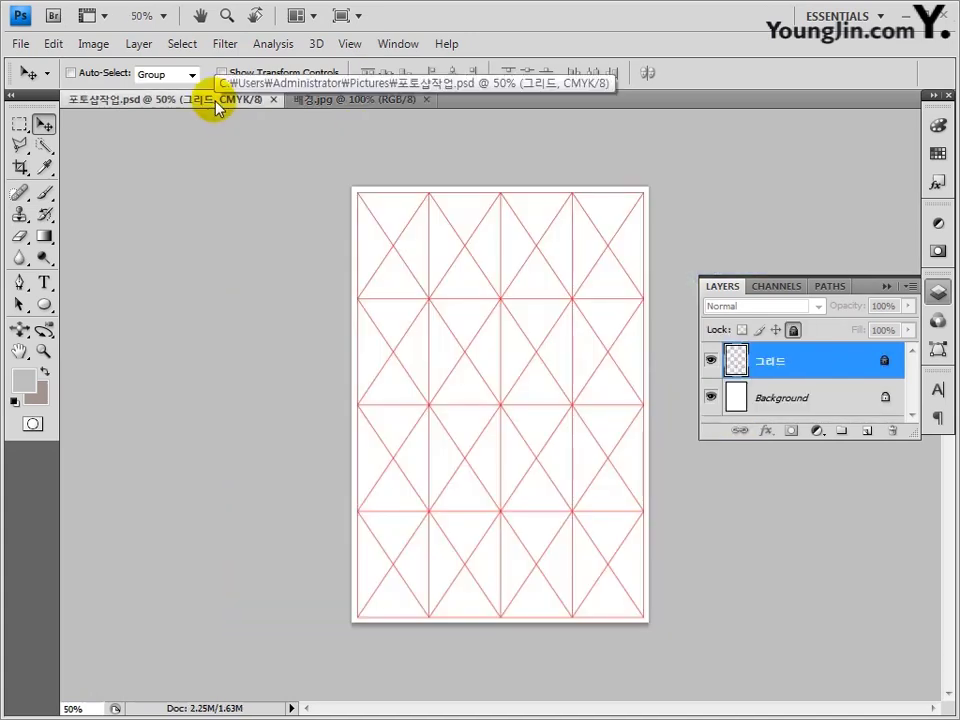
{"action": "key", "text": "ctrl+v"}
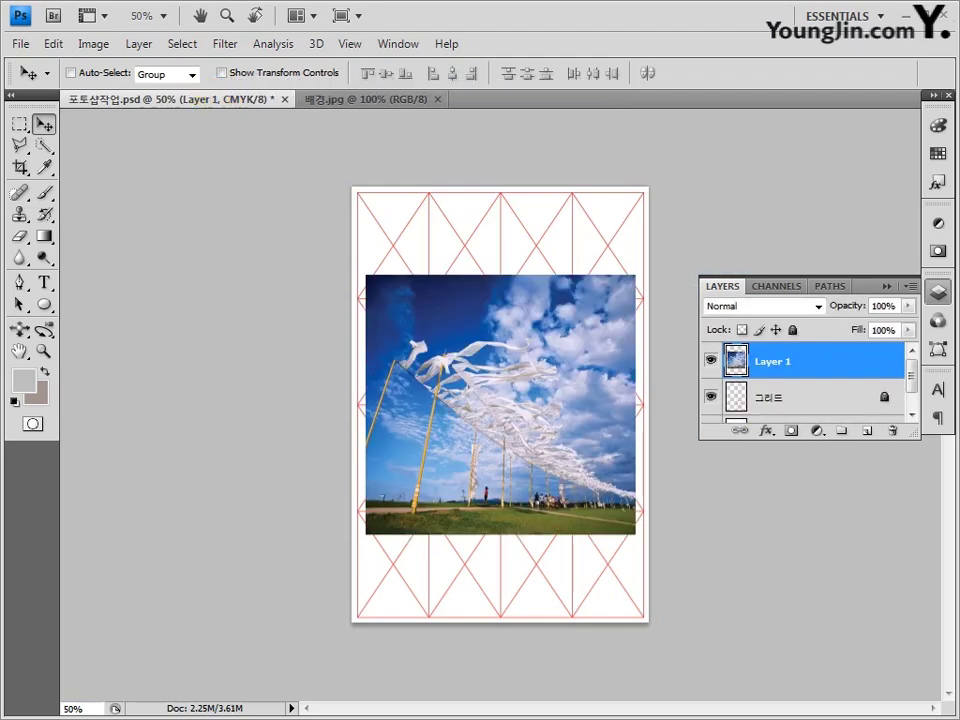
{"action": "double_click", "coordinate": [765, 362]}
{"action": "type", "text": "ㅂ"}
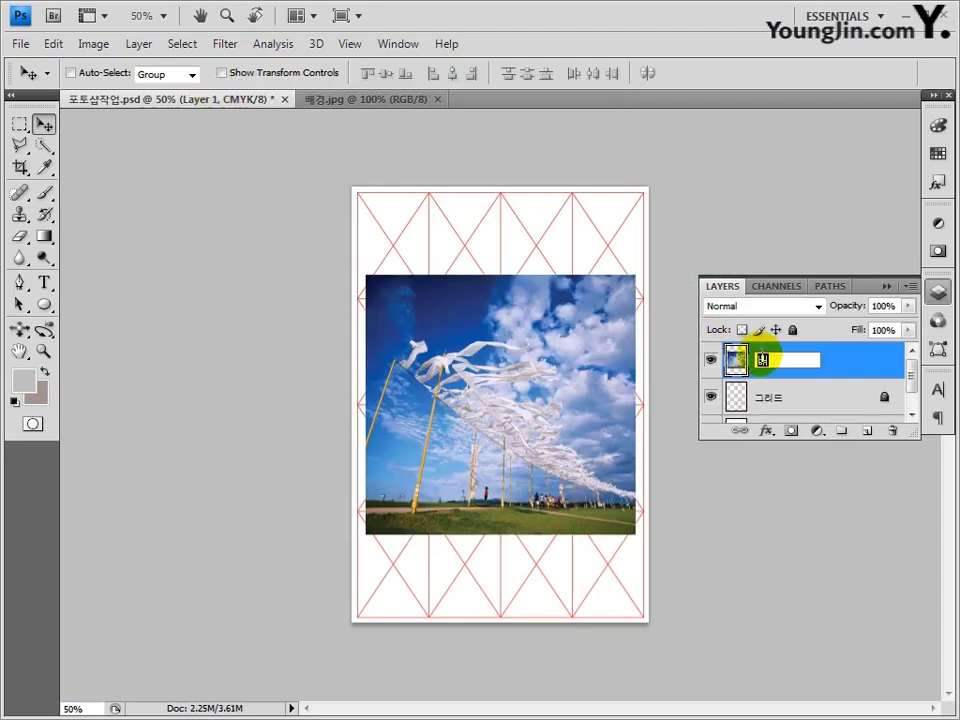
{"action": "type", "text": "경"}
{"action": "key", "text": "Return"}
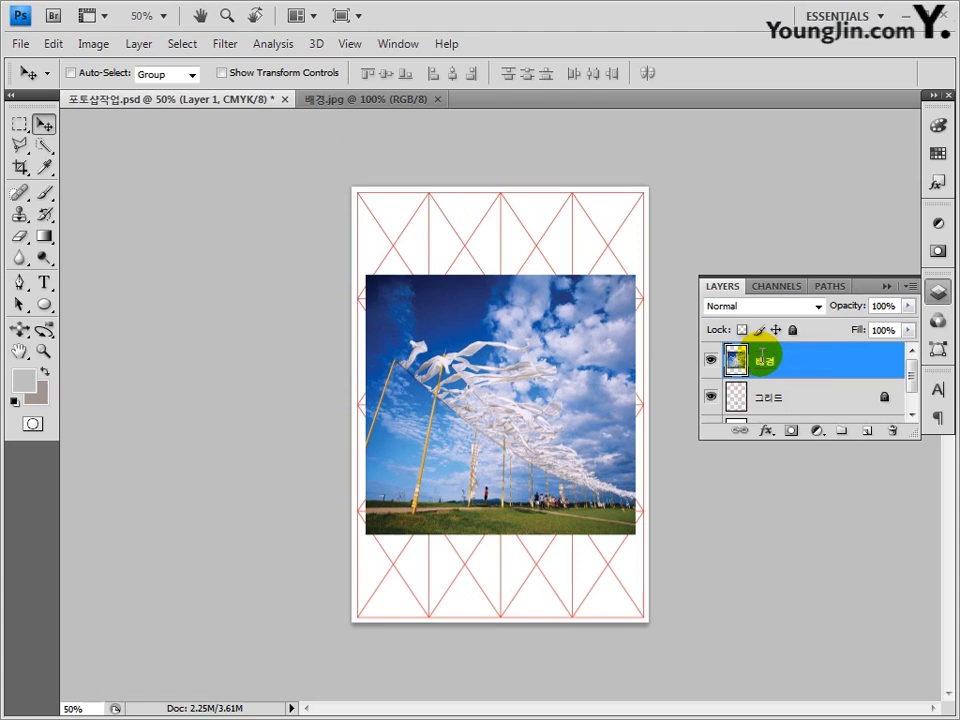
Scale the 배경 layer to about 110.1% so it spans the page width, aligned to the page's top edge.
{"action": "key", "text": "ctrl+t"}
{"action": "left_click_drag", "start_coordinate": [365, 275], "coordinate": [350, 252]}
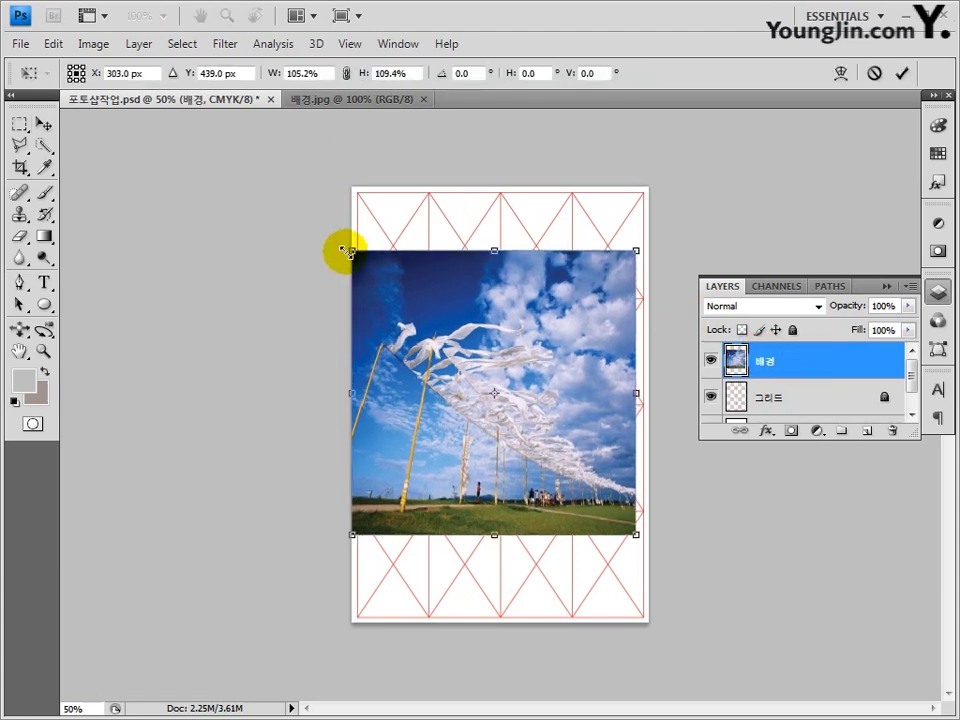
{"action": "left_click_drag", "start_coordinate": [407, 296], "coordinate": [408, 237]}
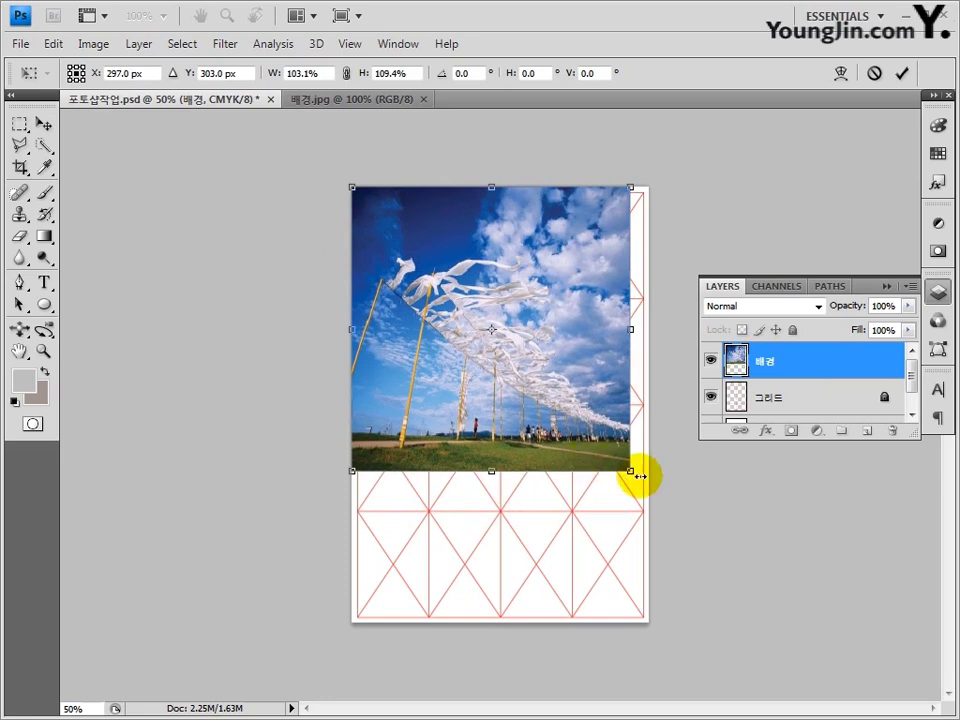
{"action": "left_click_drag", "start_coordinate": [632, 471], "coordinate": [650, 480]}
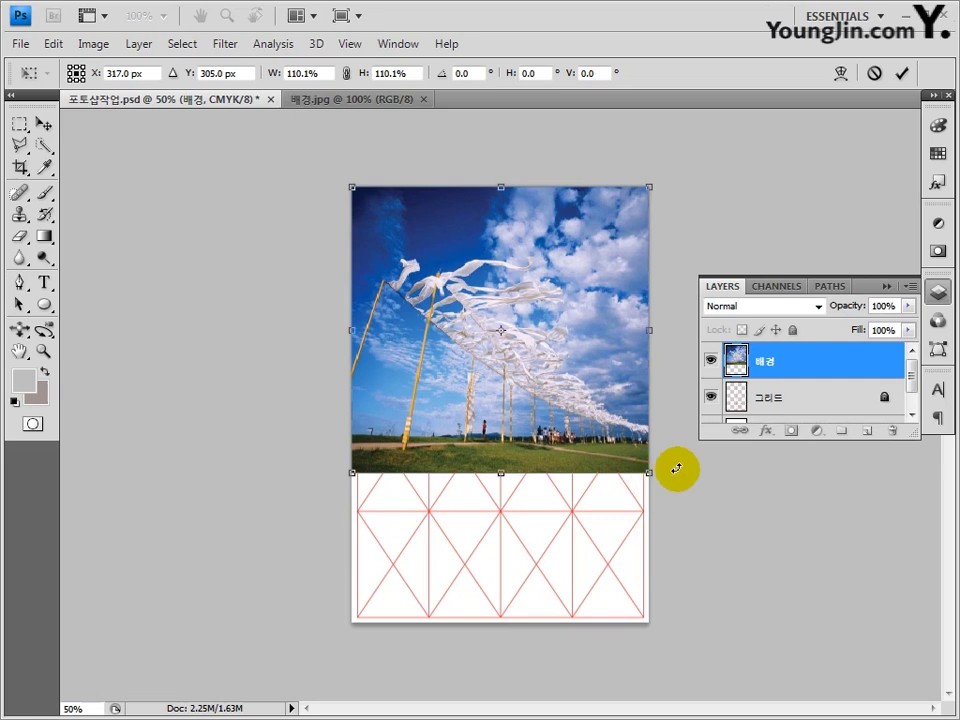
{"action": "key", "text": "Return"}
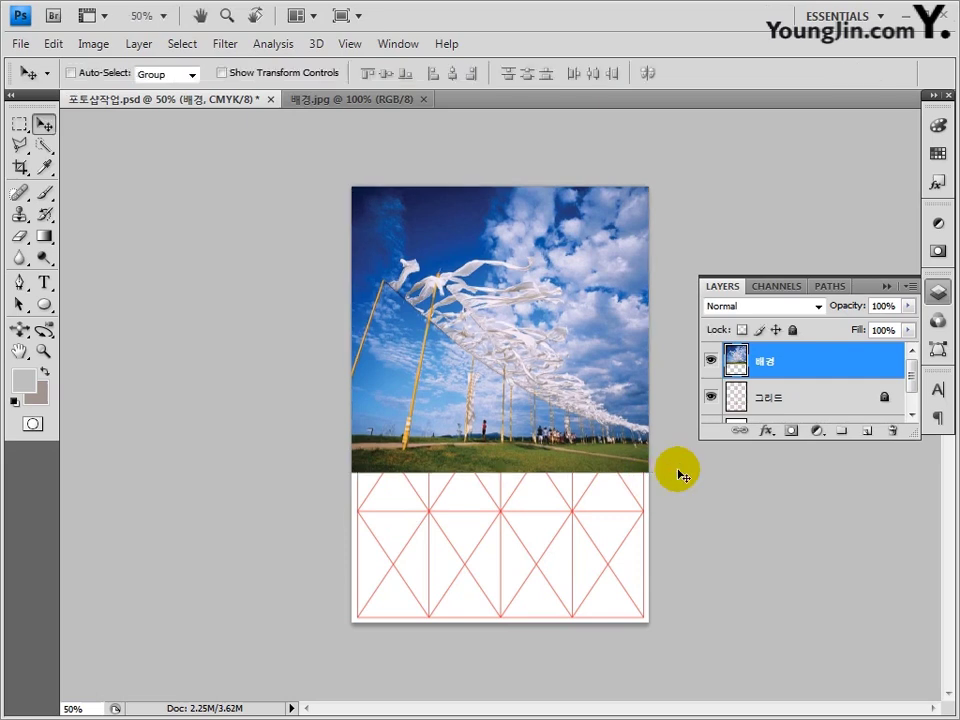
Add a layer mask to the 배경 layer and fade the photo's lower part with a vertical white-to-black linear gradient.
{"action": "left_click", "coordinate": [792, 431]}
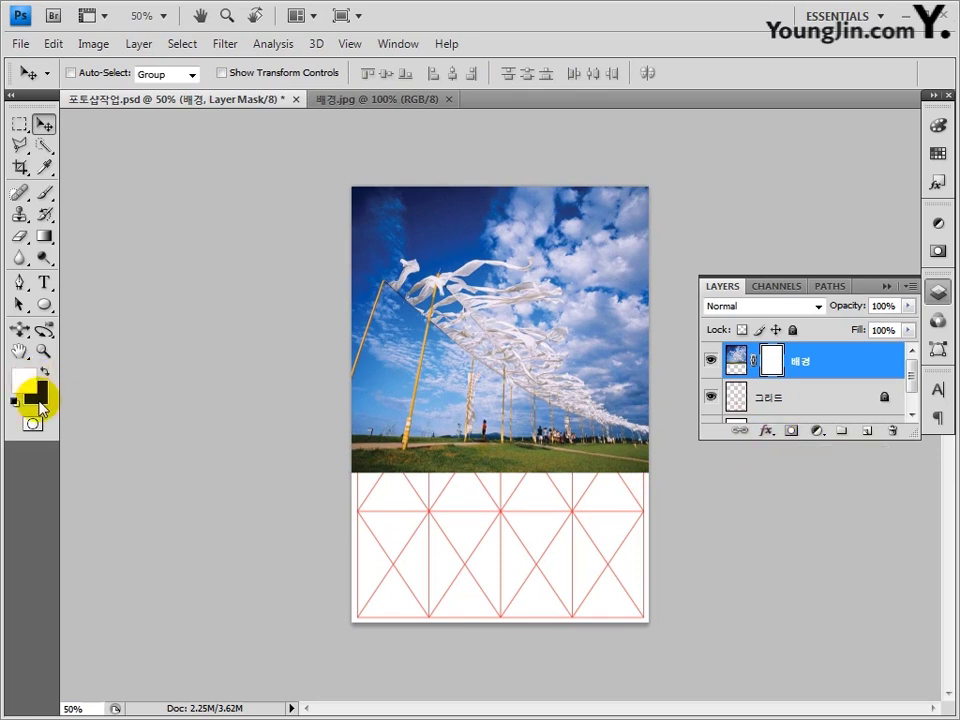
{"action": "left_click", "coordinate": [45, 237]}
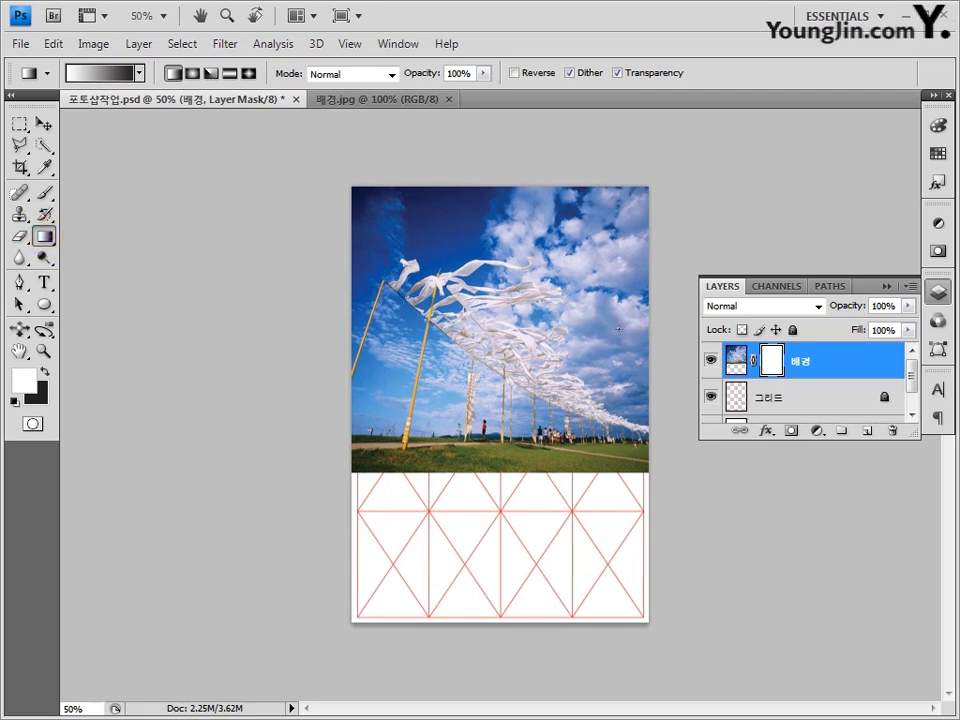
{"action": "left_click_drag", "start_coordinate": [615, 415], "coordinate": [619, 478]}
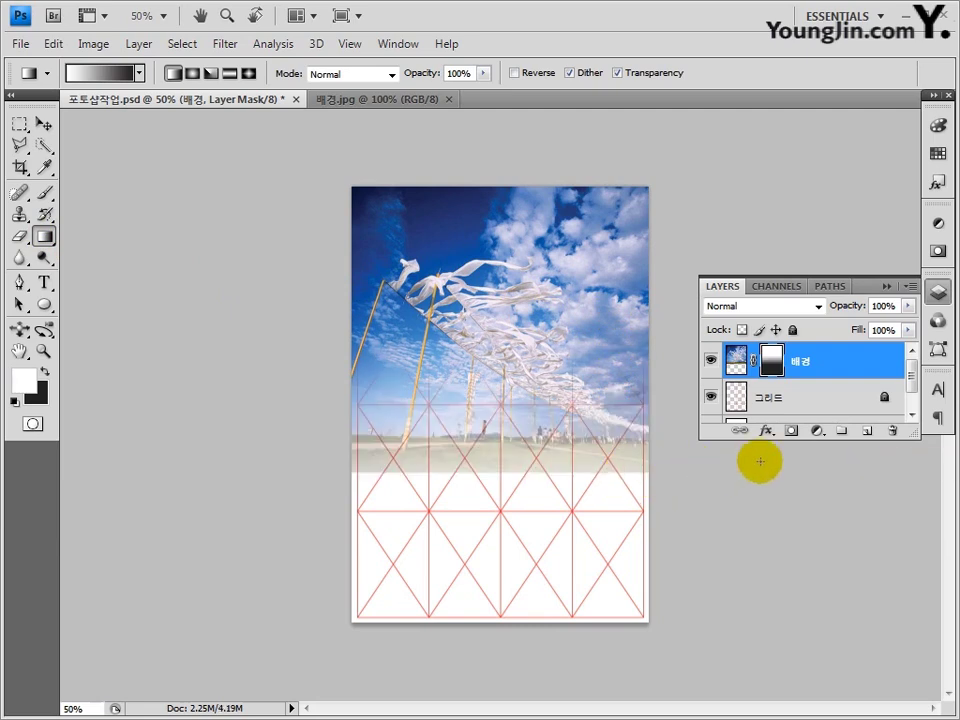
Add a new layer above the 배경 layer and name it 배경 그라디언트.
{"action": "left_click", "coordinate": [865, 436]}
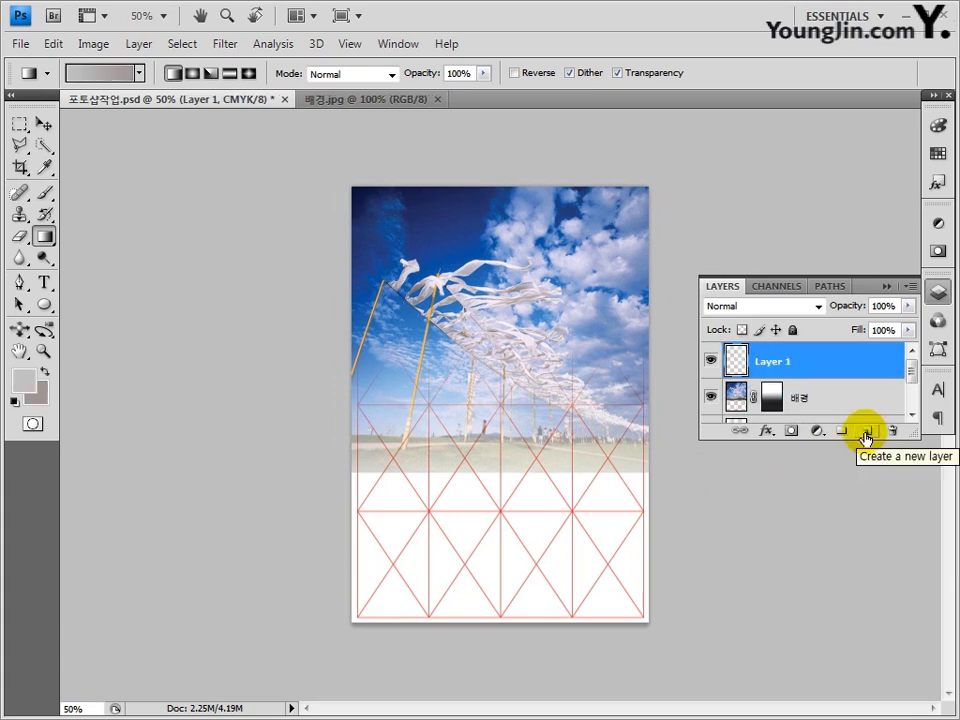
{"action": "double_click", "coordinate": [767, 360]}
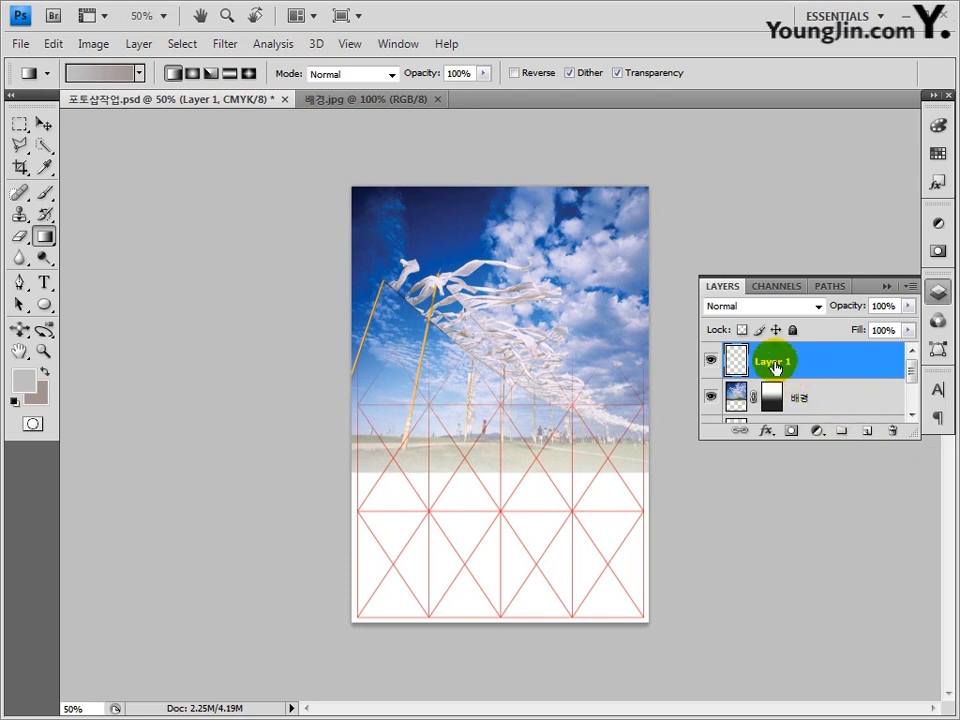
{"action": "type", "text": "ㅂㅐ경 그라디언트"}
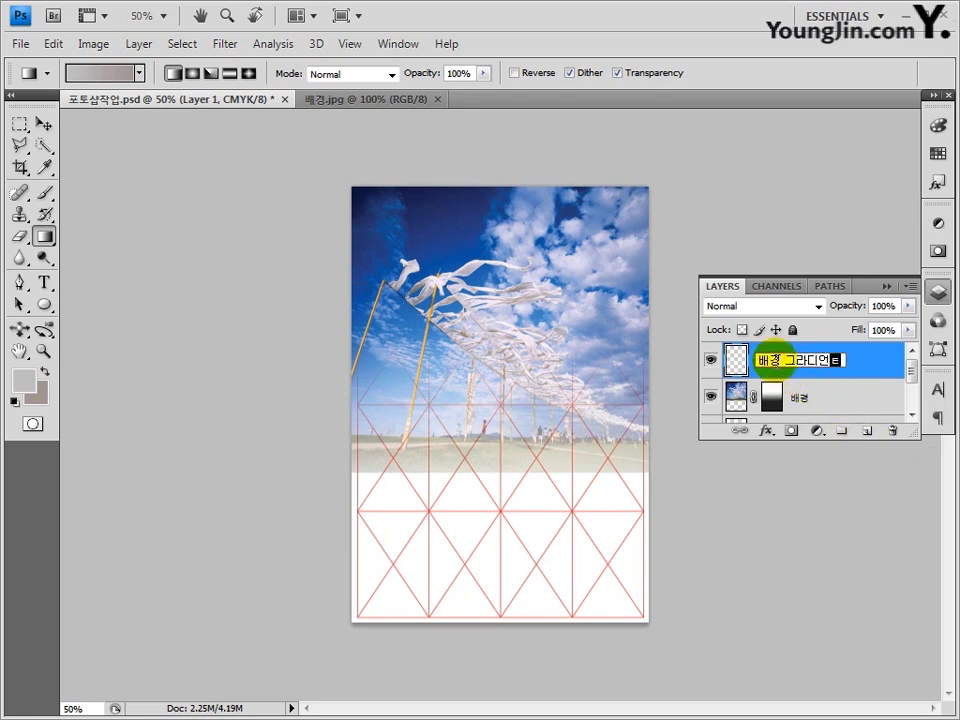
{"action": "key", "text": "Return"}
Select a rectangle across the full page width, from the page's top edge down to about two fifths of its height.
{"action": "key", "text": "v"}
{"action": "key", "text": "m"}
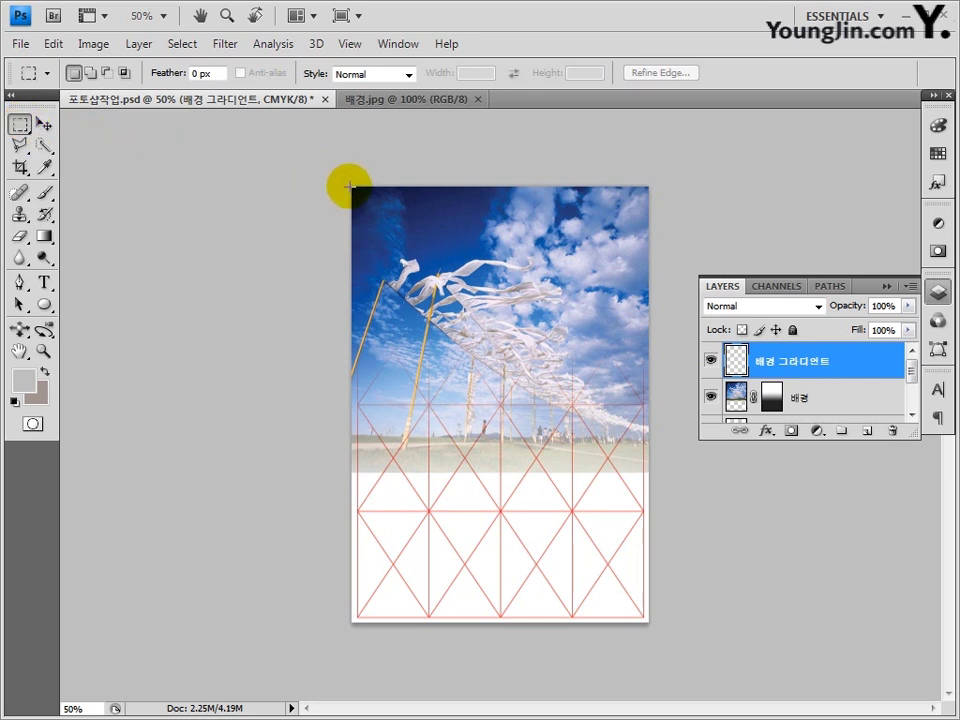
{"action": "left_click_drag", "start_coordinate": [349, 186], "coordinate": [645, 365]}
Activate the Gradient tool and set the foreground color to C 100, M 100, Y 0, K 0.
{"action": "left_click", "coordinate": [44, 237]}
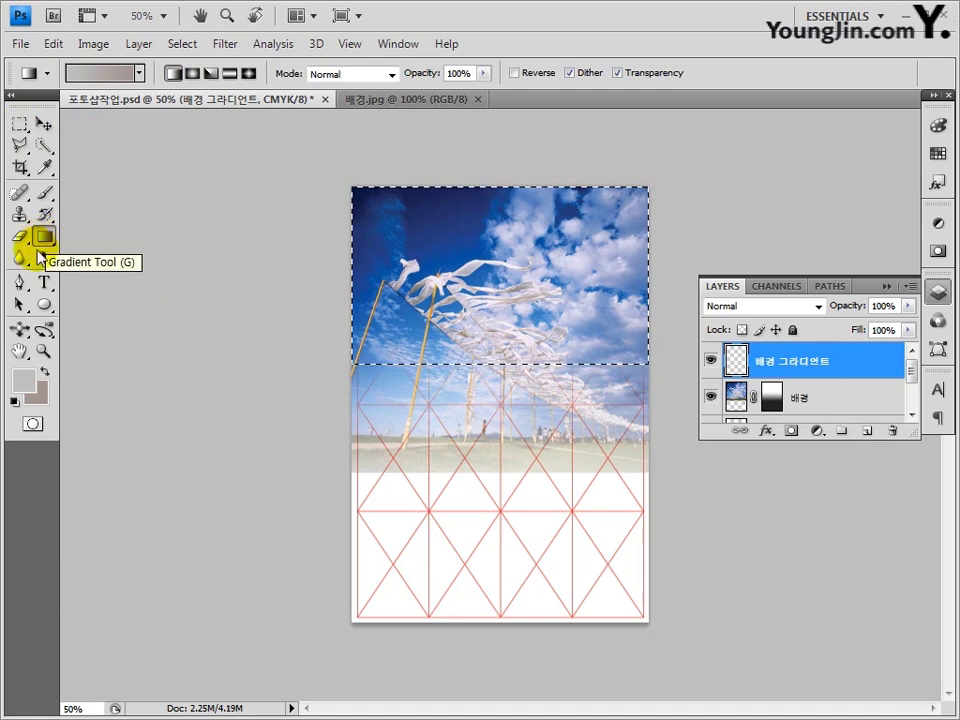
{"action": "left_click", "coordinate": [22, 380]}
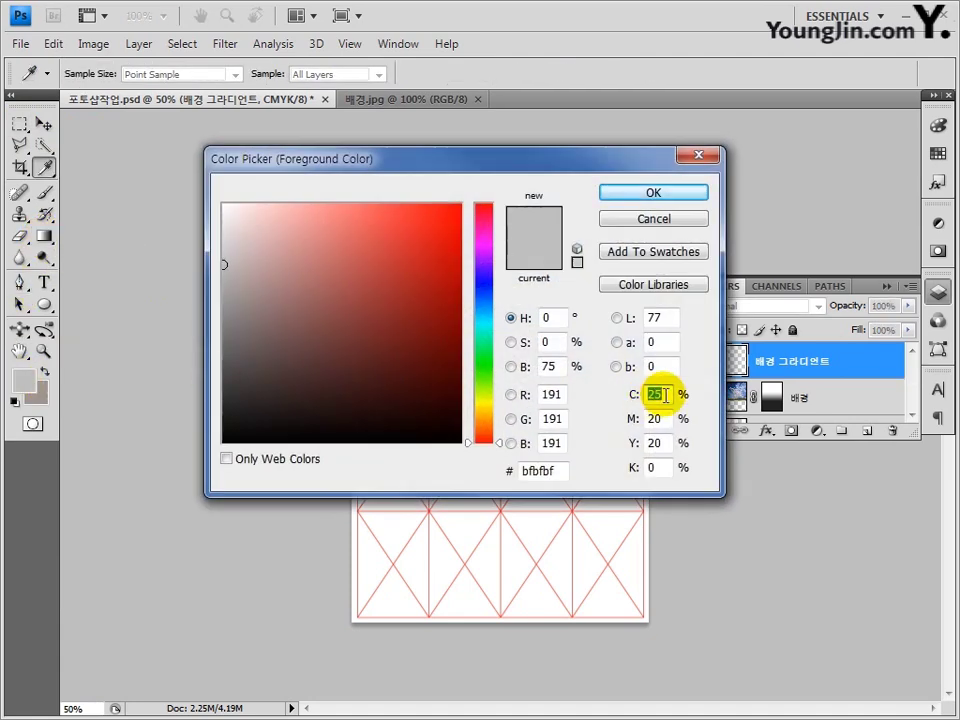
{"action": "type", "text": "100"}
{"action": "key", "text": "Tab"}
{"action": "type", "text": "100"}
{"action": "key", "text": "Tab"}
{"action": "type", "text": "0"}
{"action": "key", "text": "Tab"}
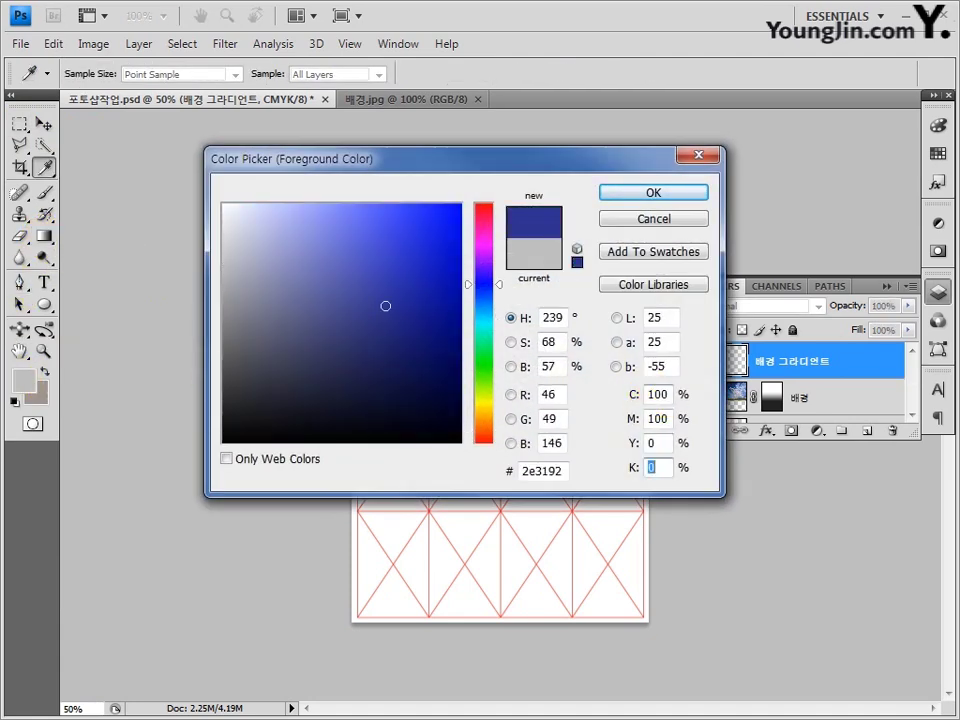
{"action": "key", "text": "Return"}
Set the background color to white with C 0, M 0, Y 0, K 0.
{"action": "left_click", "coordinate": [37, 392]}
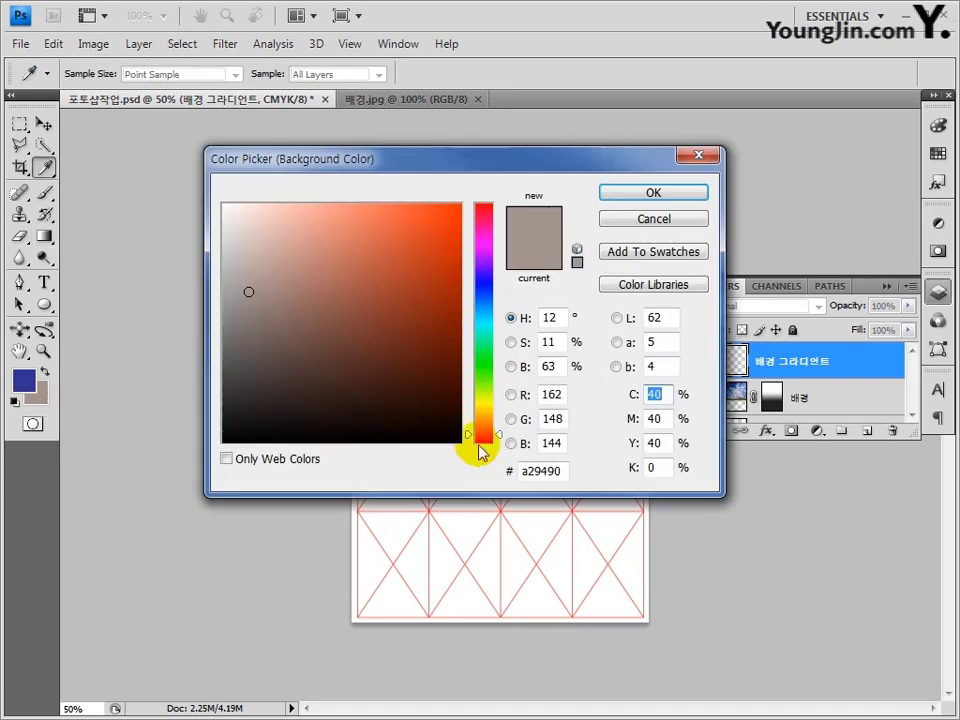
{"action": "type", "text": "0"}
{"action": "key", "text": "Tab"}
{"action": "type", "text": "0"}
{"action": "key", "text": "Tab"}
{"action": "type", "text": "0"}
{"action": "key", "text": "Tab"}
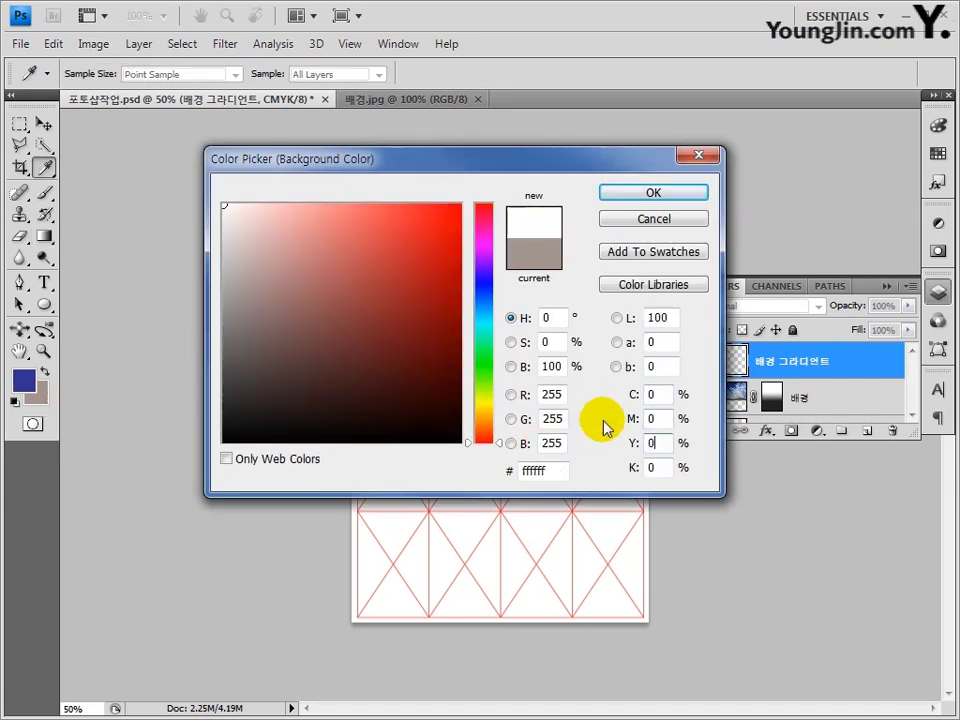
{"action": "key", "text": "Return"}
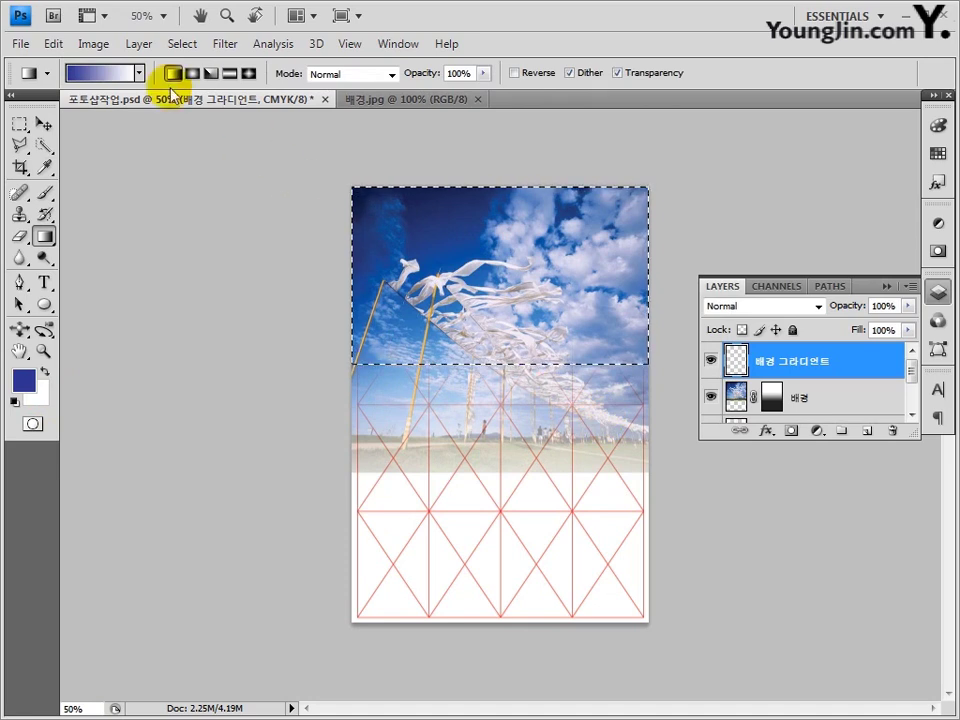
Fill the selection with a vertical foreground-to-transparent linear gradient fading from its upper edge to its lower edge, and deselect.
{"action": "left_click", "coordinate": [139, 73]}
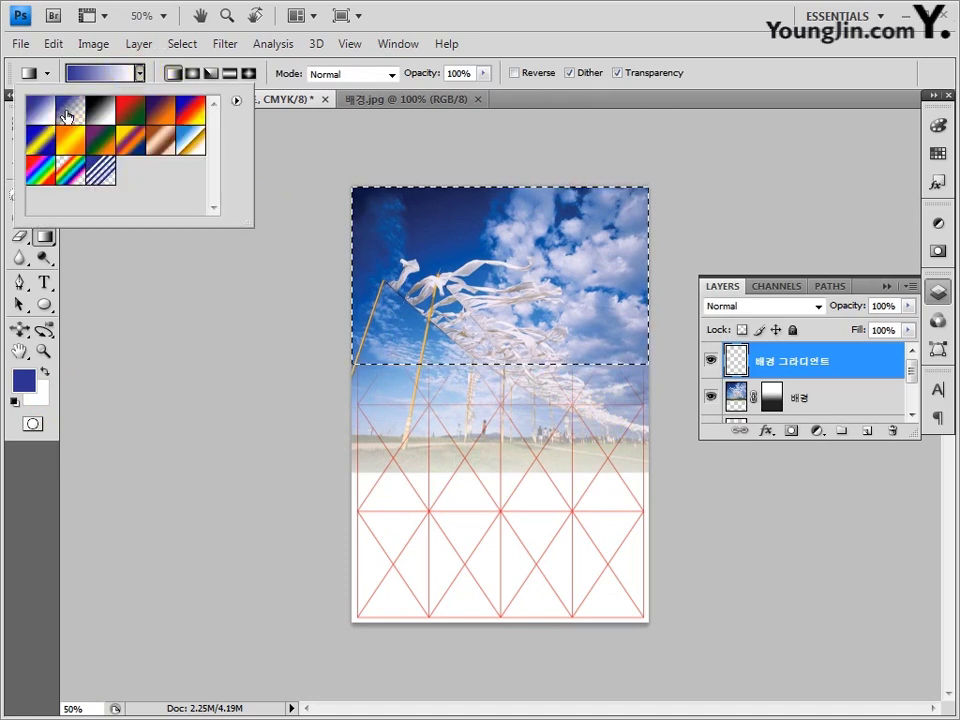
{"action": "left_click", "coordinate": [66, 113]}
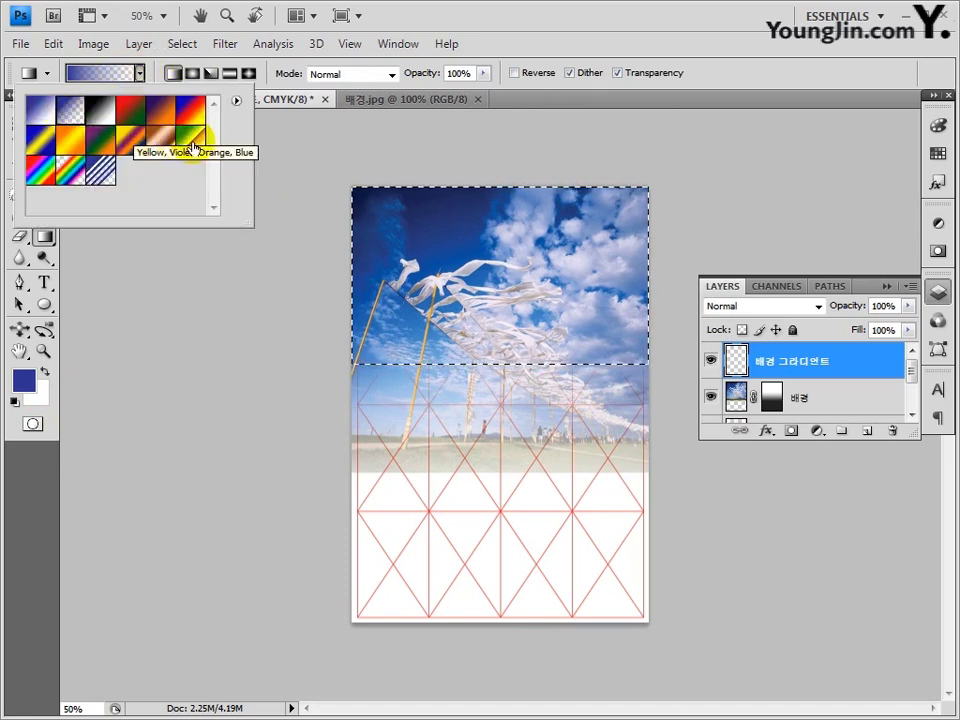
{"action": "left_click", "coordinate": [423, 198]}
{"action": "left_click_drag", "start_coordinate": [423, 198], "coordinate": [421, 354]}
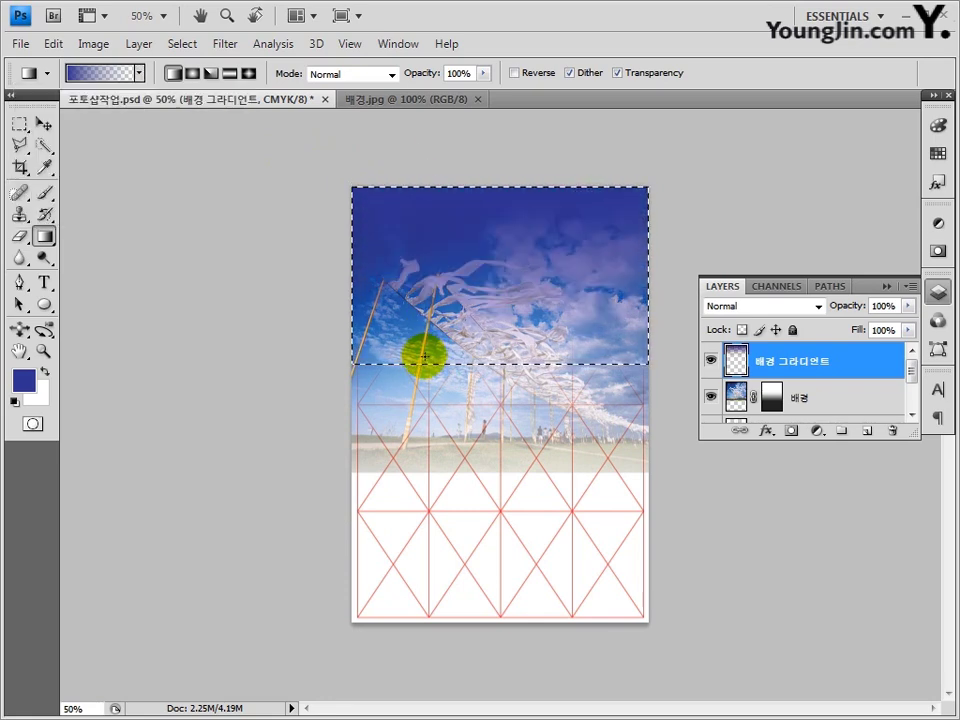
{"action": "key", "text": "ctrl+d"}
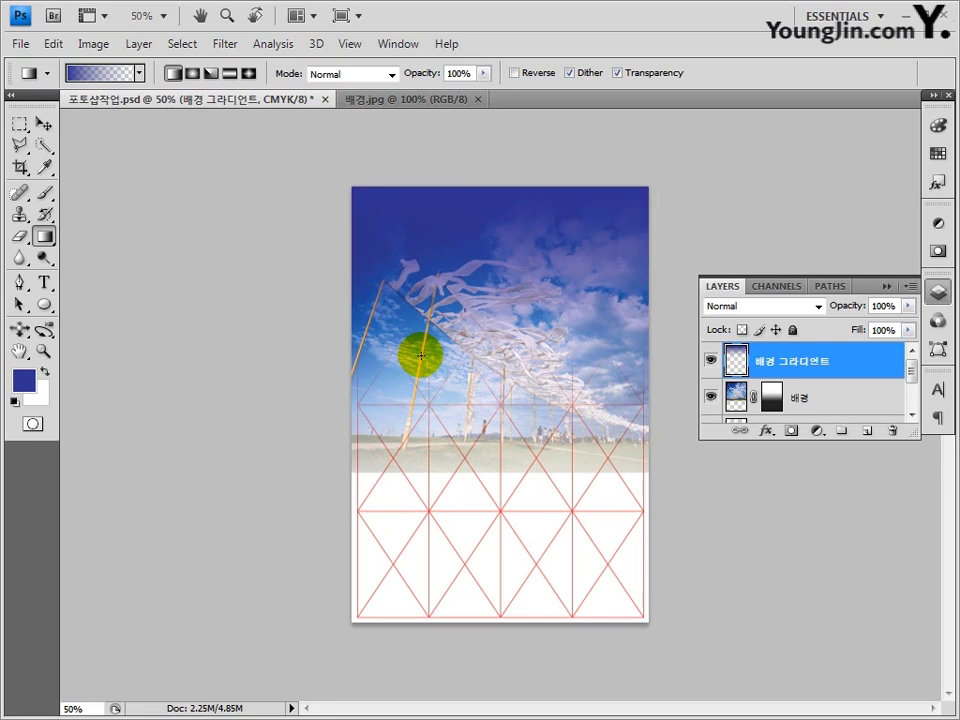
Add a new layer above the 배경 그라디언트 layer and name it 배경테두리.
{"action": "left_click", "coordinate": [866, 434]}
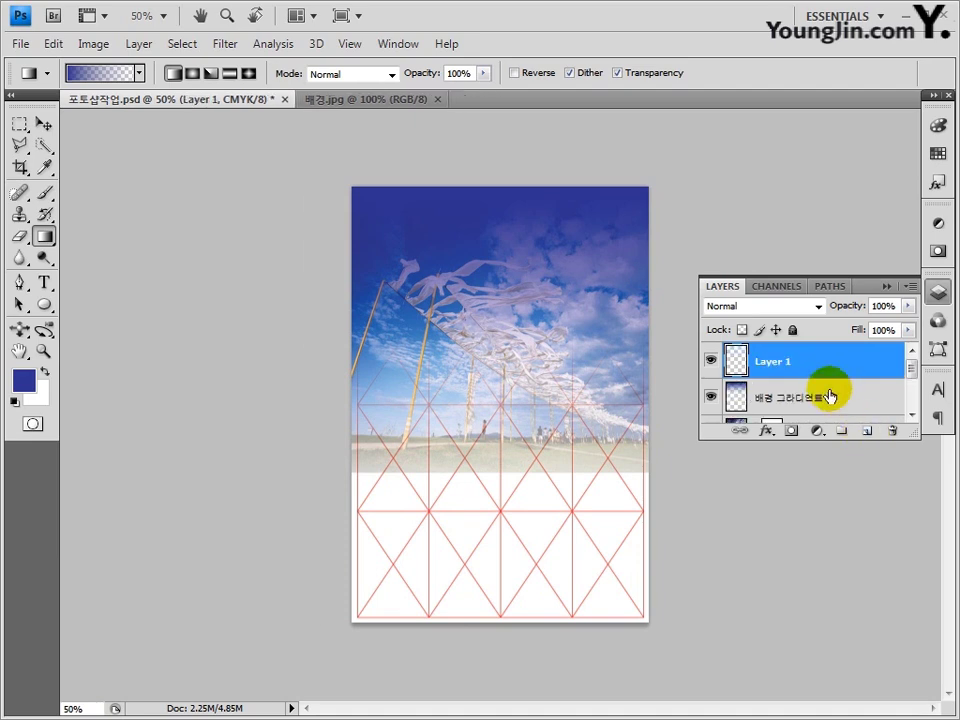
{"action": "left_click", "coordinate": [780, 365]}
{"action": "double_click", "coordinate": [780, 364]}
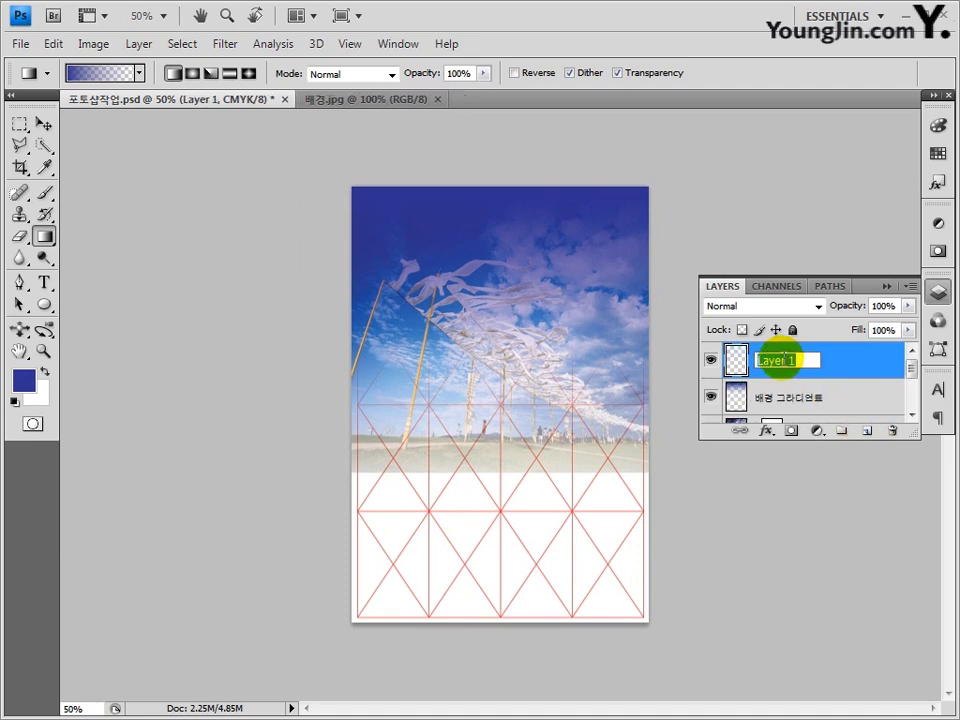
{"action": "type", "text": "배경테두리"}
{"action": "key", "text": "Return"}
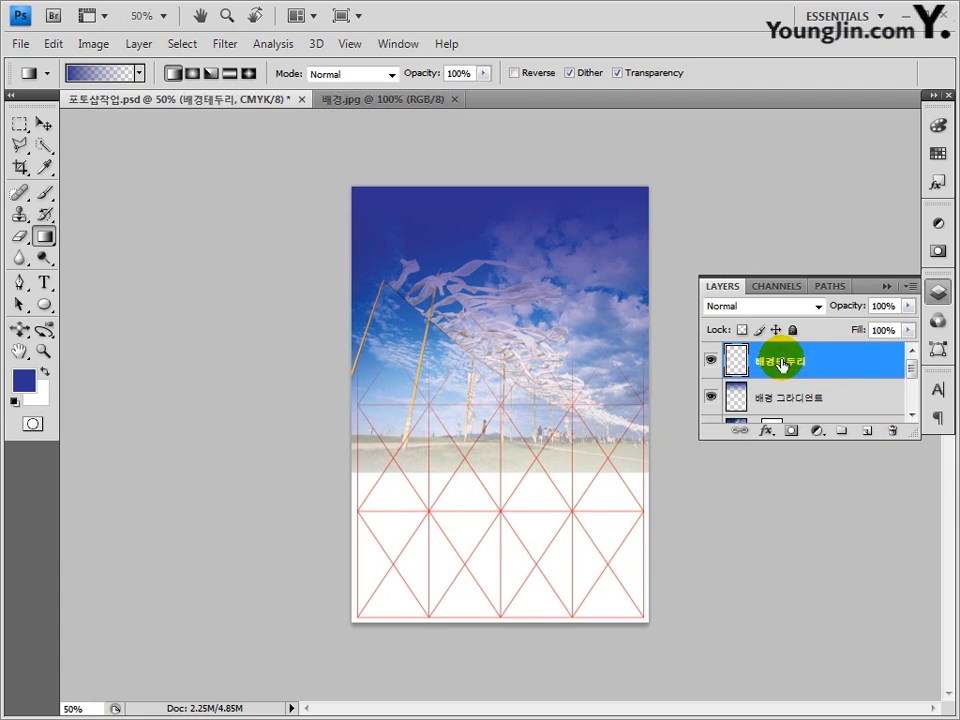
Fill the entire canvas on the 배경테두리 layer with black, C 0, M 0, Y 0, K 100.
{"action": "key", "text": "ctrl+a"}
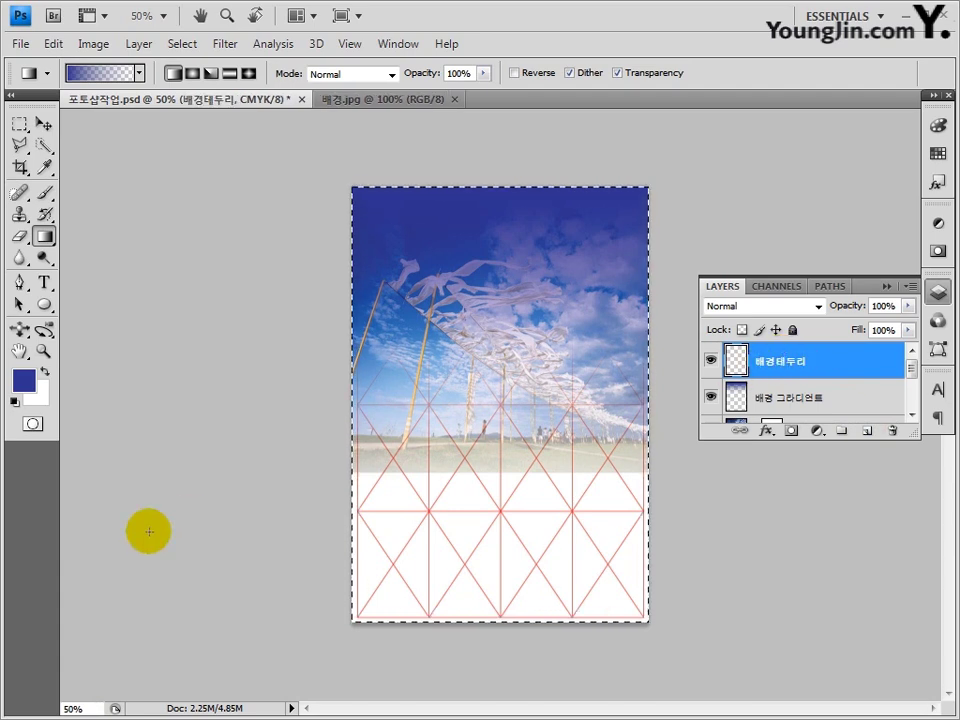
{"action": "left_click", "coordinate": [23, 380]}
{"action": "type", "text": "0"}
{"action": "key", "text": "Tab"}
{"action": "type", "text": "0"}
{"action": "key", "text": "Tab"}
{"action": "key", "text": "Tab"}
{"action": "type", "text": "1"}
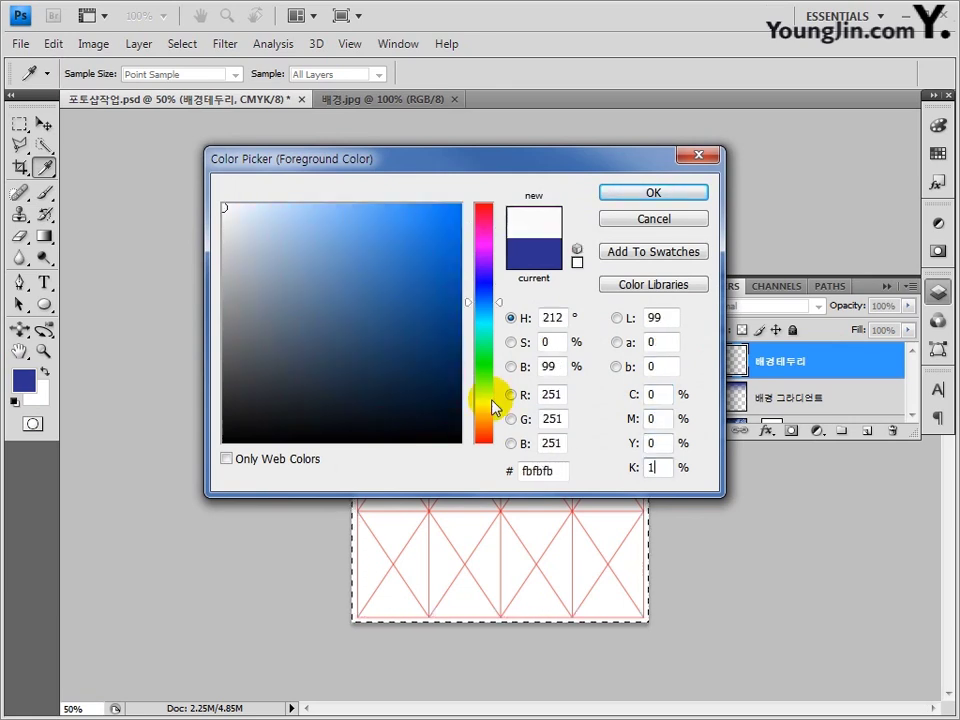
{"action": "key", "text": "Return"}
{"action": "key", "text": "g"}
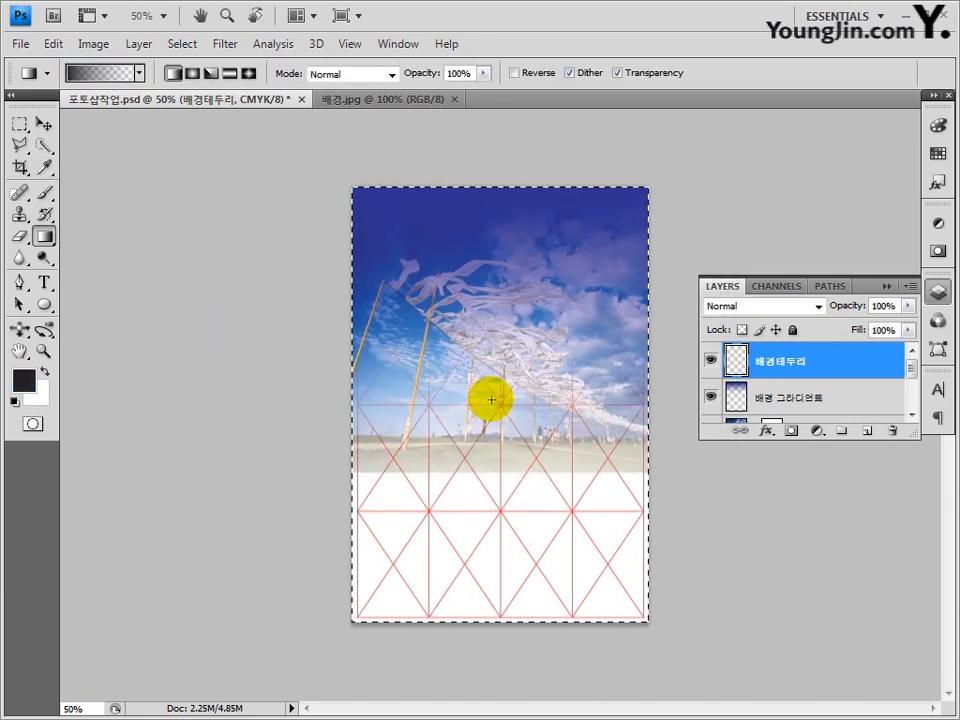
{"action": "key", "text": "alt+BackSpace"}
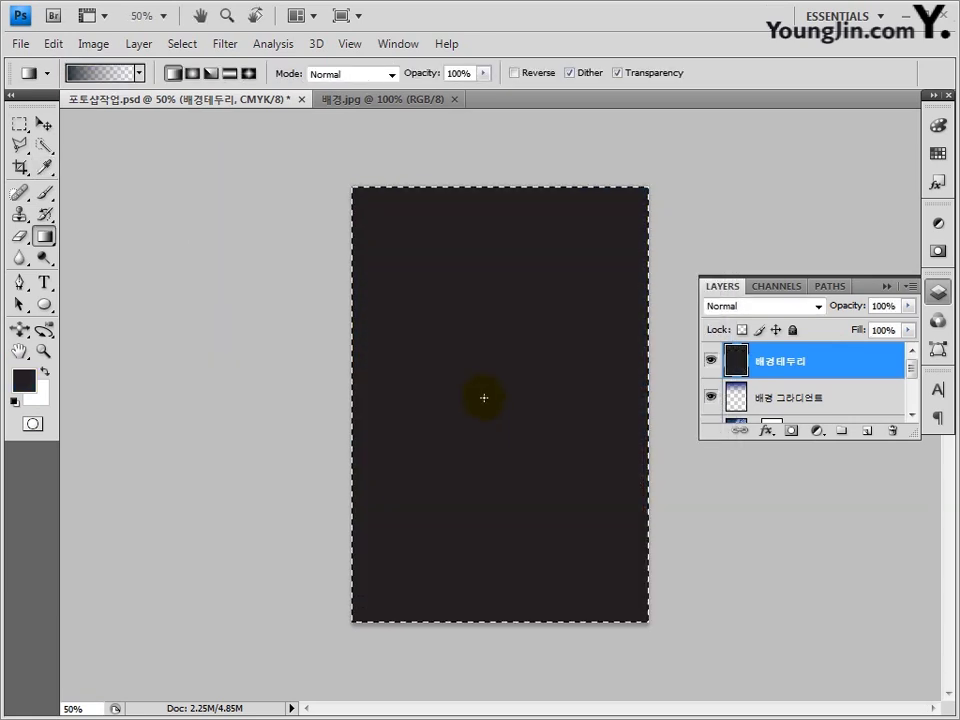
Select a rectangle slightly inset from all page edges and delete the black inside it, leaving a thin border frame.
{"action": "left_click", "coordinate": [18, 124]}
{"action": "key", "text": "ctrl+d"}
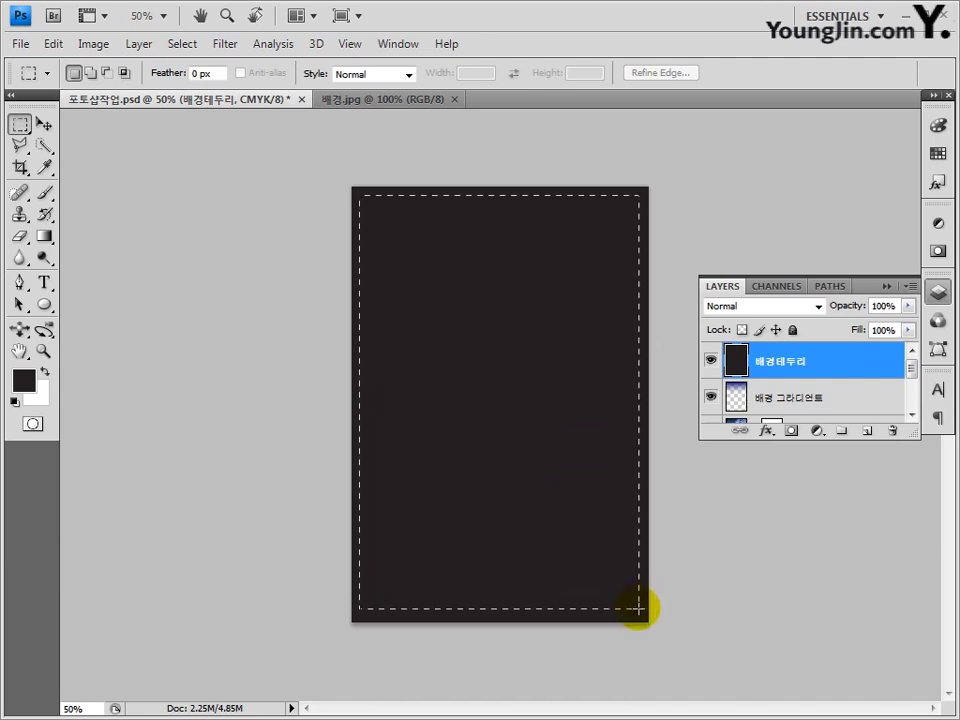
{"action": "left_click_drag", "start_coordinate": [360, 196], "coordinate": [638, 611]}
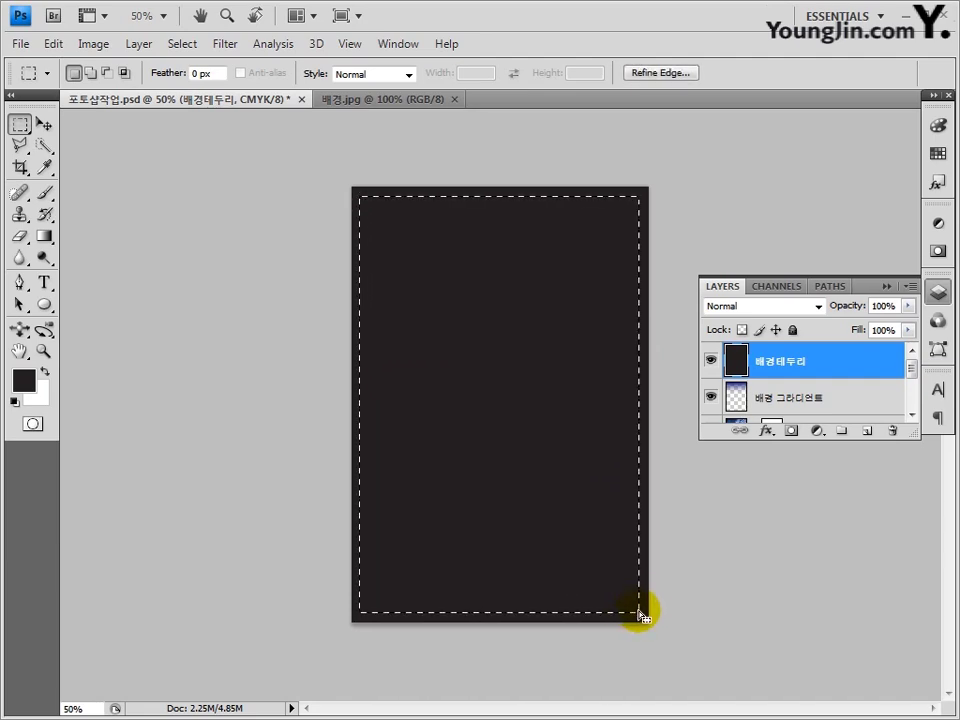
{"action": "key", "text": "Delete"}
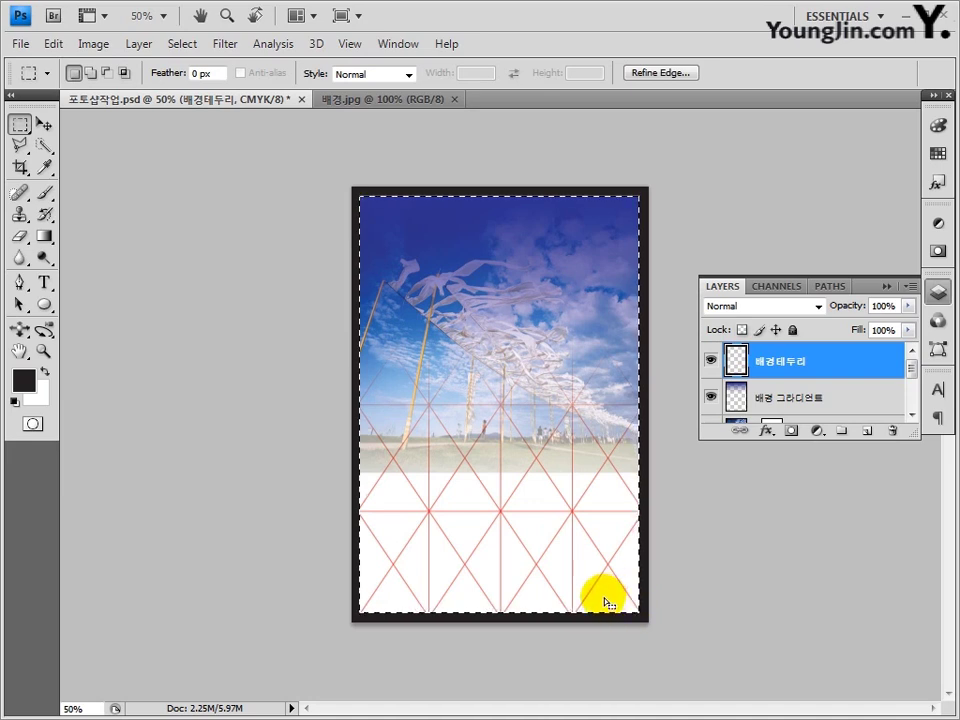
Lock the transparent pixels of the 배경테두리 layer and deselect.
{"action": "left_click", "coordinate": [742, 331]}
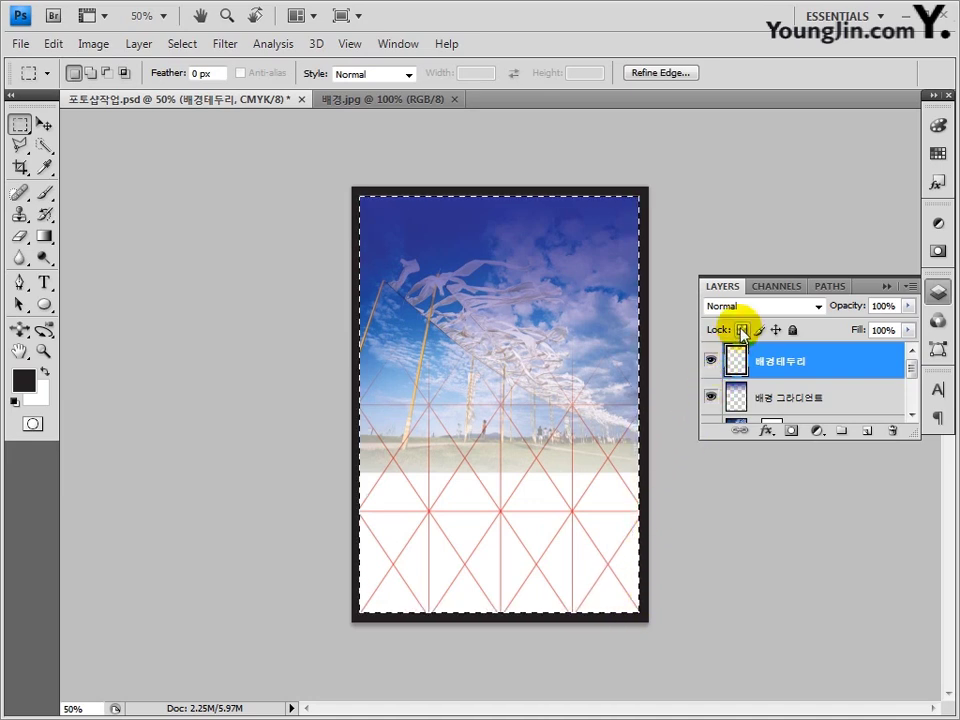
{"action": "left_click", "coordinate": [743, 331]}
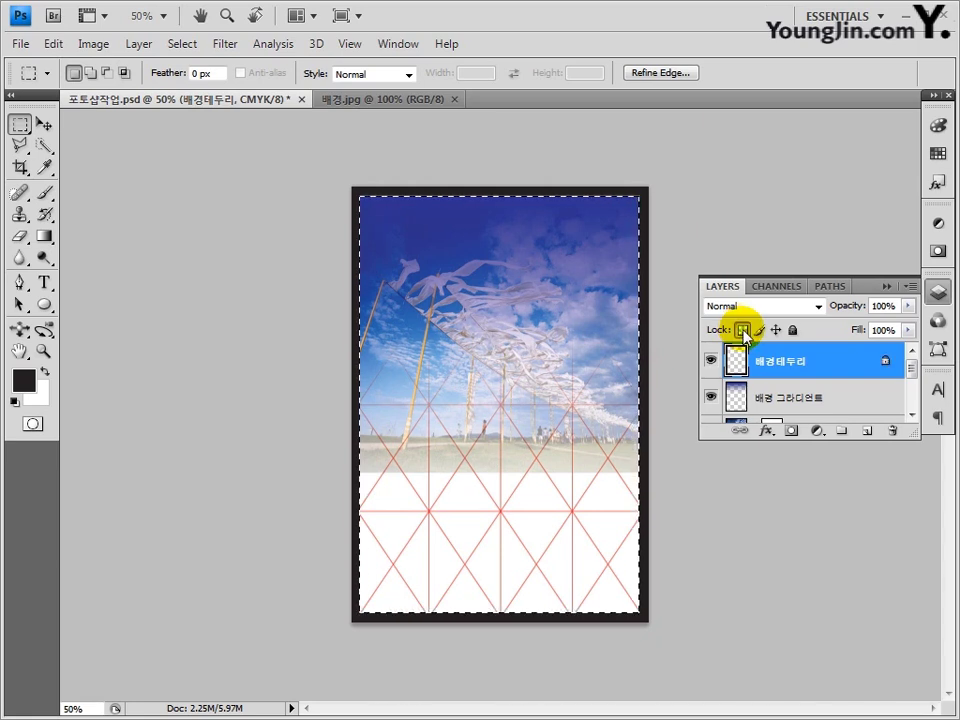
{"action": "key", "text": "ctrl+d"}
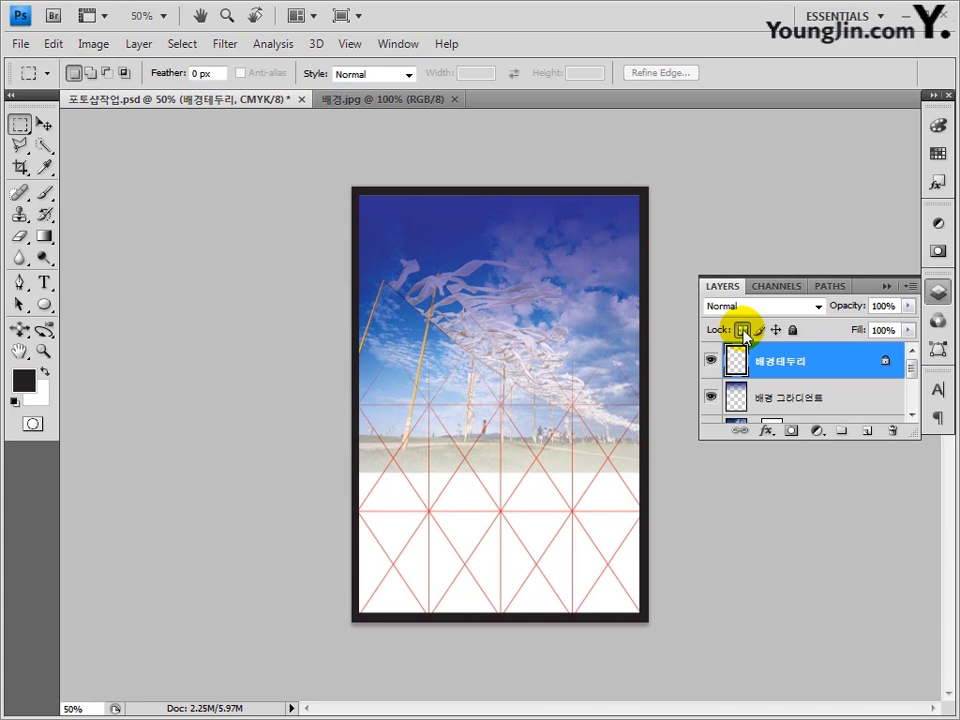
Select the frame's upper strip with mitred corners using the Polygonal Lasso, fill it with white and deselect.
{"action": "left_click", "coordinate": [21, 146]}
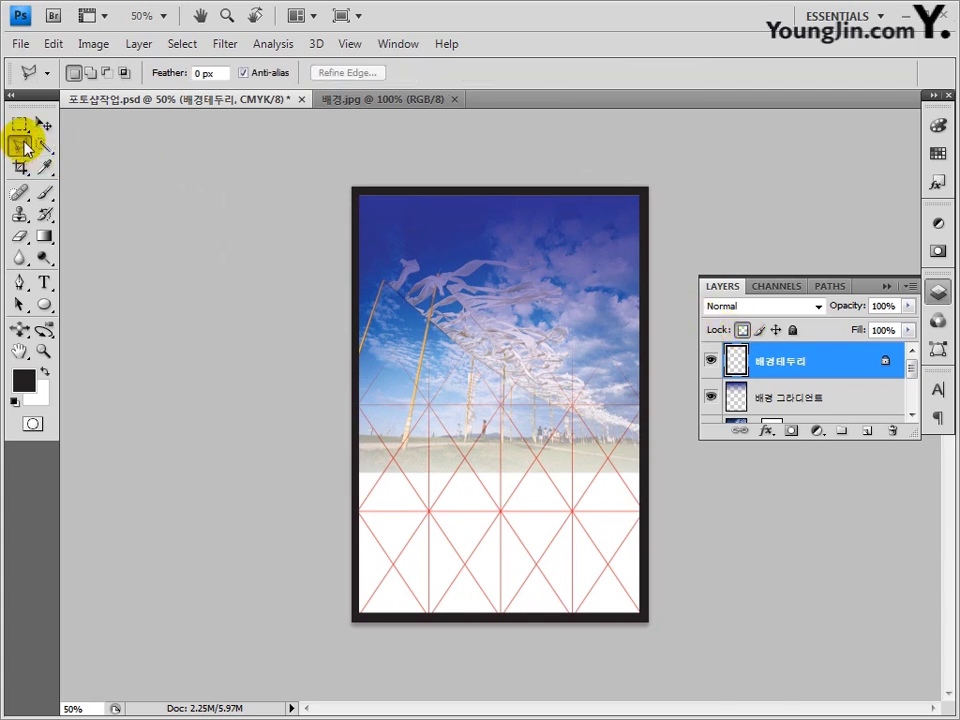
{"action": "left_click", "coordinate": [355, 186]}
{"action": "left_click", "coordinate": [646, 187]}
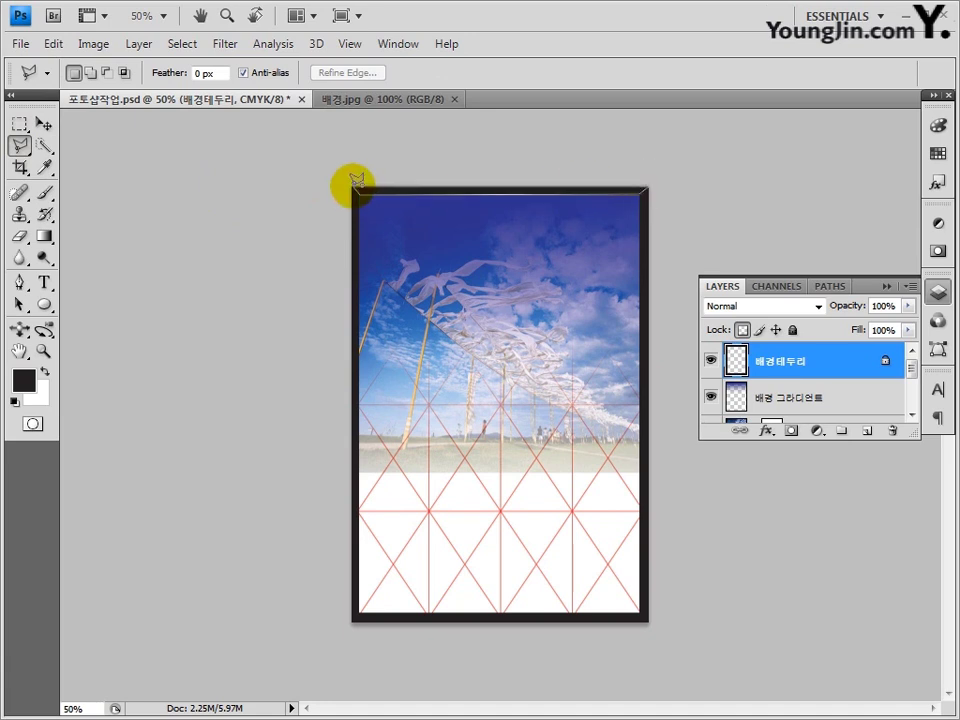
{"action": "left_click", "coordinate": [355, 184]}
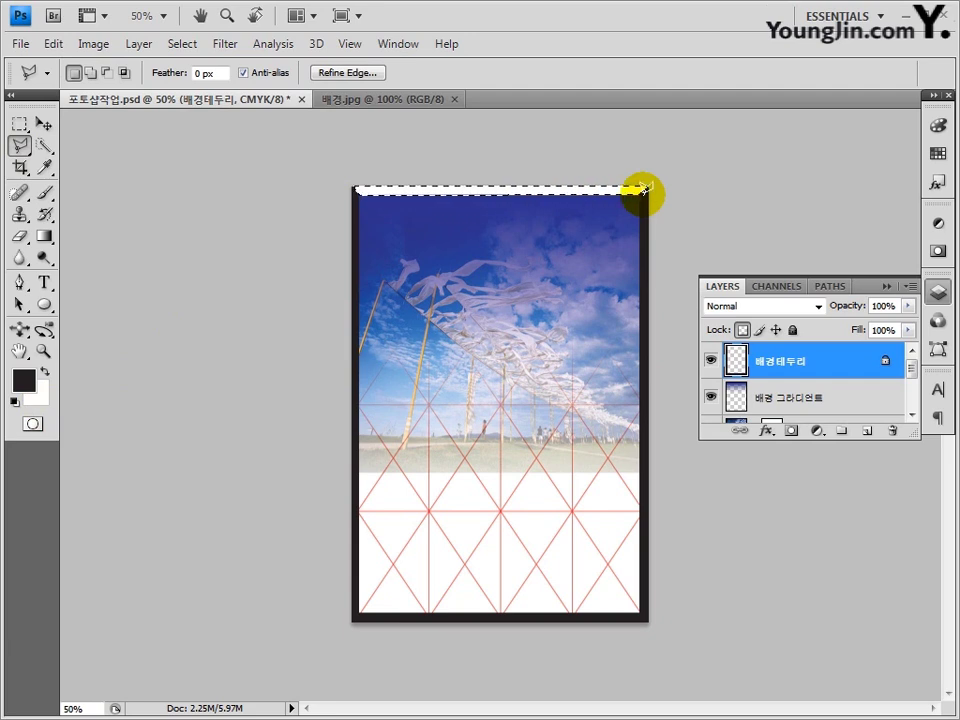
{"action": "key", "text": "ctrl+d"}
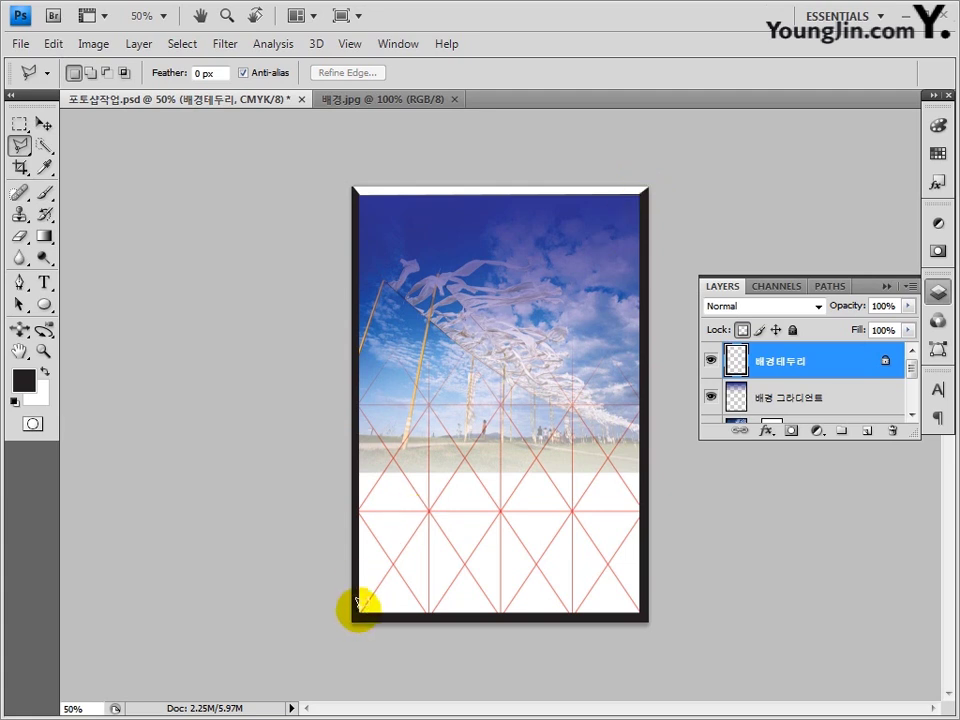
Select the frame's lower strip with mitred corners, fill it with C 0, M 0, Y 0, K 92, and deselect.
{"action": "left_click", "coordinate": [645, 613]}
{"action": "left_click", "coordinate": [358, 617]}
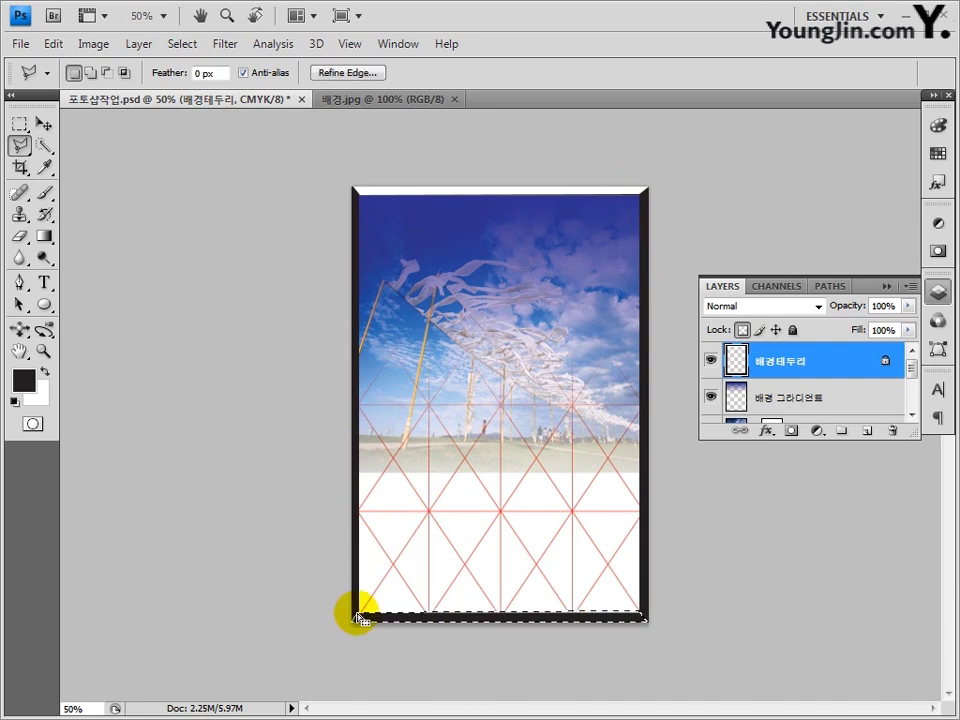
{"action": "left_click", "coordinate": [20, 380]}
{"action": "key", "text": "Tab"}
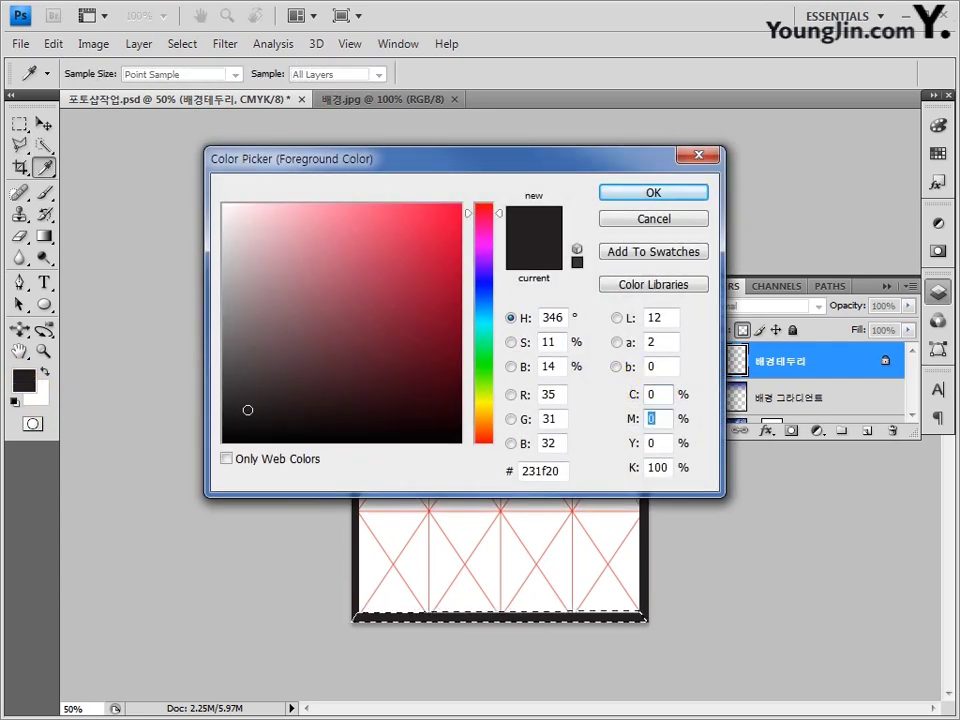
{"action": "key", "text": "Tab"}
{"action": "key", "text": "Tab"}
{"action": "type", "text": "92"}
{"action": "key", "text": "Return"}
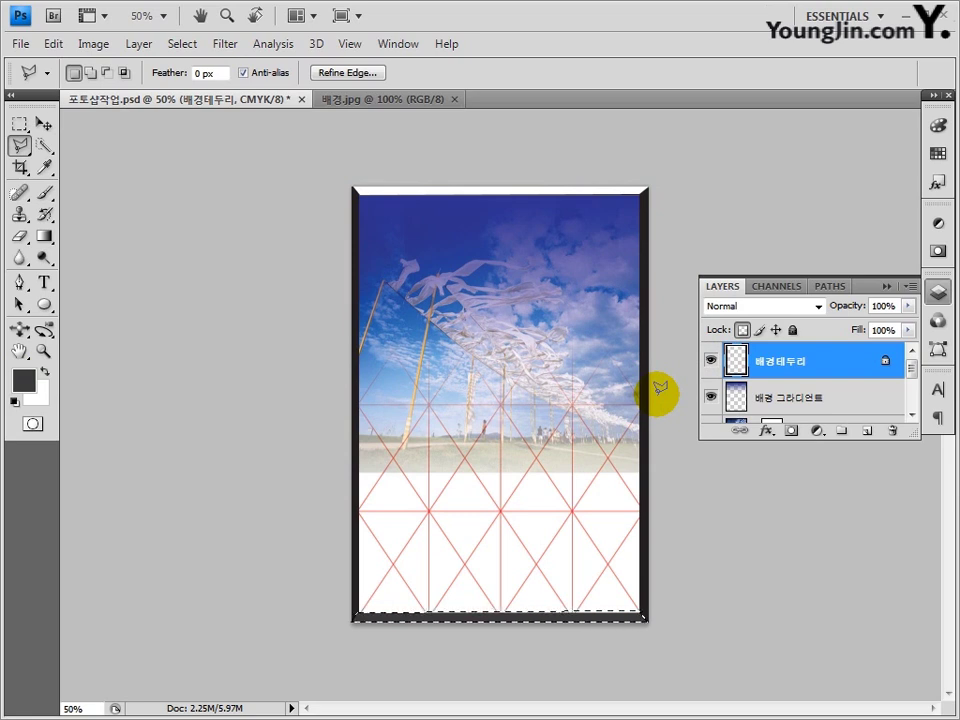
{"action": "key", "text": "alt+BackSpace"}
{"action": "key", "text": "ctrl+d"}
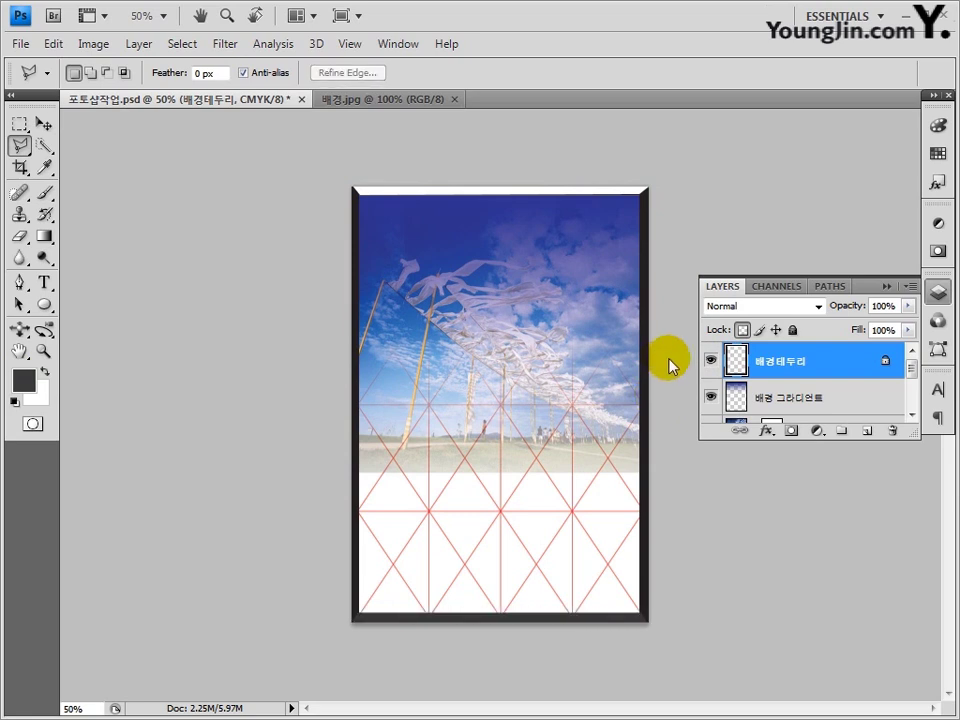
Open the image file 명인1.jpg.
{"action": "left_click", "coordinate": [21, 44]}
{"action": "left_click", "coordinate": [32, 81]}
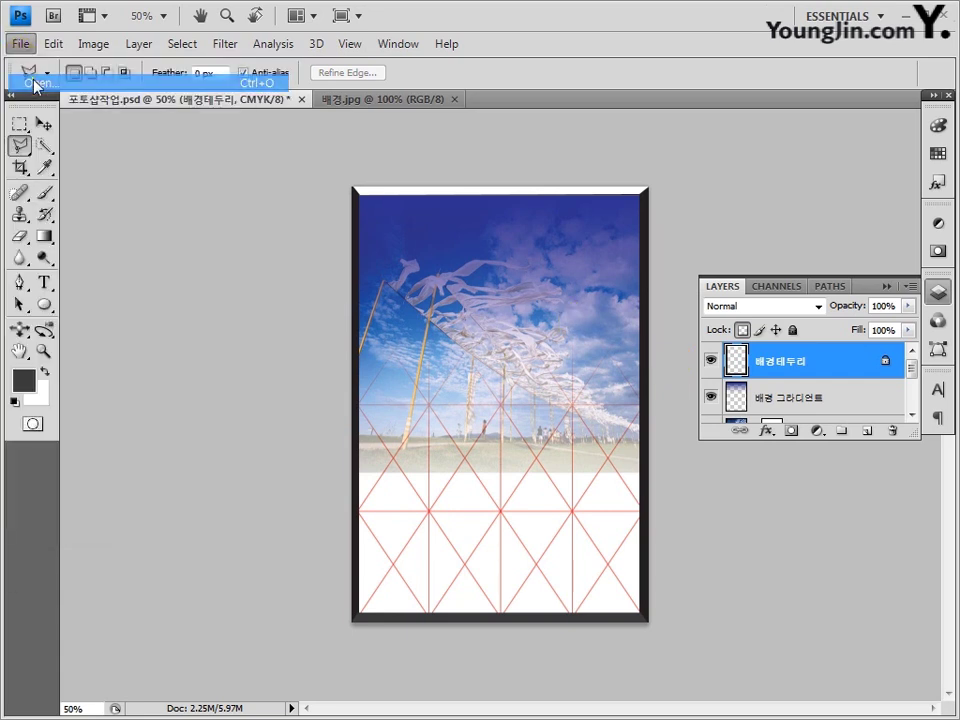
{"action": "left_click", "coordinate": [341, 190]}
{"action": "left_click", "coordinate": [740, 422]}
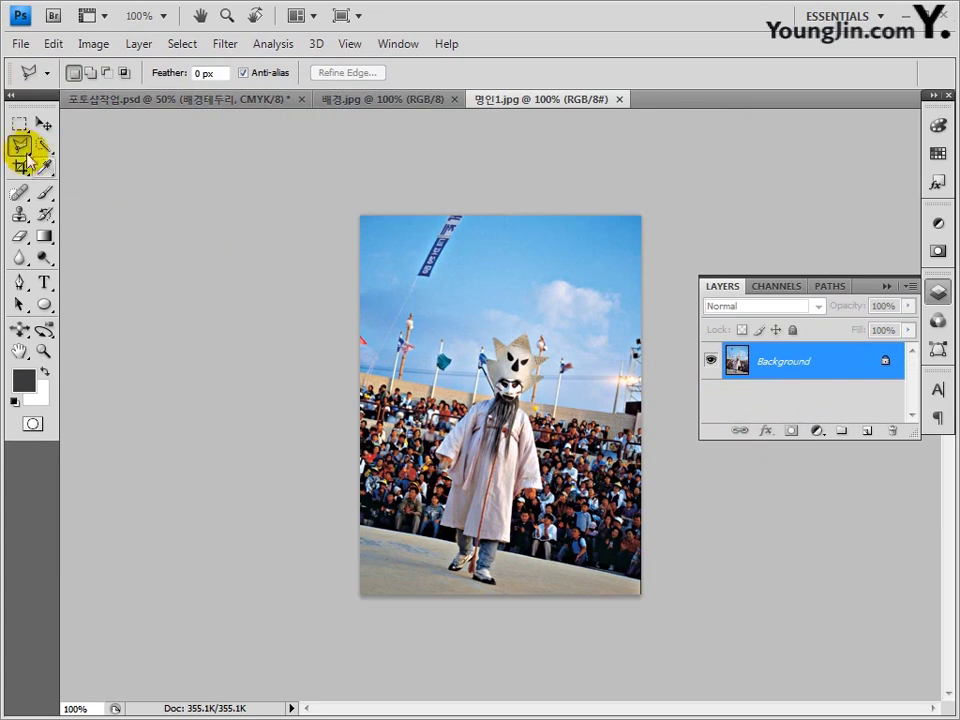
Outline the masked performer in 명인1.jpg from shoes to mask with a closed Polygonal Lasso selection.
{"action": "left_click", "coordinate": [452, 568]}
{"action": "left_click", "coordinate": [484, 563]}
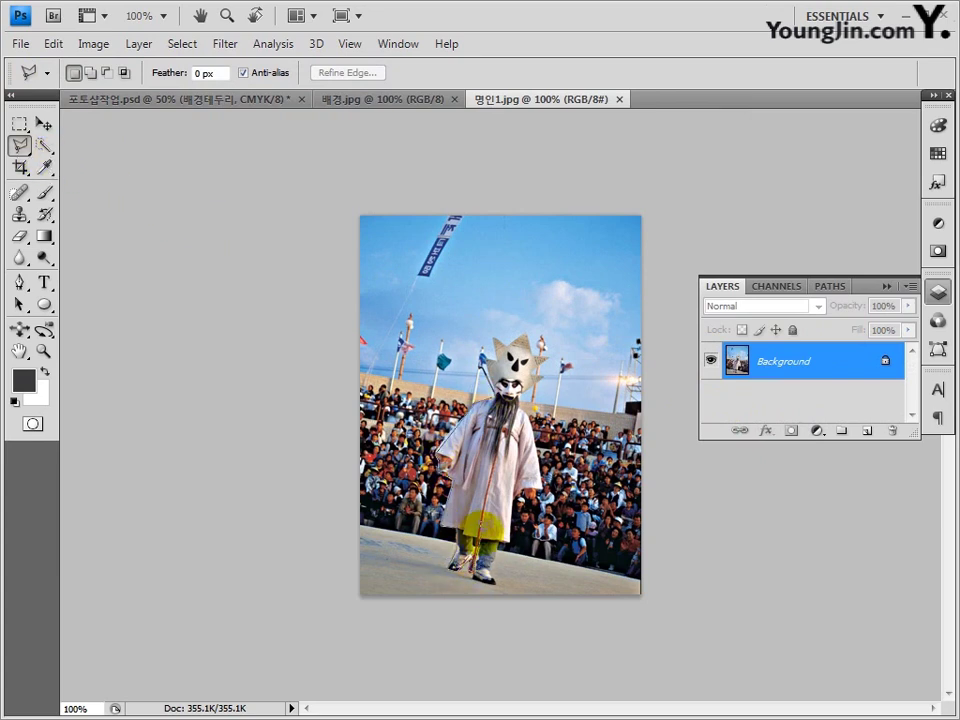
{"action": "left_click", "coordinate": [493, 527]}
{"action": "left_click", "coordinate": [544, 488]}
{"action": "left_click", "coordinate": [540, 423]}
{"action": "left_click", "coordinate": [541, 346]}
{"action": "left_click", "coordinate": [515, 336]}
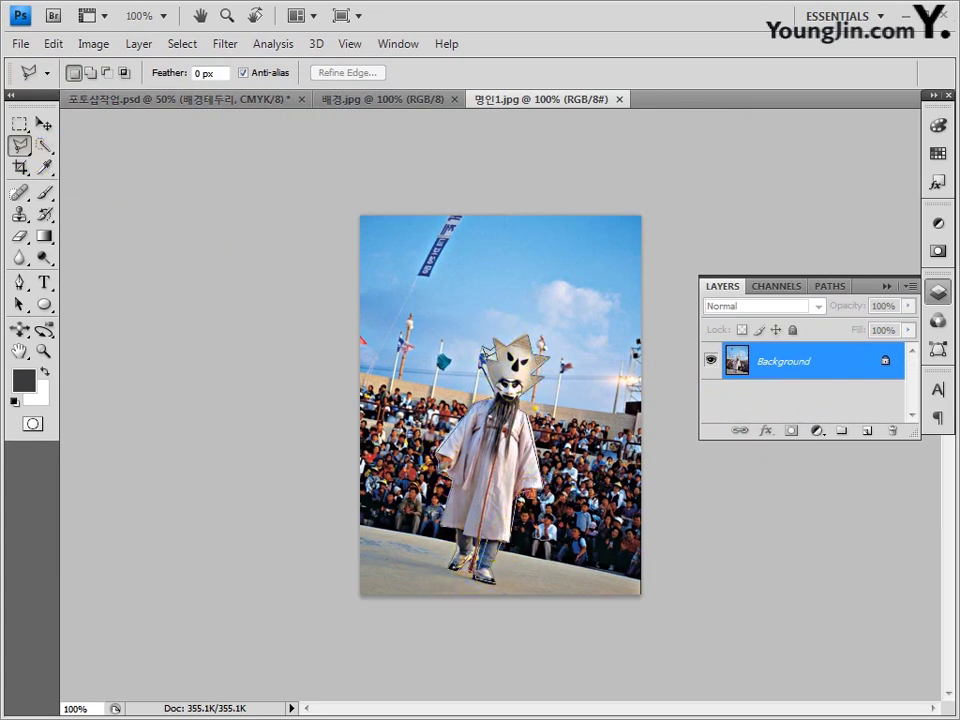
{"action": "left_click", "coordinate": [497, 388]}
{"action": "double_click", "coordinate": [497, 408]}
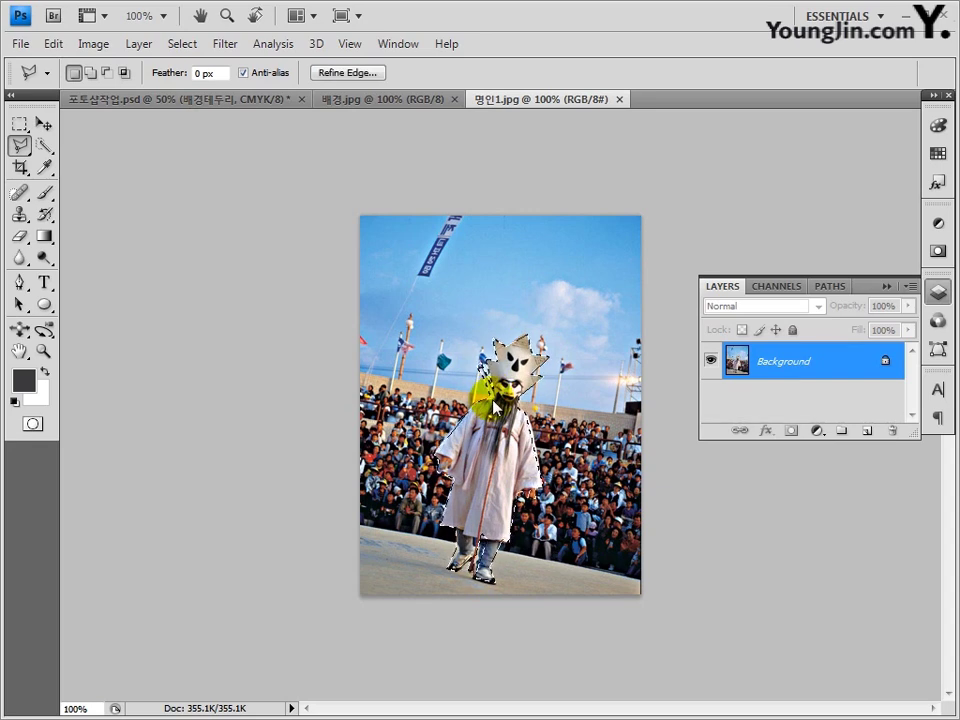
Copy the selected performer to a new layer, activate the Move tool and make the Background layer active.
{"action": "key", "text": "ctrl+j"}
{"action": "key", "text": "ctrl+d"}
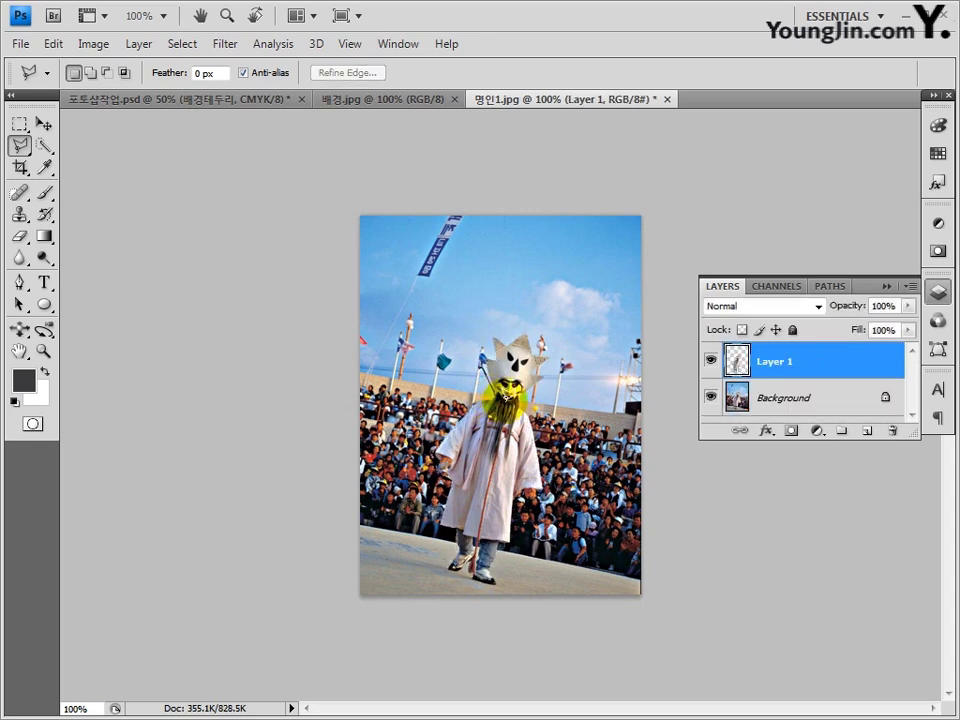
{"action": "key", "text": "v"}
{"action": "left_click", "coordinate": [755, 400]}
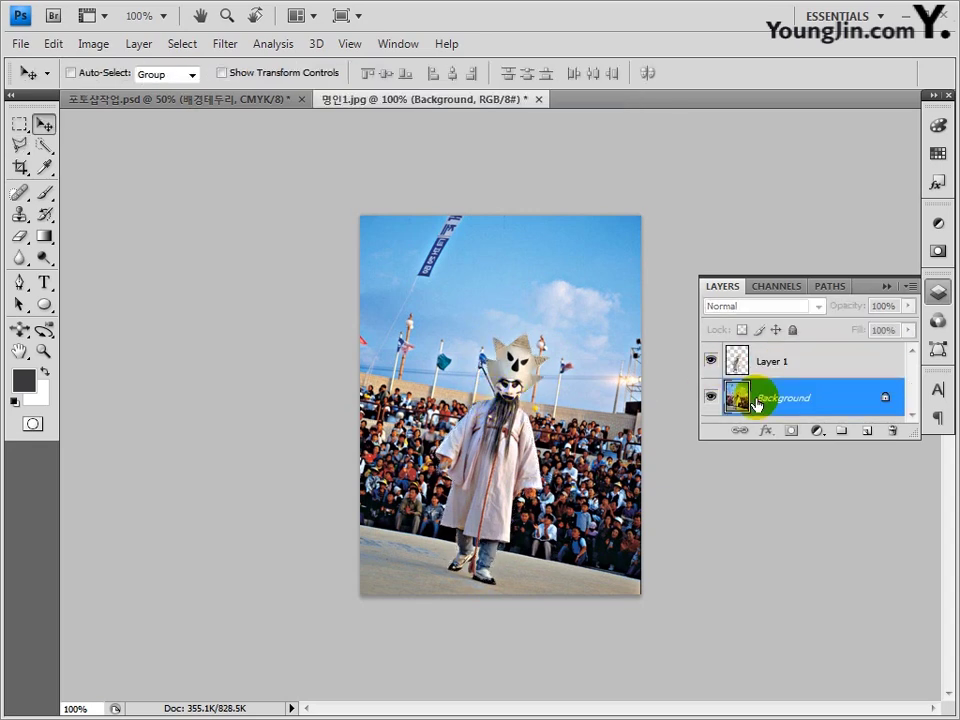
Copy the entire Background photo of 명인1.jpg and paste it into 포토샵작업.psd.
{"action": "key", "text": "ctrl+a"}
{"action": "key", "text": "ctrl+c"}
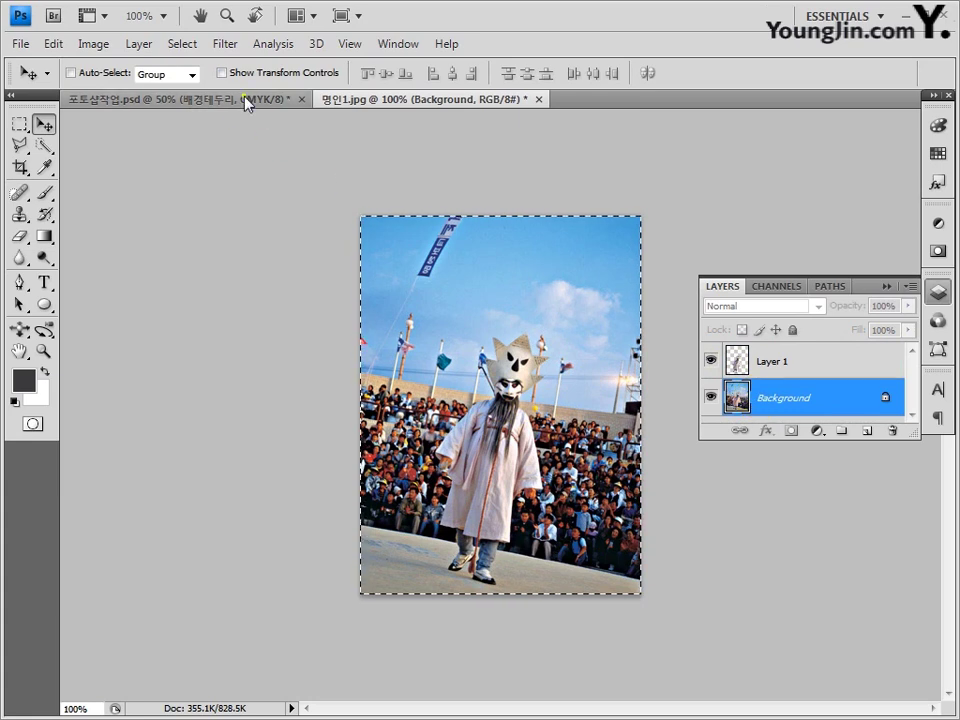
{"action": "left_click", "coordinate": [246, 99]}
{"action": "key", "text": "ctrl+v"}
Copy the cut-out performer layer of 명인1.jpg and paste it into 포토샵작업.psd above the pasted photo.
{"action": "left_click", "coordinate": [440, 99]}
{"action": "left_click", "coordinate": [786, 366]}
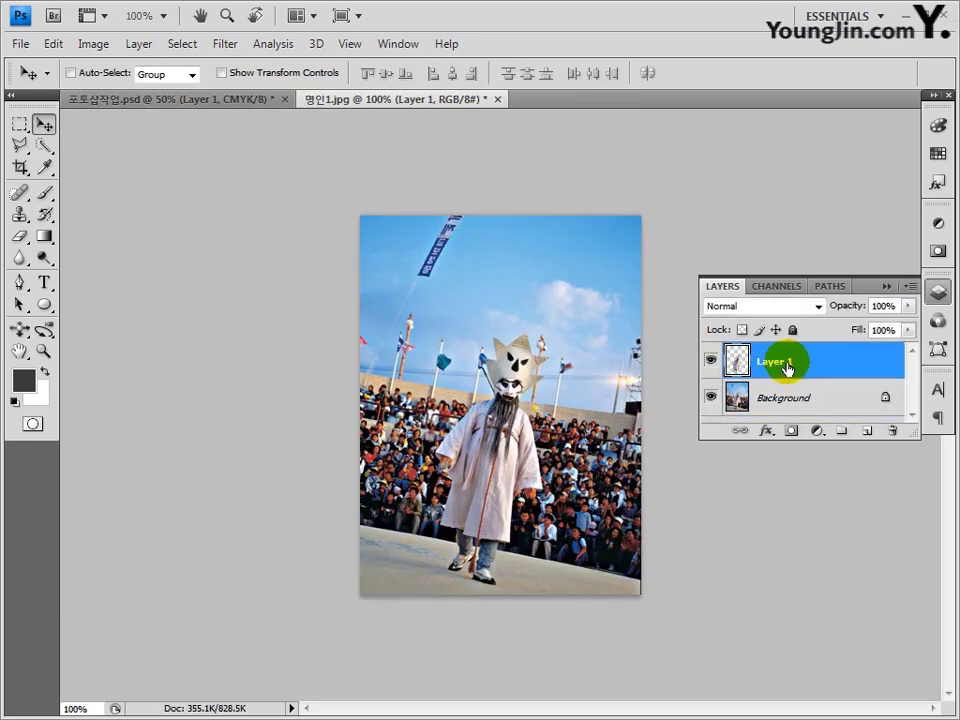
{"action": "key", "text": "ctrl+a"}
{"action": "left_click", "coordinate": [216, 100]}
{"action": "key", "text": "ctrl+v"}
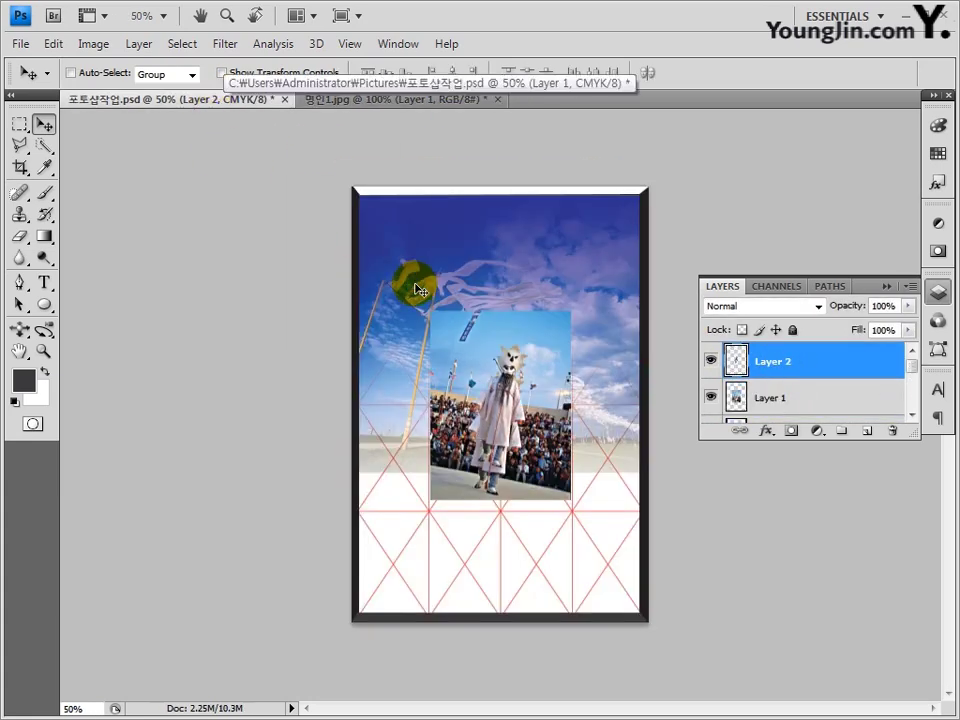
Rename the pasted performer layer as 명인1 and the pasted photo layer as 명인배경1.
{"action": "double_click", "coordinate": [773, 361]}
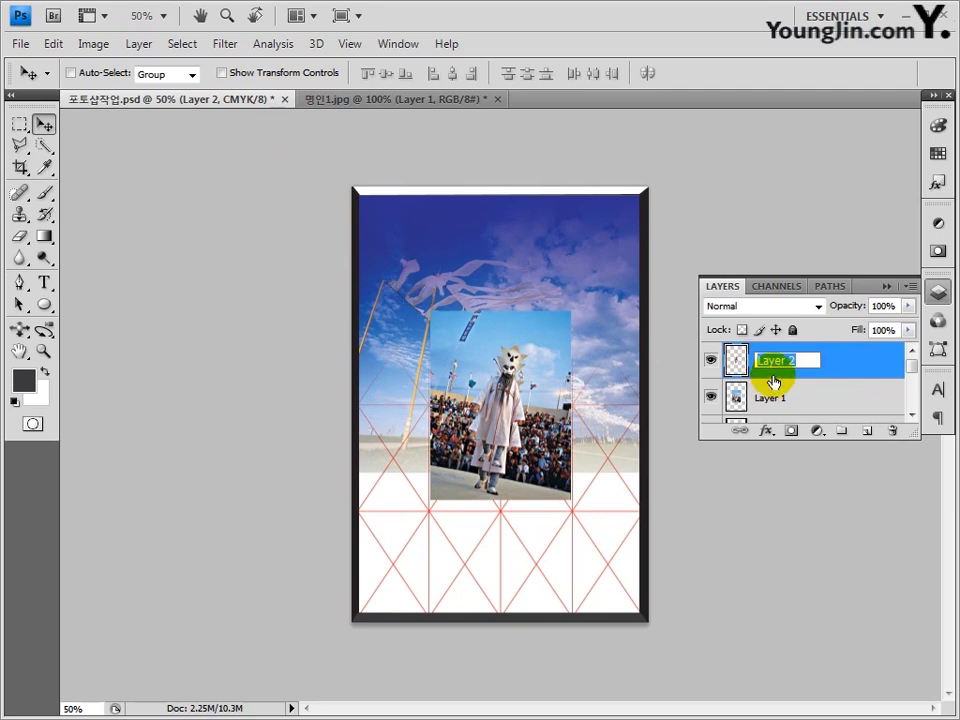
{"action": "type", "text": "배"}
{"action": "type", "text": "인1"}
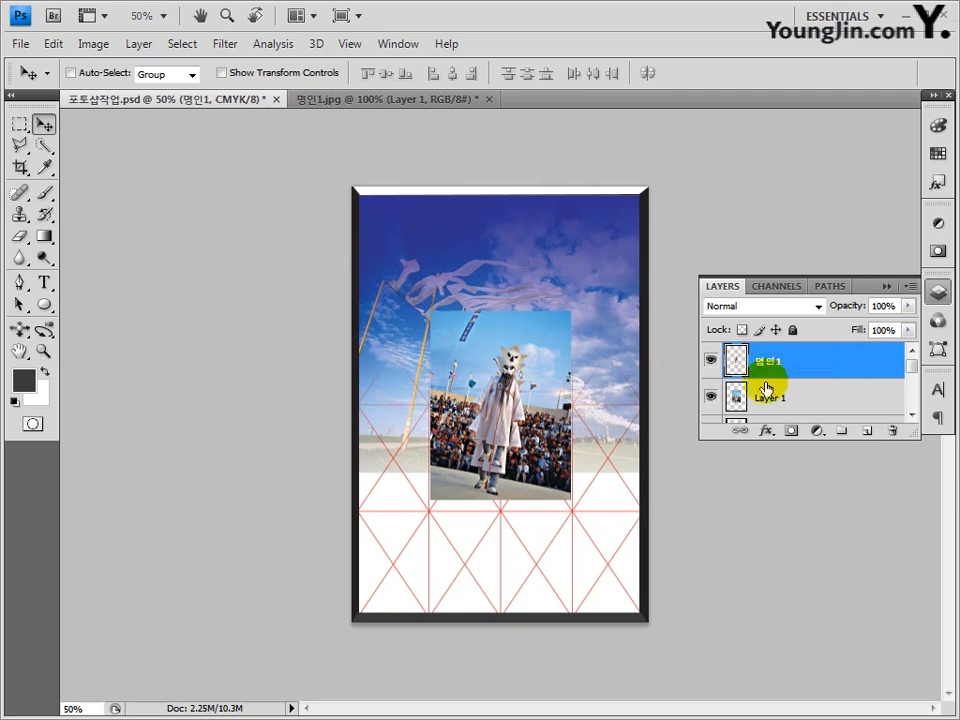
{"action": "double_click", "coordinate": [765, 397]}
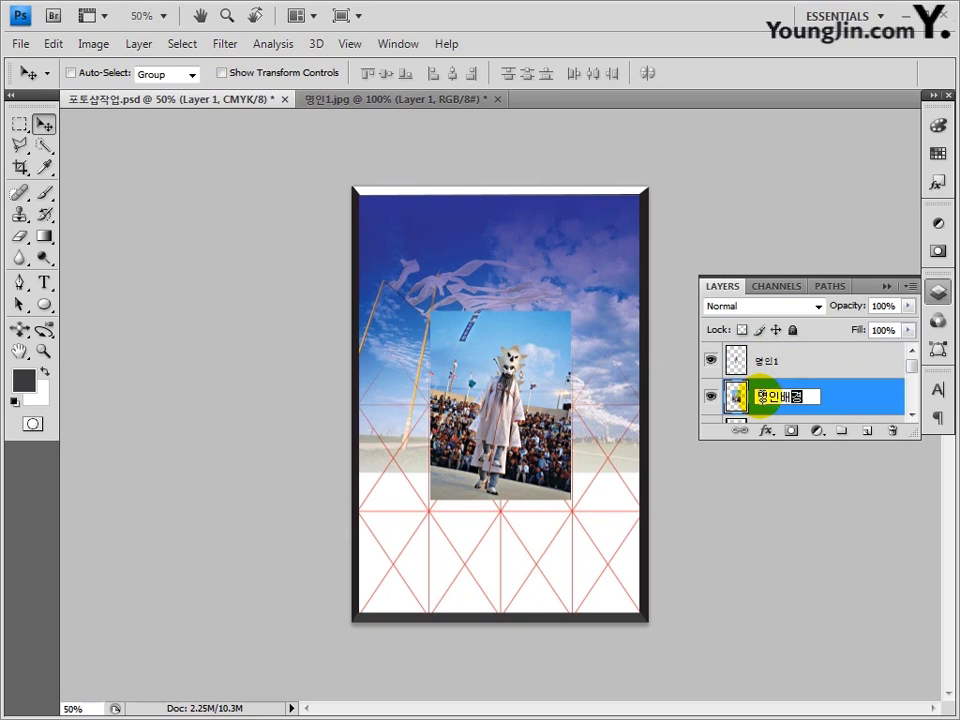
{"action": "key", "text": "Return"}
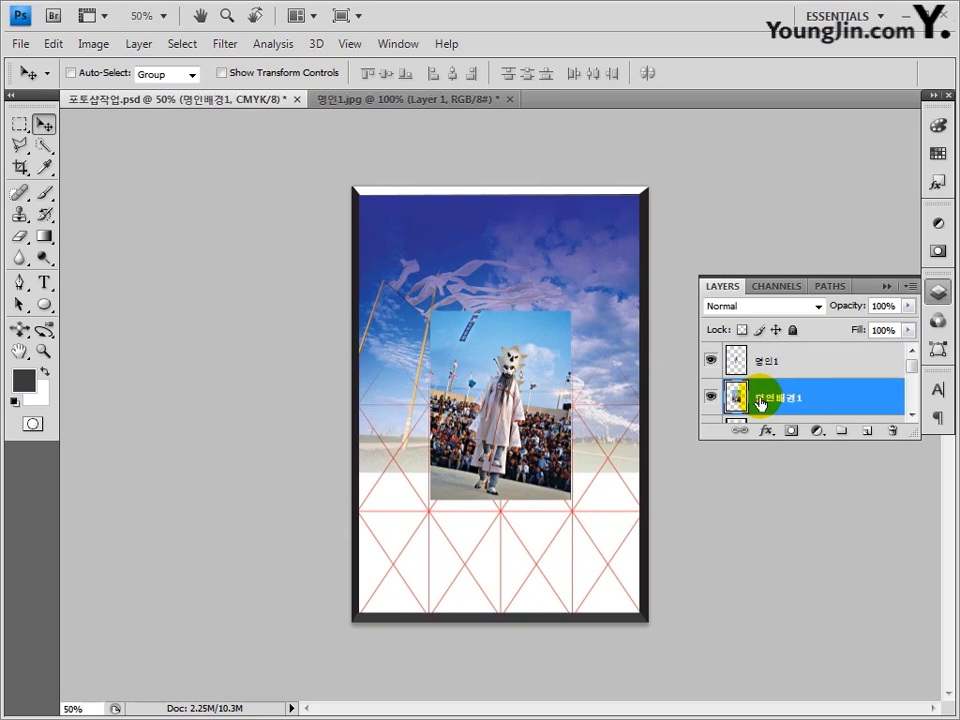
Place the 명인배경1 and 명인1 layers beneath the 배경테두리 frame layer, keeping 명인1 above 명인배경1.
{"action": "mouse_move", "coordinate": [760, 403]}
{"action": "left_mouse_down"}
{"action": "mouse_move", "coordinate": [765, 397]}
{"action": "mouse_move", "coordinate": [771, 422]}
{"action": "mouse_move", "coordinate": [767, 394]}
{"action": "left_mouse_up"}
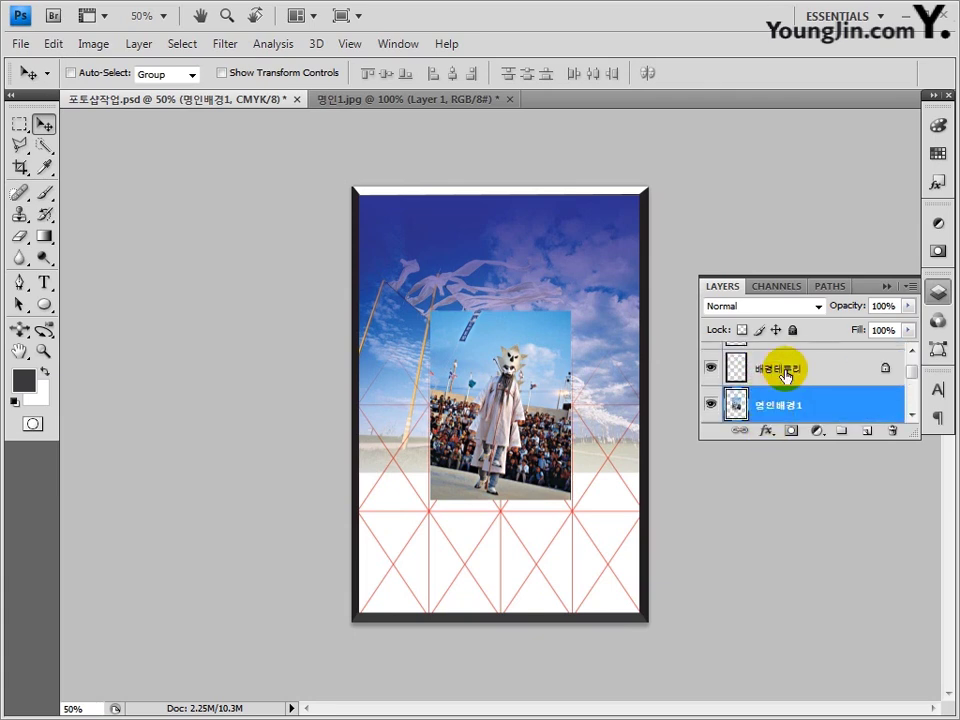
{"action": "scroll", "coordinate": [912, 369], "scroll_direction": "up", "scroll_amount": 1}
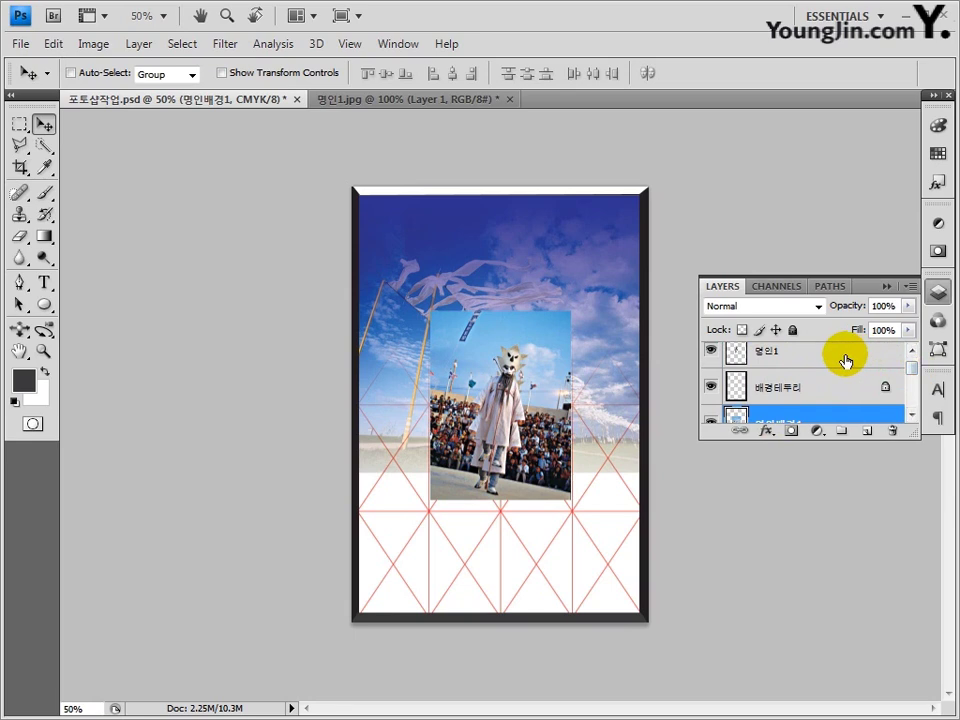
{"action": "left_click_drag", "start_coordinate": [845, 358], "coordinate": [831, 392]}
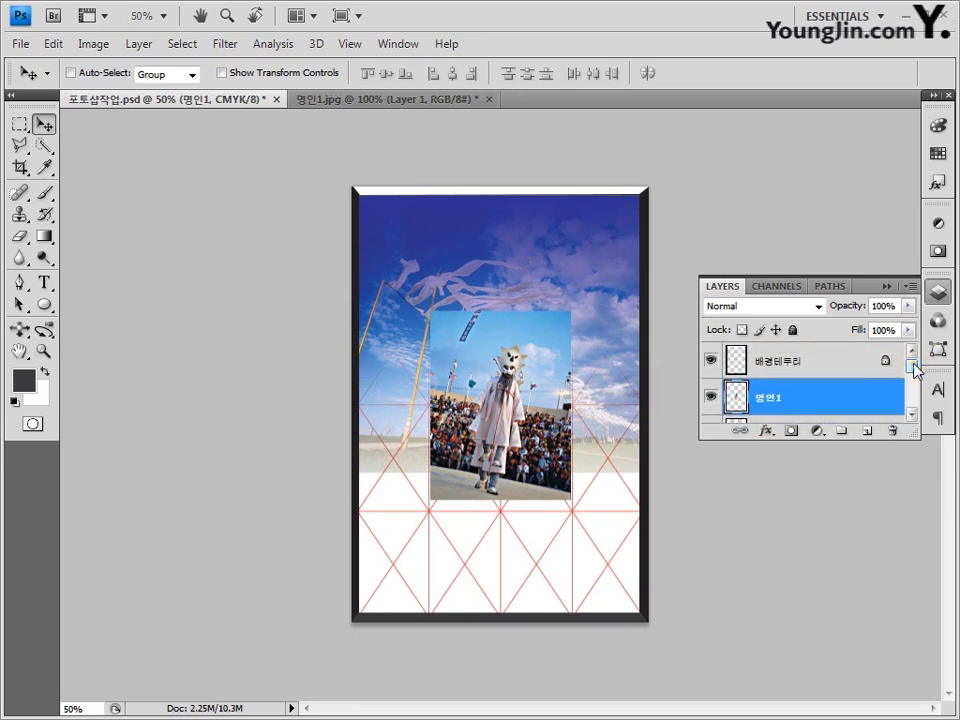
{"action": "scroll", "coordinate": [910, 400], "scroll_direction": "up", "scroll_amount": 1}
{"action": "scroll", "coordinate": [910, 412], "scroll_direction": "down", "scroll_amount": 1}
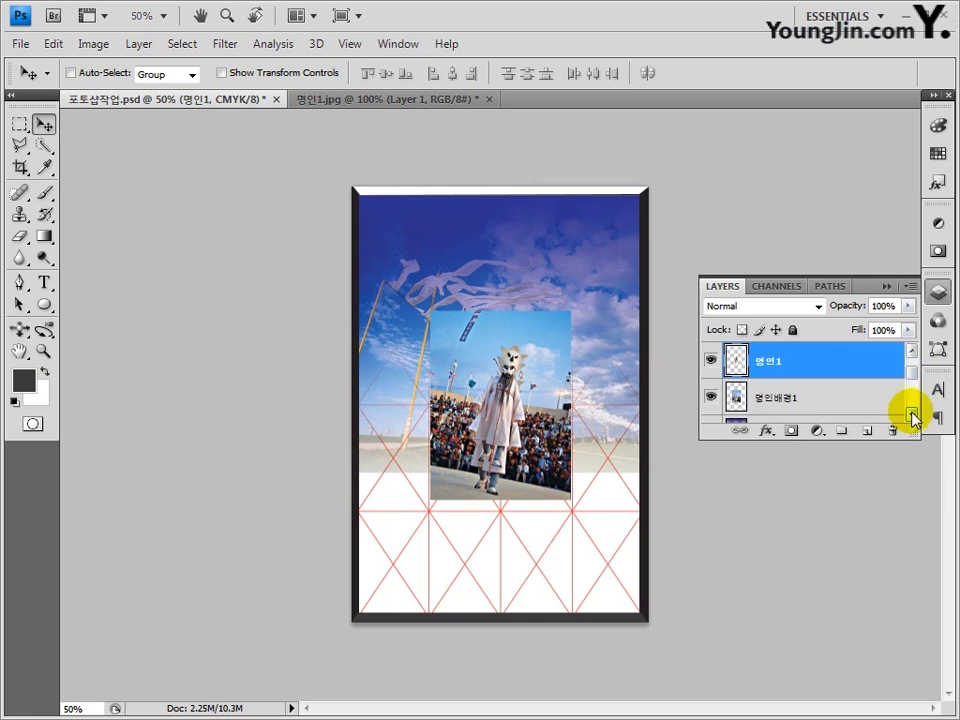
Move the 명인배경1 photo into the poster's lower-right corner and align the 명인1 cut-out over the same performer.
{"action": "left_click", "coordinate": [805, 398]}
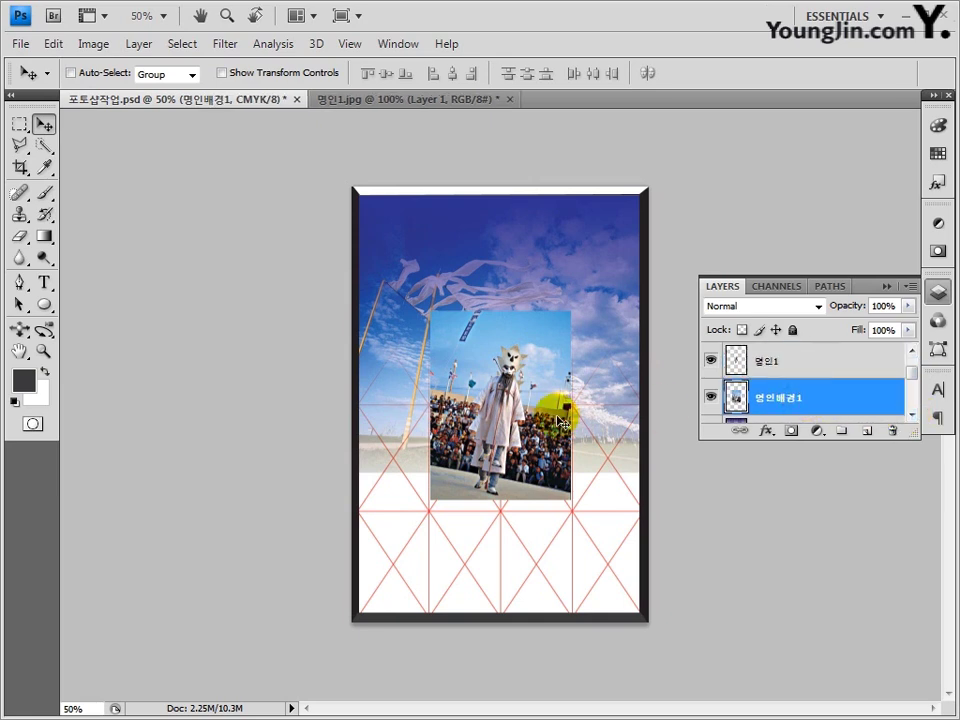
{"action": "key", "text": "ctrl+t"}
{"action": "left_click_drag", "start_coordinate": [560, 428], "coordinate": [628, 546]}
{"action": "left_click", "coordinate": [765, 362]}
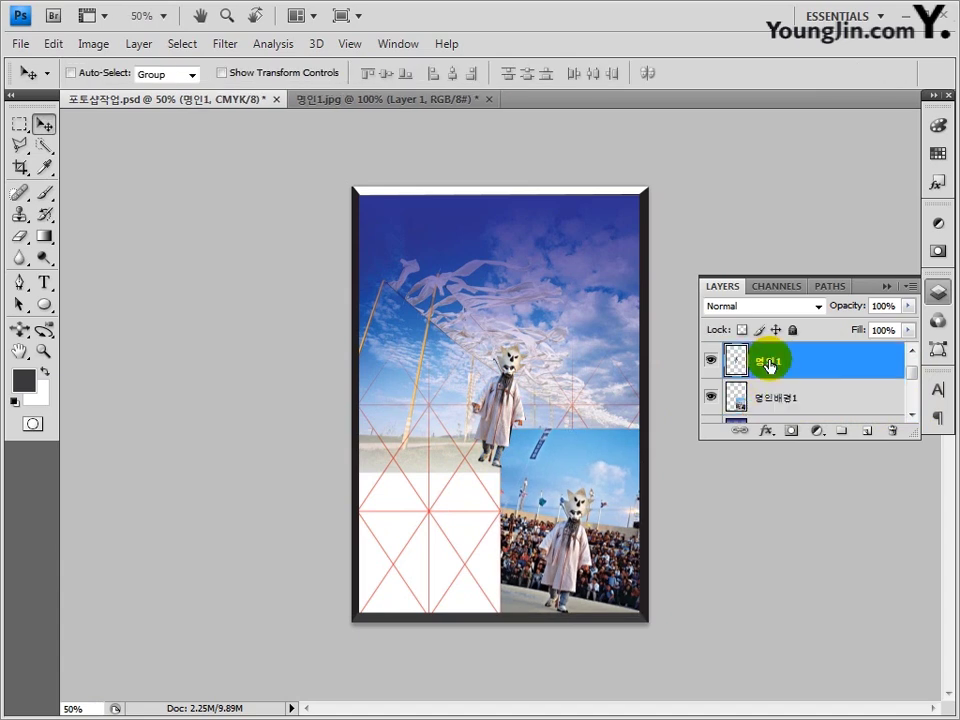
{"action": "key", "text": "ctrl+t"}
{"action": "key", "text": "Escape"}
{"action": "left_click_drag", "start_coordinate": [780, 369], "coordinate": [779, 396]}
Rotate the 명인1 and 명인배경1 layers together by about -12.8° so the performer stands upright in the lower-right corner.
{"action": "left_click", "coordinate": [779, 406], "text": "shift"}
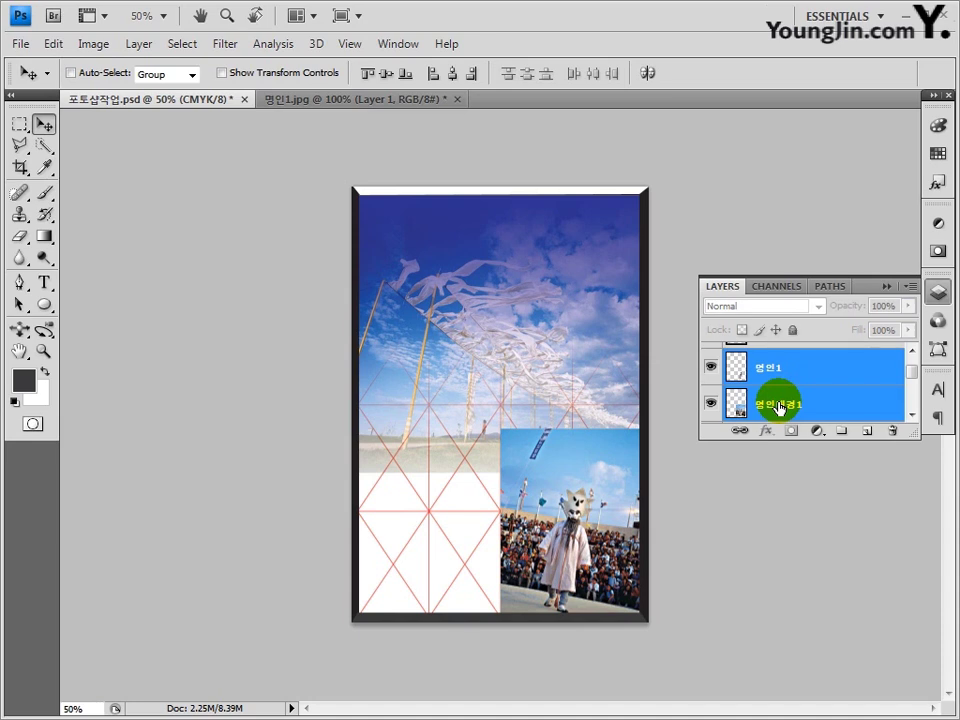
{"action": "key", "text": "ctrl+t"}
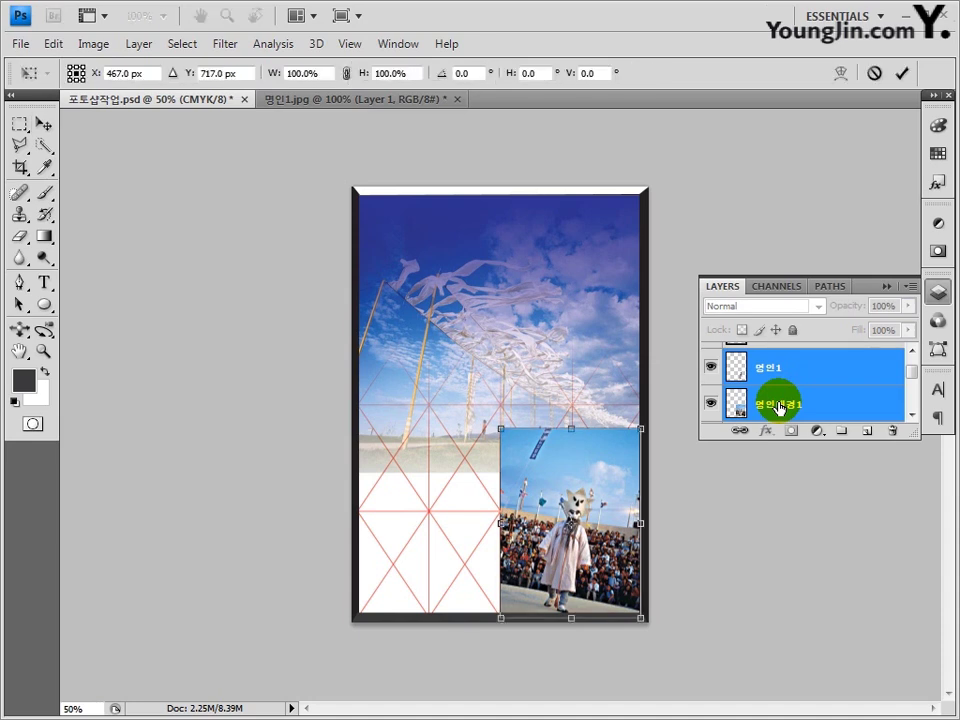
{"action": "left_click_drag", "start_coordinate": [654, 422], "coordinate": [595, 444]}
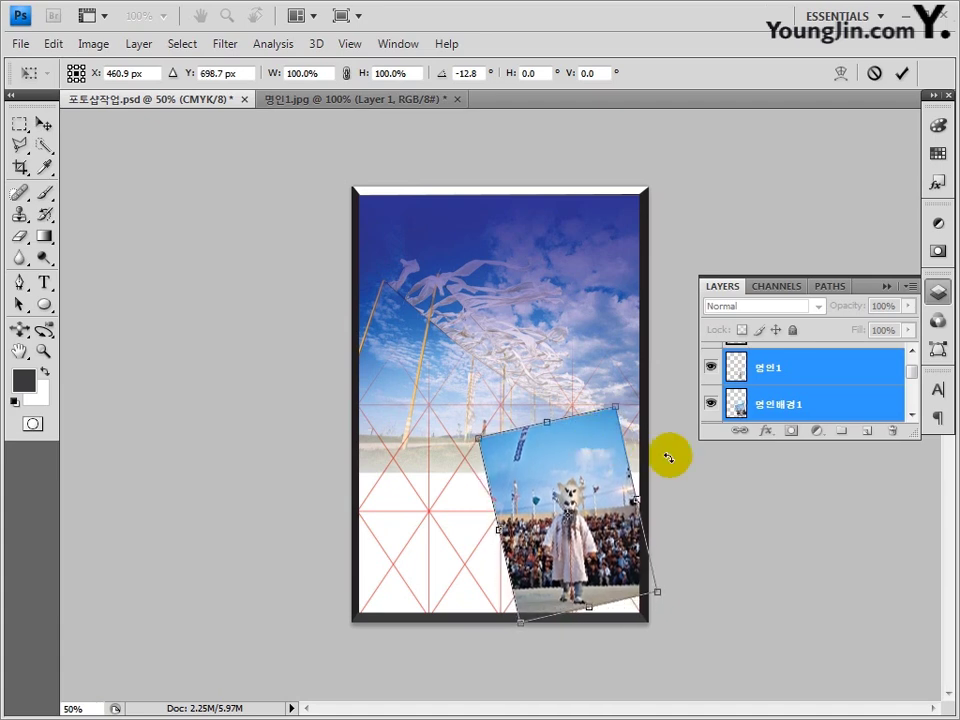
{"action": "key", "text": "Return"}
Delete the part of 명인배경1 that extends left of the poster's vertical centre grid line, and deselect.
{"action": "left_click", "coordinate": [771, 408]}
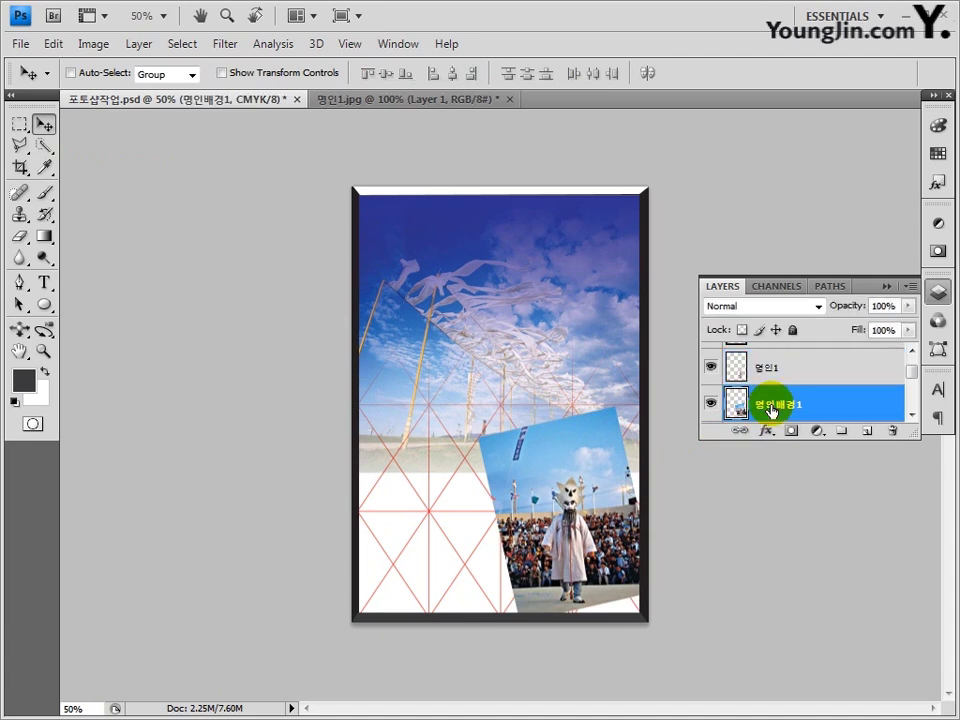
{"action": "left_click", "coordinate": [19, 123]}
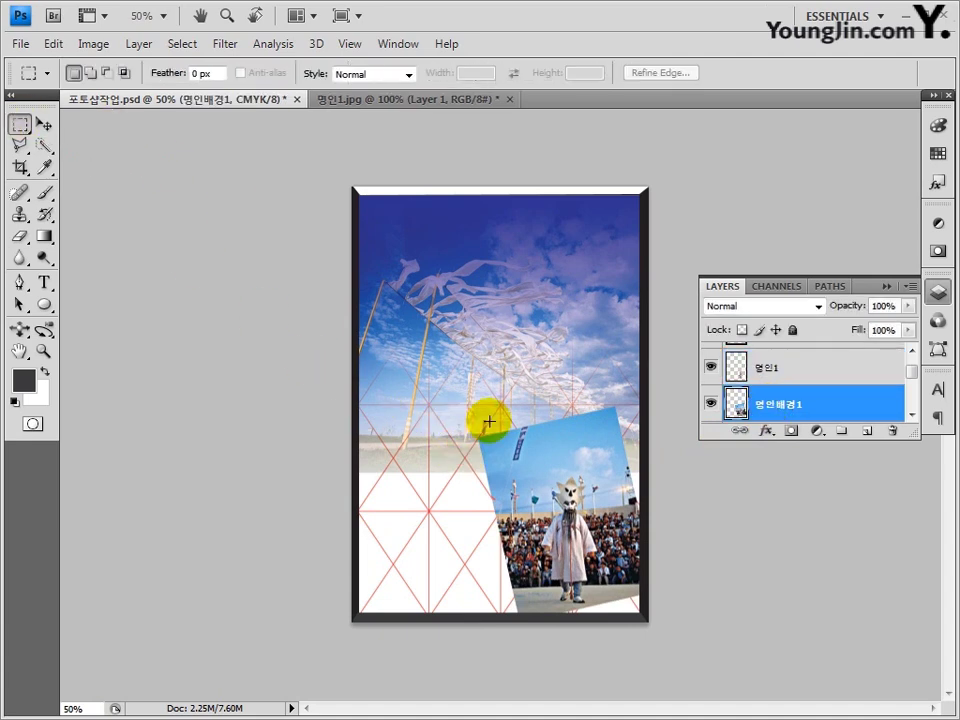
{"action": "left_click_drag", "start_coordinate": [502, 405], "coordinate": [455, 582]}
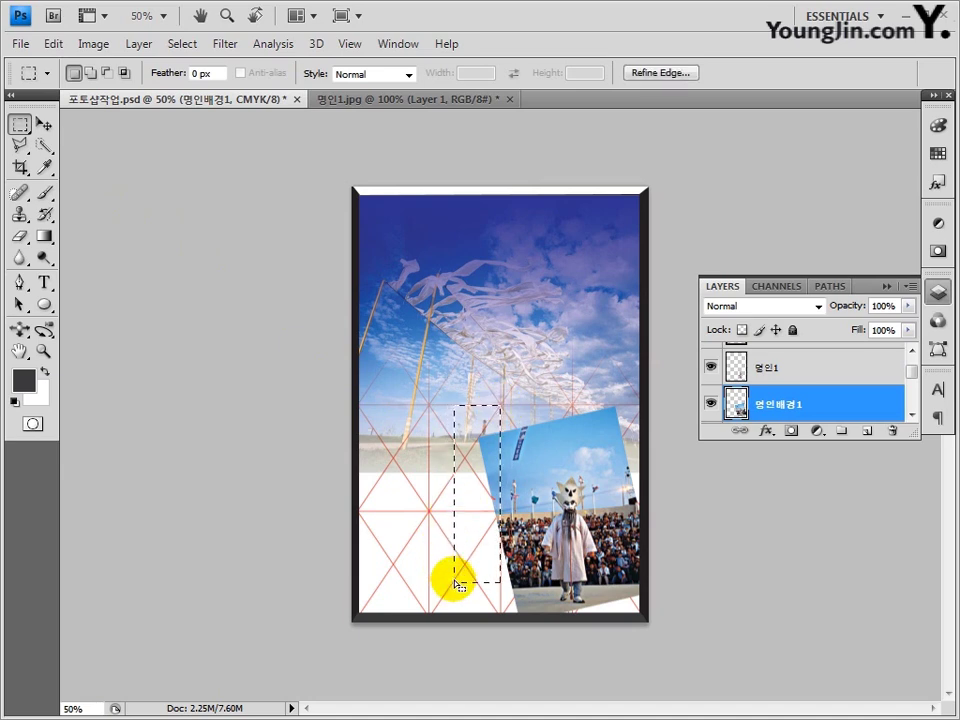
{"action": "key", "text": "Delete"}
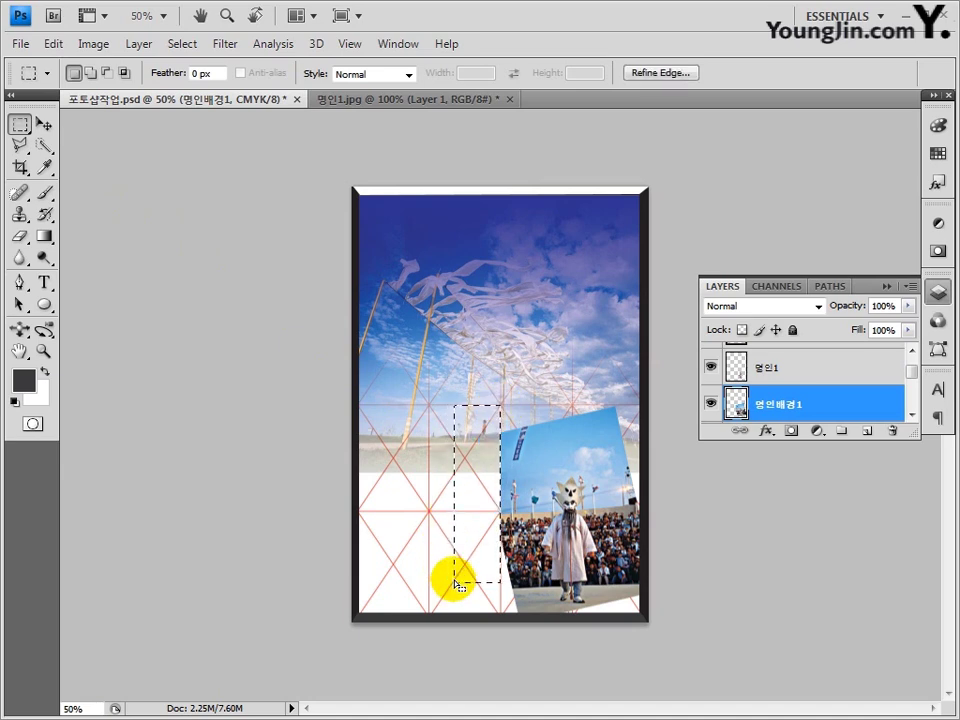
{"action": "key", "text": "Return"}
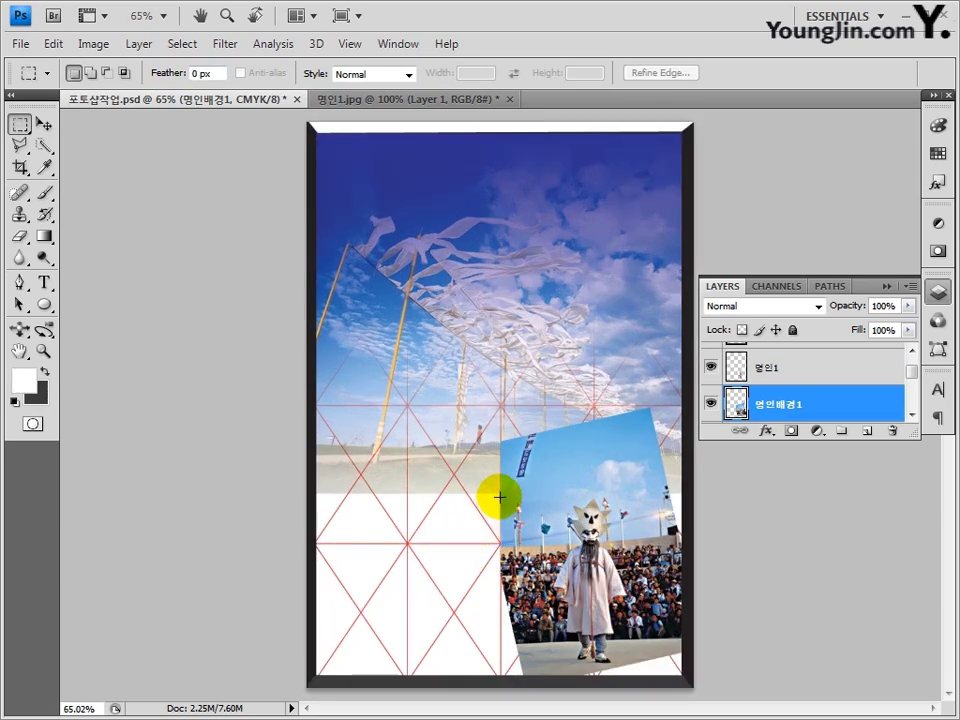
Select the rectangle around the performer and crowd, from the centre grid line to the frame's inner right and lower edges.
{"action": "left_click_drag", "start_coordinate": [500, 497], "coordinate": [673, 669]}
{"action": "left_click", "coordinate": [44, 350]}
{"action": "left_click", "coordinate": [44, 350]}
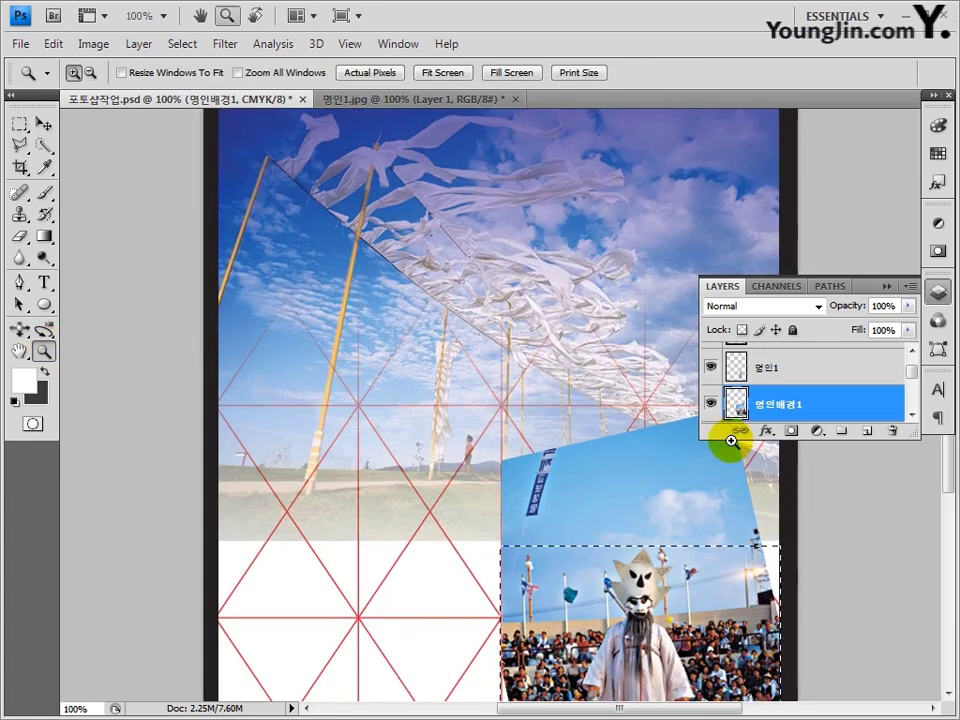
{"action": "scroll", "coordinate": [943, 525], "scroll_direction": "down", "scroll_amount": 5}
{"action": "key", "text": "v"}
{"action": "left_click_drag", "start_coordinate": [870, 284], "coordinate": [878, 203]}
Fill the blank corners and edges of 명인배경1 inside the selection using the Clone Stamp with surrounding photo texture, and deselect.
{"action": "left_click", "coordinate": [19, 214]}
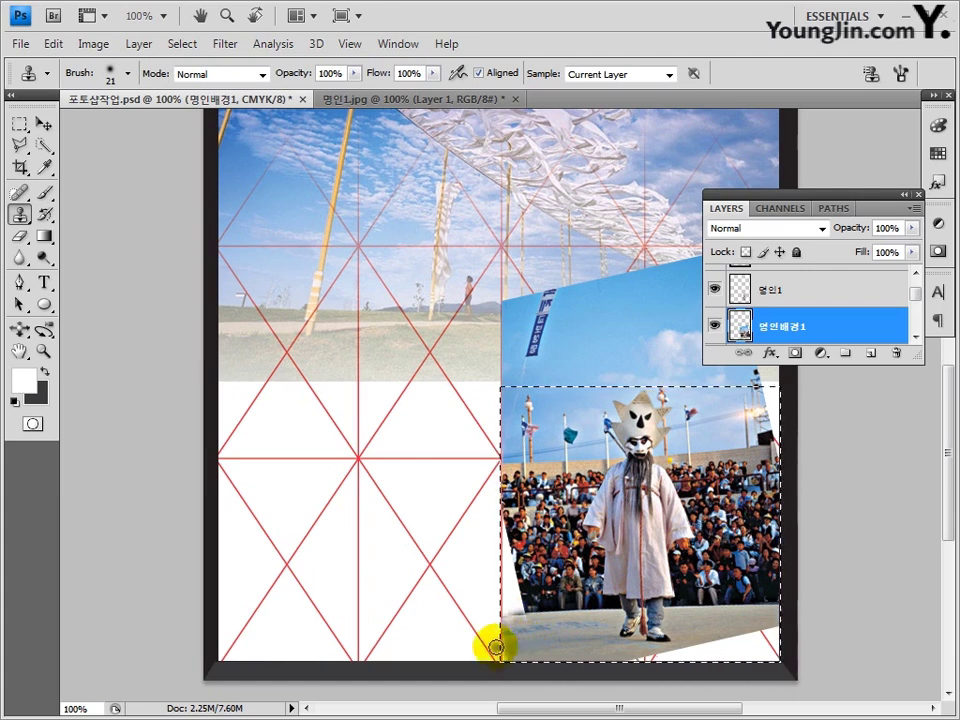
{"action": "left_click", "coordinate": [754, 413], "text": "alt"}
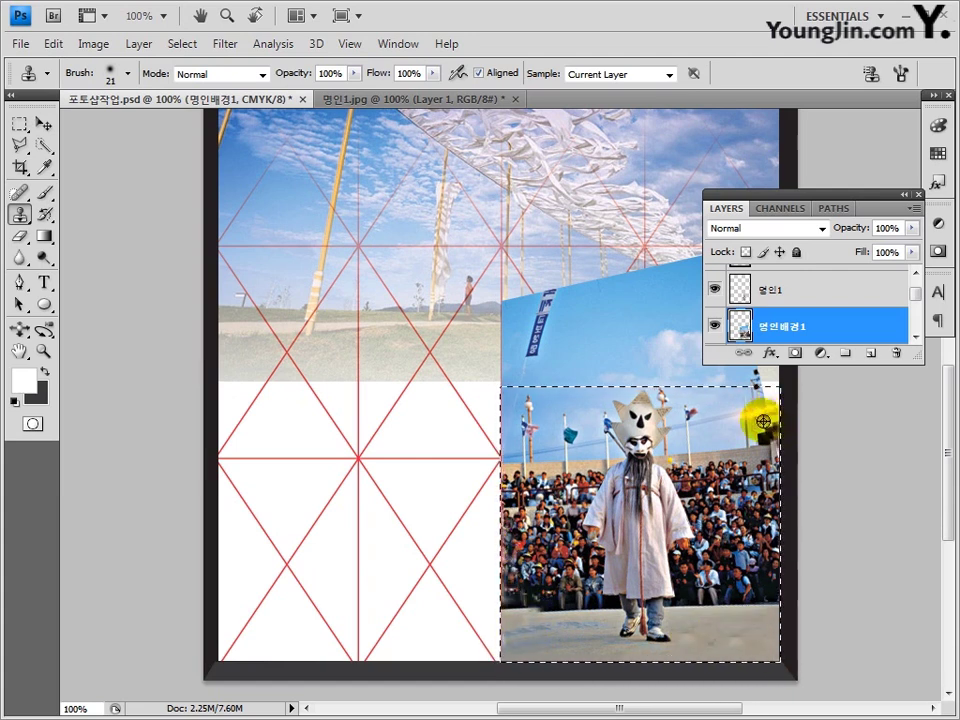
{"action": "left_click", "coordinate": [769, 436]}
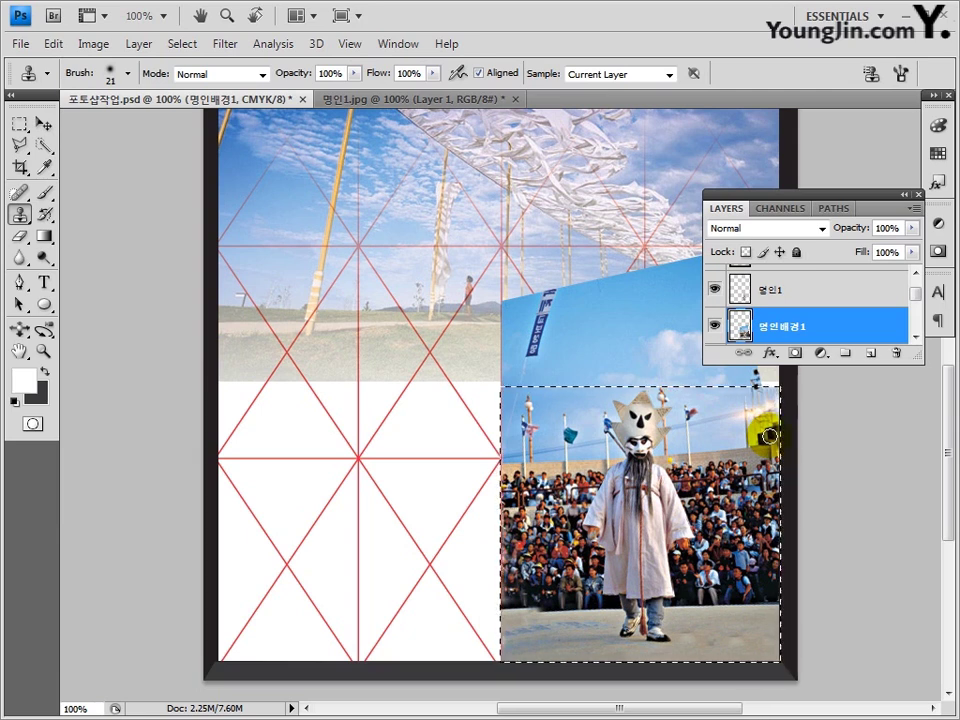
{"action": "key", "text": "ctrl+d"}
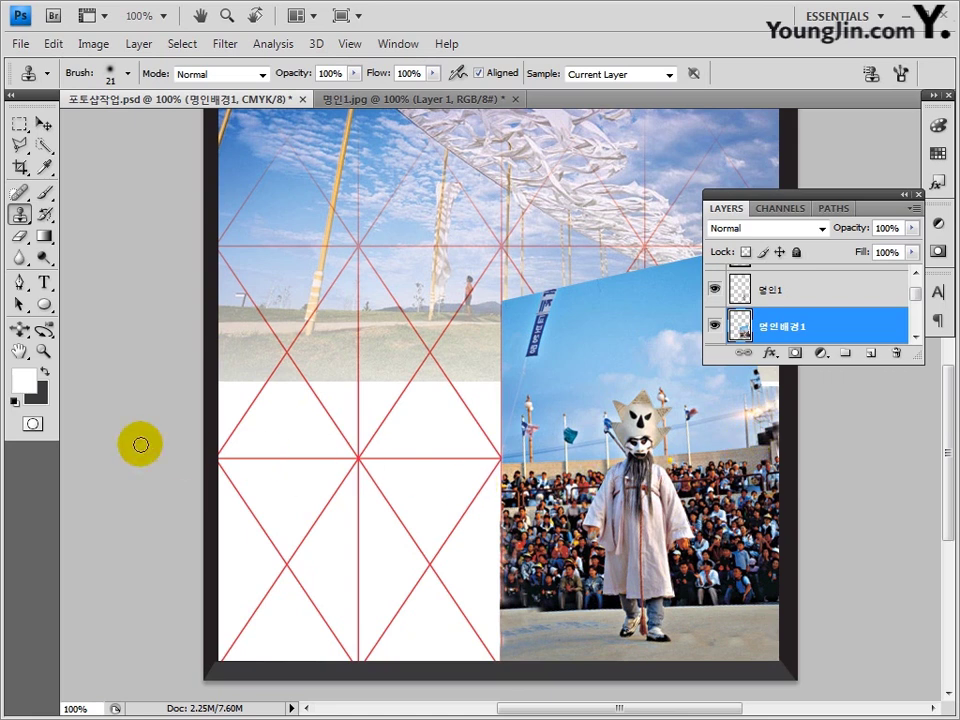
Add a layer mask to 명인배경1 and fade out its upper part with a Foreground to Background linear gradient.
{"action": "double_click", "coordinate": [18, 352]}
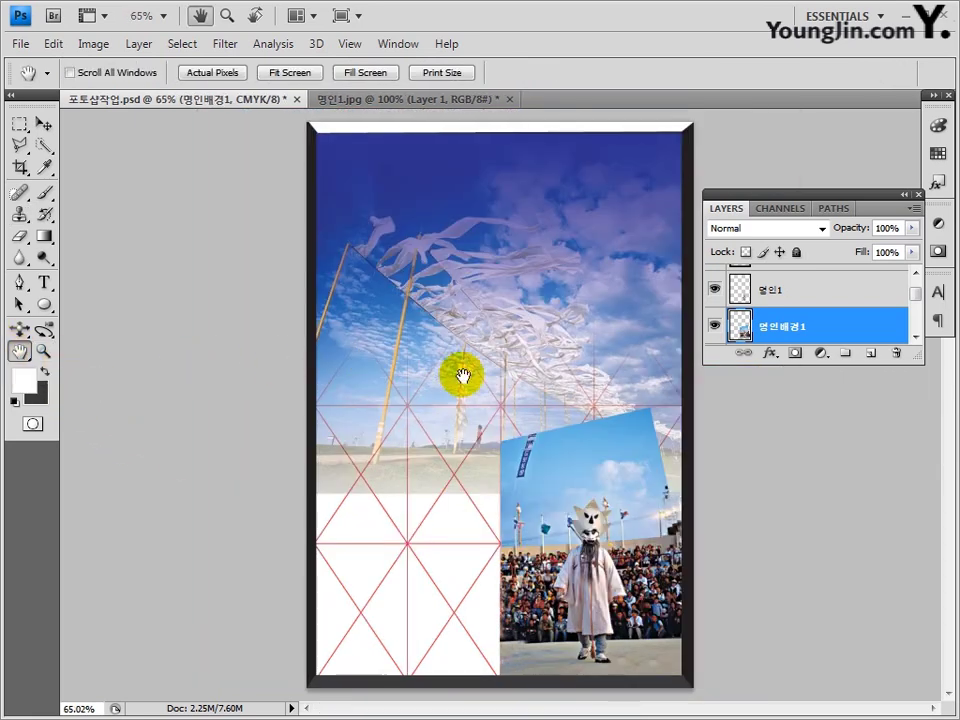
{"action": "left_click", "coordinate": [795, 358]}
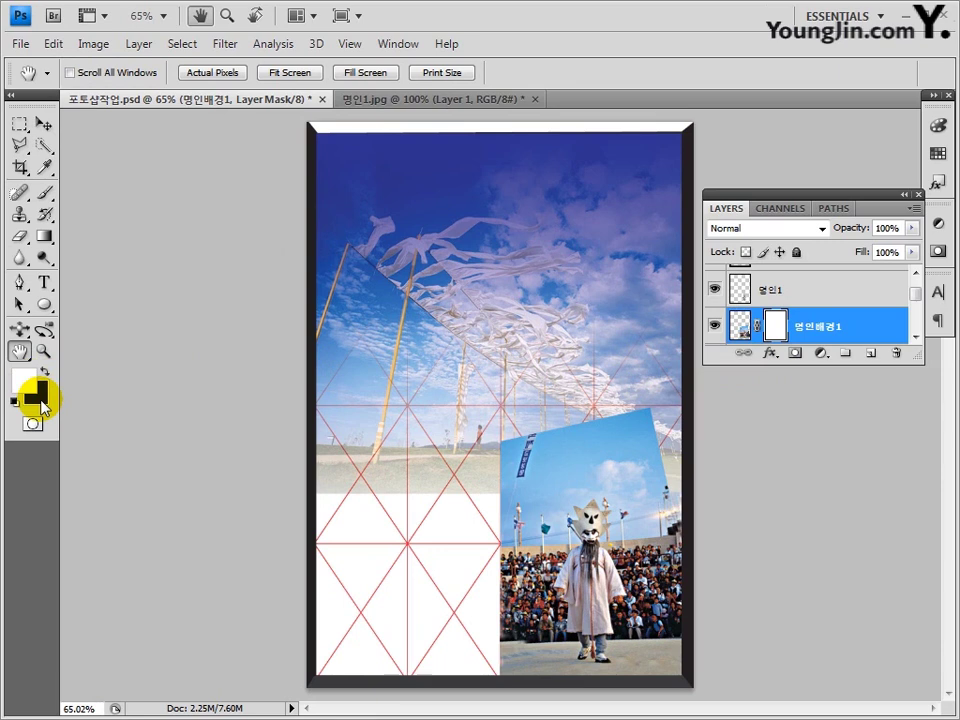
{"action": "left_click", "coordinate": [44, 236]}
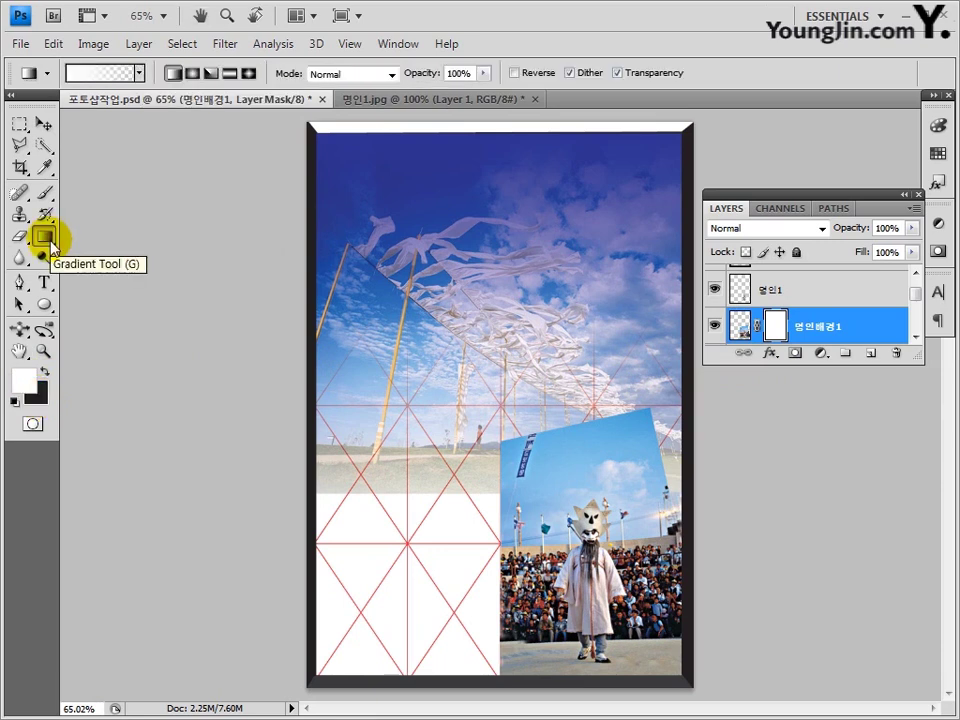
{"action": "left_click", "coordinate": [140, 74]}
{"action": "left_click", "coordinate": [42, 106]}
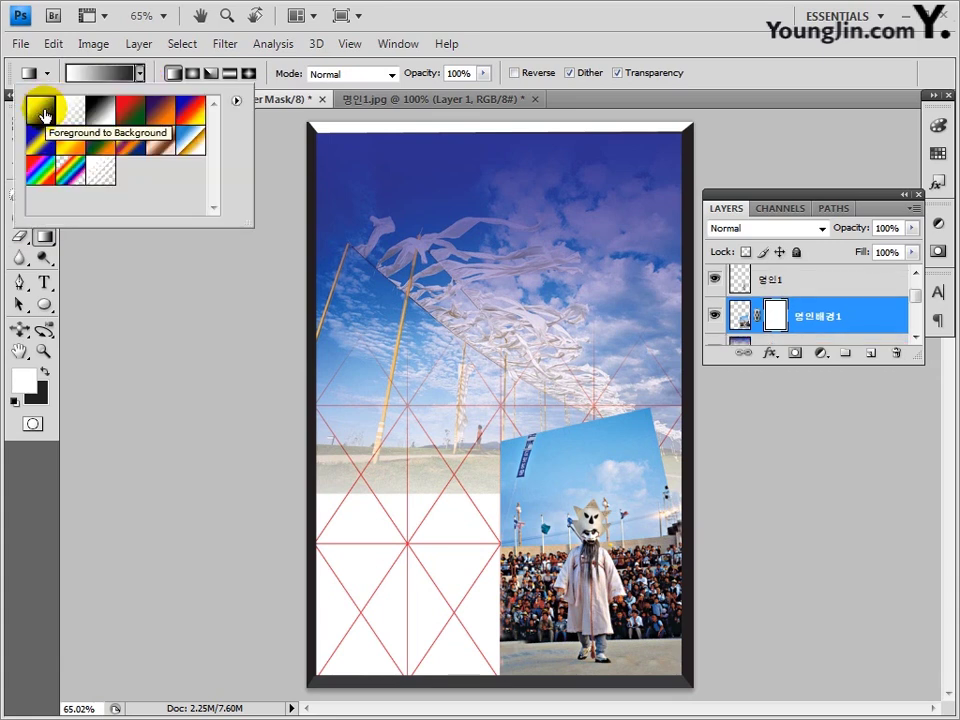
{"action": "left_click", "coordinate": [551, 670]}
{"action": "left_click_drag", "start_coordinate": [548, 537], "coordinate": [548, 660]}
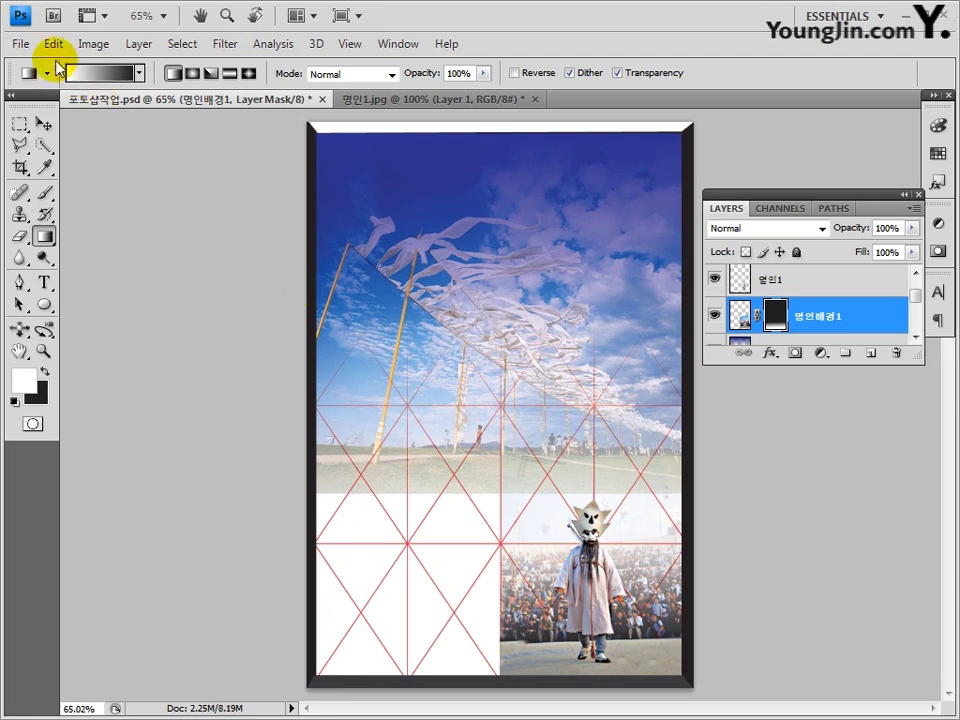
Open the image file 명인2 from the 수험자료 folder.
{"action": "key", "text": "ctrl+o"}
{"action": "left_click", "coordinate": [452, 225]}
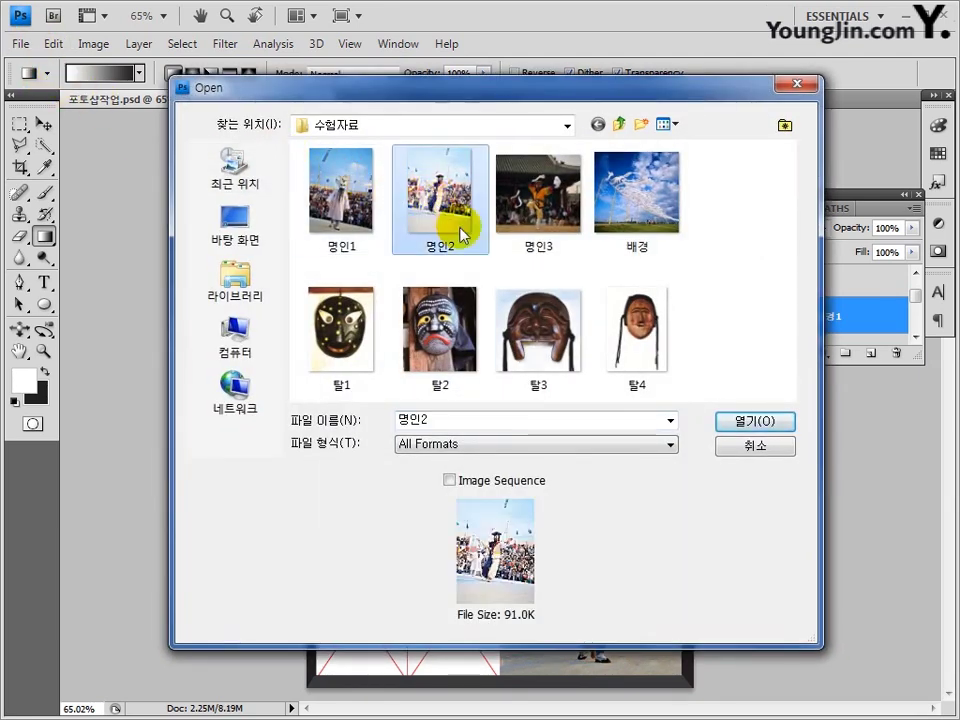
{"action": "left_click", "coordinate": [740, 421]}
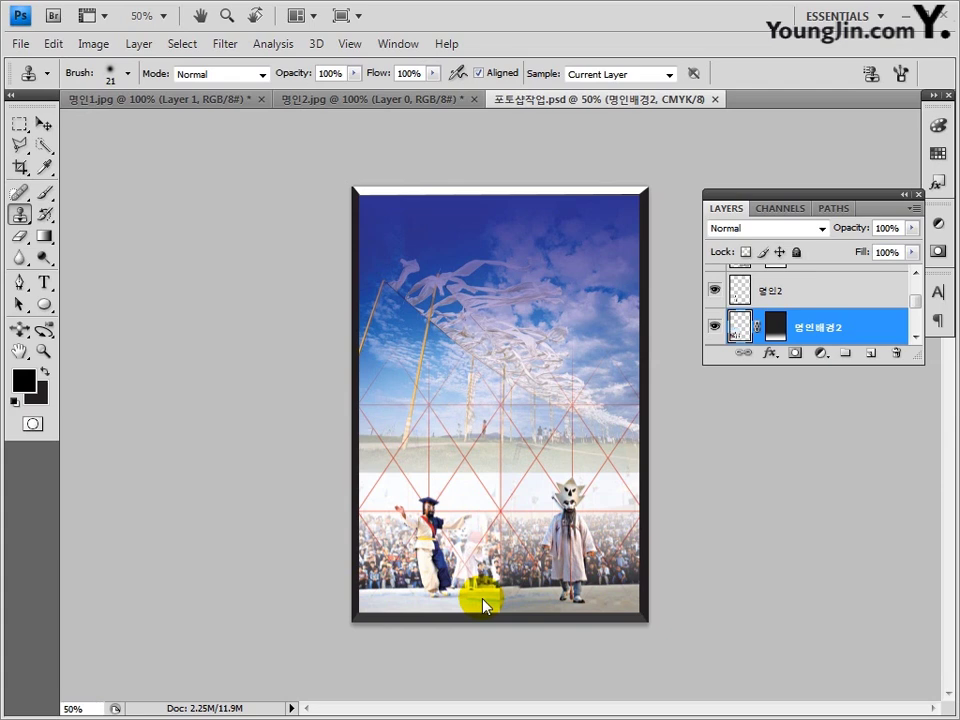
Add a layer named 좌측배경 그라디언트 above 명인배경2 and select a rectangle along the frame's inner lower edge, reaching the centre grid line.
{"action": "key", "text": "v"}
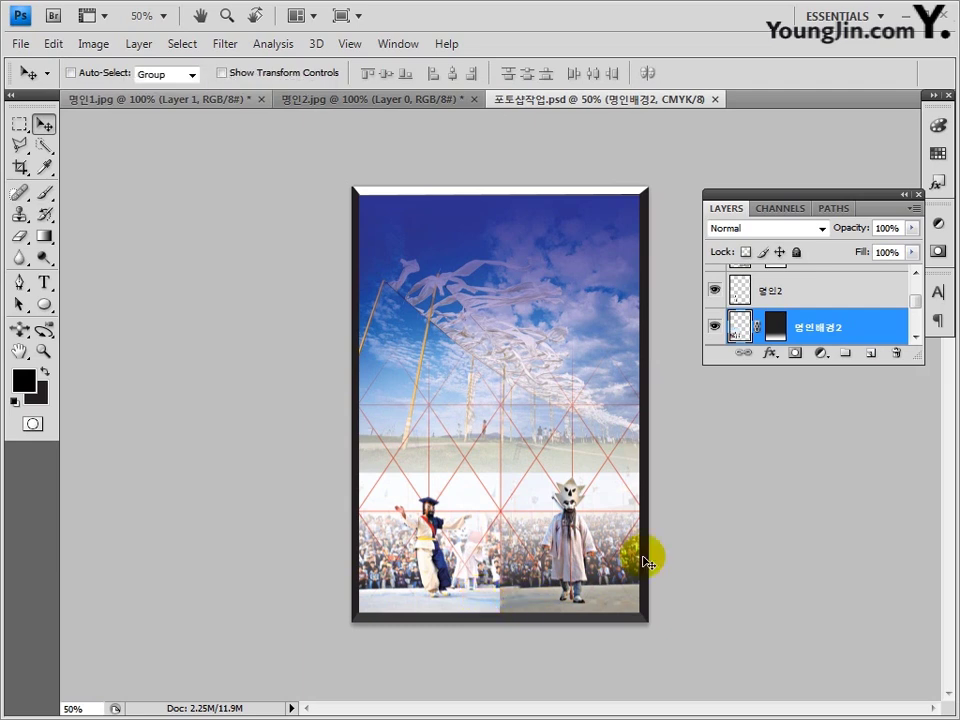
{"action": "left_click", "coordinate": [871, 356]}
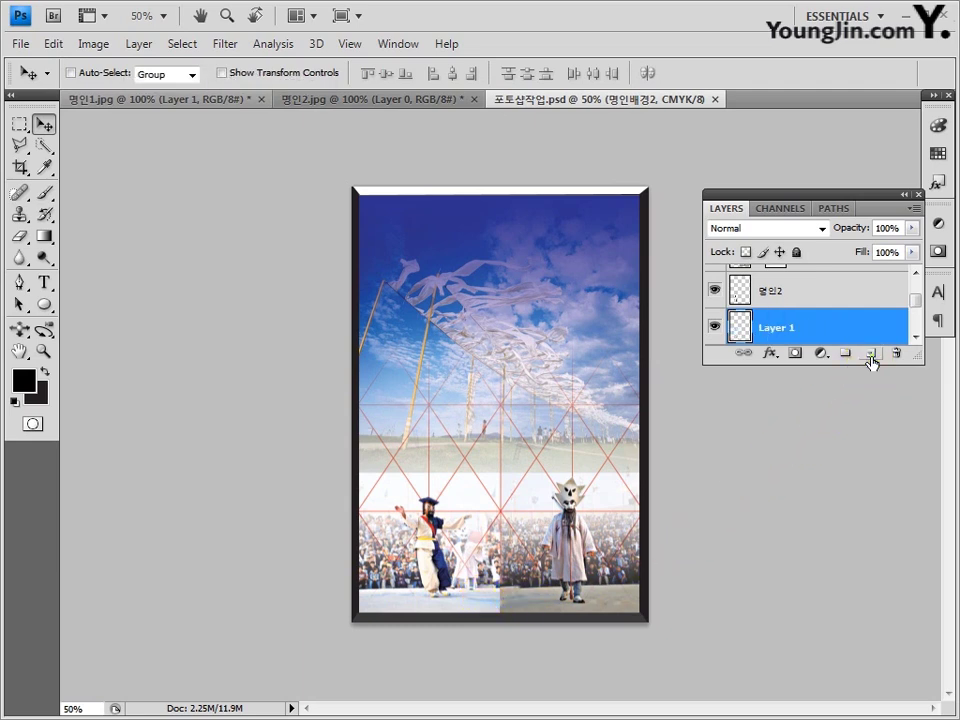
{"action": "double_click", "coordinate": [788, 326]}
{"action": "type", "text": "ㅈ"}
{"action": "type", "text": "측배경 그람"}
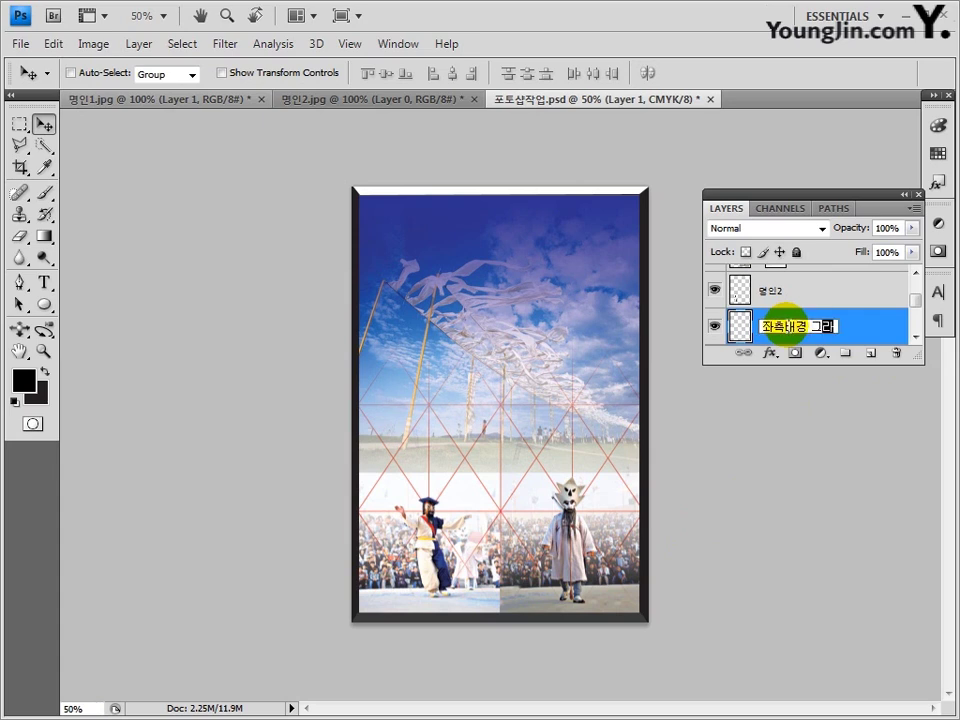
{"action": "type", "text": "디언트"}
{"action": "key", "text": "Return"}
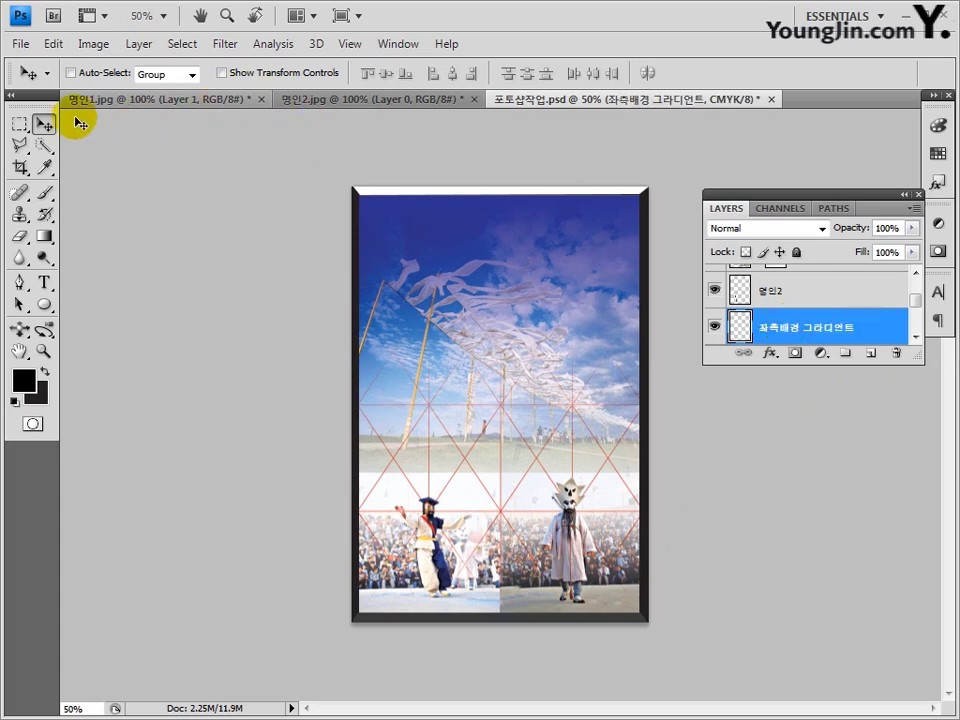
{"action": "left_click", "coordinate": [20, 124]}
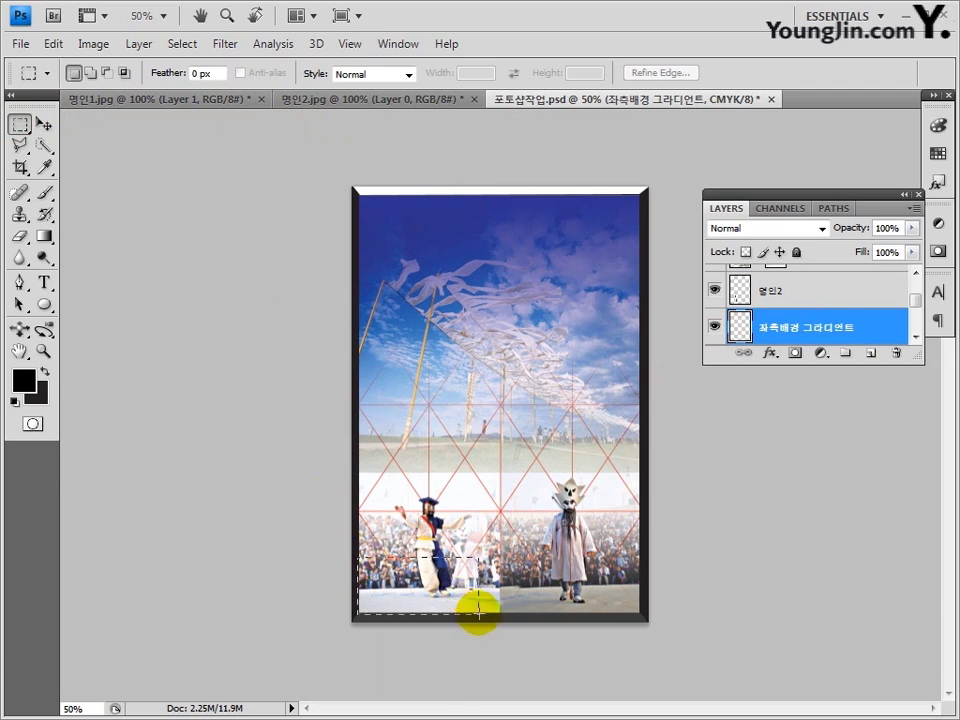
{"action": "left_click_drag", "start_coordinate": [498, 607], "coordinate": [501, 612]}
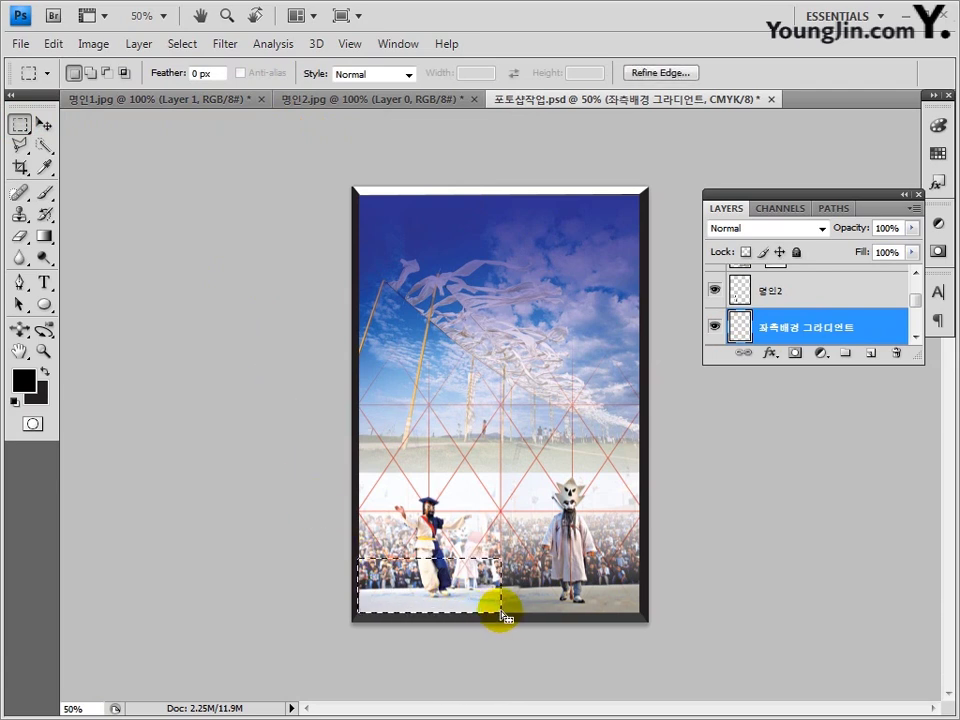
Set the foreground colour to M 100, Y 100 and the background colour's K to 0 for the gradient.
{"action": "left_click", "coordinate": [45, 237]}
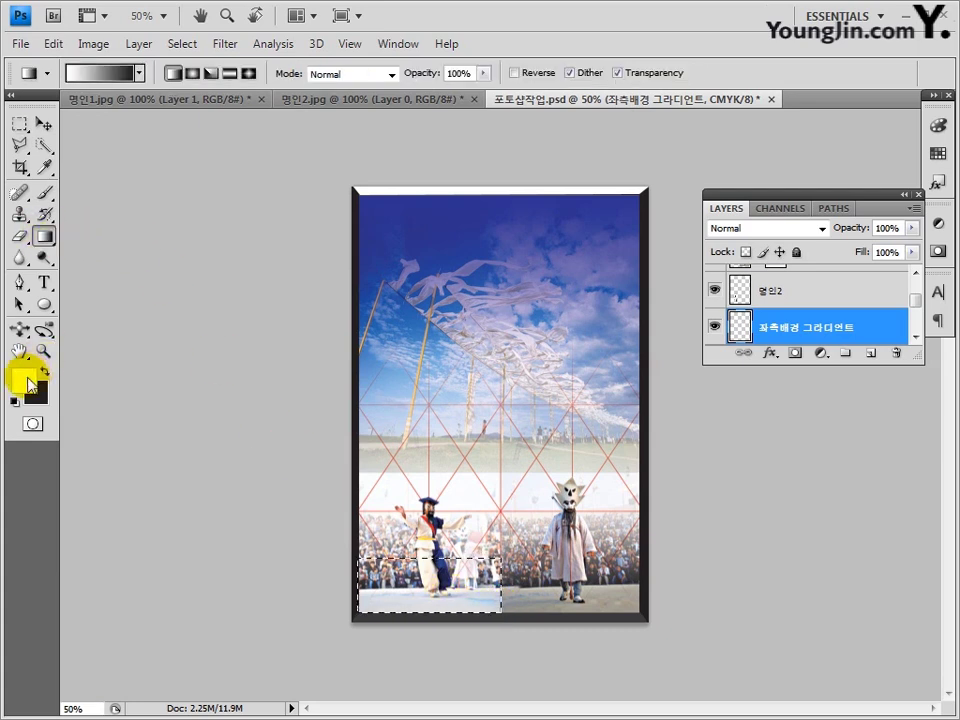
{"action": "left_click", "coordinate": [22, 377]}
{"action": "left_click", "coordinate": [658, 419]}
{"action": "type", "text": "100"}
{"action": "key", "text": "Tab"}
{"action": "type", "text": "100"}
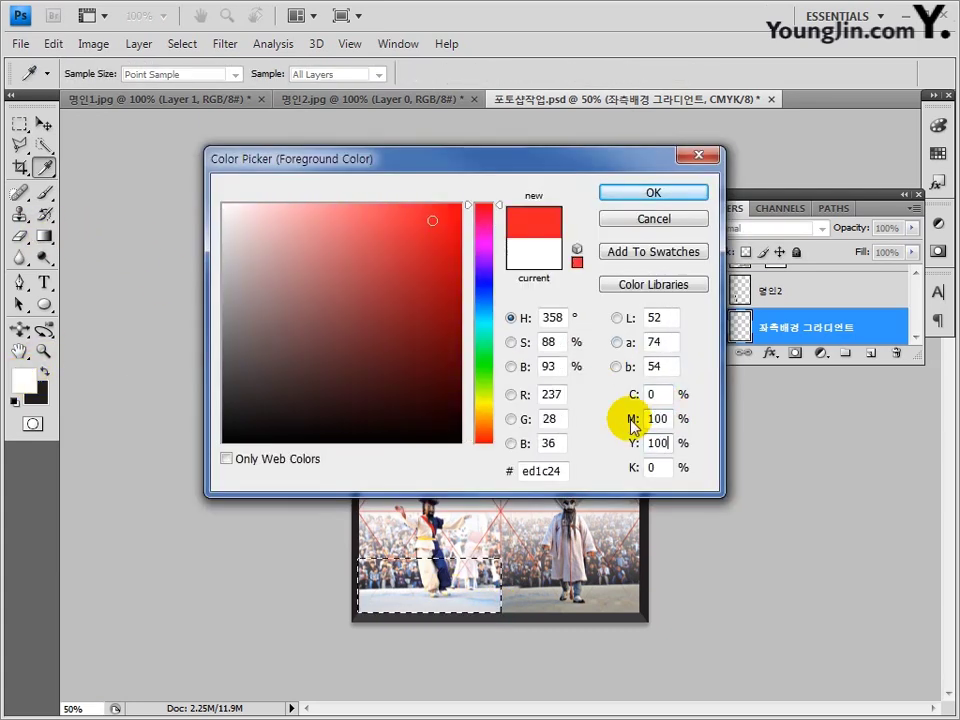
{"action": "key", "text": "Return"}
{"action": "left_click", "coordinate": [37, 392]}
{"action": "double_click", "coordinate": [658, 467]}
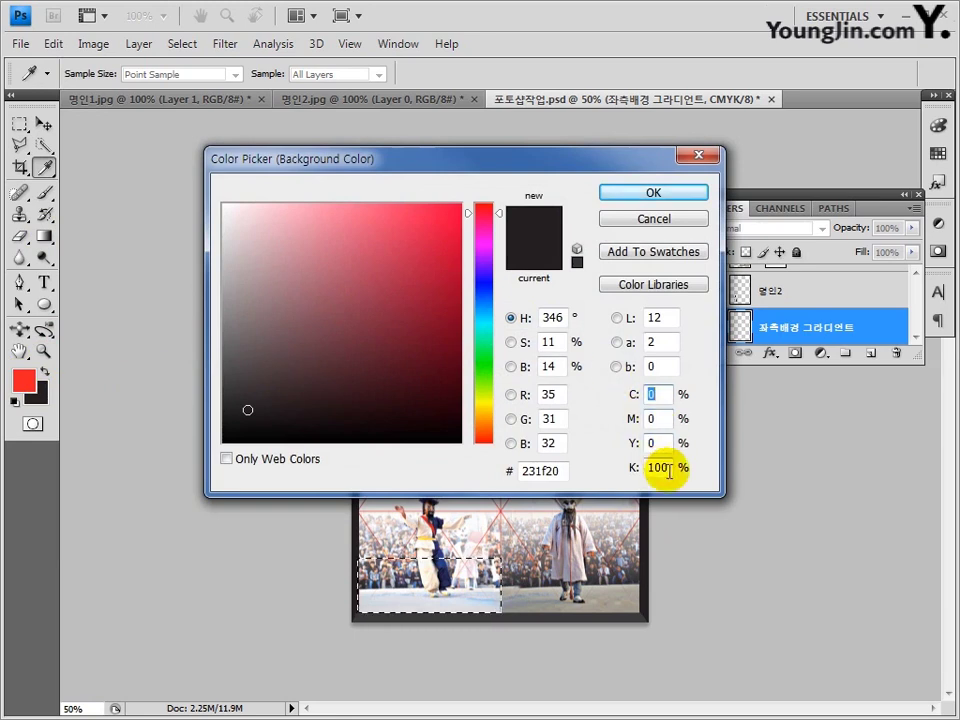
{"action": "type", "text": "0"}
{"action": "key", "text": "Return"}
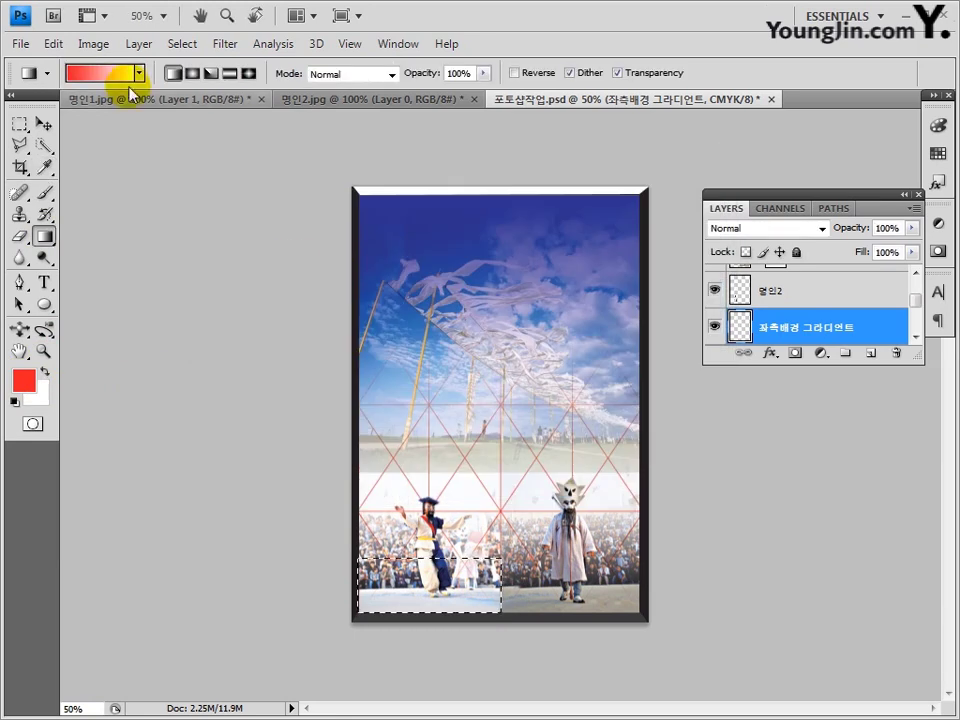
Fill the selected strip with a Foreground to Transparent linear gradient, fading upwards from the frame's lower edge.
{"action": "left_click", "coordinate": [138, 73]}
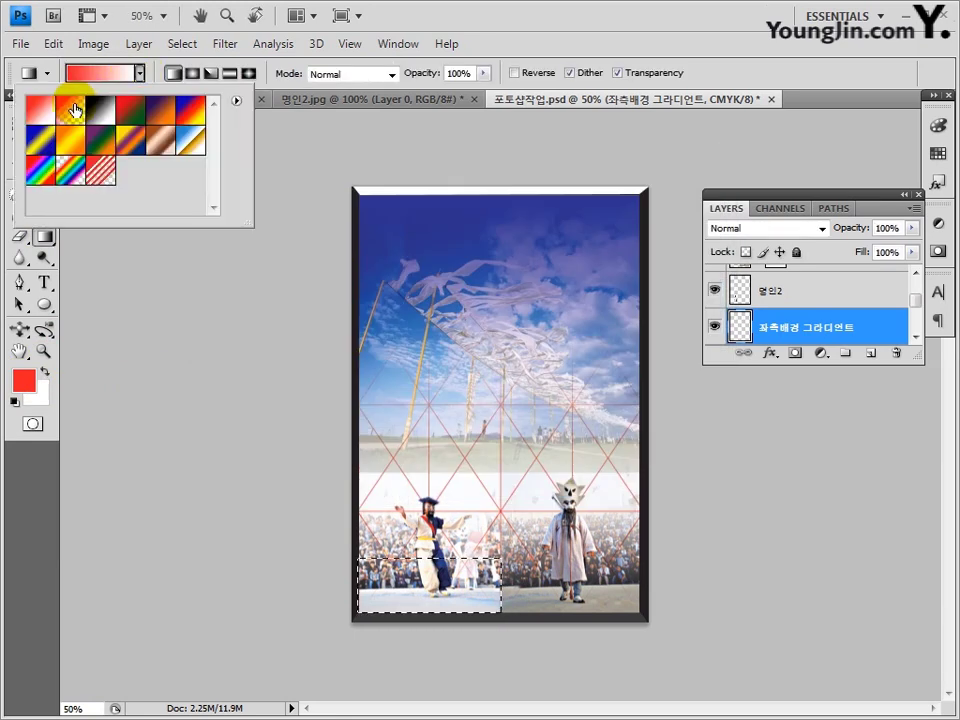
{"action": "left_click", "coordinate": [74, 110]}
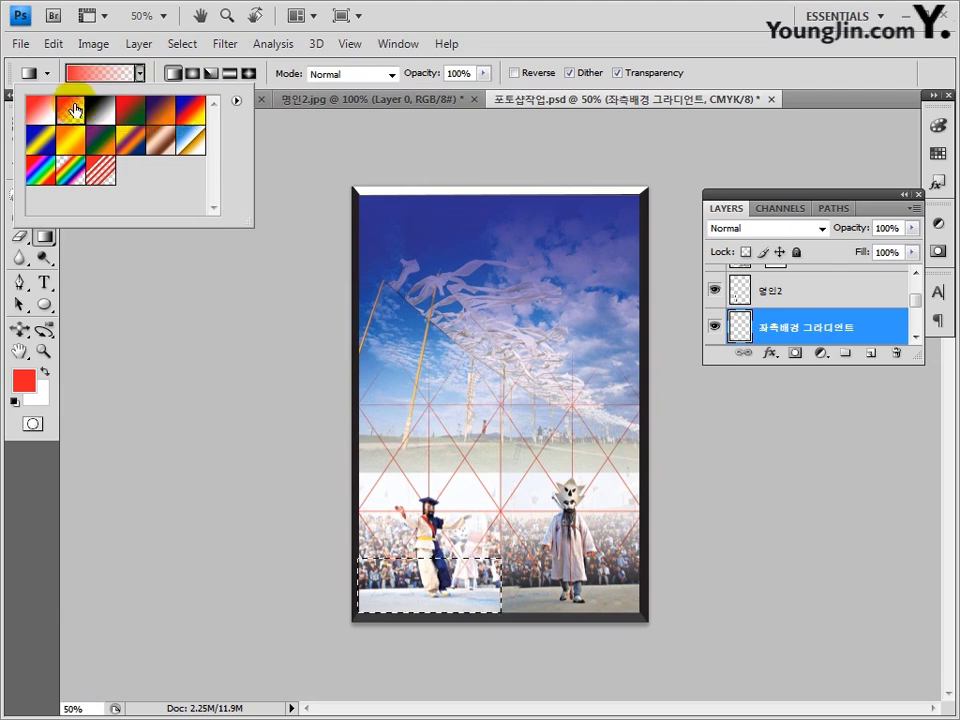
{"action": "left_click", "coordinate": [470, 610]}
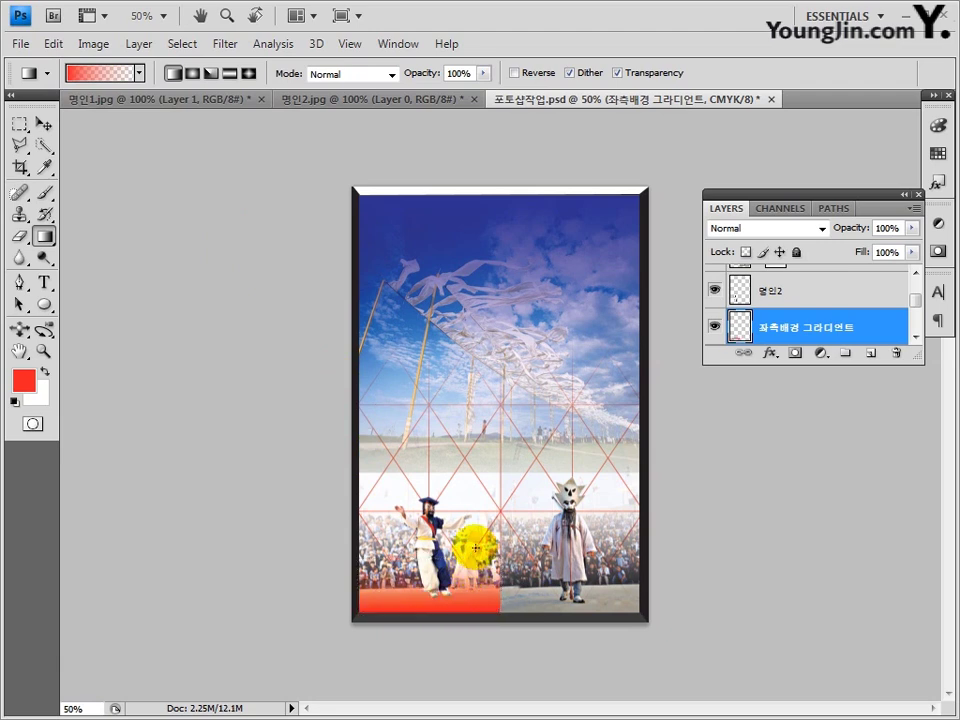
{"action": "left_click_drag", "start_coordinate": [404, 534], "coordinate": [404, 534]}
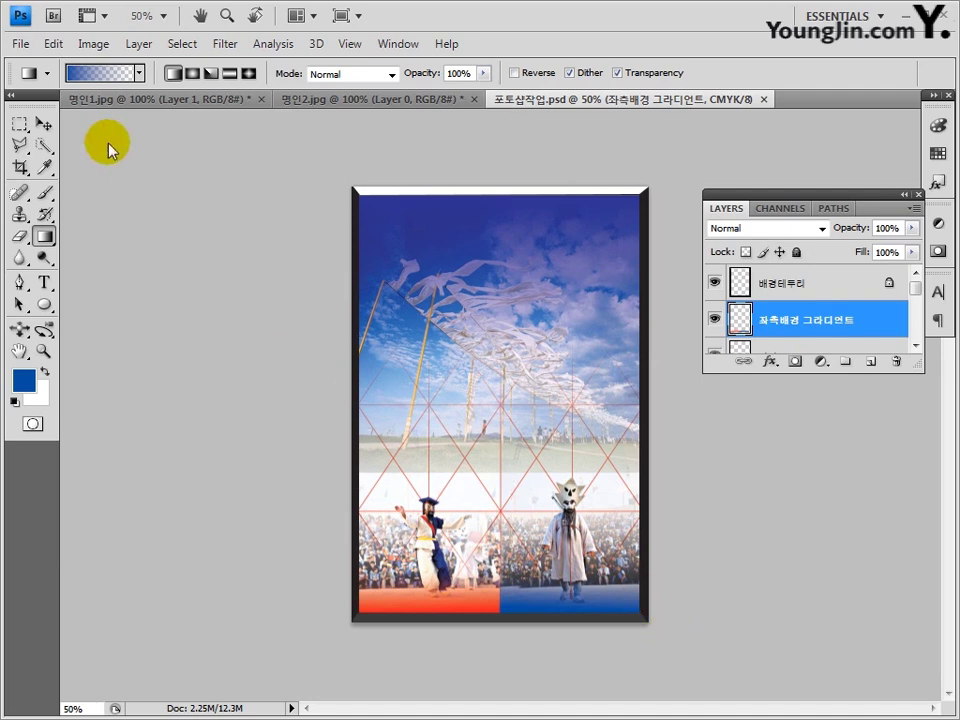
Open the image file 명인3 from the 수험자료 folder.
{"action": "left_click", "coordinate": [20, 44]}
{"action": "left_click", "coordinate": [45, 84]}
{"action": "left_click", "coordinate": [538, 192]}
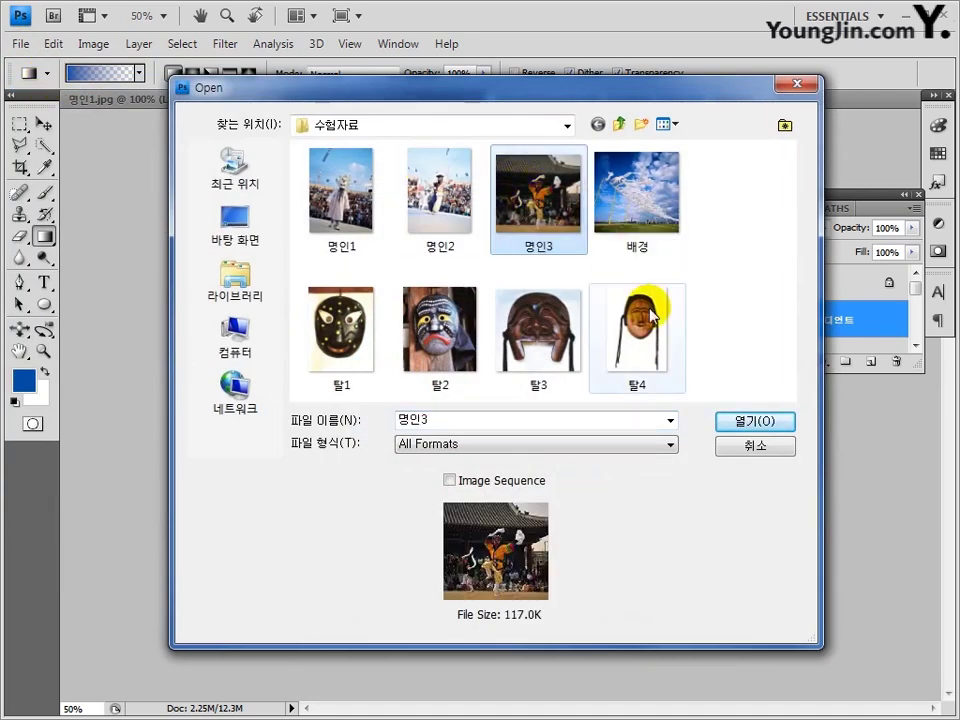
{"action": "left_click", "coordinate": [731, 416]}
Select the orange-robed masked dancer in 명인3.jpg by tracing the figure's outline with the Polygonal Lasso.
{"action": "left_click", "coordinate": [20, 148]}
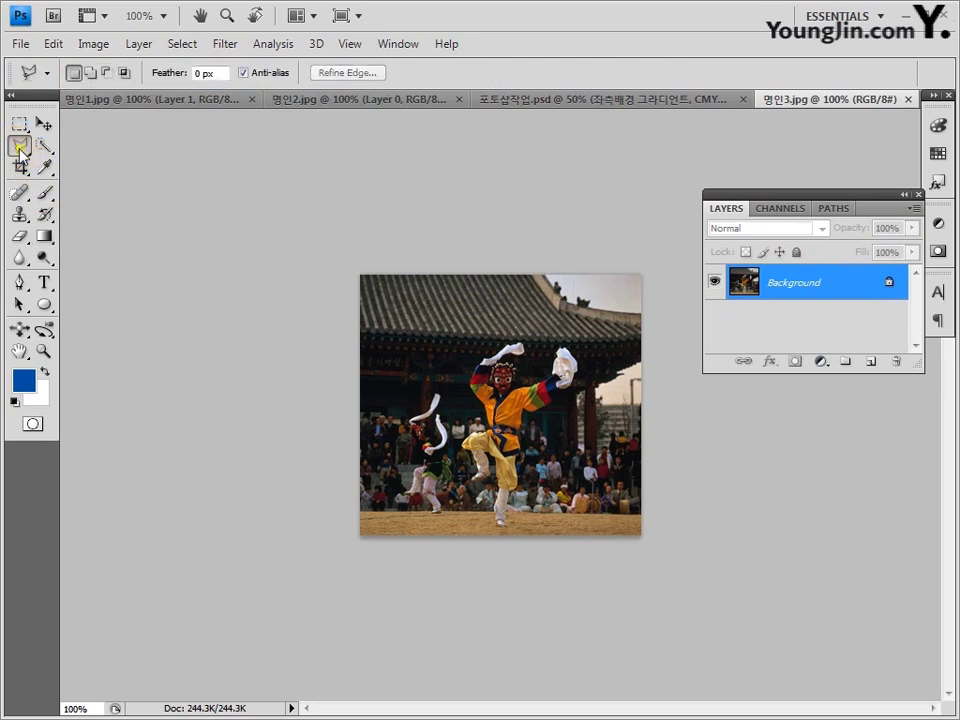
{"action": "left_click", "coordinate": [409, 335]}
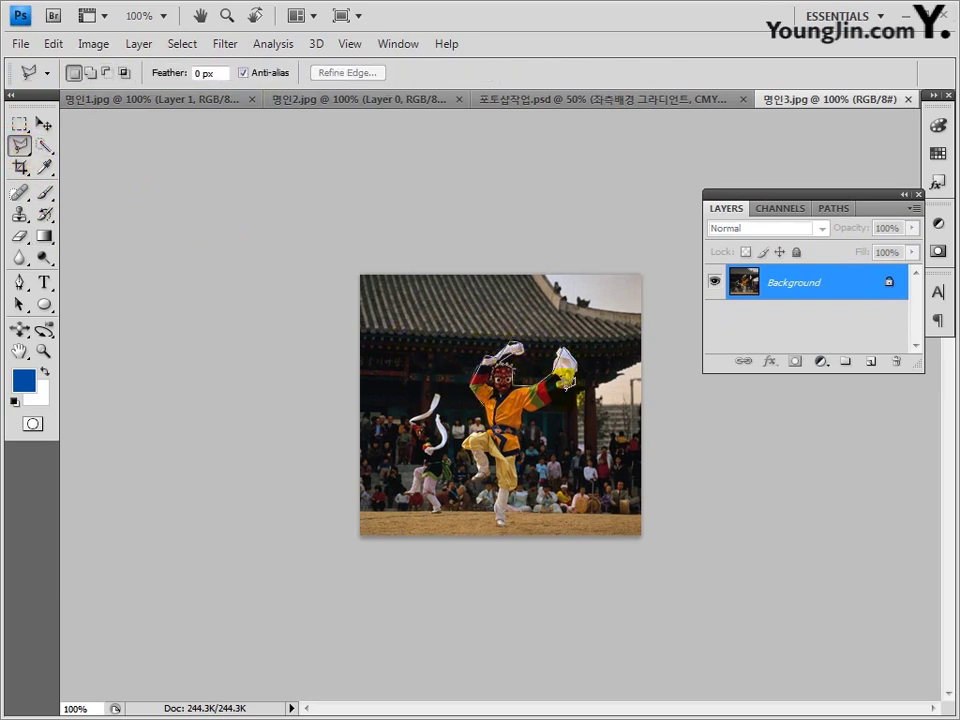
{"action": "left_click", "coordinate": [494, 524]}
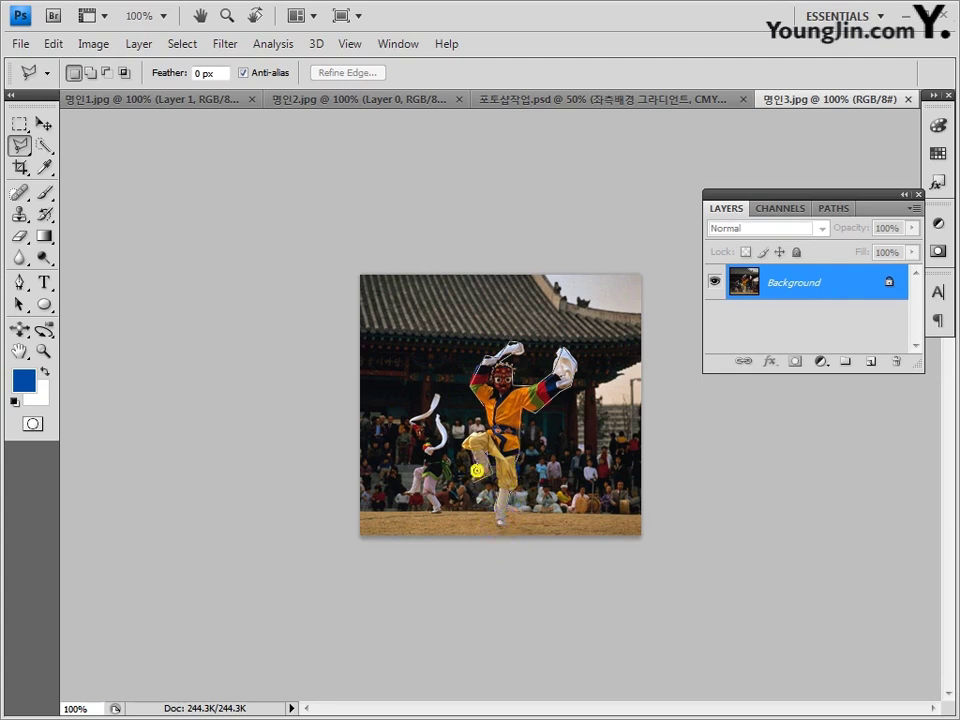
{"action": "left_click", "coordinate": [370, 300]}
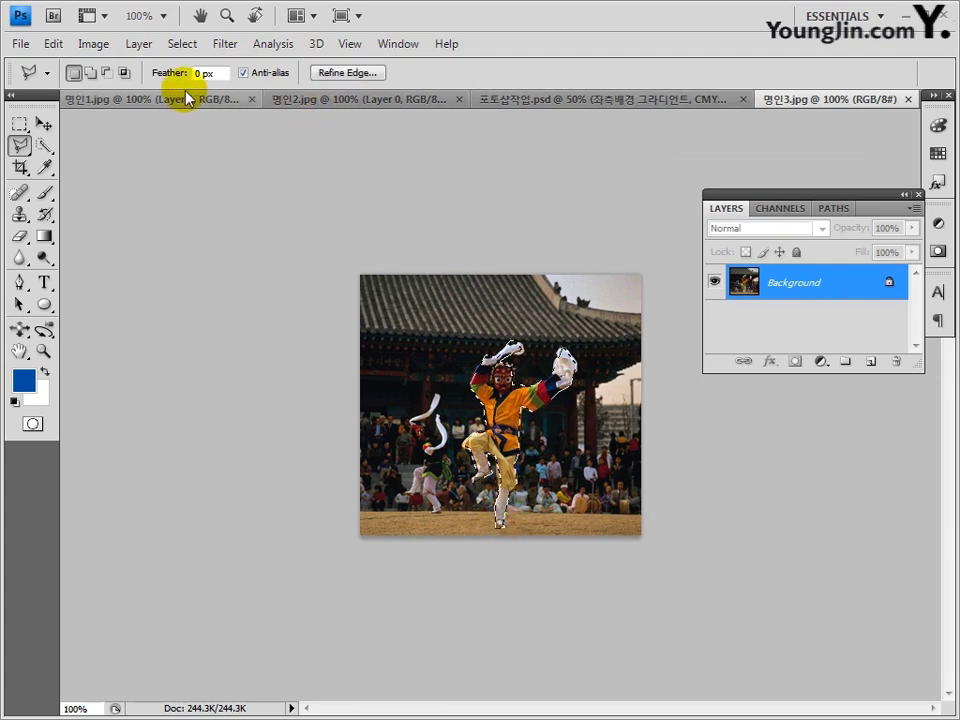
Bring the cut-out dancer into 포토샵작업.psd as a new layer and name it 명인3.
{"action": "left_click", "coordinate": [540, 97]}
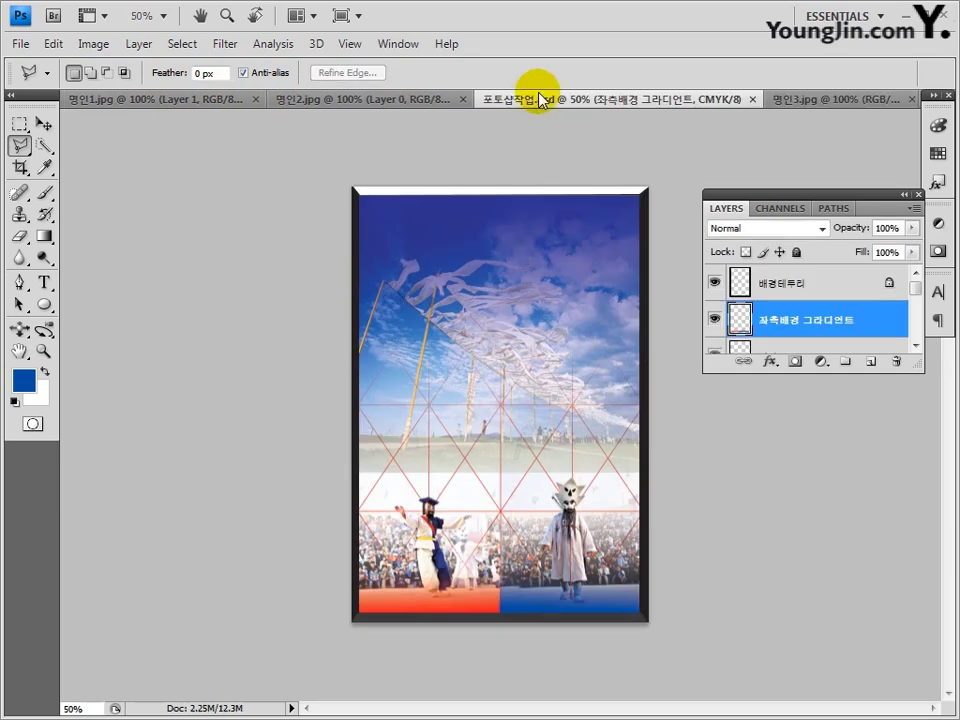
{"action": "key", "text": "ctrl+v"}
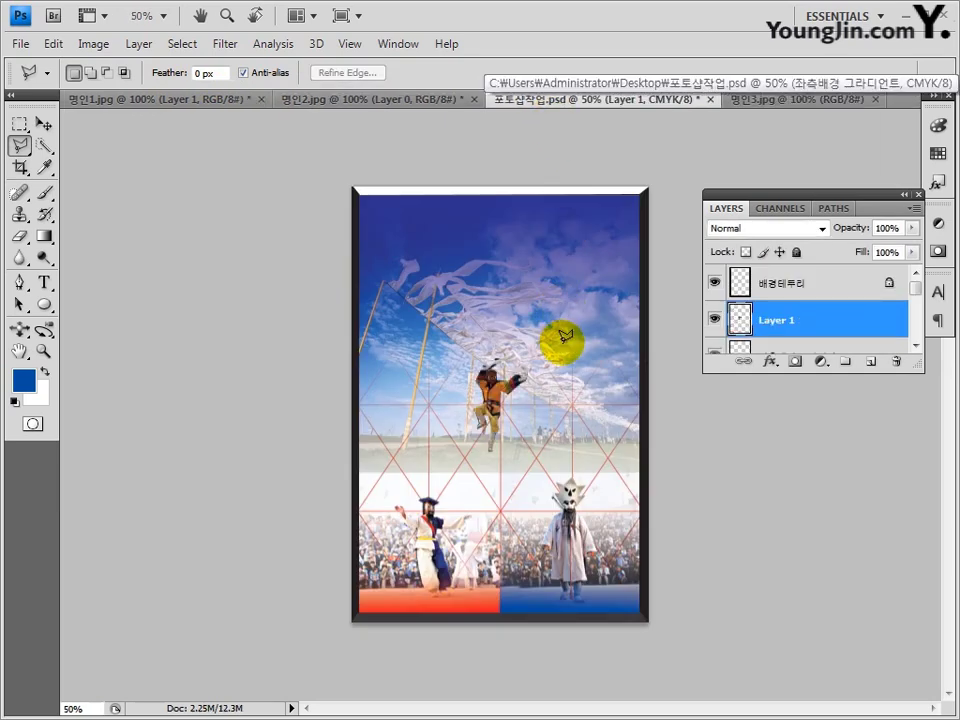
{"action": "double_click", "coordinate": [768, 319]}
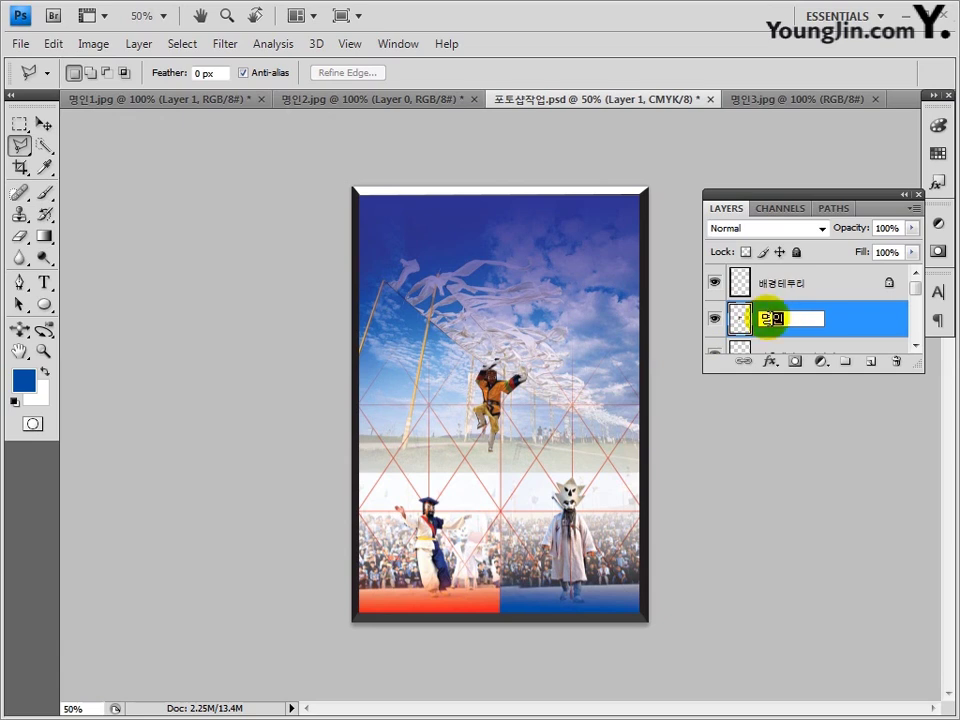
{"action": "type", "text": "명인3"}
{"action": "key", "text": "Return"}
{"action": "key", "text": "v"}
Add a drop shadow with 100% opacity to the 명인3 layer.
{"action": "left_click_drag", "start_coordinate": [816, 372], "coordinate": [816, 561]}
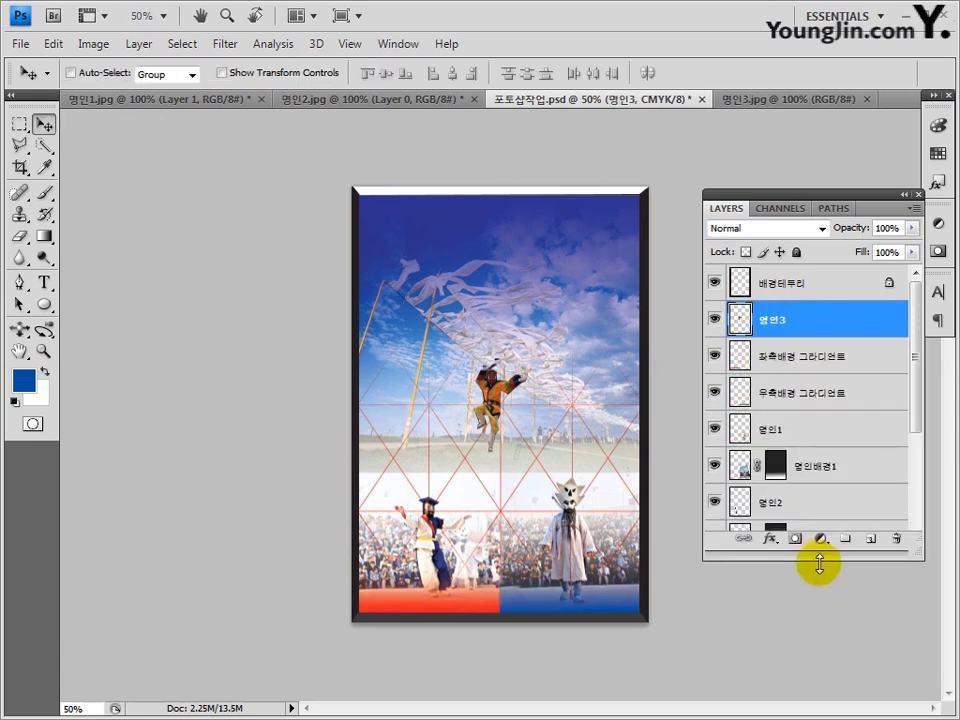
{"action": "key", "text": "h"}
{"action": "double_click", "coordinate": [791, 327]}
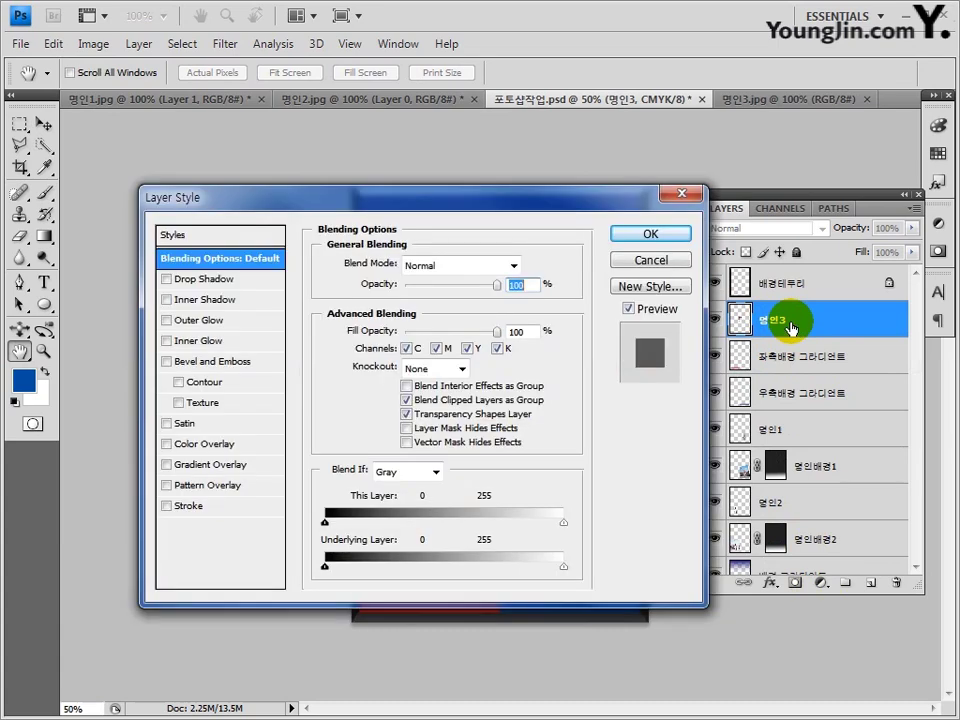
{"action": "left_click", "coordinate": [225, 282]}
{"action": "left_click_drag", "start_coordinate": [456, 284], "coordinate": [487, 285]}
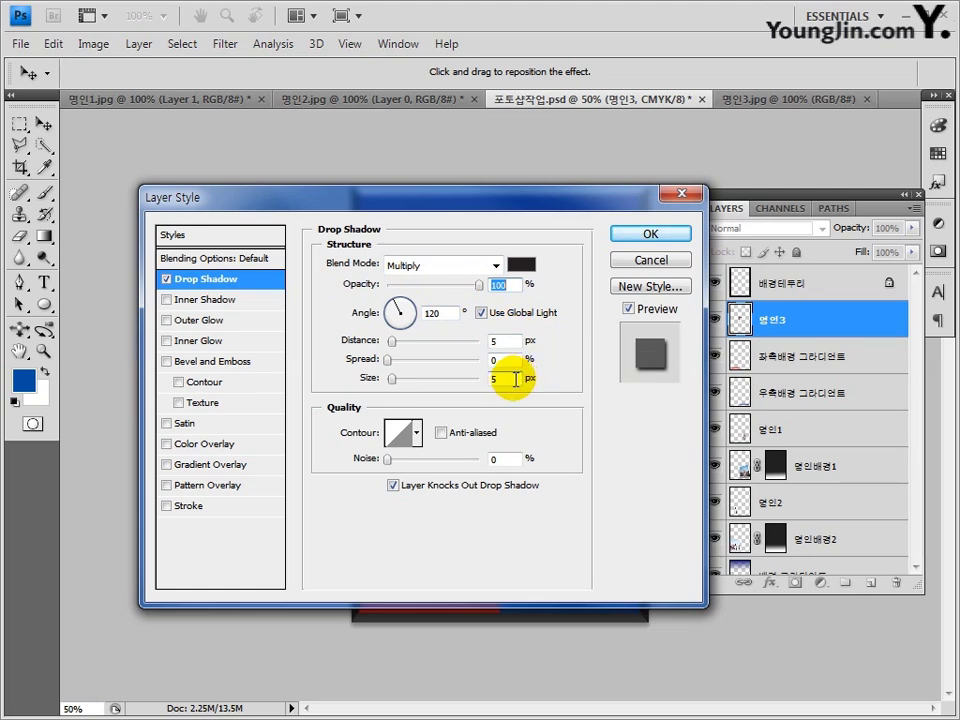
Add a white 1 px outside stroke to the 명인3 layer and apply the layer style.
{"action": "left_click", "coordinate": [180, 512]}
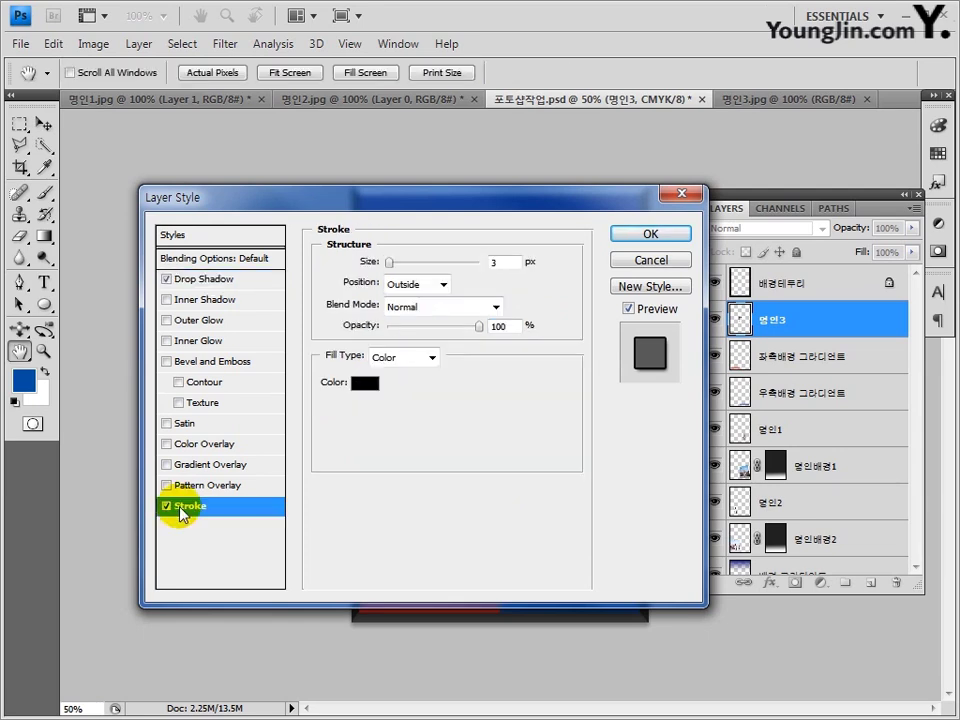
{"action": "double_click", "coordinate": [501, 262]}
{"action": "type", "text": "1"}
{"action": "left_click", "coordinate": [366, 383]}
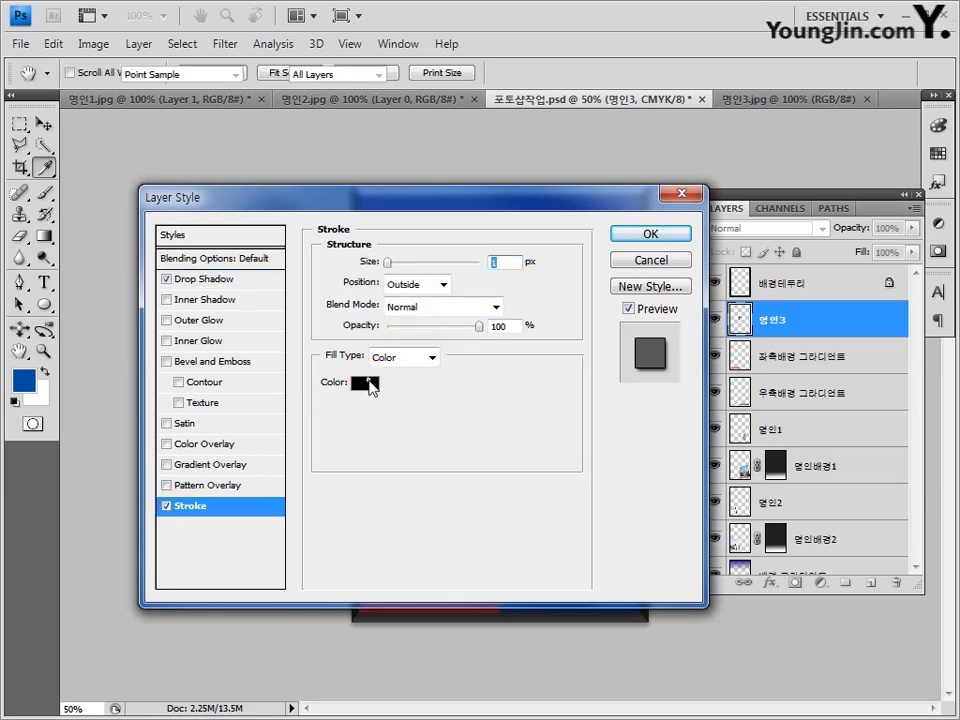
{"action": "type", "text": "20"}
{"action": "key", "text": "Tab"}
{"action": "type", "text": "8"}
{"action": "key", "text": "Tab"}
{"action": "type", "text": "8"}
{"action": "key", "text": "Tab"}
{"action": "type", "text": "0"}
{"action": "key", "text": "Return"}
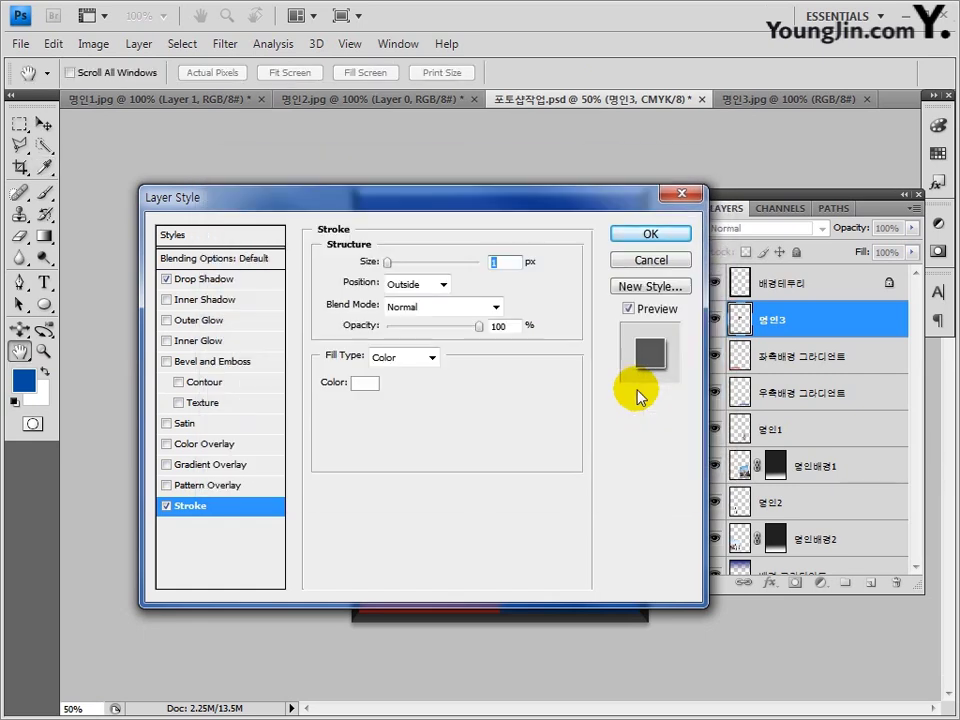
{"action": "left_click", "coordinate": [650, 234]}
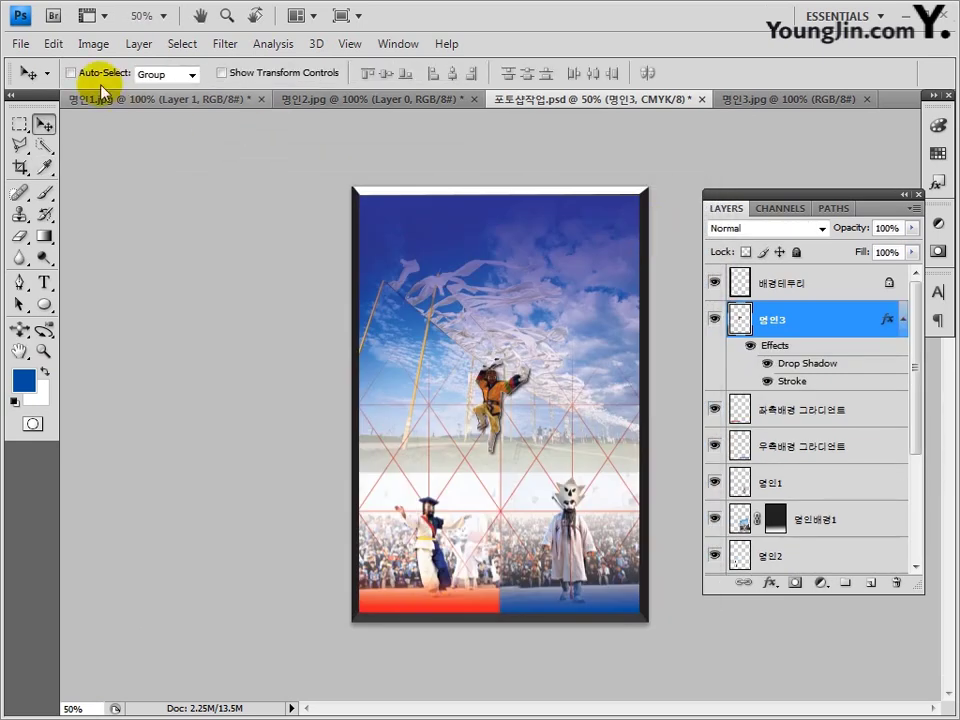
Open the mask image 탈1 from the 수험자료 folder.
{"action": "left_click", "coordinate": [20, 43]}
{"action": "left_click", "coordinate": [30, 81]}
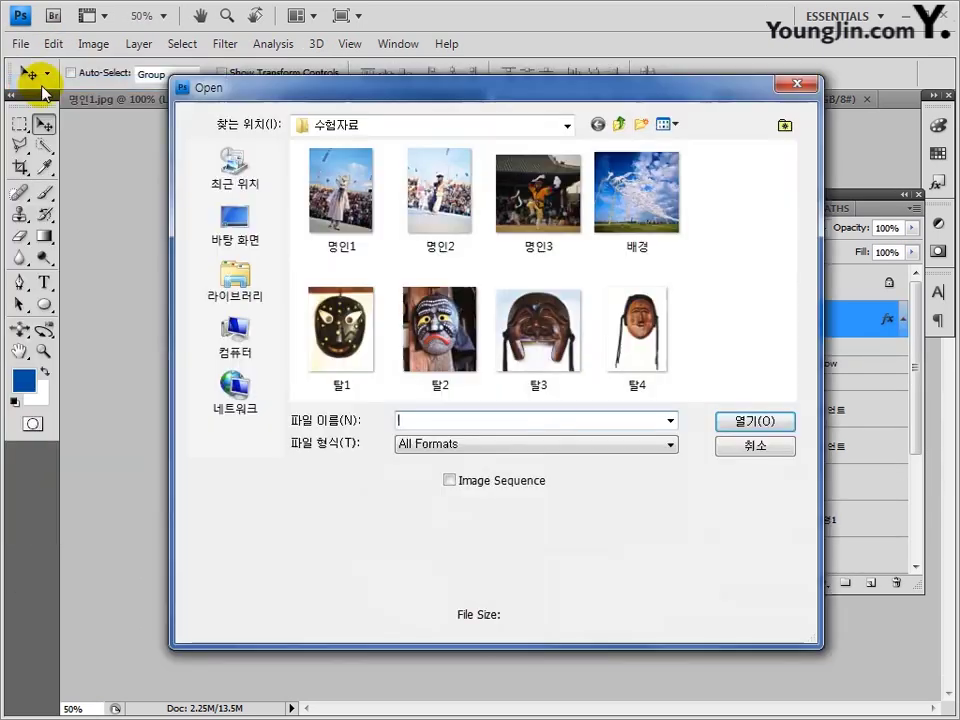
{"action": "left_click", "coordinate": [312, 333]}
{"action": "left_click", "coordinate": [755, 421]}
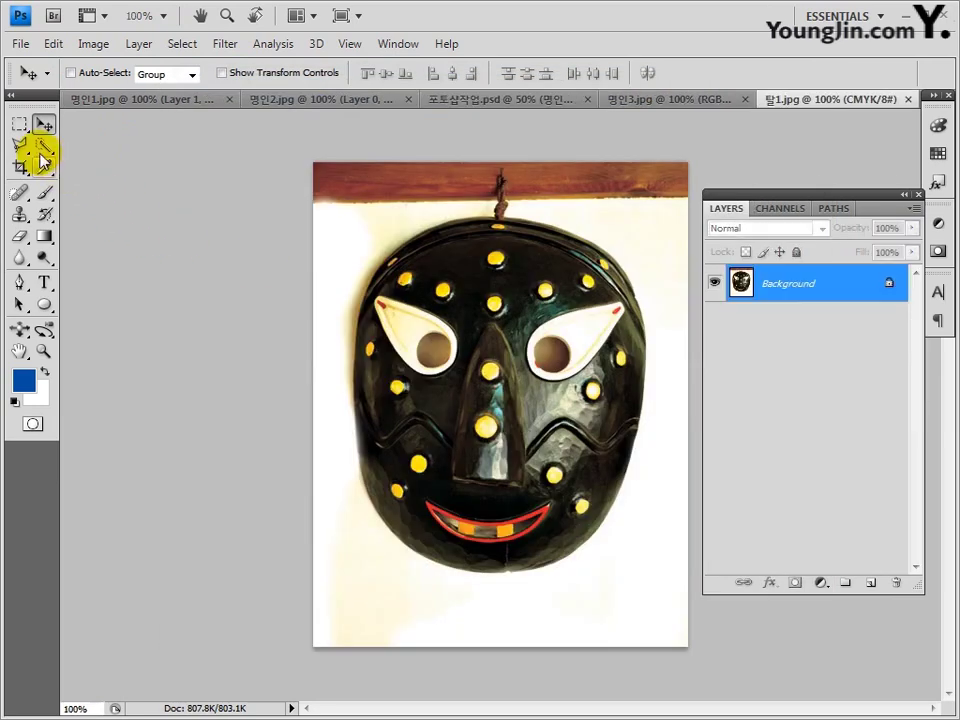
Trace the black mask's outline with the Polygonal Lasso and copy the selected mask to a new layer.
{"action": "left_click", "coordinate": [20, 146]}
{"action": "left_click", "coordinate": [375, 238]}
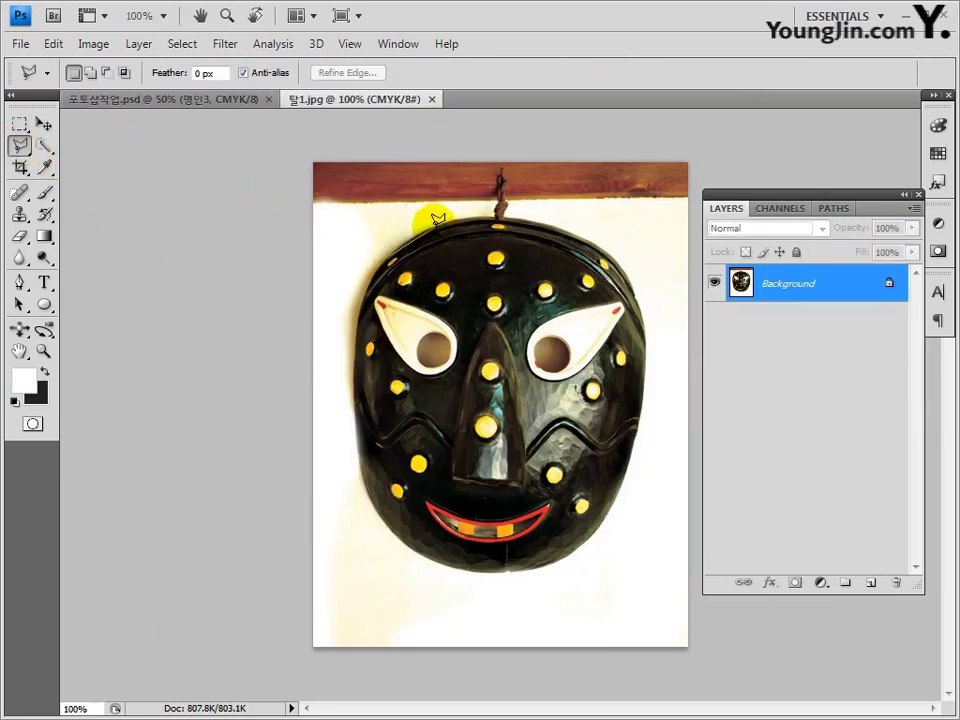
{"action": "left_click", "coordinate": [377, 250]}
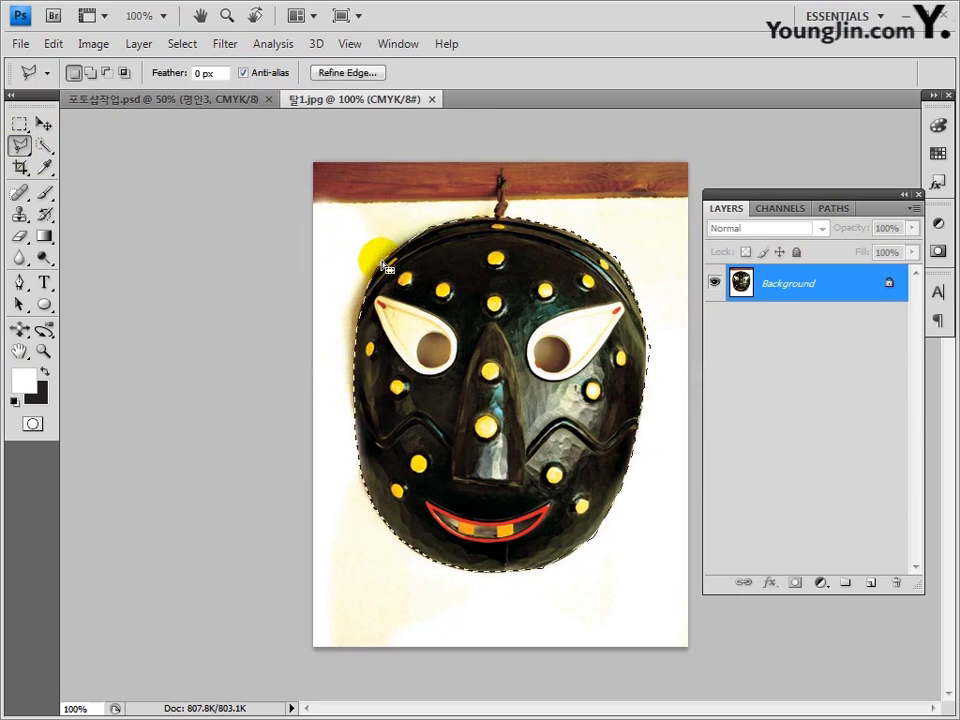
{"action": "key", "text": "ctrl+j"}
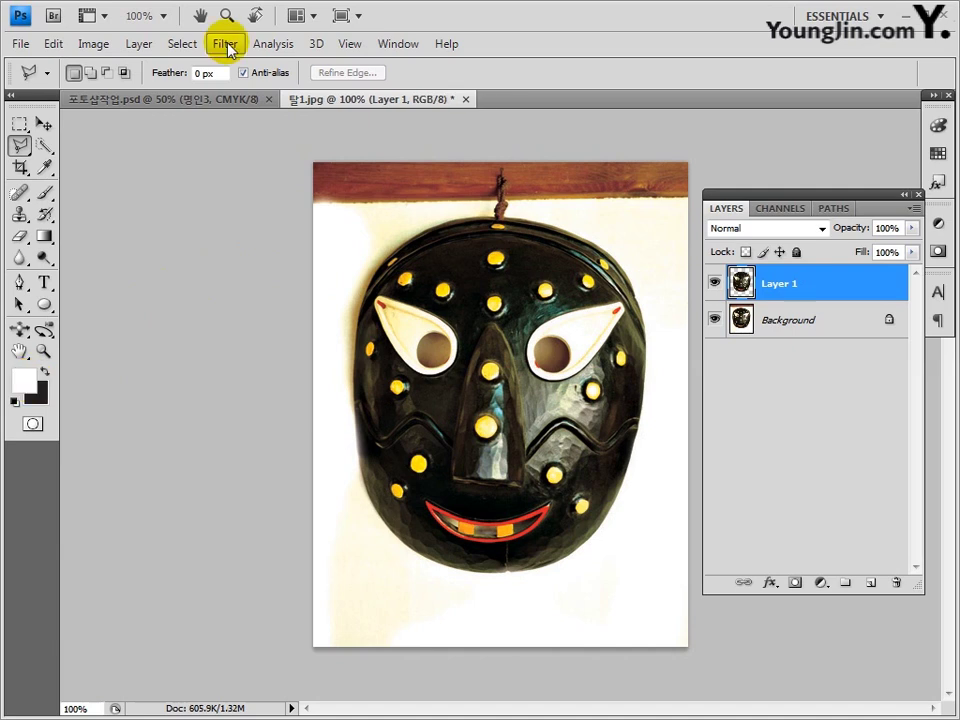
Apply the Stained Glass filter to the copied mask layer with cell size 2, border thickness 1 and light intensity 0.
{"action": "left_click", "coordinate": [226, 46]}
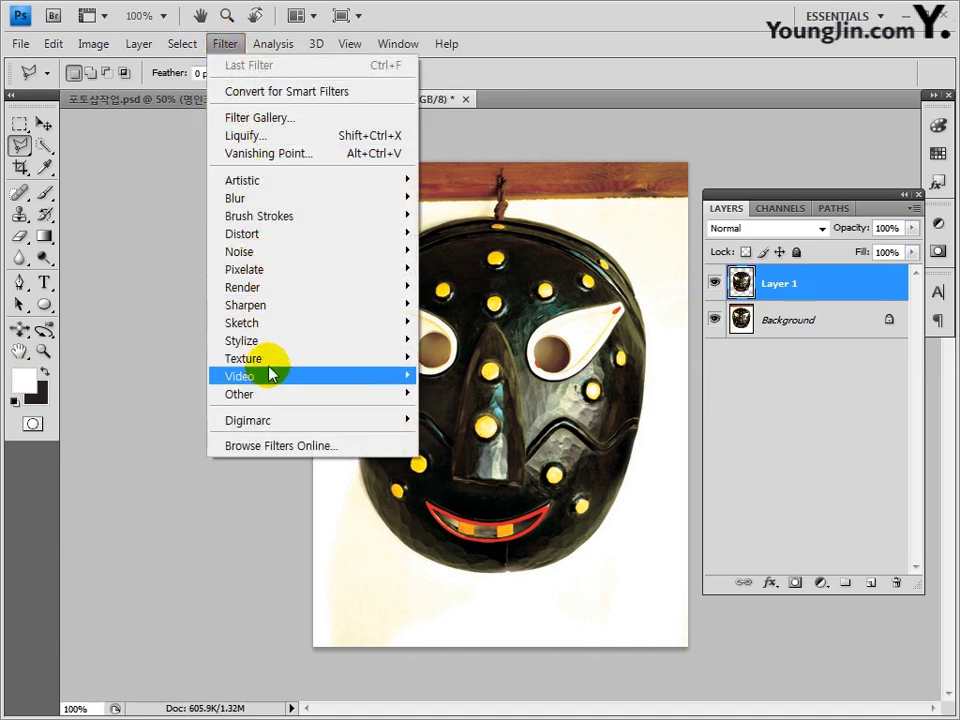
{"action": "mouse_move", "coordinate": [277, 366]}
{"action": "left_click", "coordinate": [466, 428]}
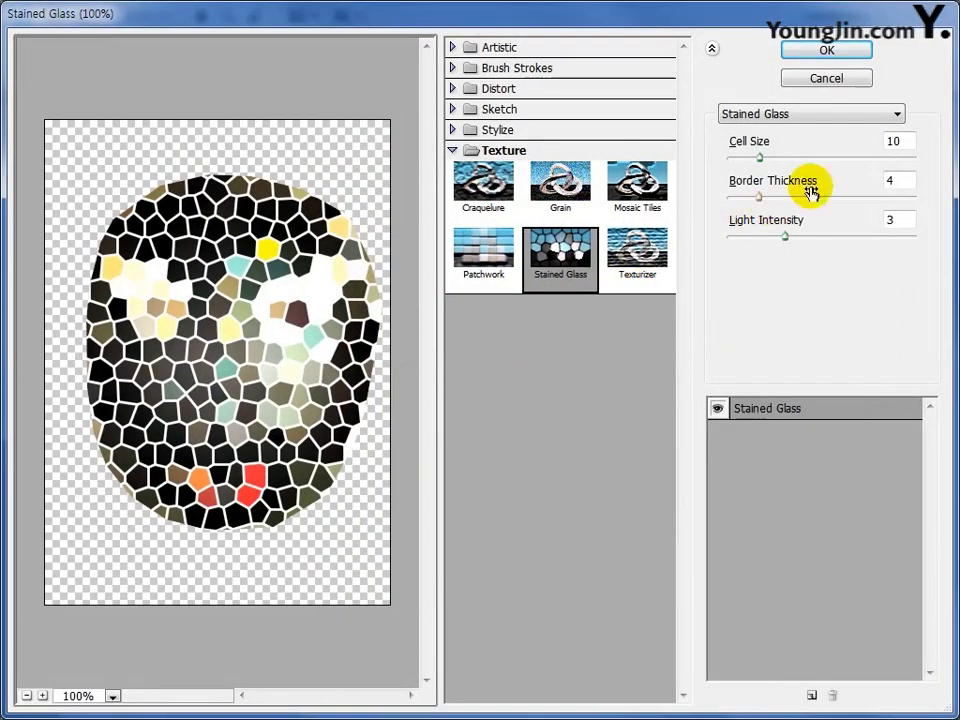
{"action": "left_click_drag", "start_coordinate": [909, 141], "coordinate": [885, 141]}
{"action": "type", "text": "2"}
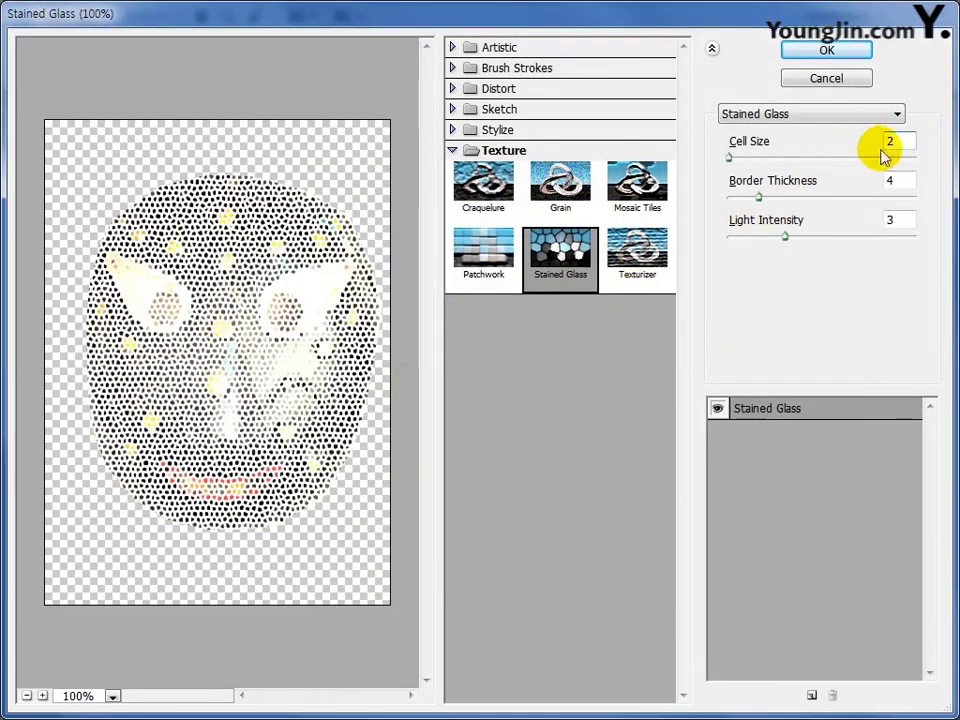
{"action": "double_click", "coordinate": [888, 180]}
{"action": "type", "text": "1"}
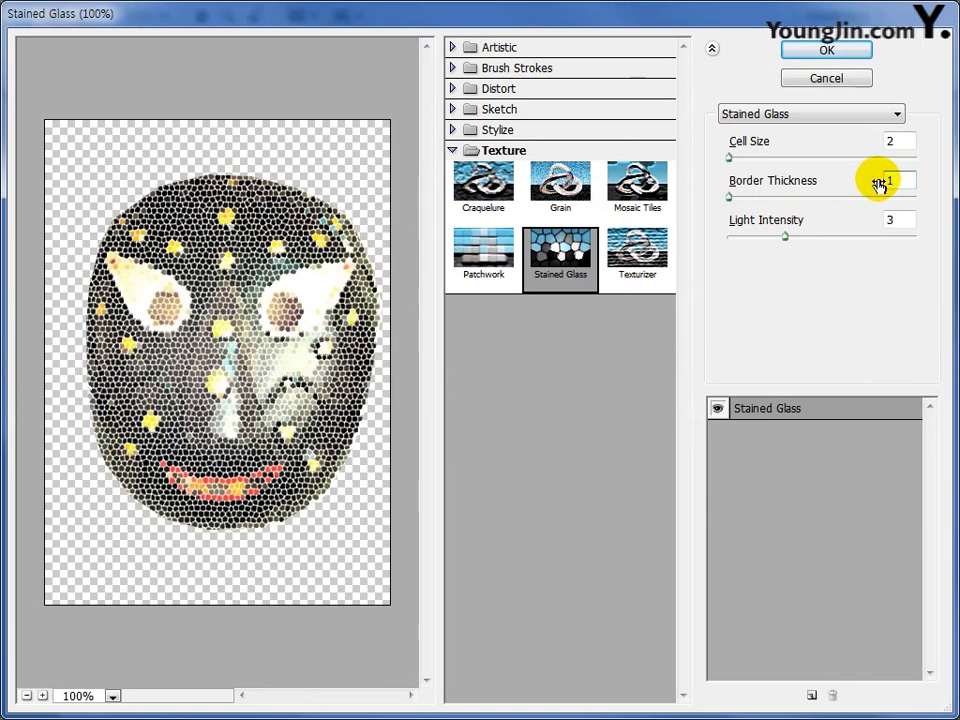
{"action": "double_click", "coordinate": [888, 219]}
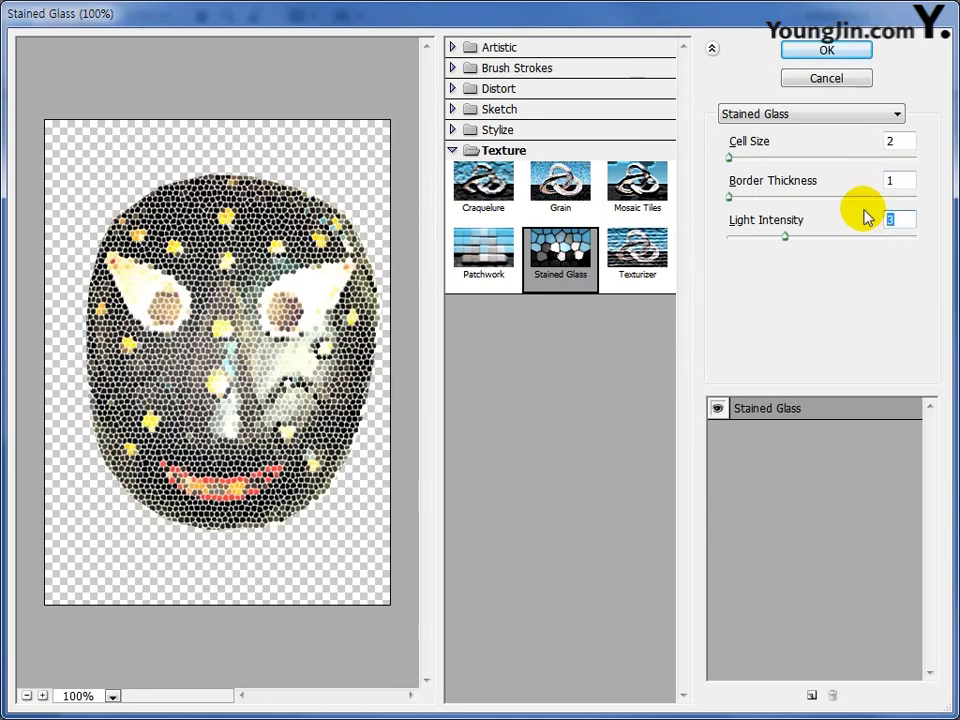
{"action": "type", "text": "0"}
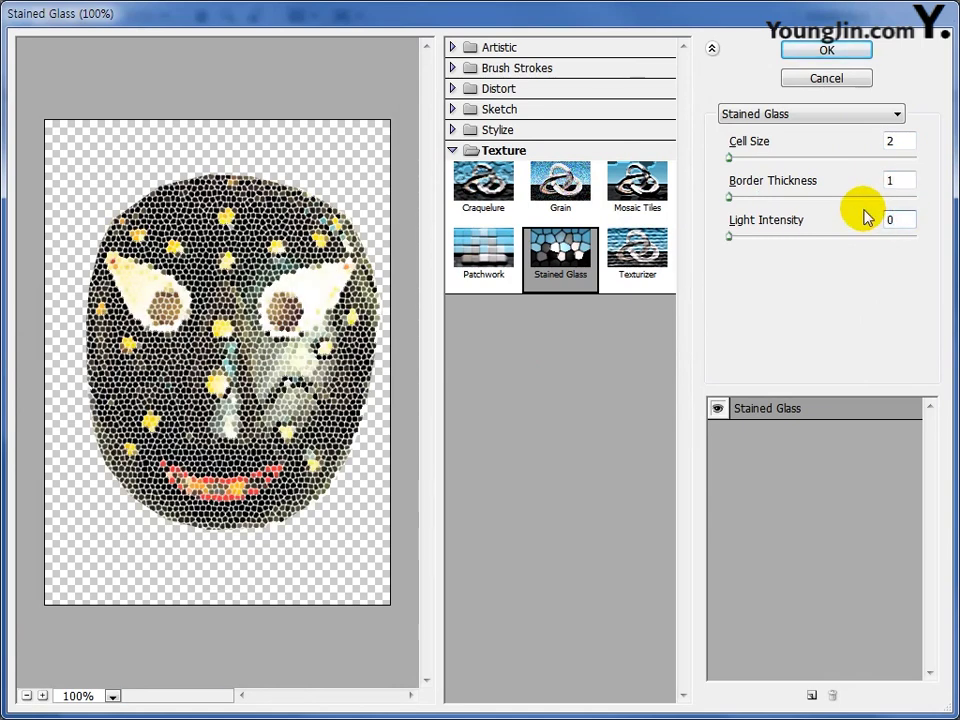
{"action": "left_click", "coordinate": [826, 51]}
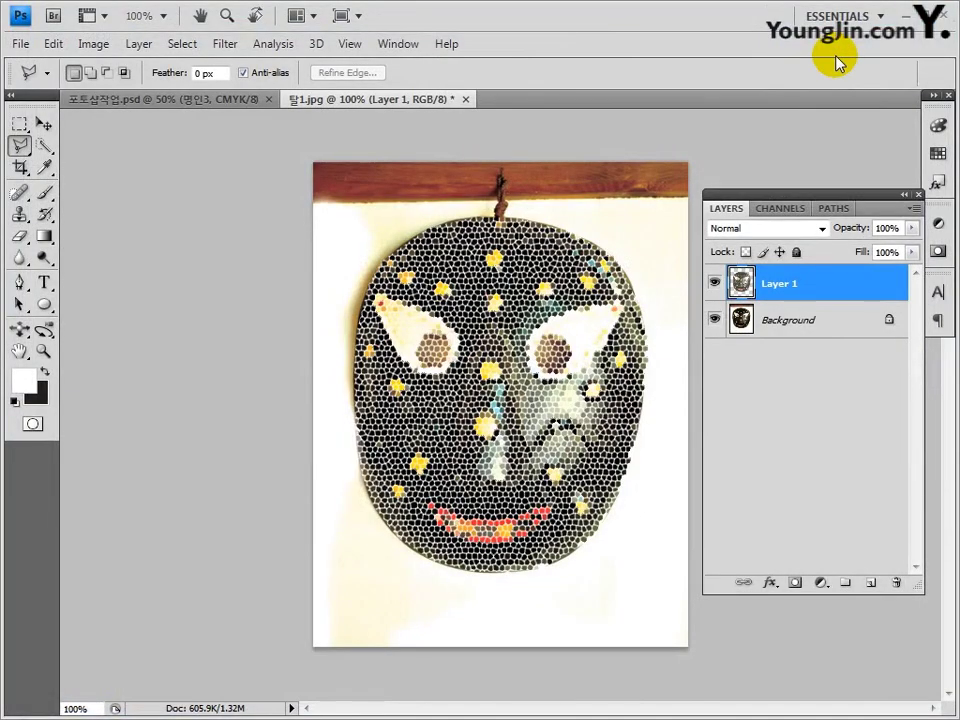
Copy the filtered mask with a rectangular selection around it and paste it into the 포토샵작업.psd poster.
{"action": "left_click", "coordinate": [20, 123]}
{"action": "left_click_drag", "start_coordinate": [347, 213], "coordinate": [650, 595]}
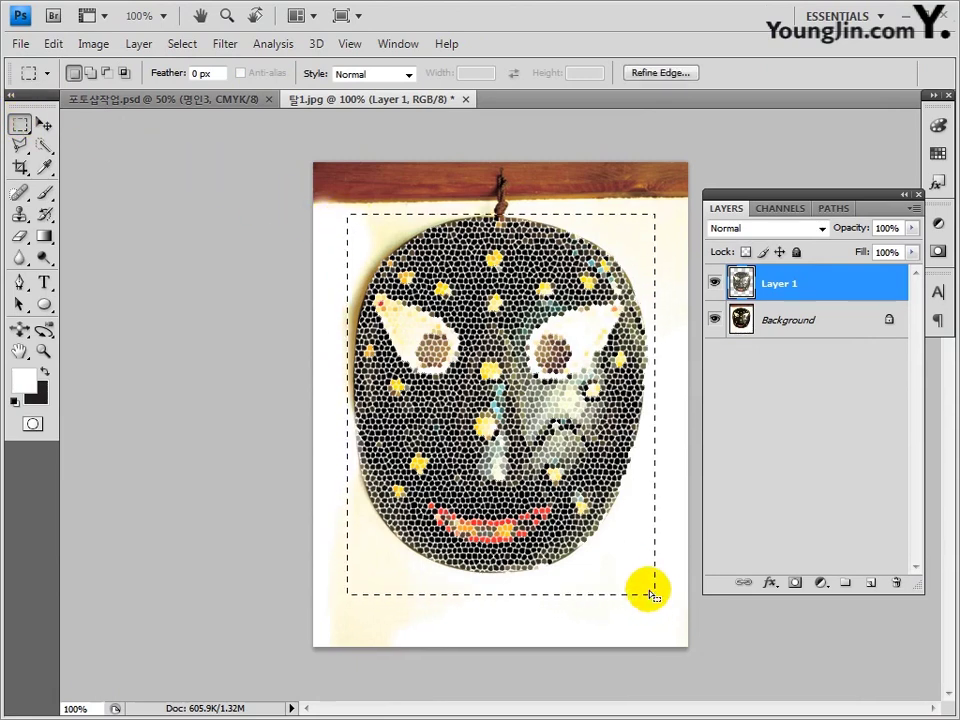
{"action": "left_click", "coordinate": [225, 97]}
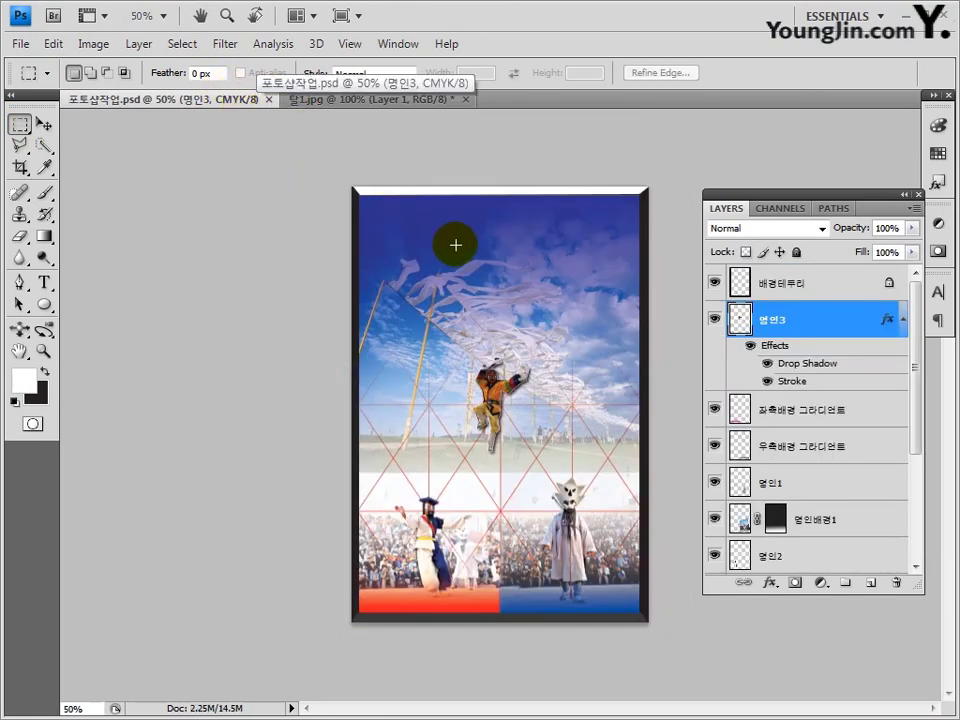
{"action": "key", "text": "ctrl+v"}
Rotate and shrink the pasted black mask and place it at the poster's right edge, partly beyond the canvas.
{"action": "key", "text": "ctrl+t"}
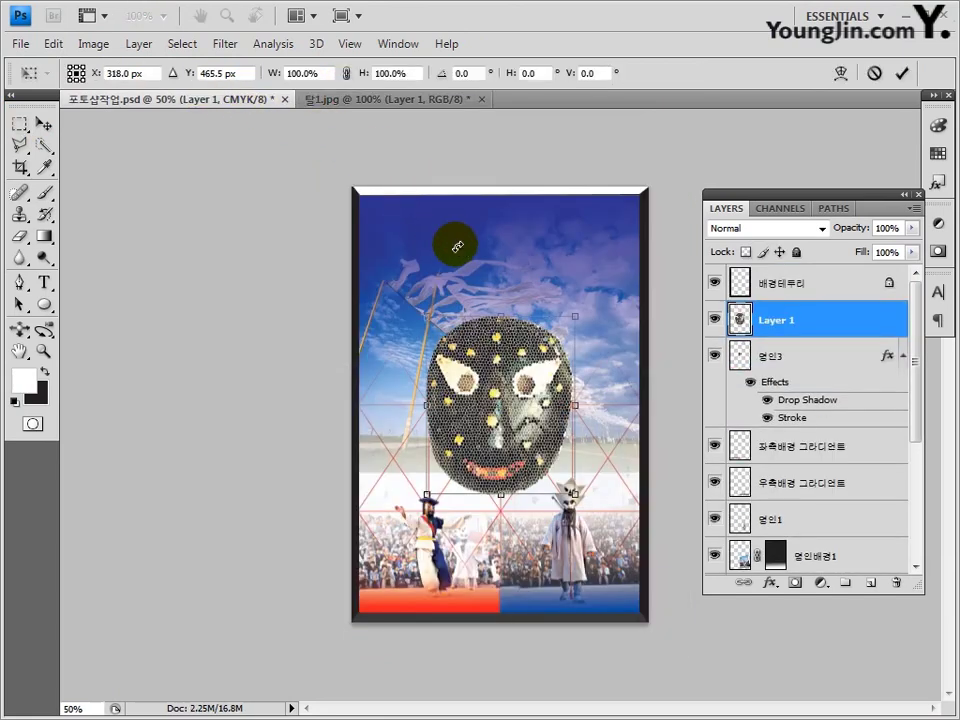
{"action": "left_click_drag", "start_coordinate": [457, 245], "coordinate": [620, 232]}
{"action": "left_click_drag", "start_coordinate": [588, 304], "coordinate": [598, 326]}
{"action": "left_click_drag", "start_coordinate": [626, 381], "coordinate": [605, 369]}
{"action": "left_click_drag", "start_coordinate": [582, 318], "coordinate": [600, 343]}
{"action": "key", "text": "Return"}
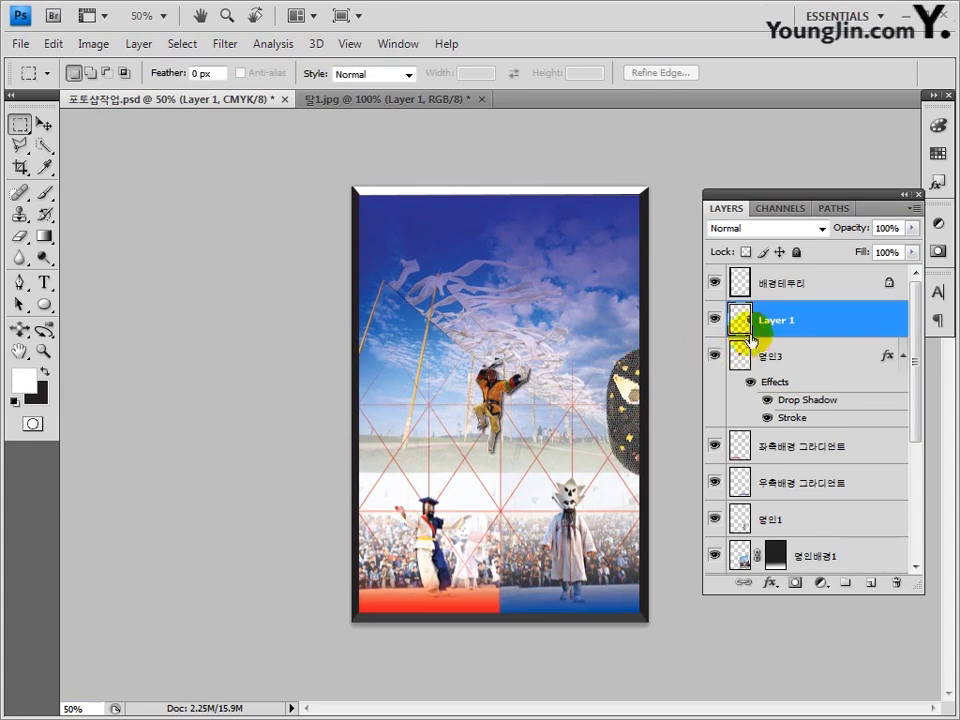
Move the black mask's layer above the 배경테두리 frame layer and rename it 탈1.
{"action": "left_click_drag", "start_coordinate": [764, 326], "coordinate": [770, 285]}
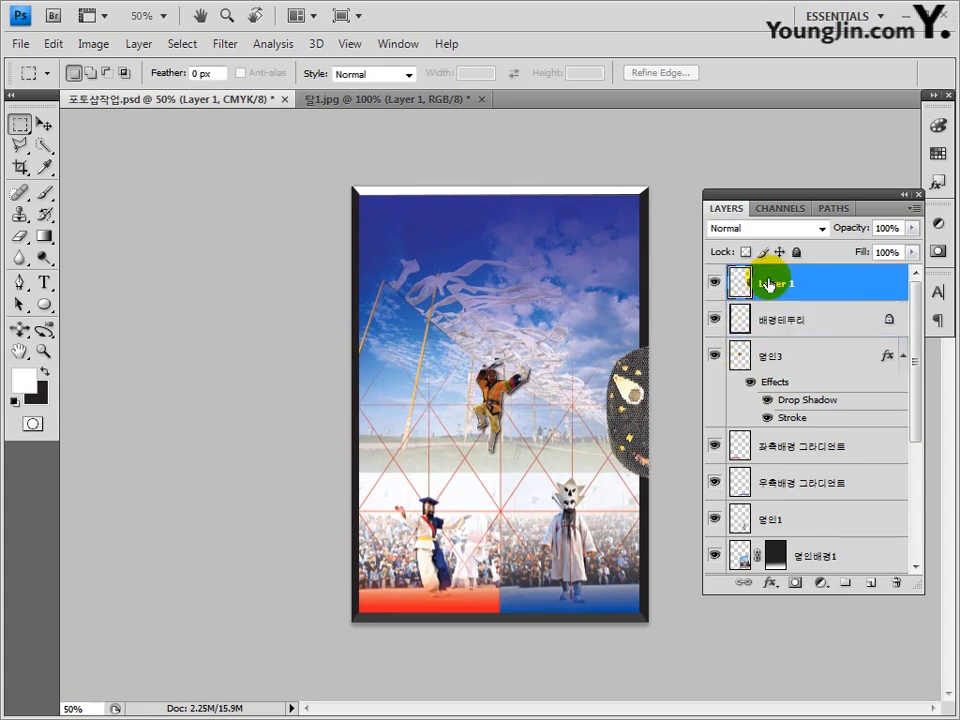
{"action": "double_click", "coordinate": [769, 285]}
{"action": "key", "text": "BackSpace"}
{"action": "type", "text": "탈1"}
{"action": "key", "text": "Return"}
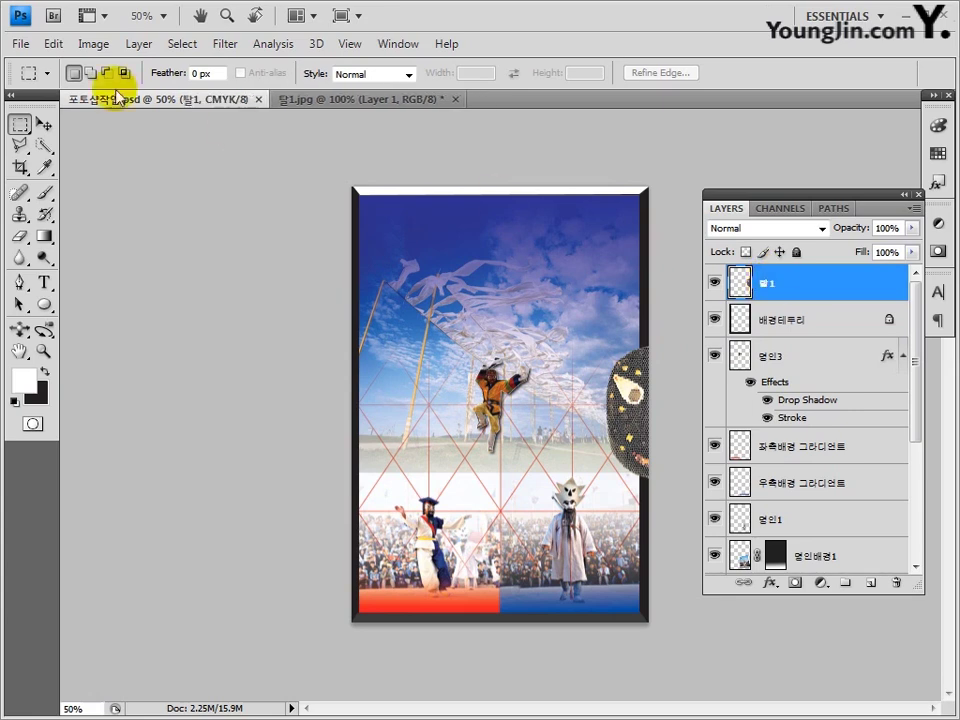
Open the remaining mask images 탈2, 탈3 and 탈4.
{"action": "left_click", "coordinate": [20, 44]}
{"action": "left_click", "coordinate": [24, 84]}
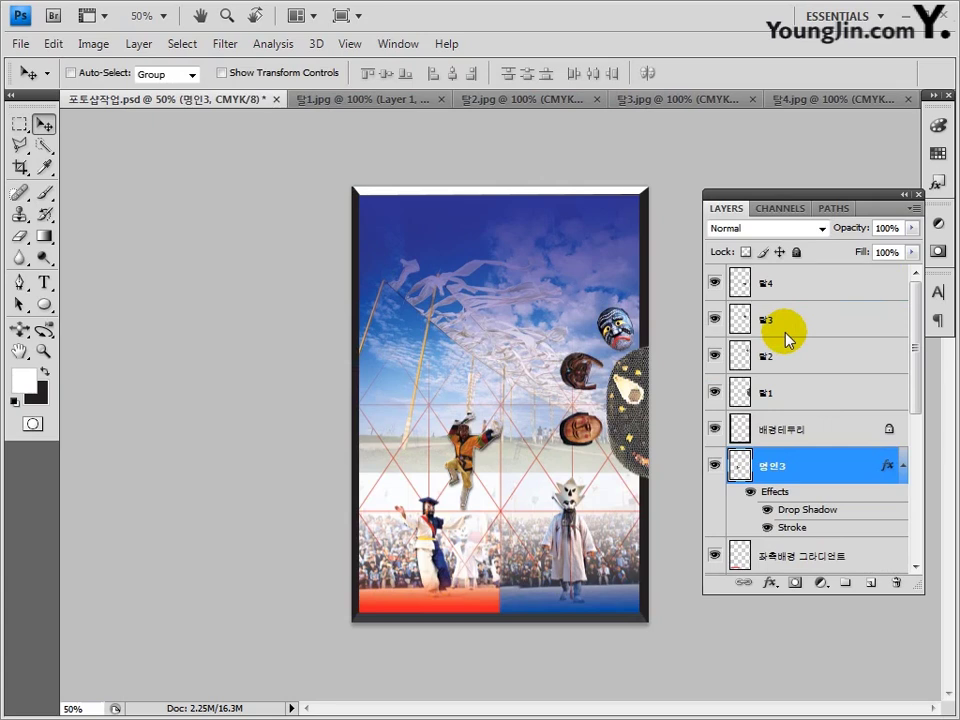
Switch to Illustrator and copy the whole orange mask illustration with hat and strap from 일러스트작업.ai.
{"action": "left_click", "coordinate": [784, 340]}
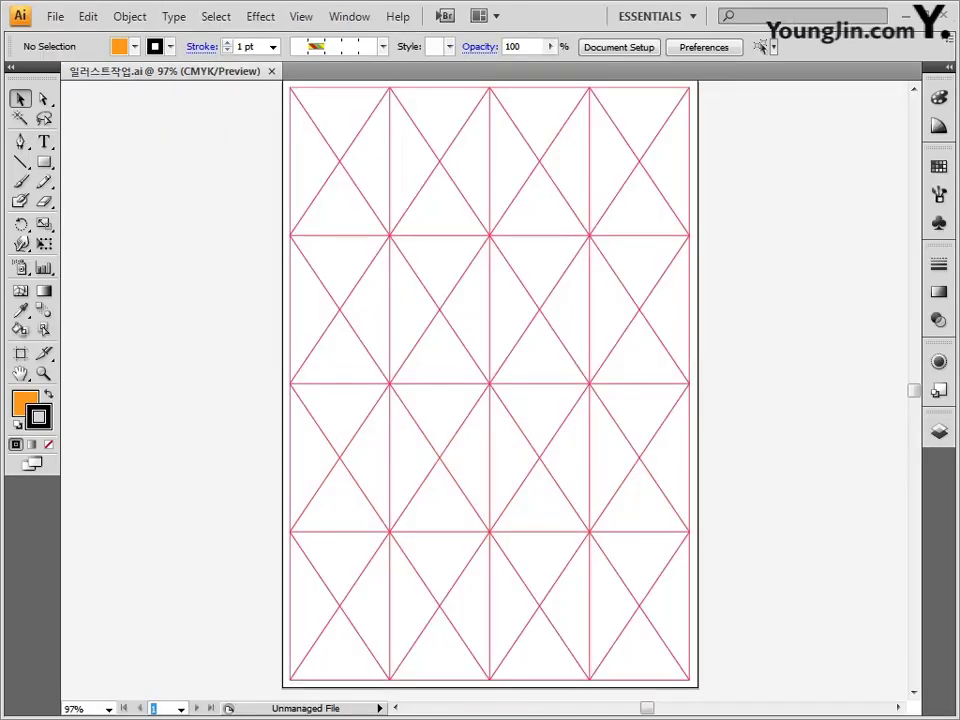
{"action": "left_click_drag", "start_coordinate": [647, 707], "coordinate": [670, 707]}
{"action": "left_click_drag", "start_coordinate": [754, 144], "coordinate": [166, 678]}
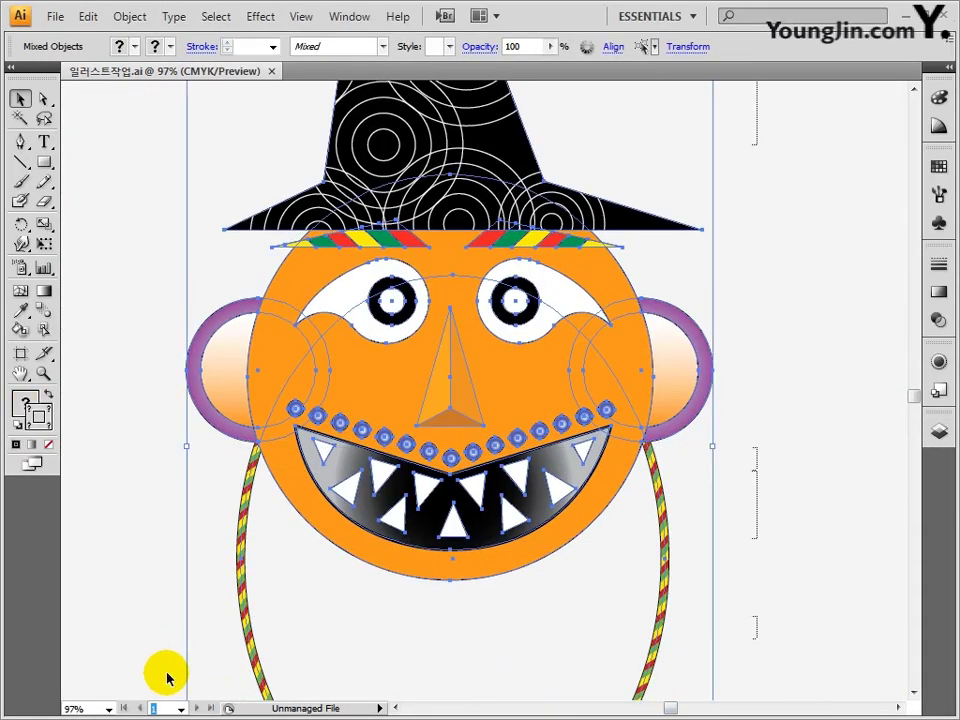
{"action": "left_click", "coordinate": [909, 16]}
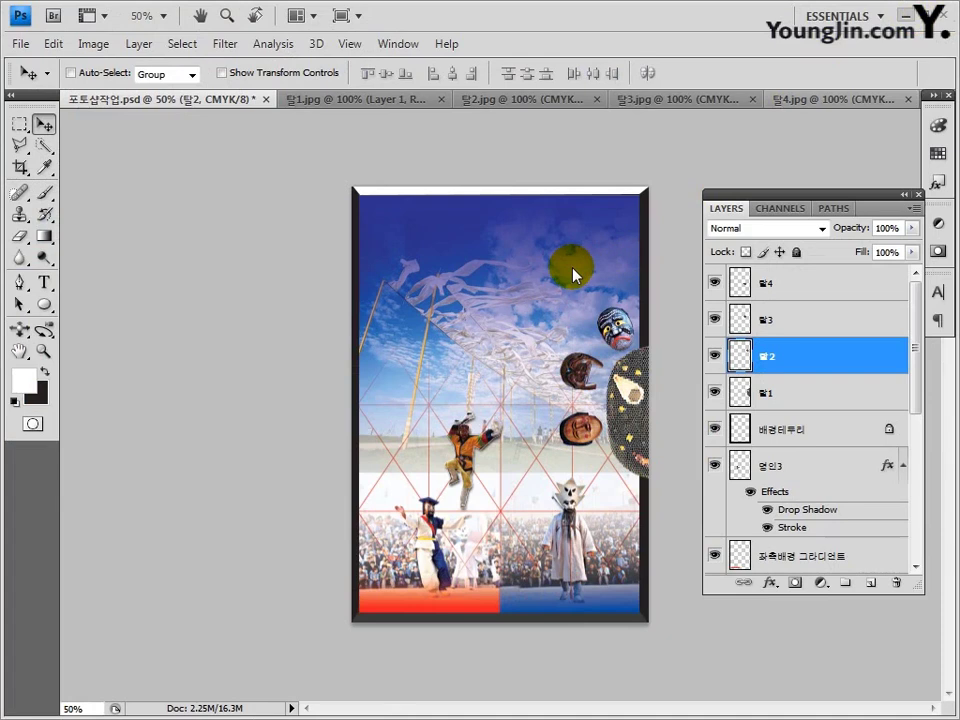
Paste the orange mask illustration into the Photoshop poster as pixels and scale it down above the lower-left performer.
{"action": "key", "text": "ctrl+v"}
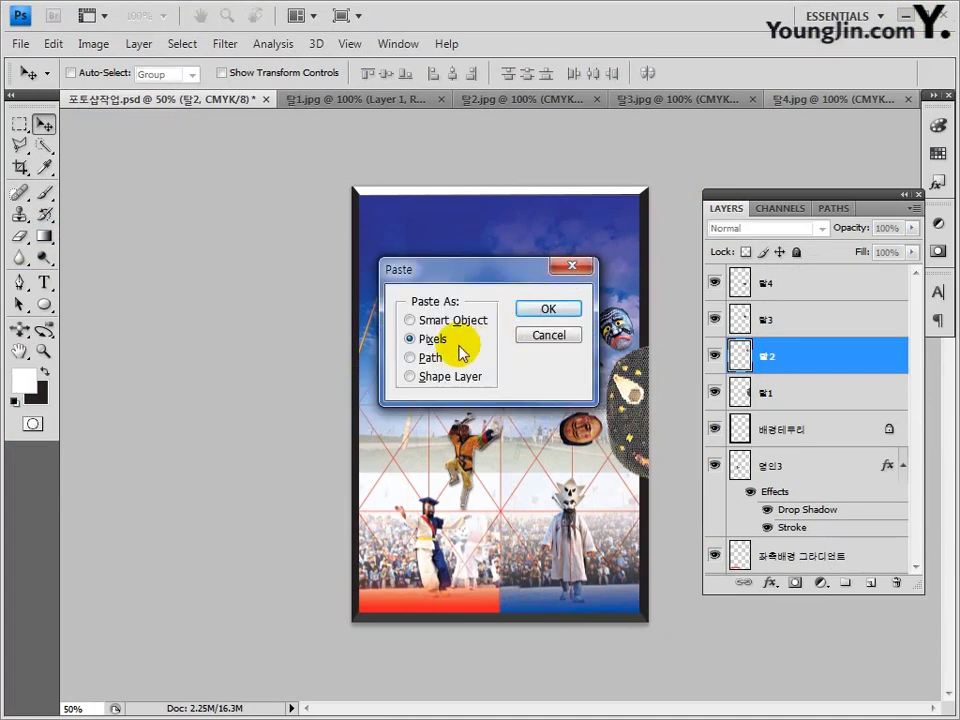
{"action": "left_click", "coordinate": [549, 310]}
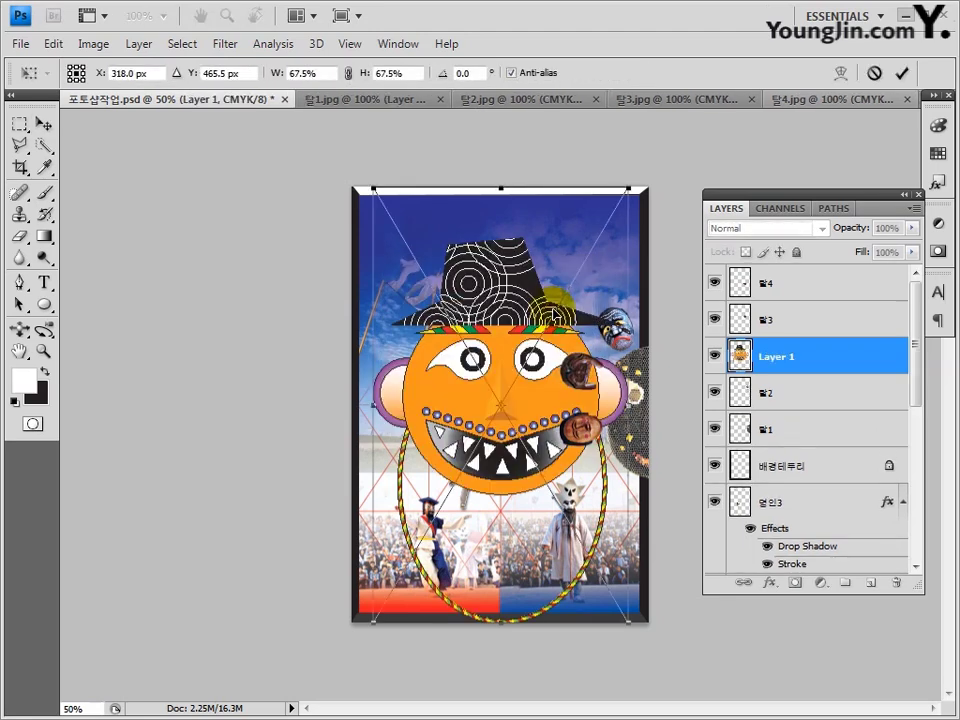
{"action": "left_click_drag", "start_coordinate": [630, 625], "coordinate": [471, 396]}
{"action": "key", "text": "Return"}
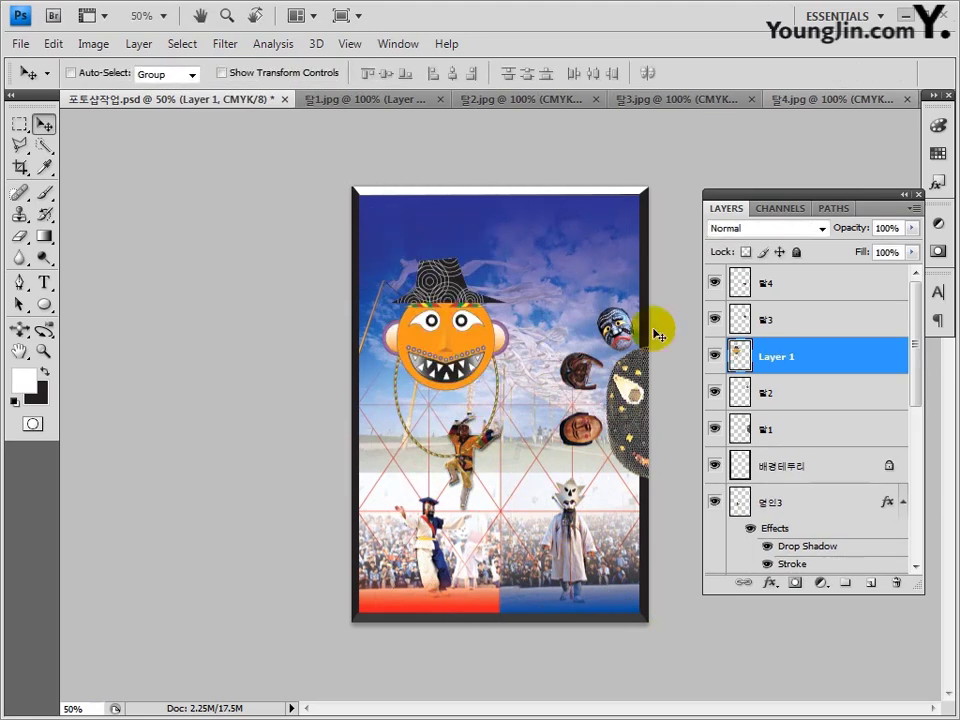
Rename the orange mask's layer 하회탈 and move it to the top of the layer stack.
{"action": "double_click", "coordinate": [767, 357]}
{"action": "type", "text": "하회탈"}
{"action": "left_click", "coordinate": [765, 355]}
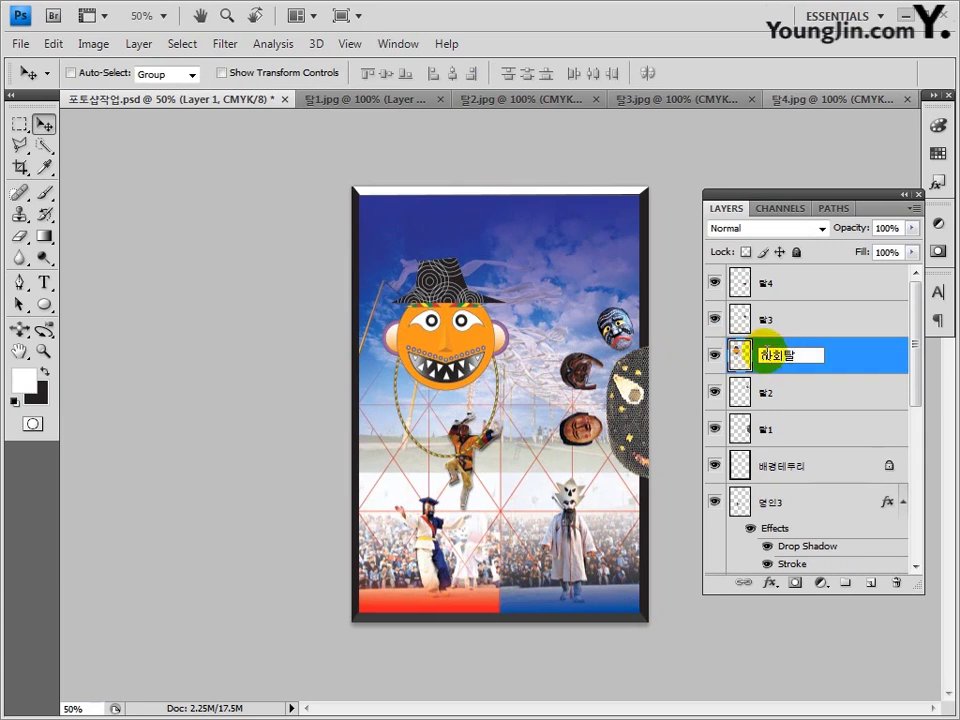
{"action": "left_click_drag", "start_coordinate": [769, 358], "coordinate": [770, 279]}
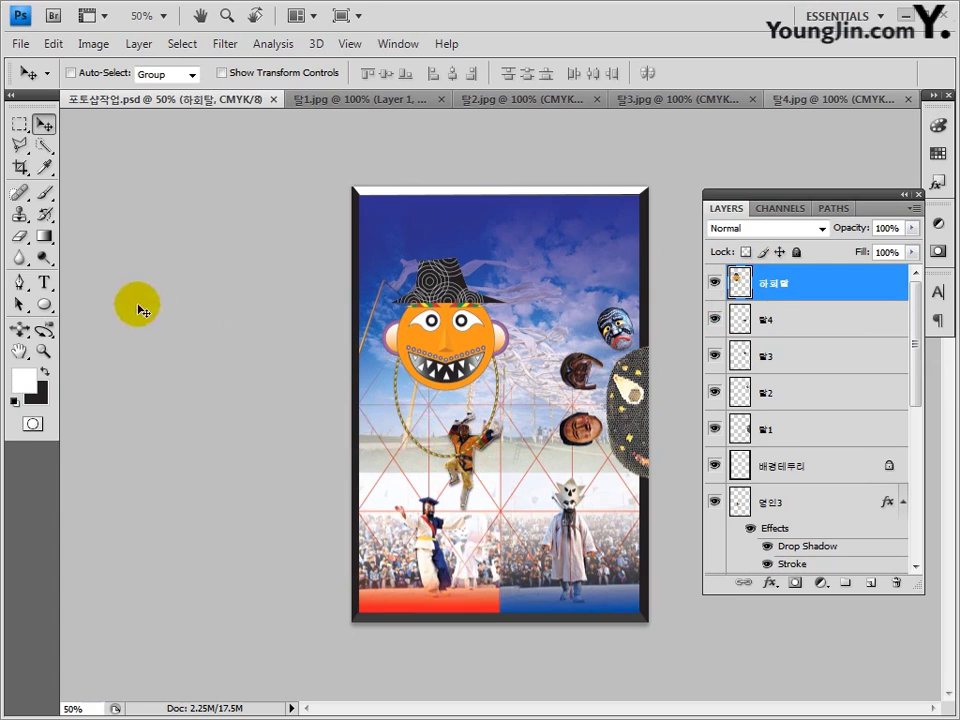
Erase the part of the 하회탈 layer's strap that overlaps the 명인3 performer.
{"action": "left_click", "coordinate": [18, 236]}
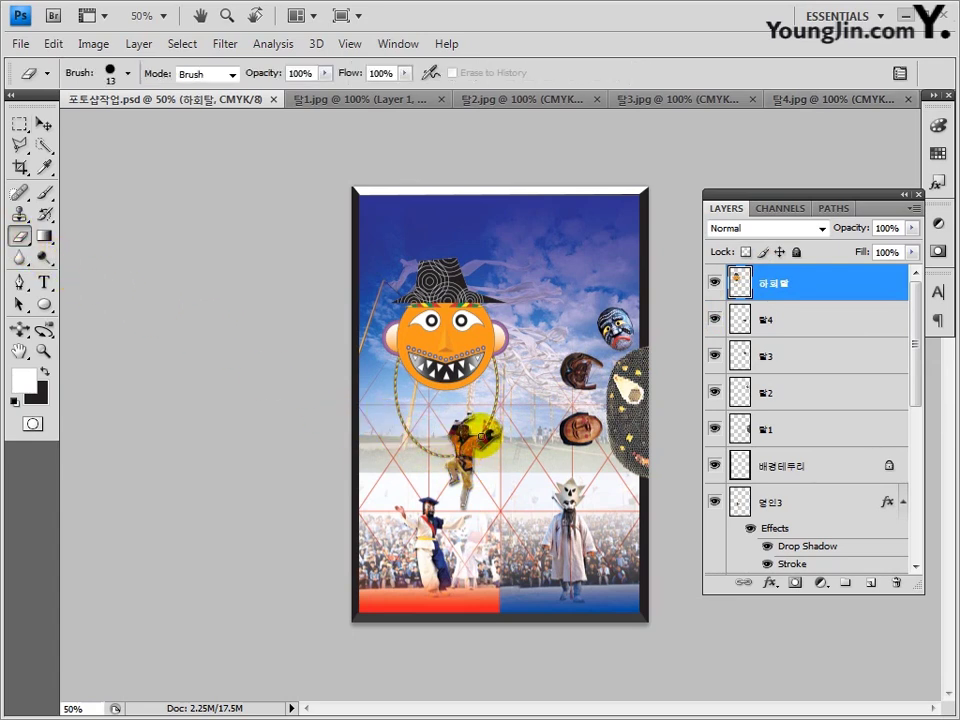
{"action": "left_click_drag", "start_coordinate": [458, 437], "coordinate": [483, 435]}
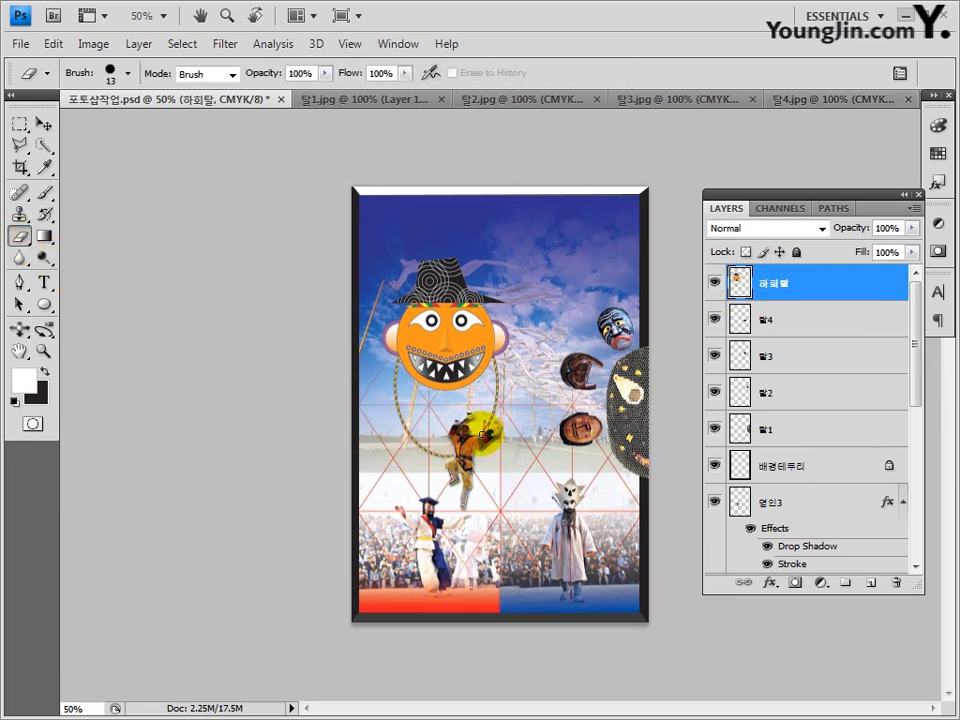
{"action": "left_click", "coordinate": [43, 123]}
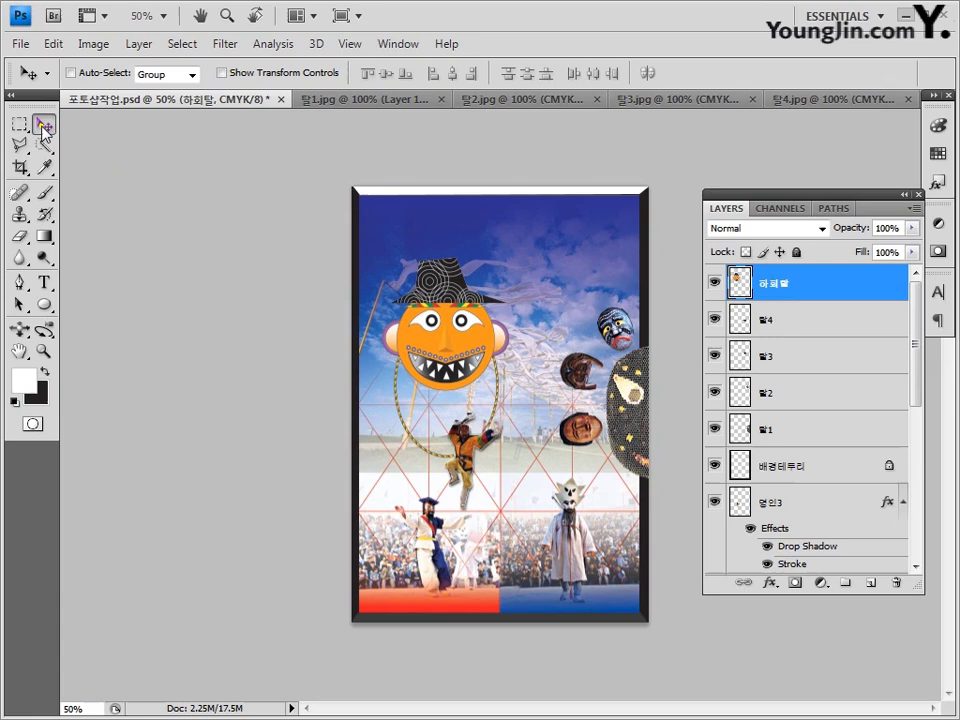
Add a drop shadow with 100% opacity to the 하회탈 layer.
{"action": "double_click", "coordinate": [790, 284]}
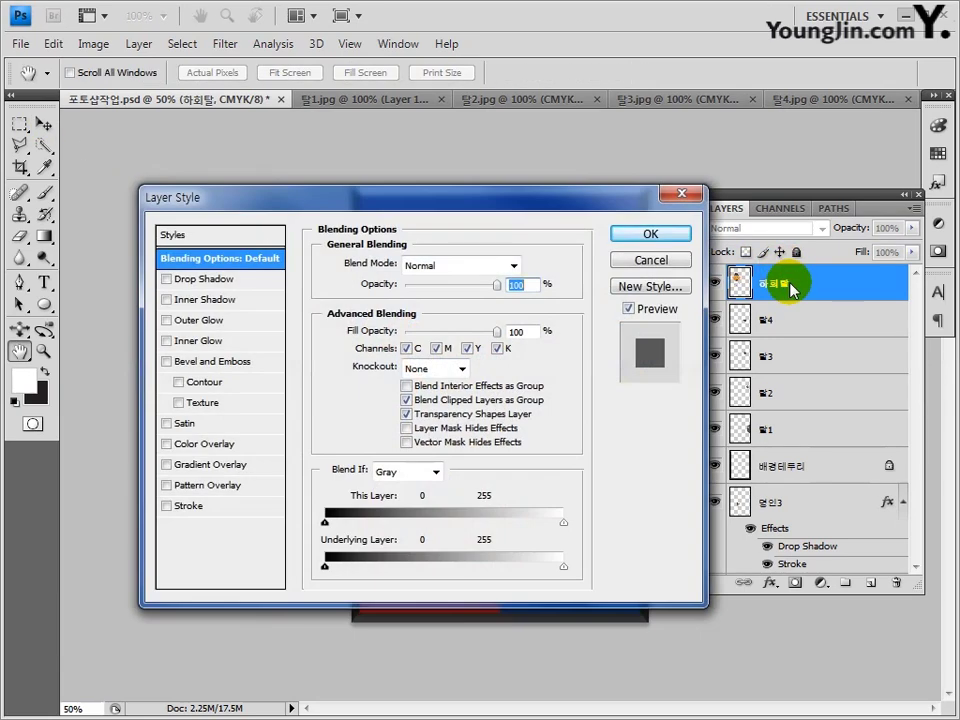
{"action": "left_click", "coordinate": [192, 278]}
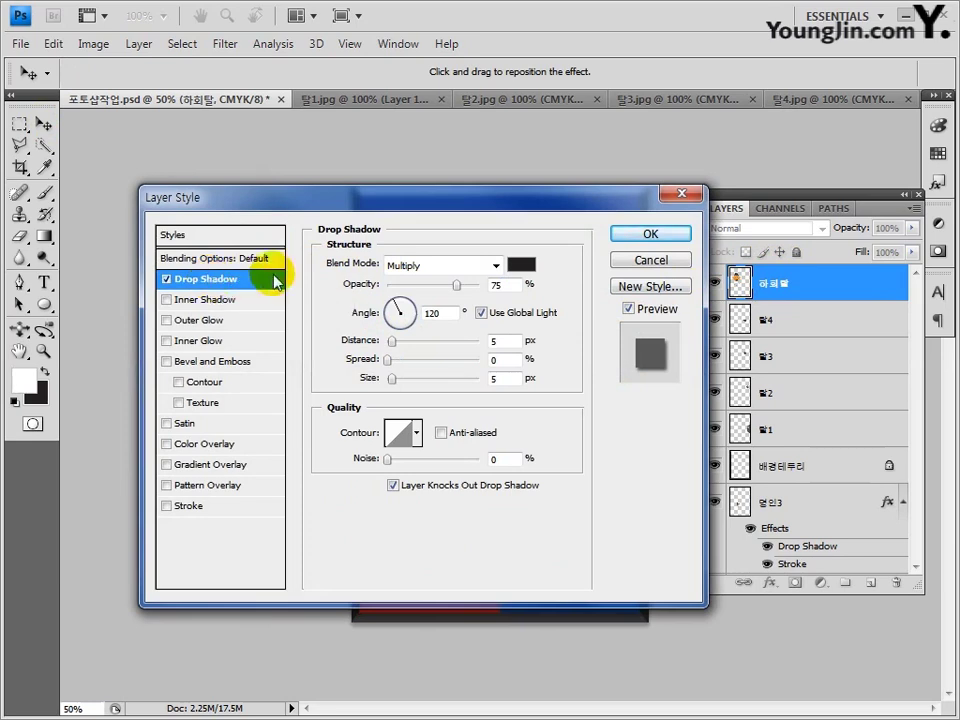
{"action": "left_click_drag", "start_coordinate": [456, 285], "coordinate": [489, 286]}
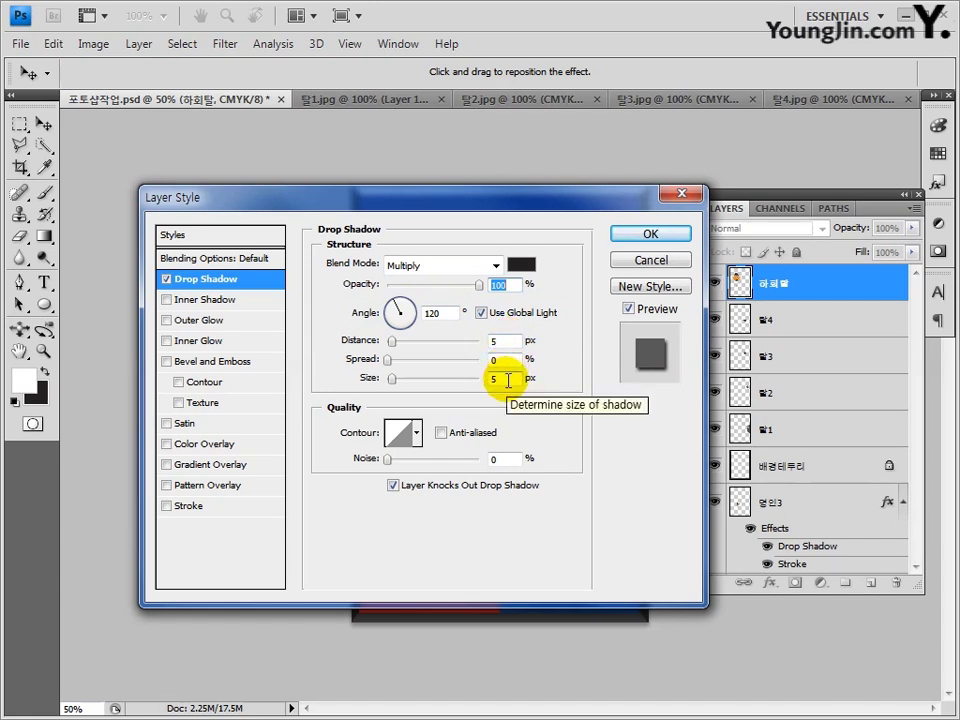
Add an outer glow with 100% opacity and 1 px size to the 하회탈 layer and apply the layer style.
{"action": "left_click", "coordinate": [200, 320]}
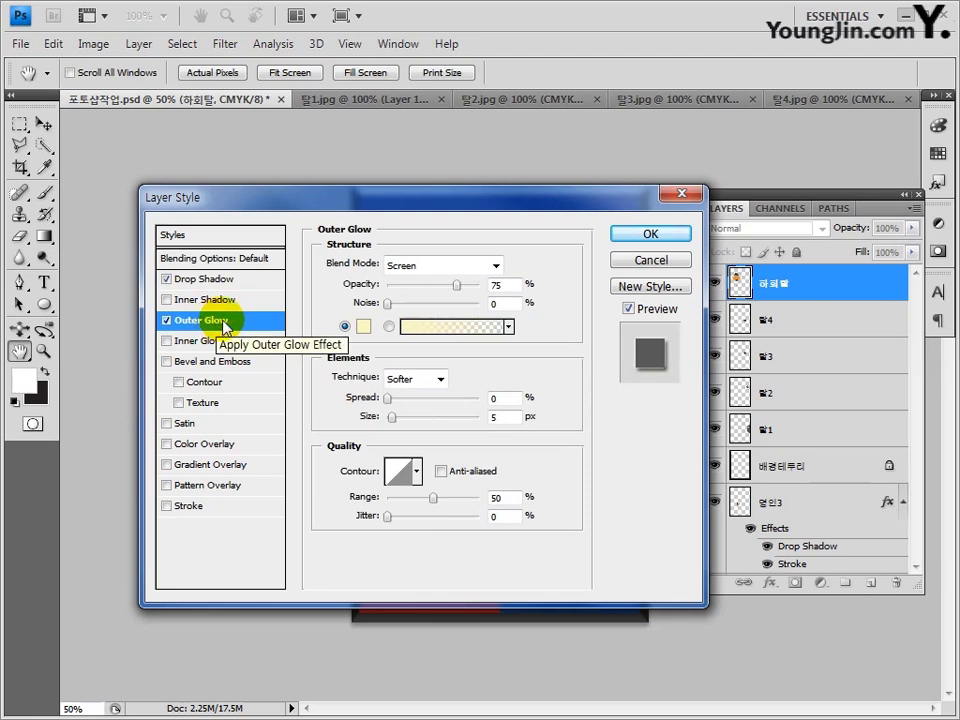
{"action": "left_click_drag", "start_coordinate": [456, 284], "coordinate": [483, 292]}
{"action": "double_click", "coordinate": [508, 416]}
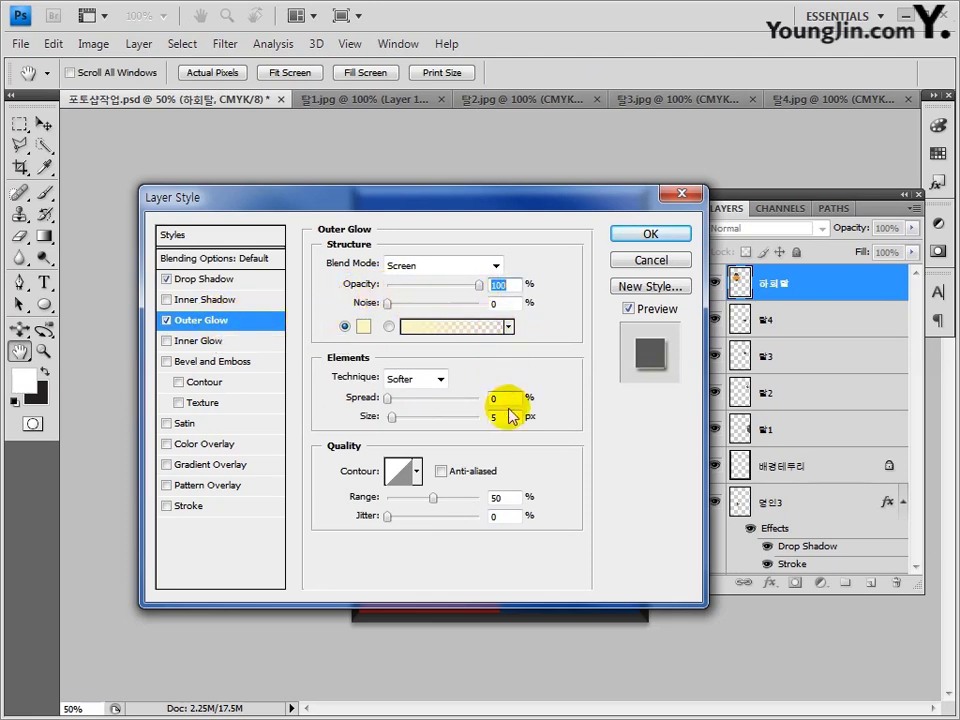
{"action": "type", "text": "1"}
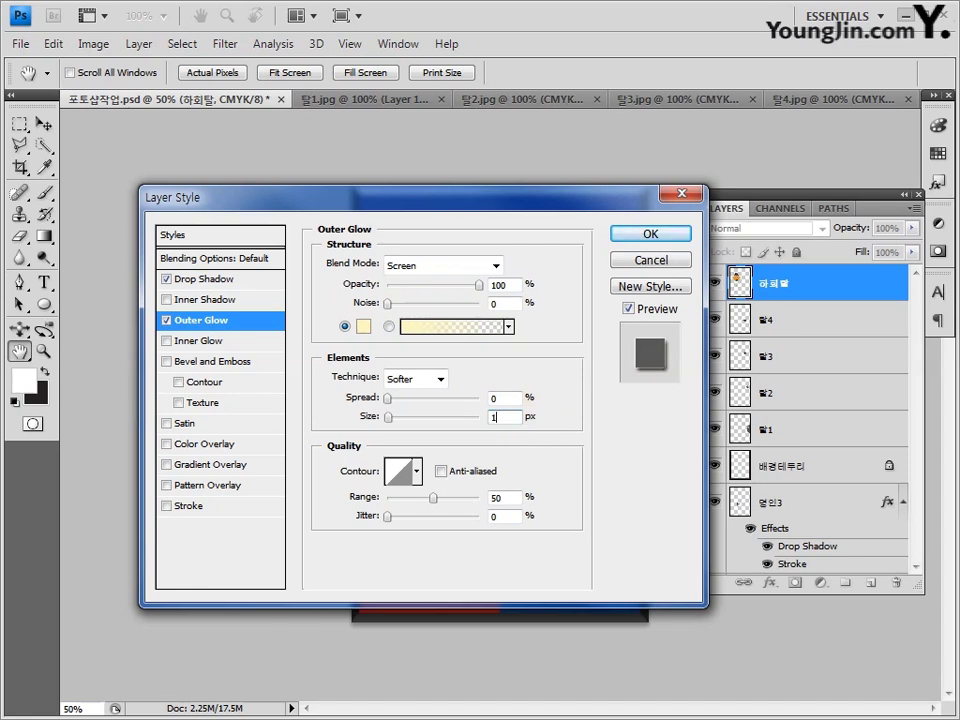
{"action": "left_click", "coordinate": [632, 233]}
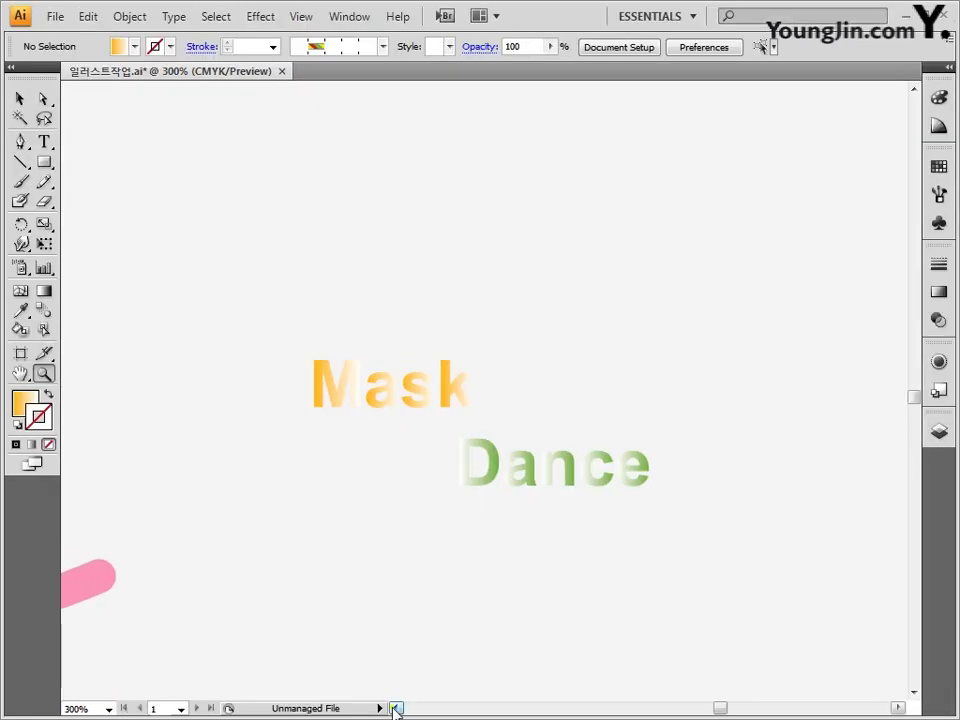
Copy the orange Mask lettering from Illustrator, paste it into the Photoshop poster as pixels, and name its layer mask.
{"action": "left_click_drag", "start_coordinate": [226, 336], "coordinate": [489, 418]}
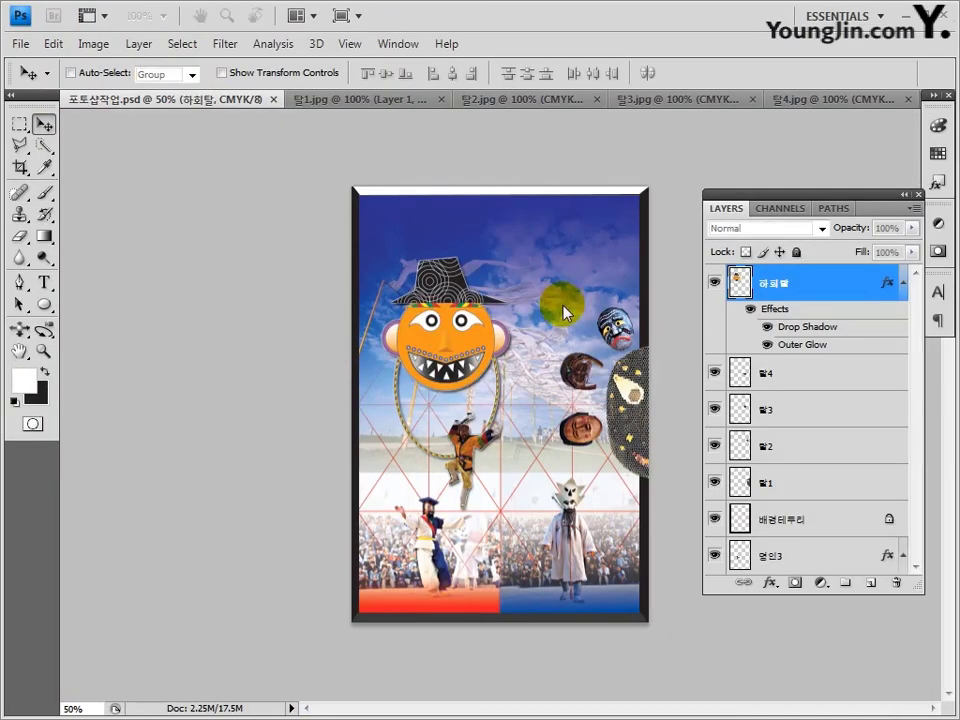
{"action": "key", "text": "ctrl+v"}
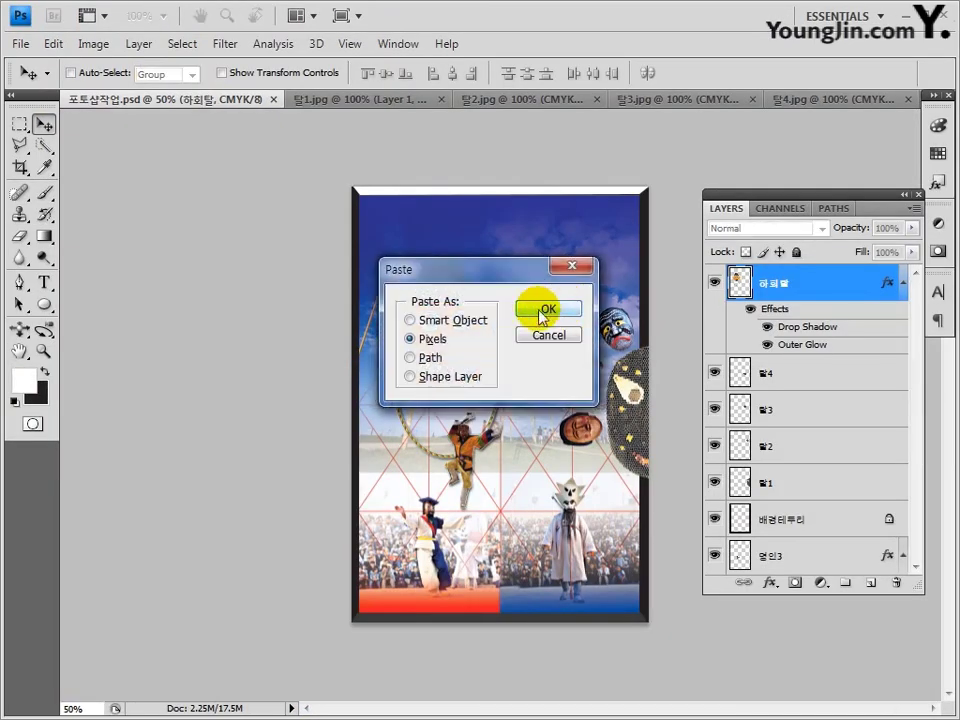
{"action": "left_click", "coordinate": [560, 311]}
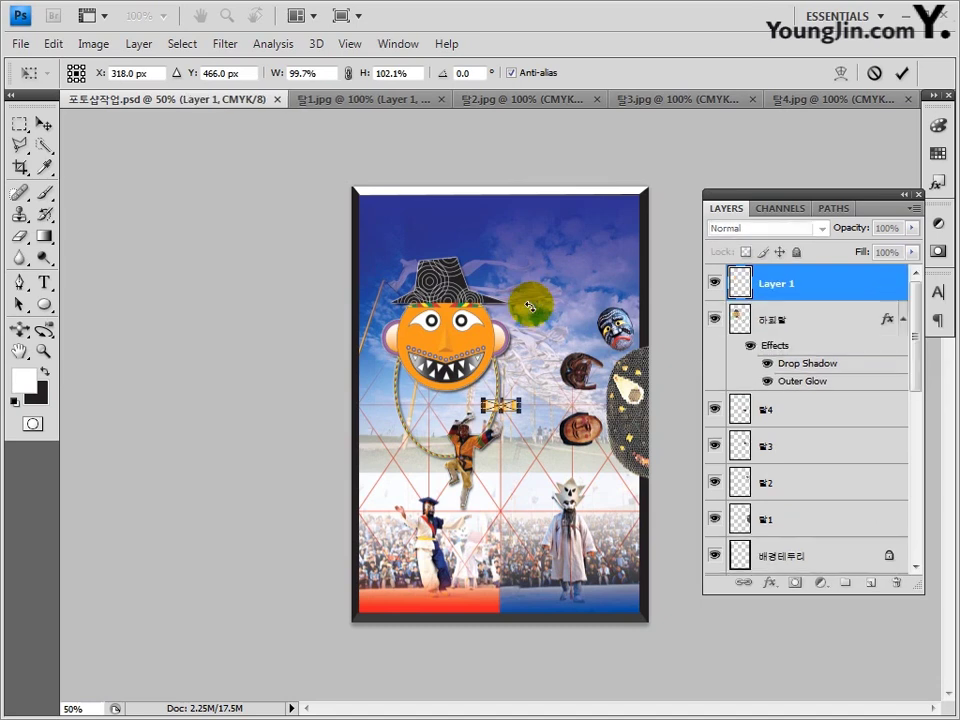
{"action": "key", "text": "Return"}
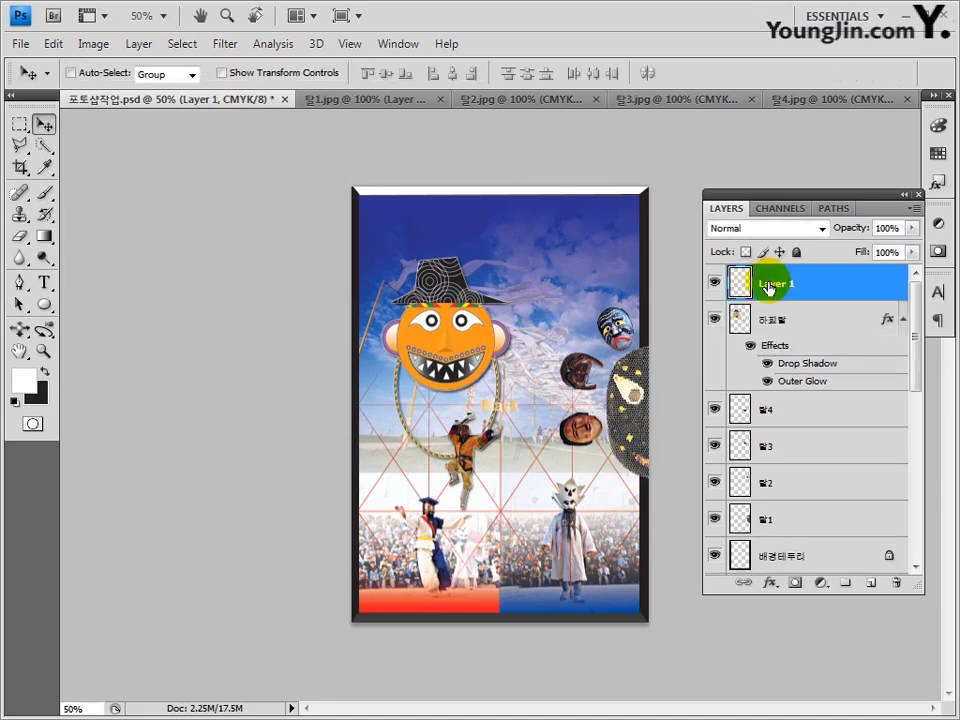
{"action": "double_click", "coordinate": [776, 283]}
{"action": "type", "text": "mask"}
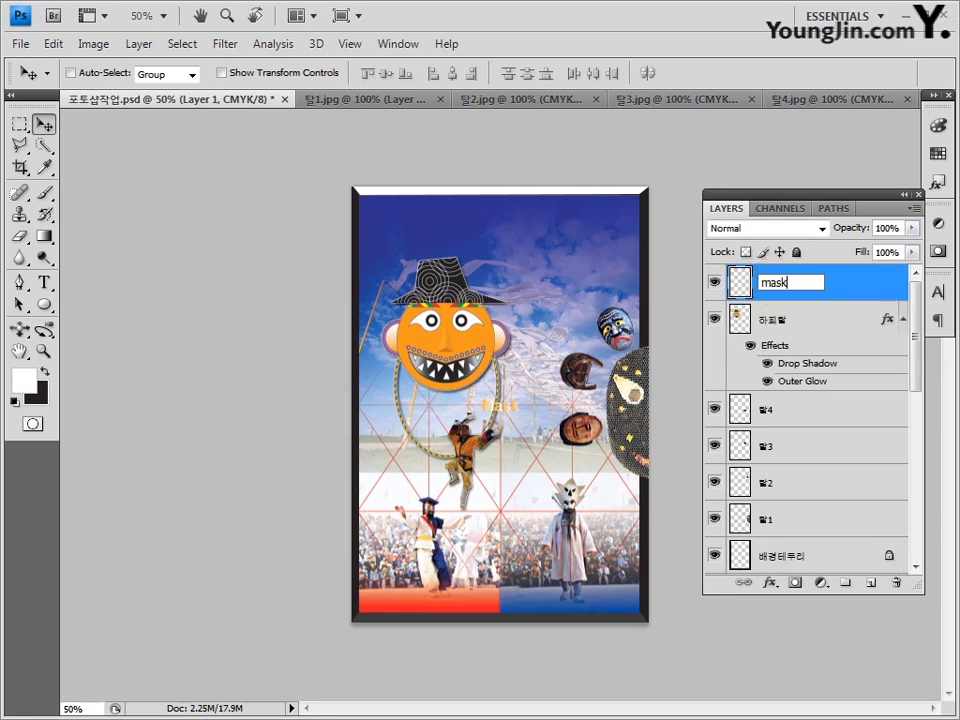
{"action": "key", "text": "Return"}
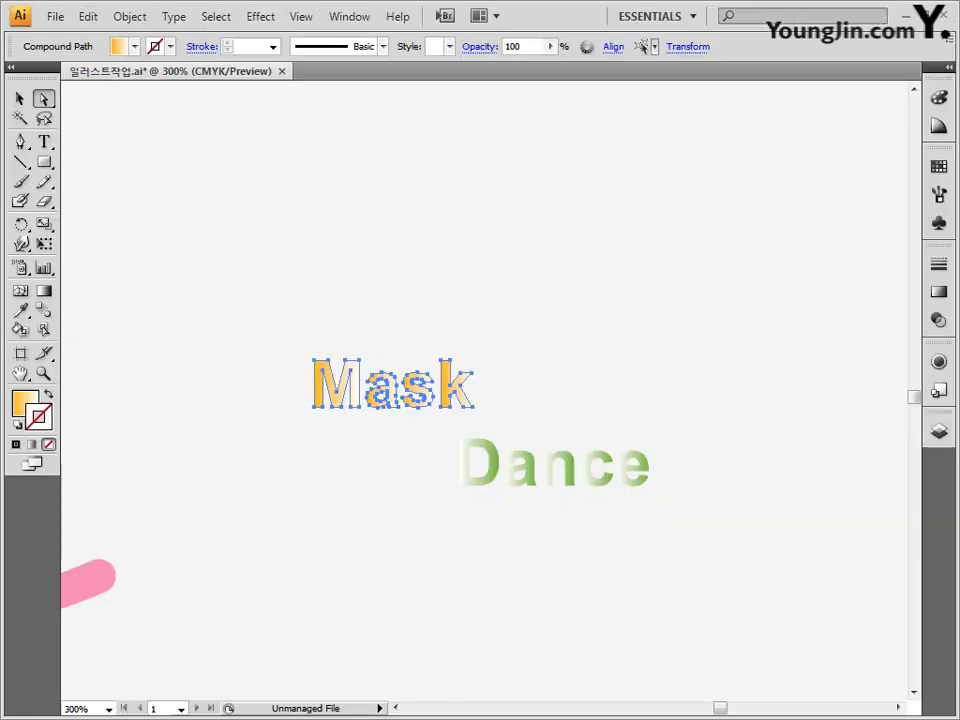
Copy the green Dance lettering from Illustrator, paste it into the Photoshop poster as pixels, and name its layer dance.
{"action": "left_click", "coordinate": [422, 525]}
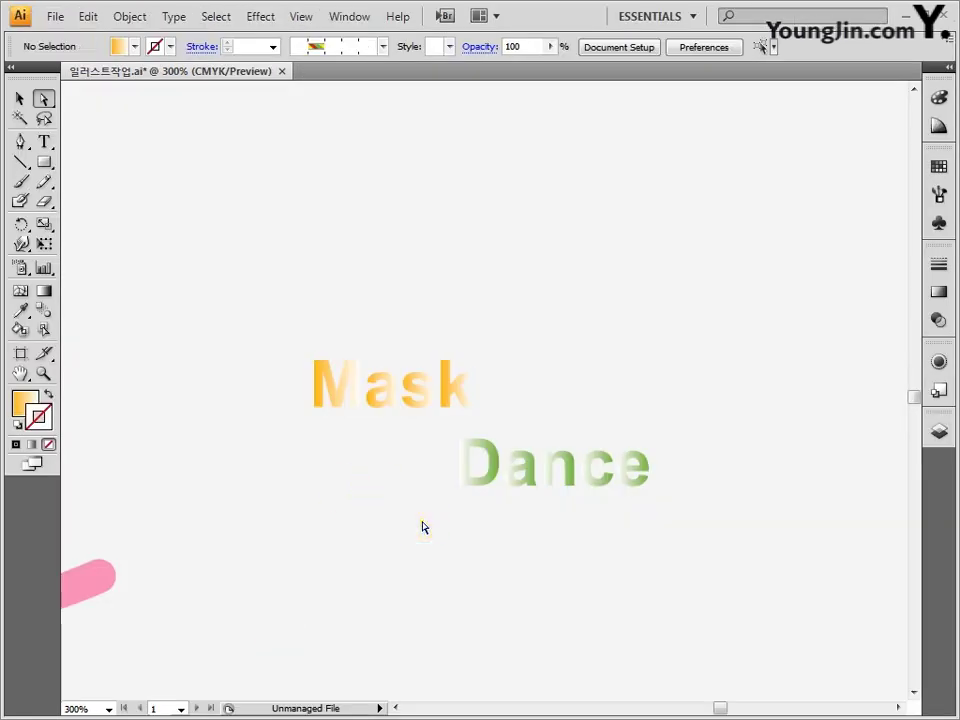
{"action": "left_click", "coordinate": [466, 470]}
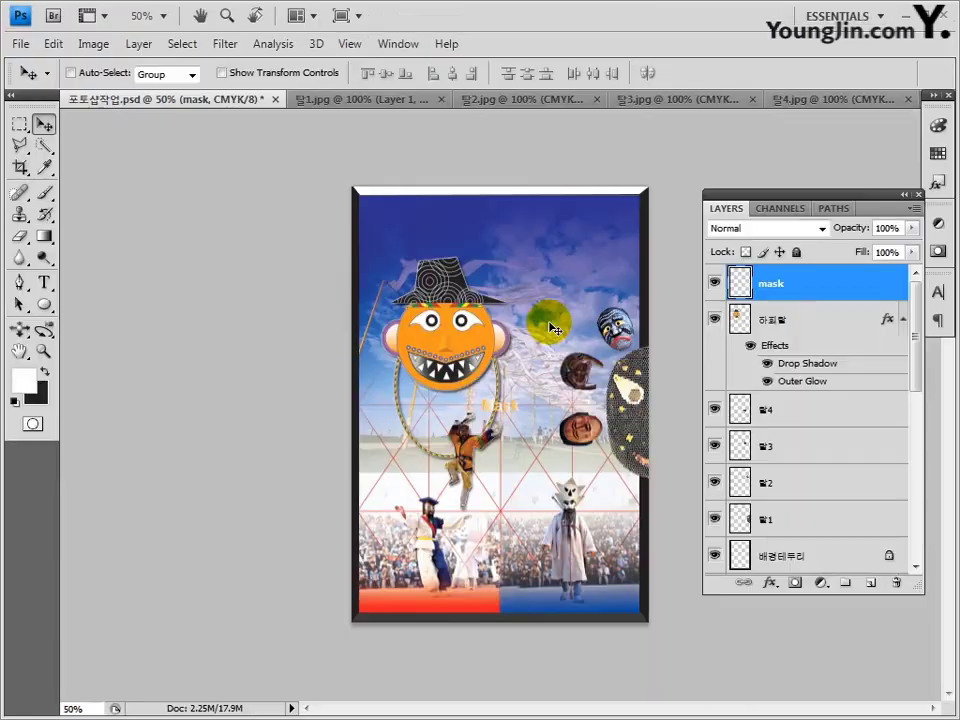
{"action": "key", "text": "ctrl+v"}
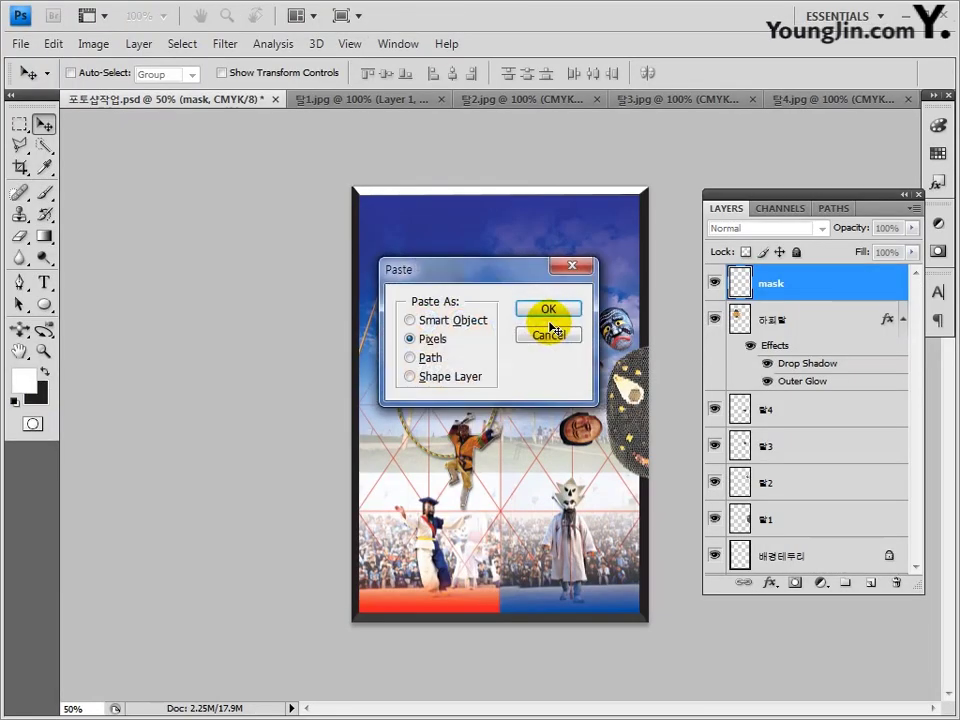
{"action": "left_click", "coordinate": [549, 312]}
{"action": "key", "text": "Return"}
{"action": "double_click", "coordinate": [770, 284]}
{"action": "type", "text": "d"}
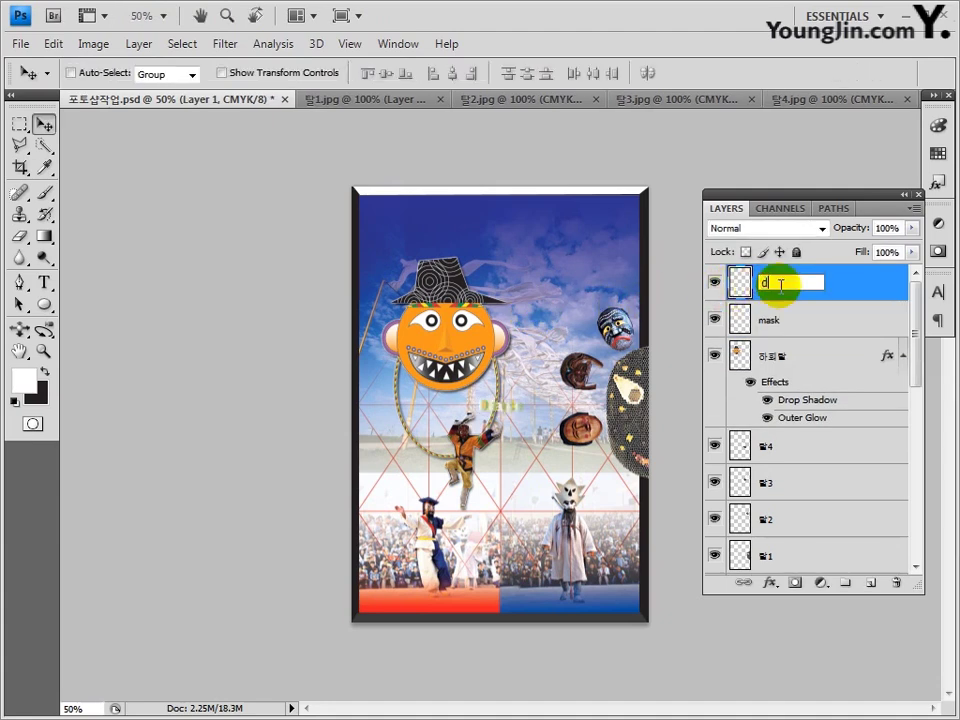
{"action": "type", "text": "ance"}
{"action": "left_click", "coordinate": [778, 287]}
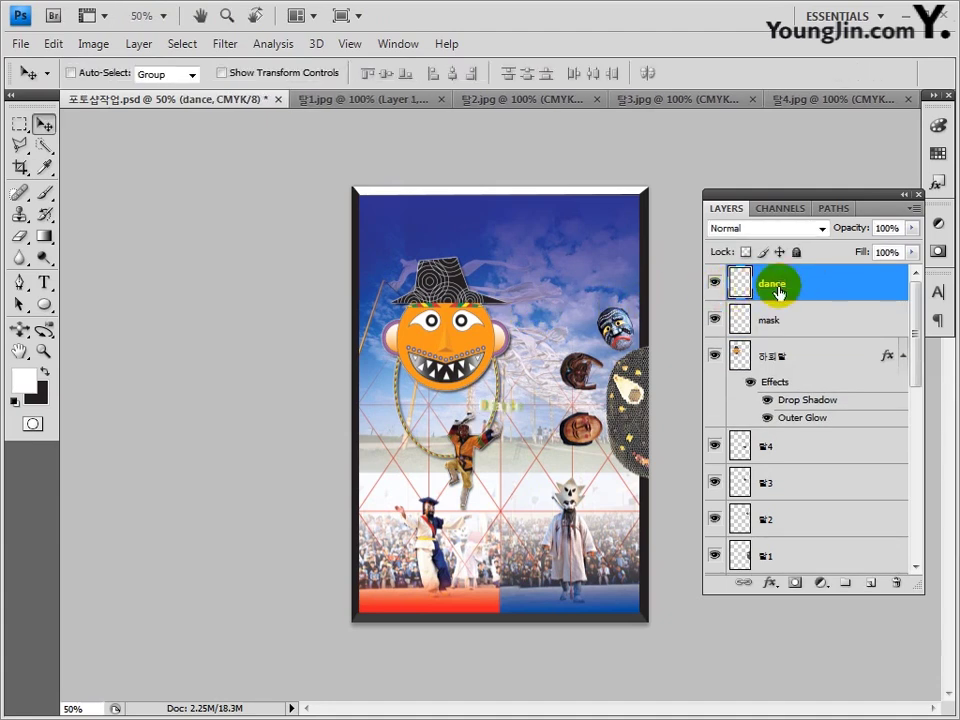
Enlarge the Mask lettering and place it near the poster's upper edge, above the black hat.
{"action": "left_click", "coordinate": [769, 322]}
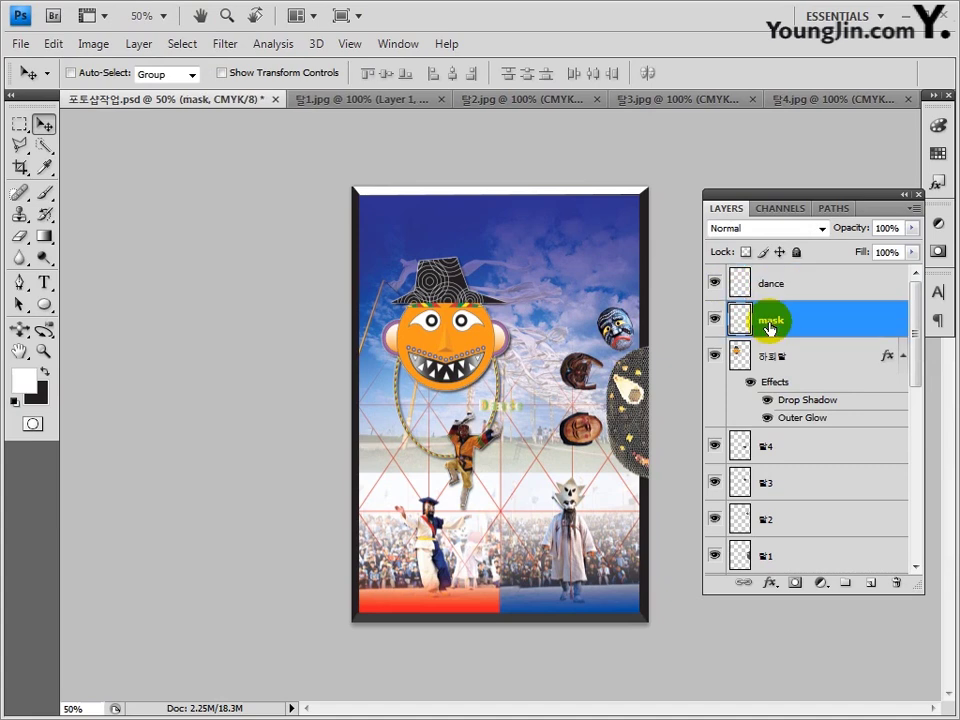
{"action": "key", "text": "ctrl+t"}
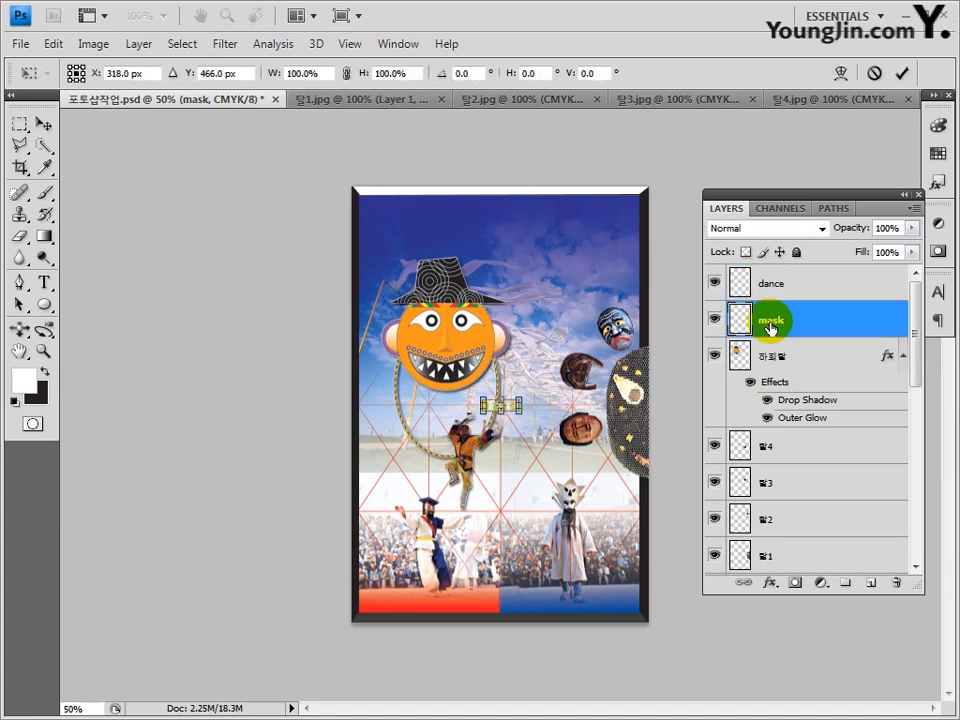
{"action": "left_click_drag", "start_coordinate": [500, 405], "coordinate": [521, 199]}
{"action": "mouse_move", "coordinate": [446, 223]}
{"action": "left_mouse_down"}
{"action": "mouse_move", "coordinate": [424, 216]}
{"action": "mouse_move", "coordinate": [447, 226]}
{"action": "left_mouse_up"}
{"action": "double_click", "coordinate": [508, 226]}
Skew the Mask lettering horizontally by about -22.1° so it slants like italics.
{"action": "key", "text": "ctrl+t"}
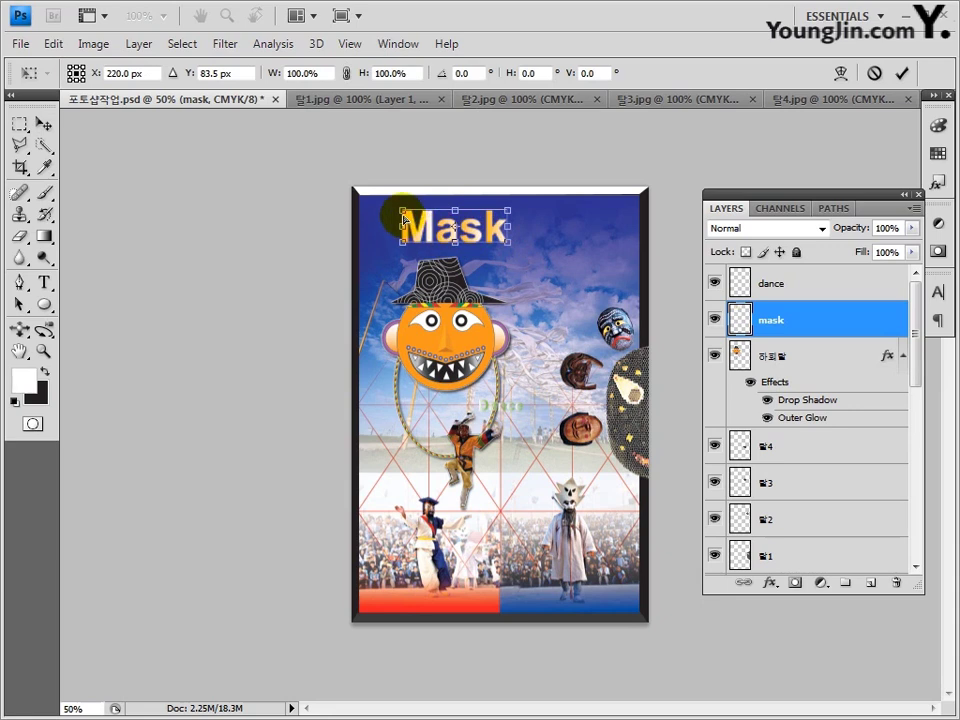
{"action": "left_click_drag", "start_coordinate": [401, 214], "coordinate": [416, 212]}
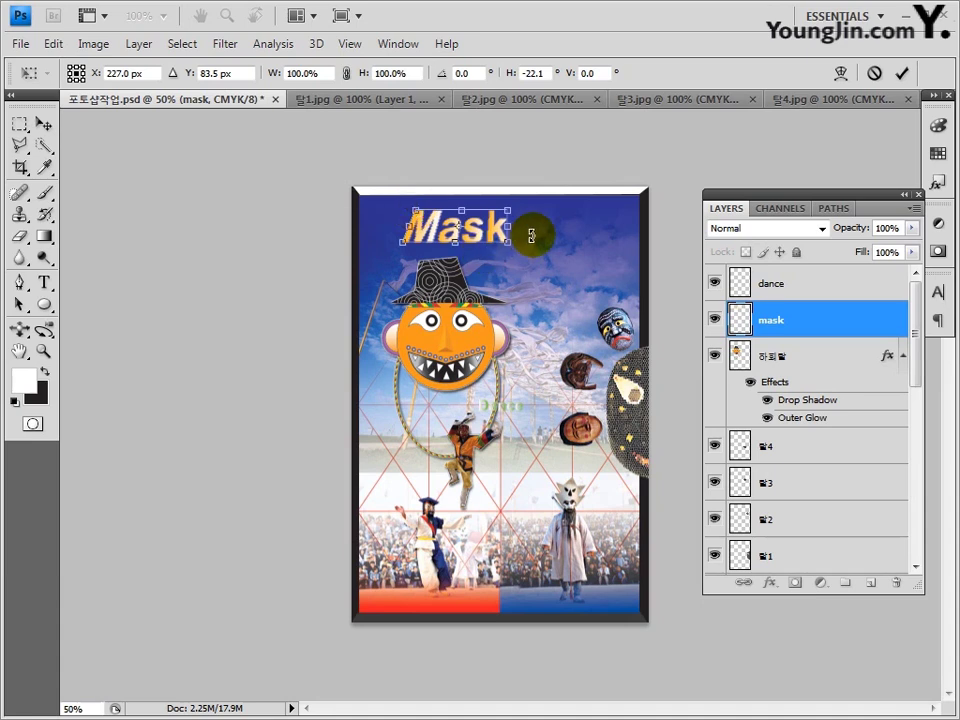
{"action": "key", "text": "Return"}
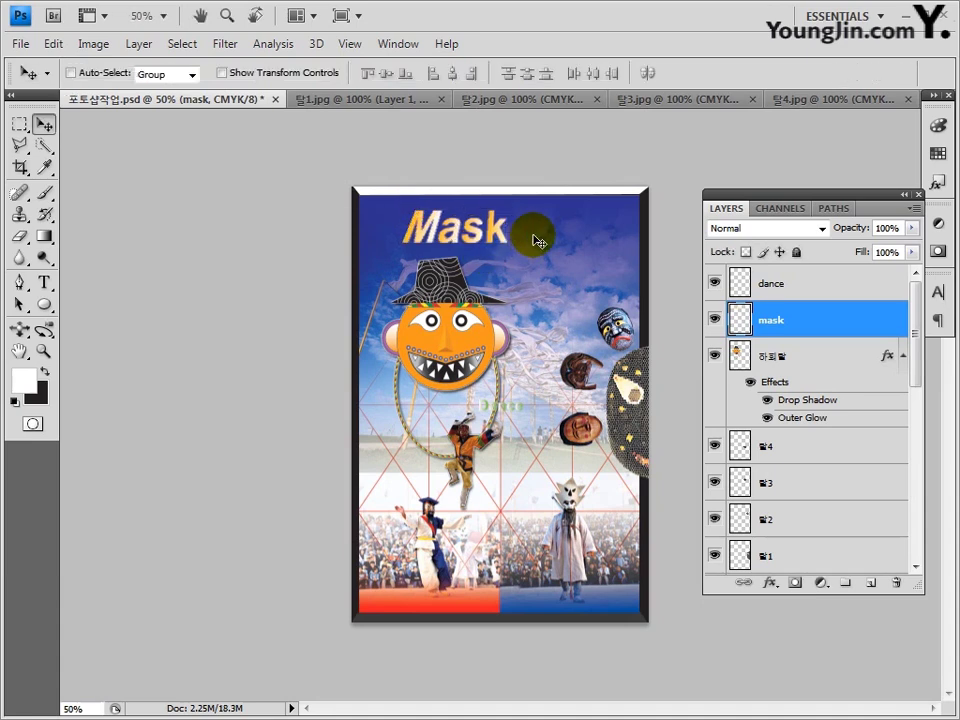
Enlarge the Dance lettering, place it slanted below and to the right of Mask, and save the poster.
{"action": "left_click", "coordinate": [760, 283]}
{"action": "key", "text": "ctrl+t"}
{"action": "left_click_drag", "start_coordinate": [500, 405], "coordinate": [580, 272]}
{"action": "key", "text": "Return"}
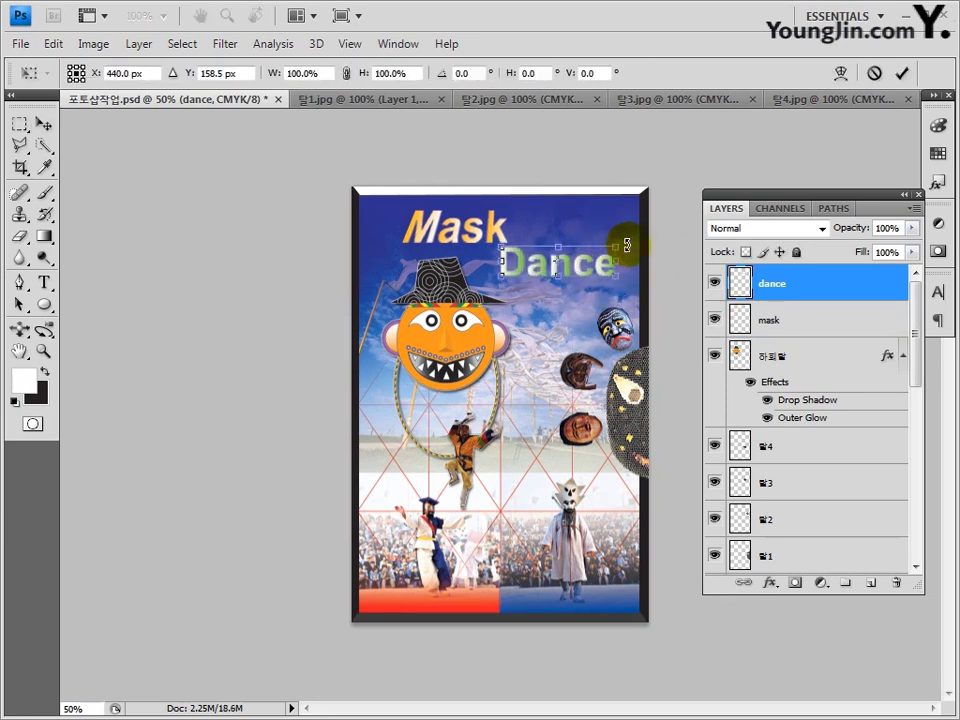
{"action": "key", "text": "ctrl+s"}
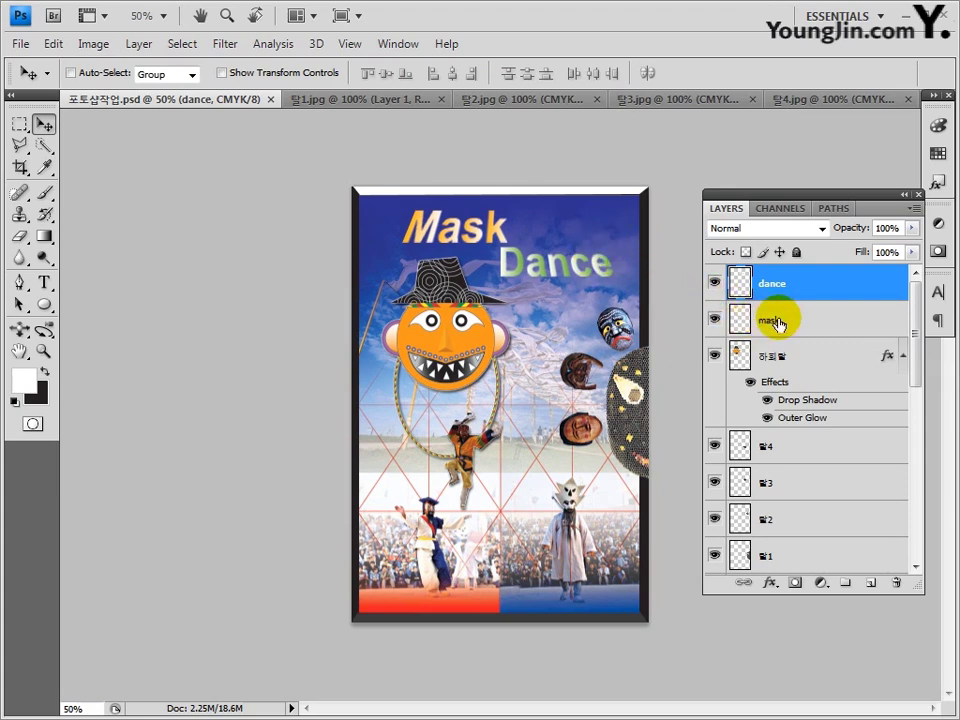
Add a drop shadow with 10 px distance and 10 px size to the mask layer.
{"action": "left_click", "coordinate": [840, 328]}
{"action": "double_click", "coordinate": [840, 328]}
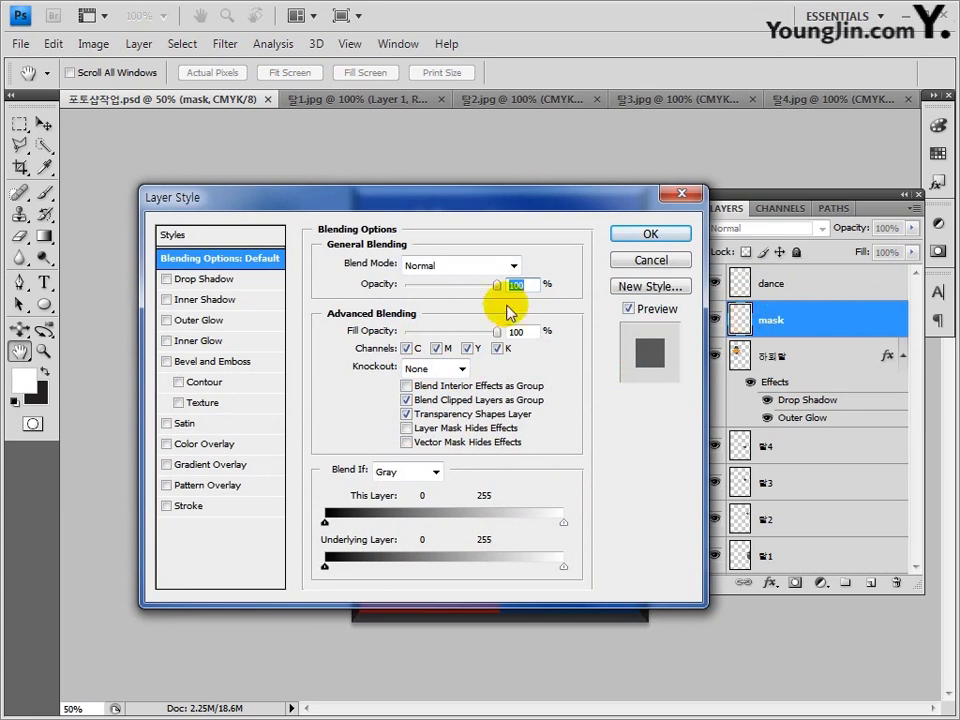
{"action": "left_click", "coordinate": [226, 280]}
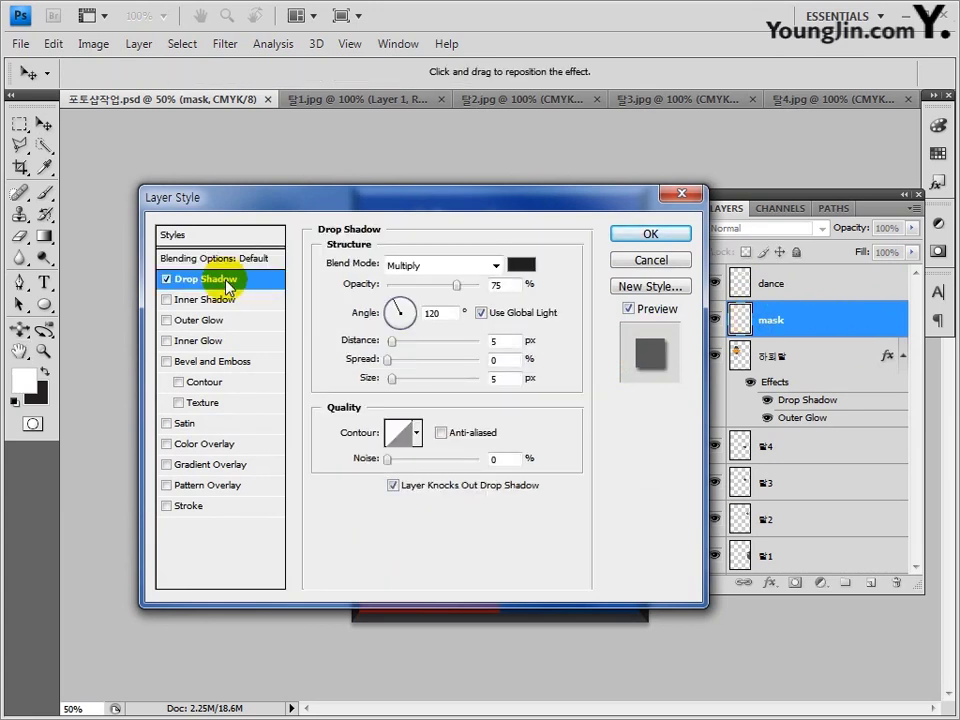
{"action": "double_click", "coordinate": [508, 341]}
{"action": "type", "text": "10"}
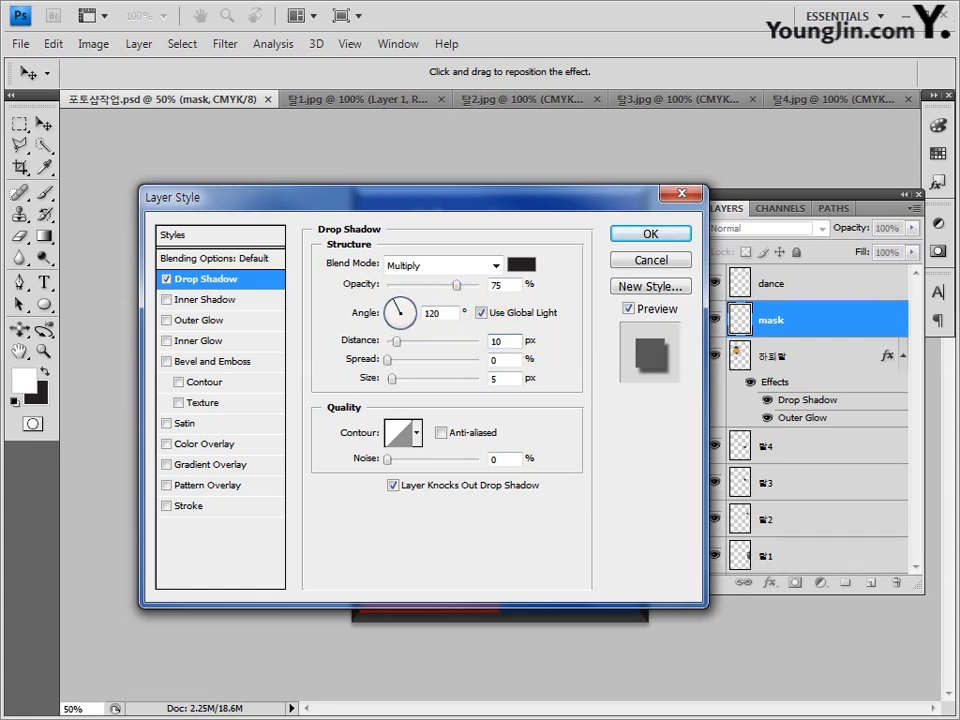
{"action": "double_click", "coordinate": [500, 379]}
{"action": "type", "text": "10"}
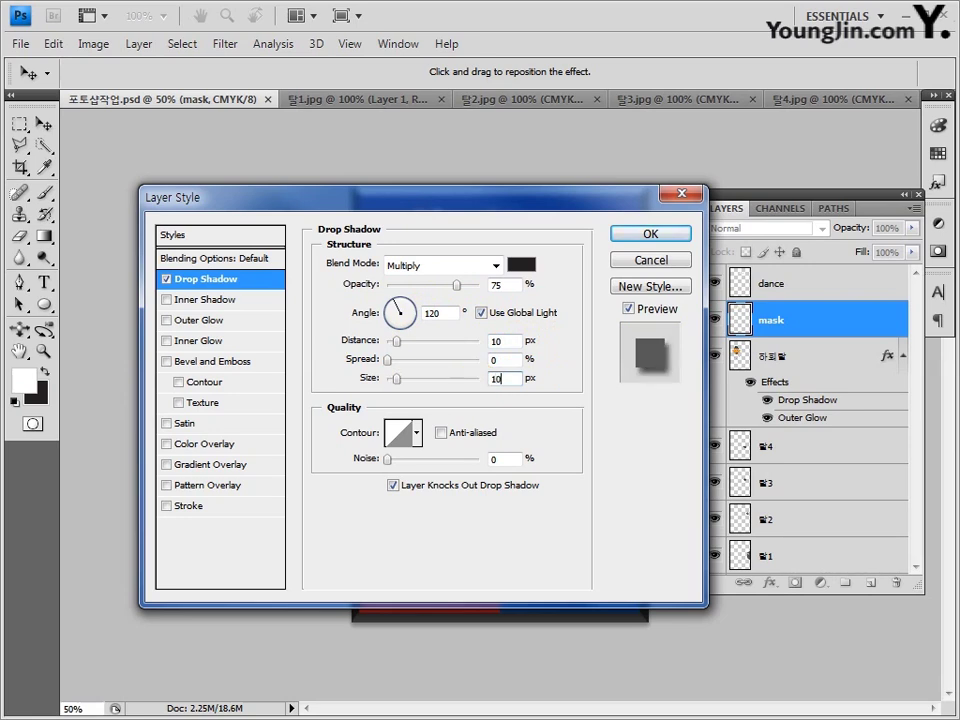
{"action": "left_click", "coordinate": [648, 233]}
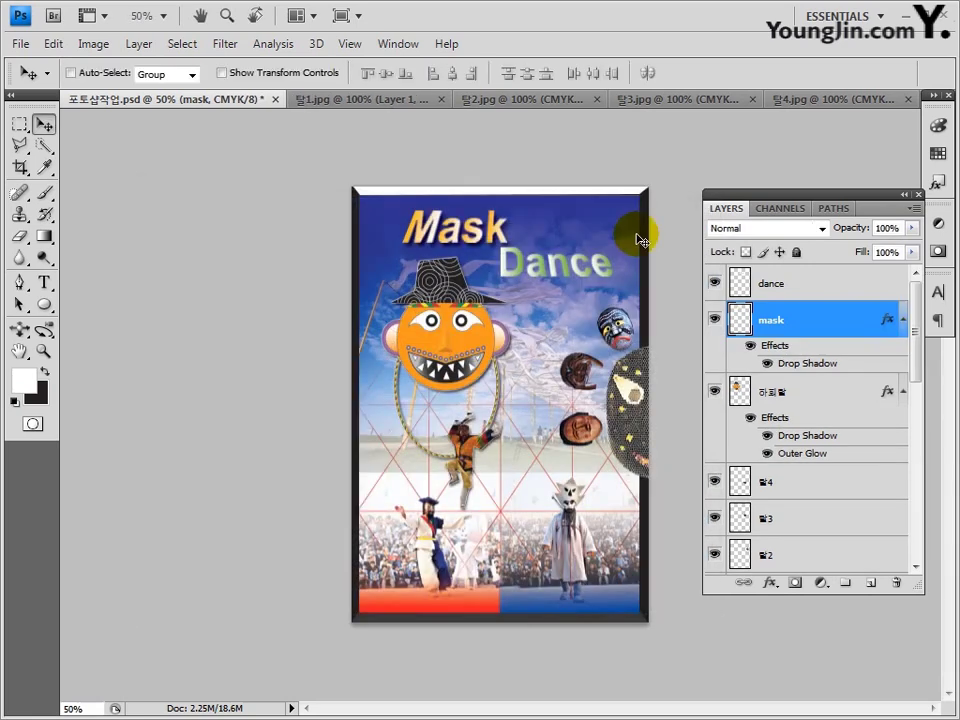
Add a drop shadow to the dance layer.
{"action": "double_click", "coordinate": [815, 288]}
{"action": "left_click", "coordinate": [200, 281]}
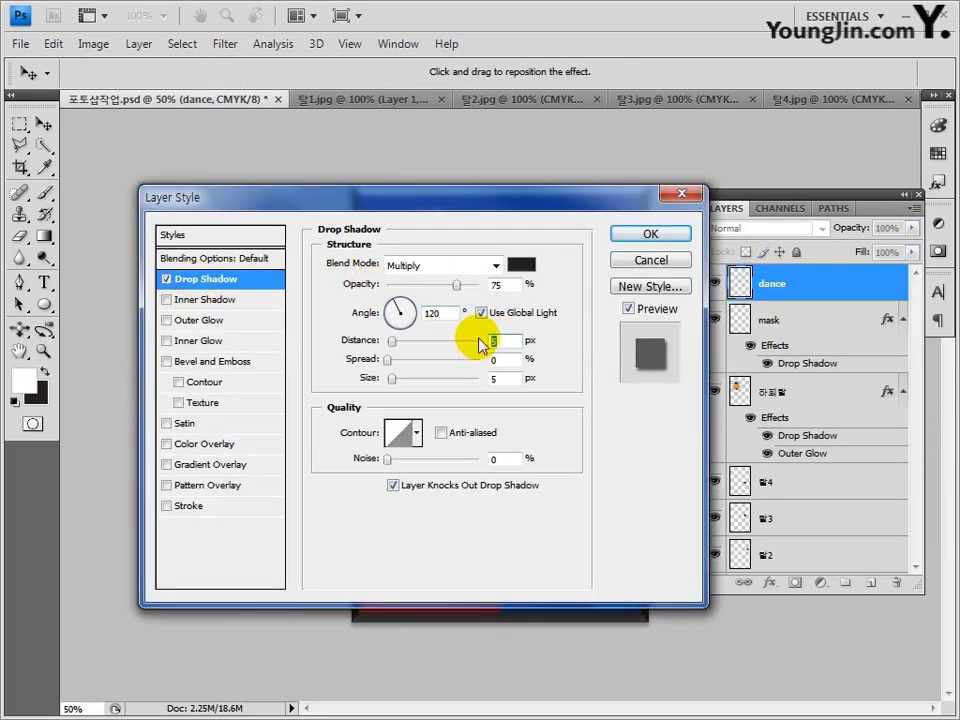
{"action": "left_click", "coordinate": [650, 233]}
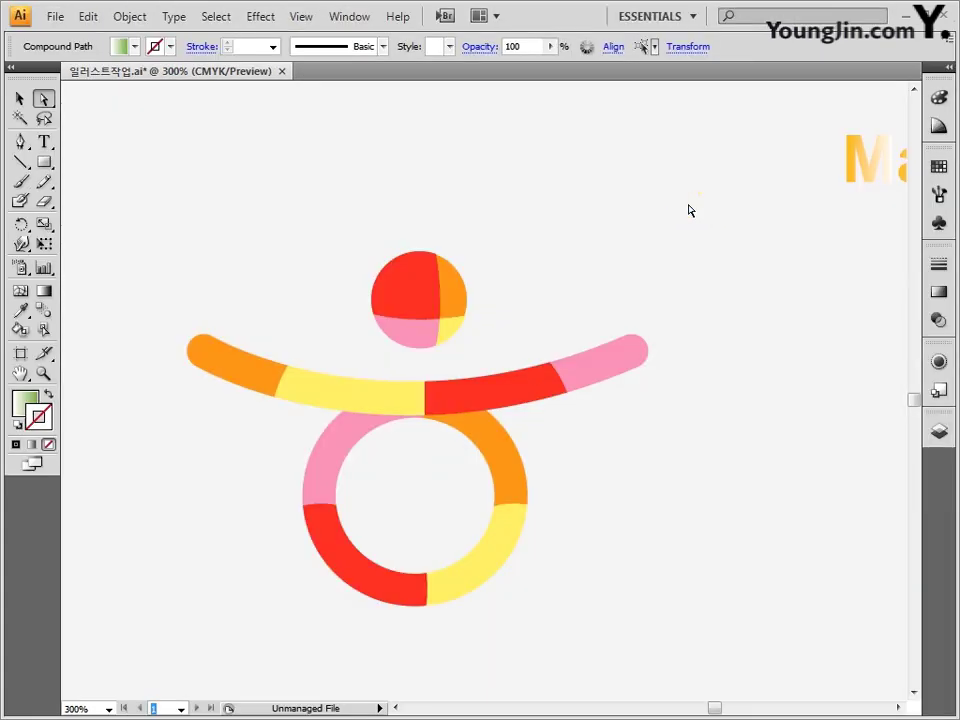
Copy the multicoloured figure logo from Illustrator, paste it into the Photoshop poster, and name its layer 로고.
{"action": "left_click_drag", "start_coordinate": [699, 193], "coordinate": [135, 637]}
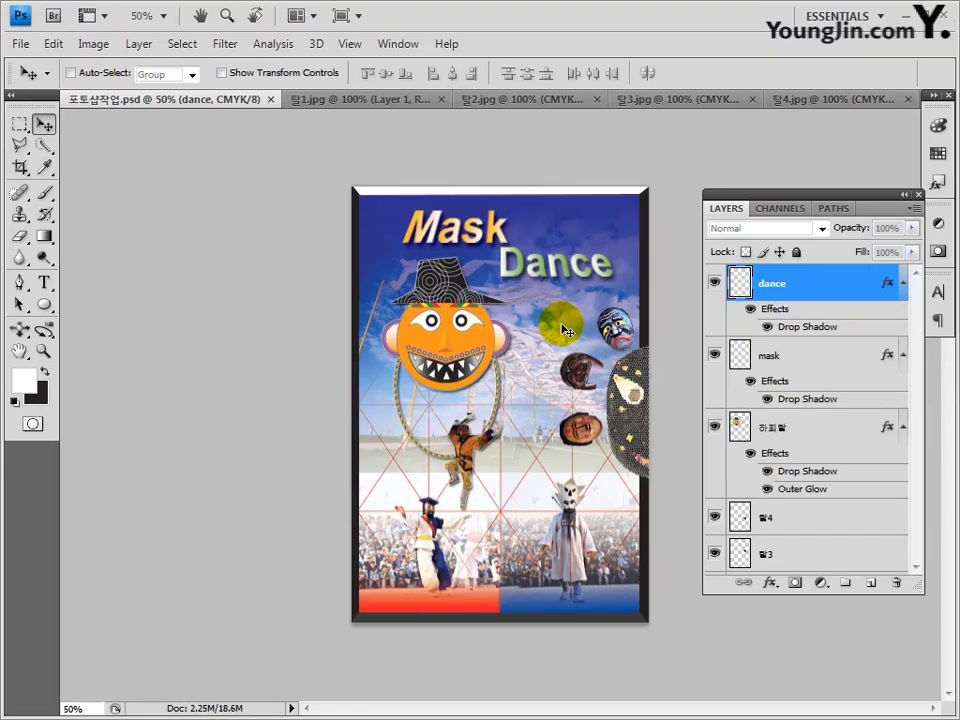
{"action": "key", "text": "ctrl+v"}
{"action": "left_click", "coordinate": [556, 310]}
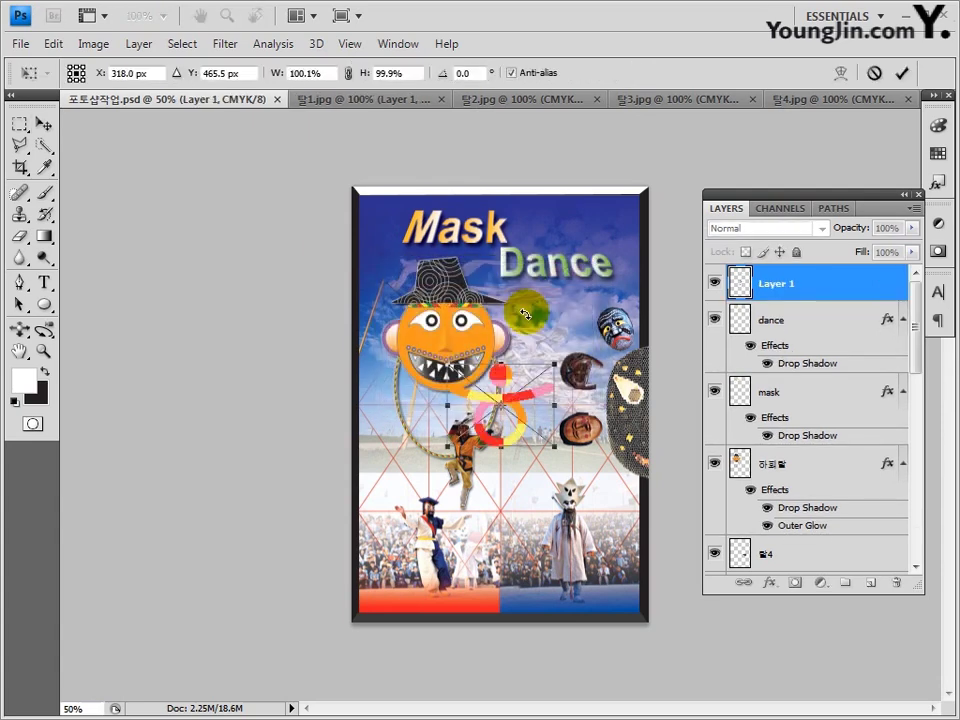
{"action": "key", "text": "Return"}
{"action": "double_click", "coordinate": [768, 283]}
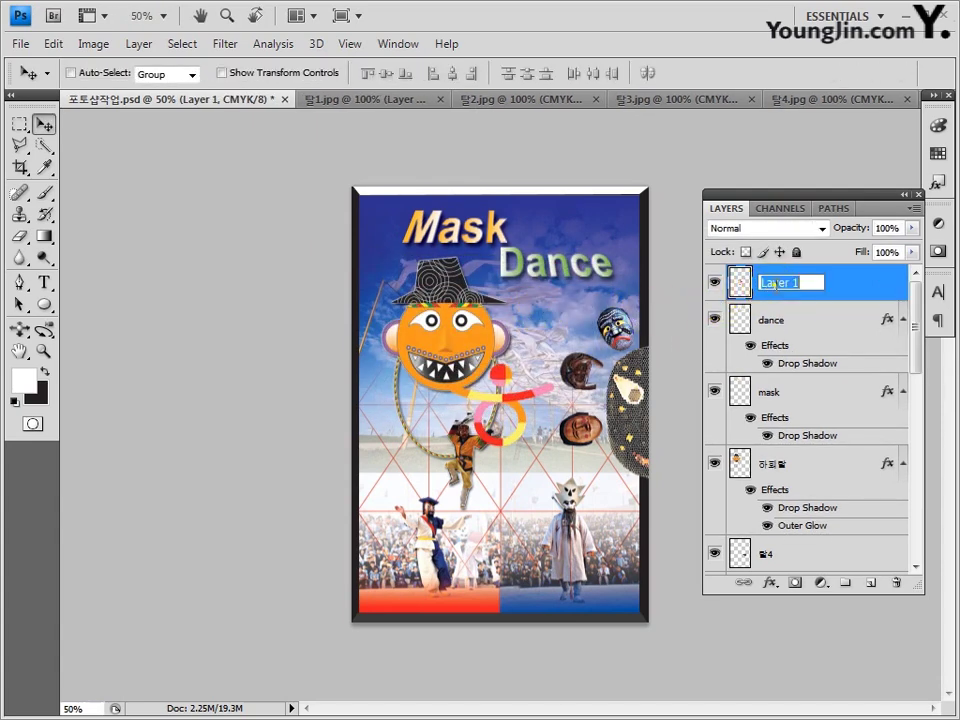
{"action": "type", "text": "로고"}
{"action": "key", "text": "Return"}
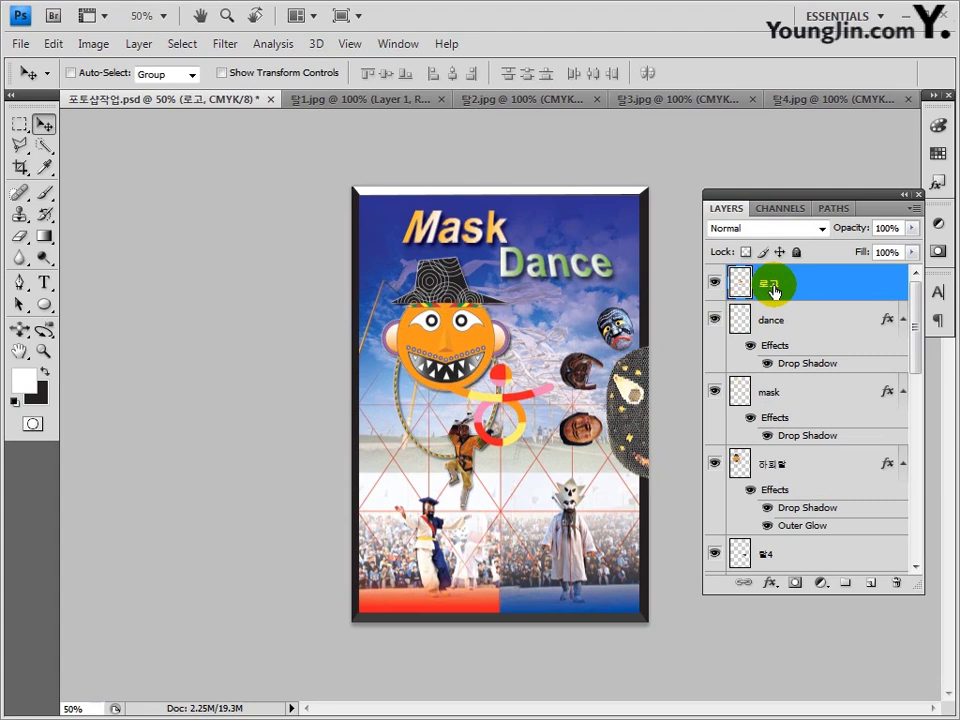
Shrink the figure logo and position it to the right of Mask, just above the Dance lettering.
{"action": "key", "text": "ctrl+t"}
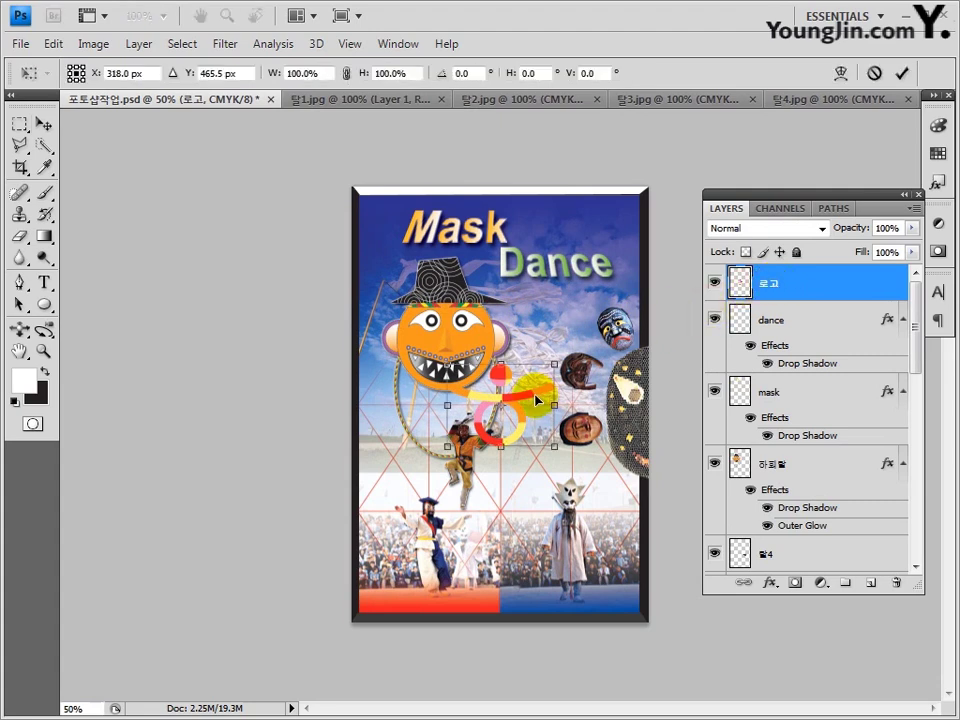
{"action": "left_click_drag", "start_coordinate": [542, 399], "coordinate": [592, 240]}
{"action": "left_click_drag", "start_coordinate": [614, 297], "coordinate": [570, 228]}
{"action": "key", "text": "Return"}
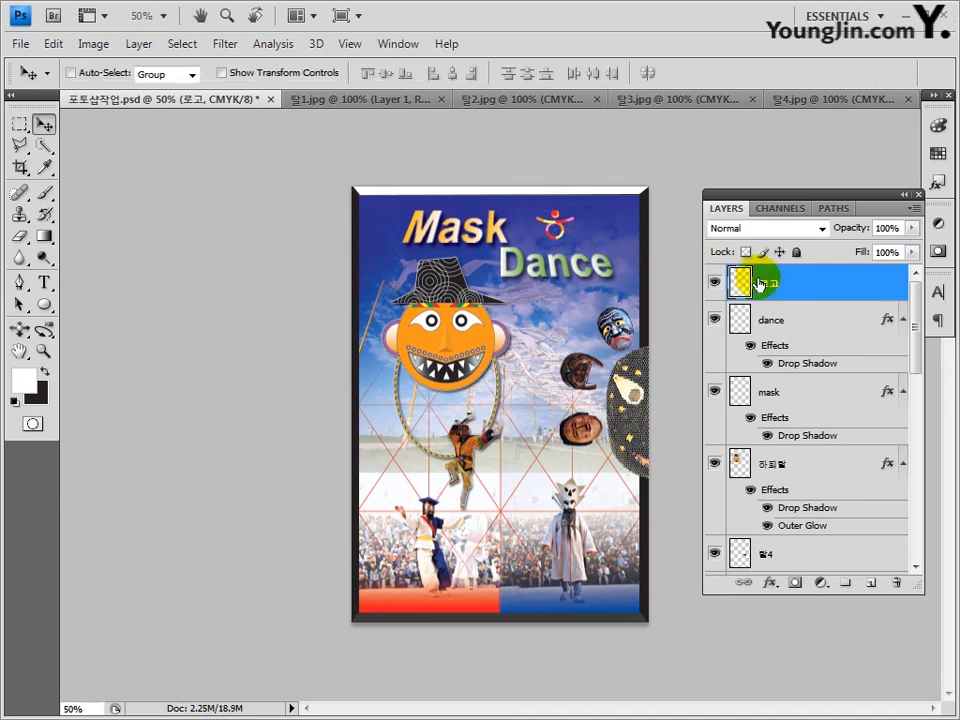
Apply an inner Bevel and Emboss with 100% depth and 5 px size to the 로고 layer.
{"action": "double_click", "coordinate": [812, 283]}
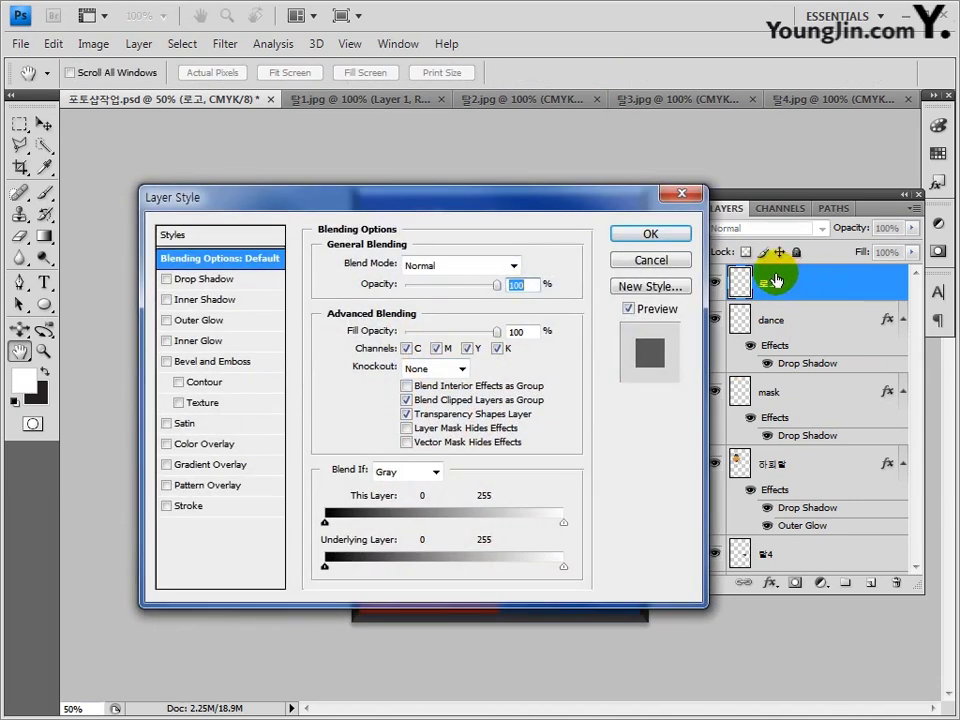
{"action": "left_click", "coordinate": [195, 364]}
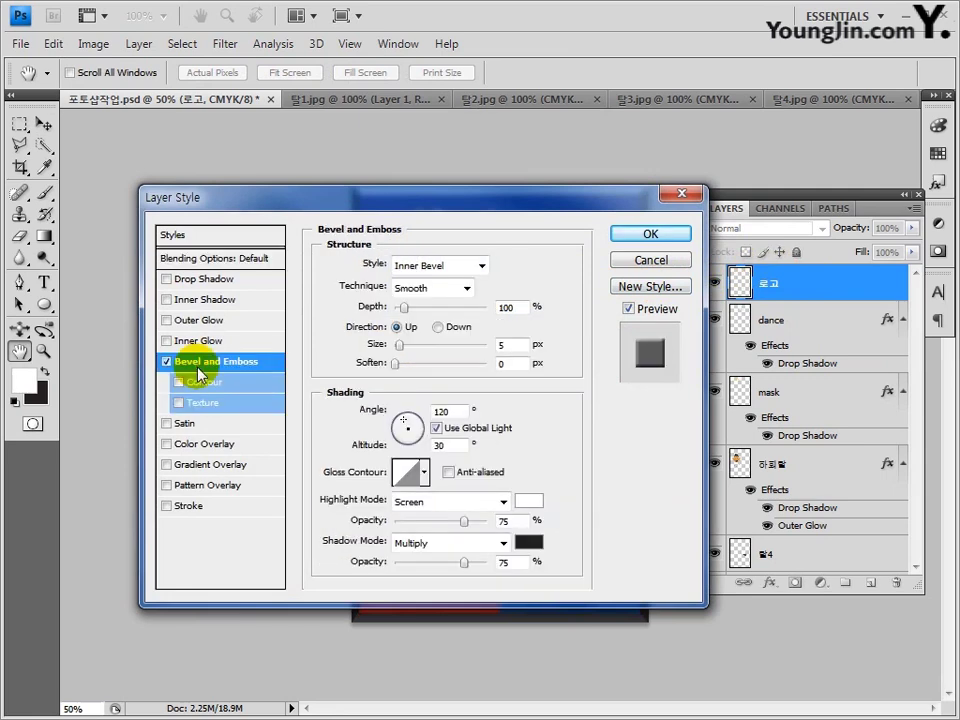
{"action": "left_click", "coordinate": [501, 344]}
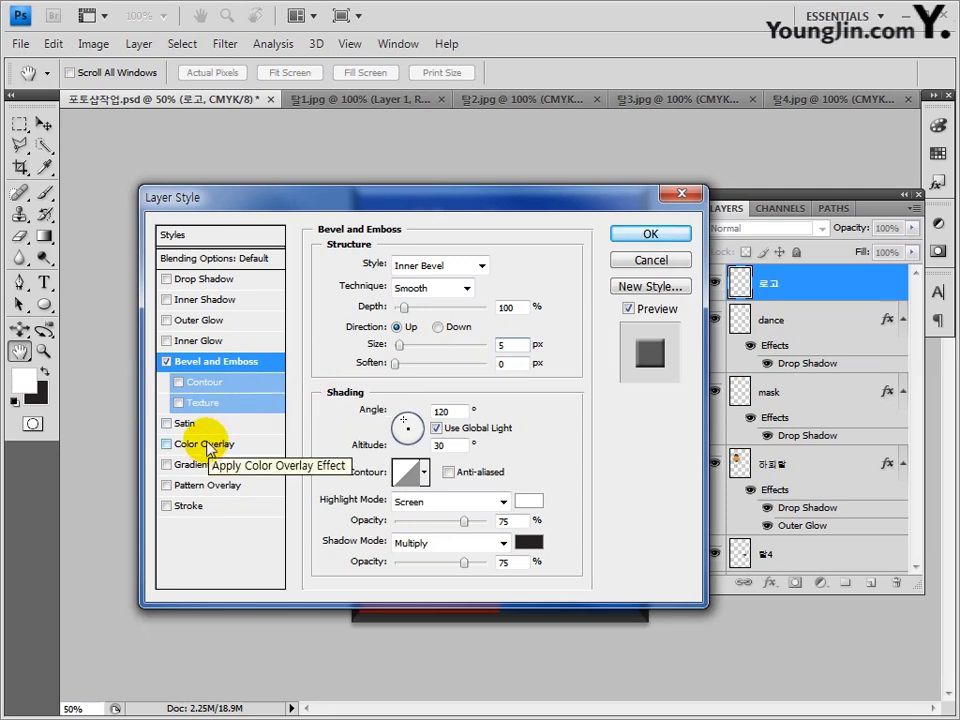
Add a 2 px white outside stroke to the 로고 layer and apply its layer style.
{"action": "left_click", "coordinate": [191, 507]}
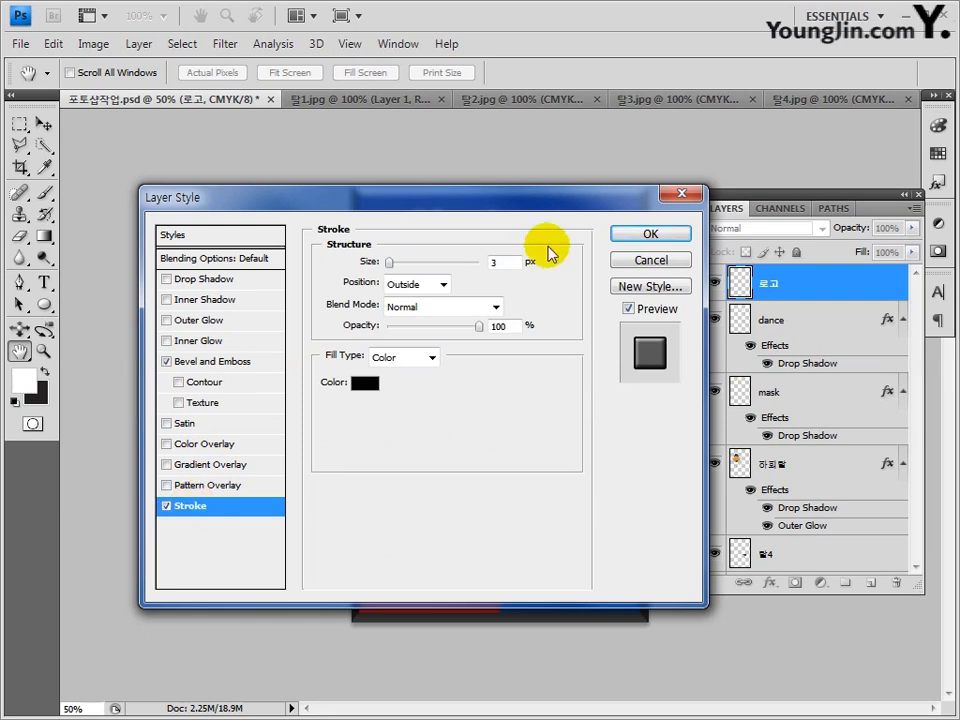
{"action": "double_click", "coordinate": [497, 262]}
{"action": "type", "text": "2"}
{"action": "left_click", "coordinate": [365, 382]}
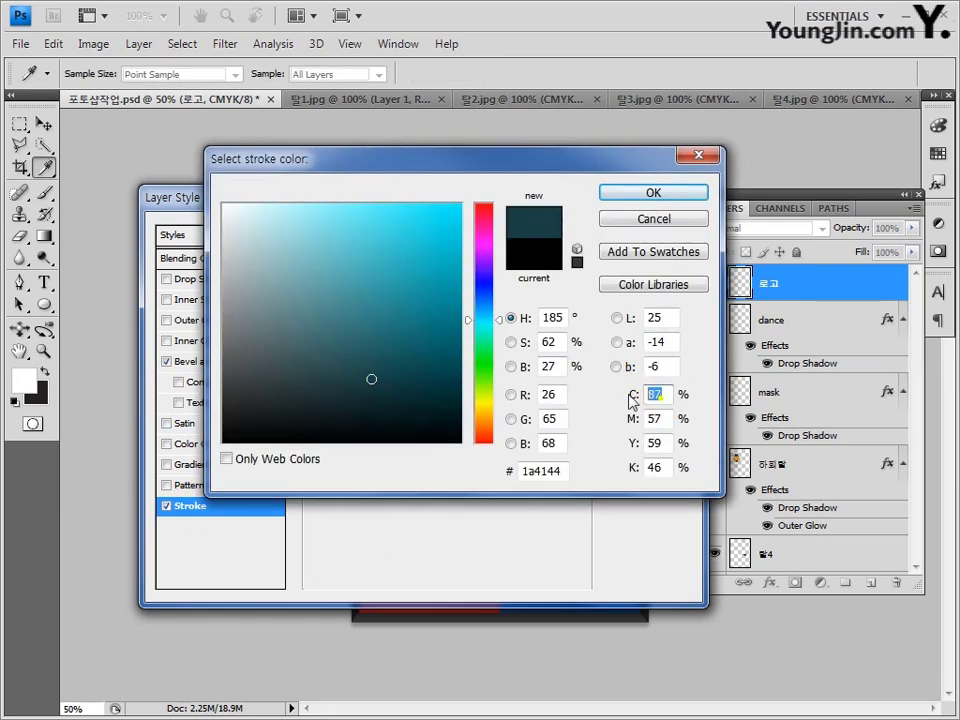
{"action": "type", "text": "0"}
{"action": "key", "text": "Return"}
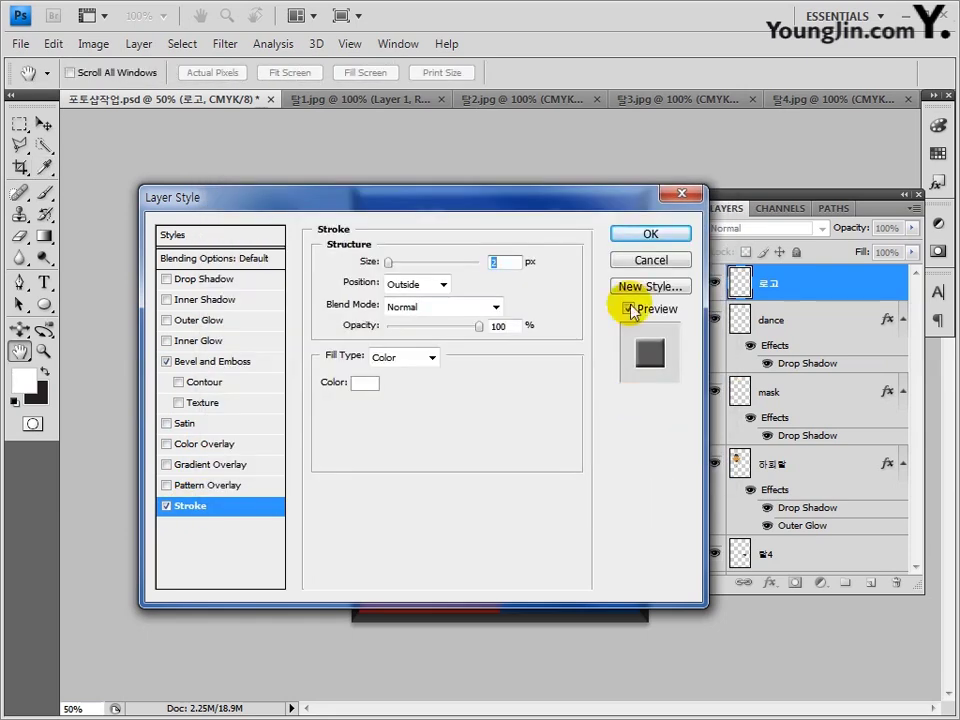
{"action": "left_click", "coordinate": [633, 235]}
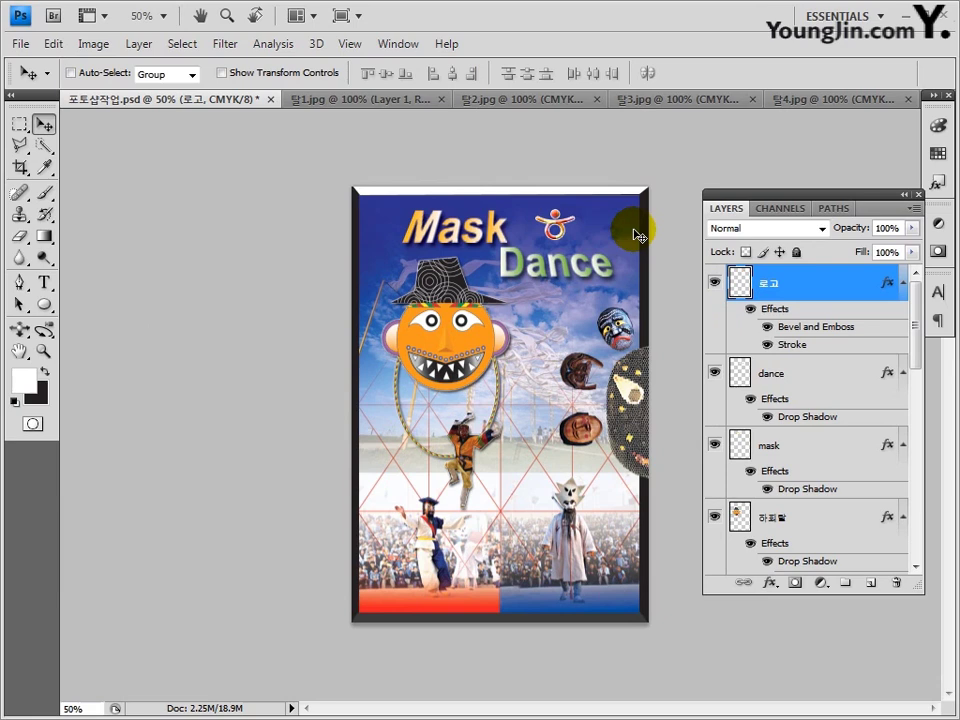
Add a 2 px white outside stroke to the KOREA TOURISM ORGANIZATION text layer.
{"action": "left_click", "coordinate": [783, 287]}
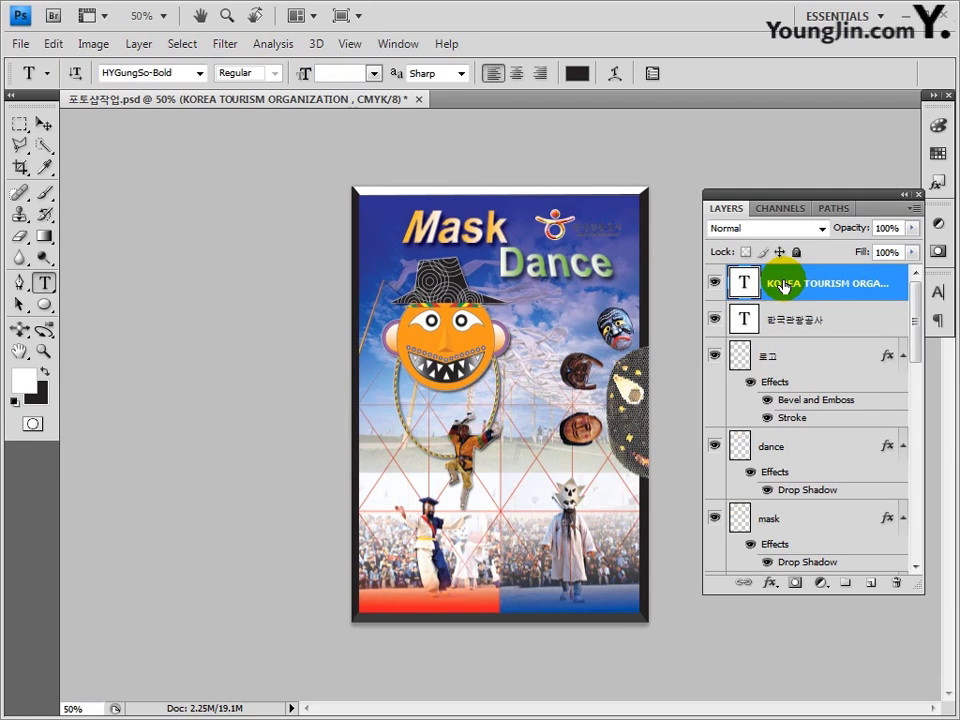
{"action": "double_click", "coordinate": [826, 299]}
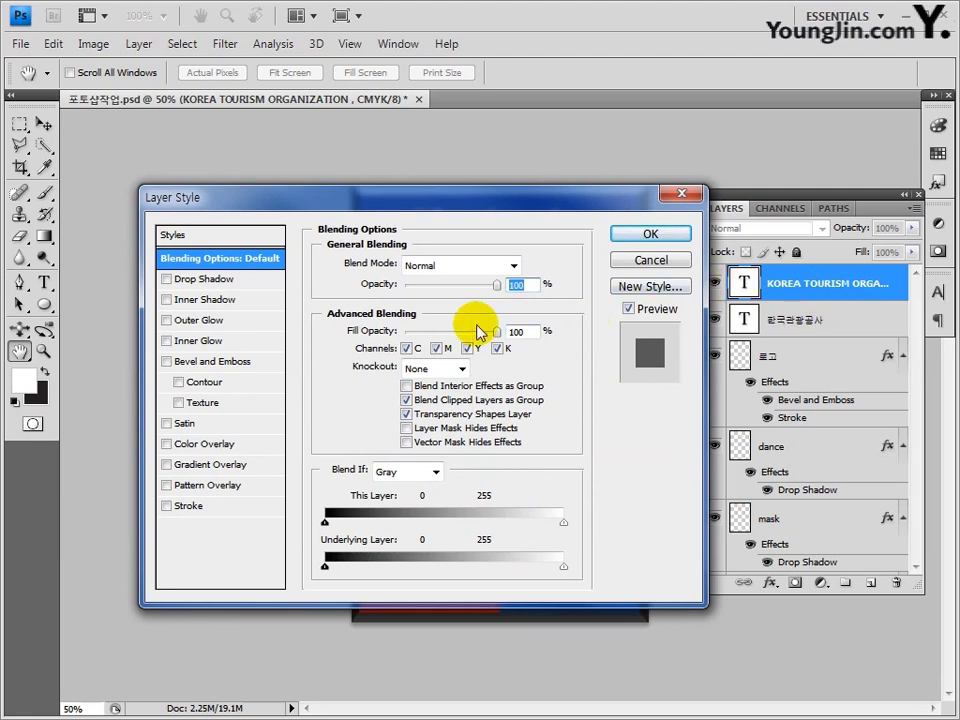
{"action": "left_click", "coordinate": [184, 507]}
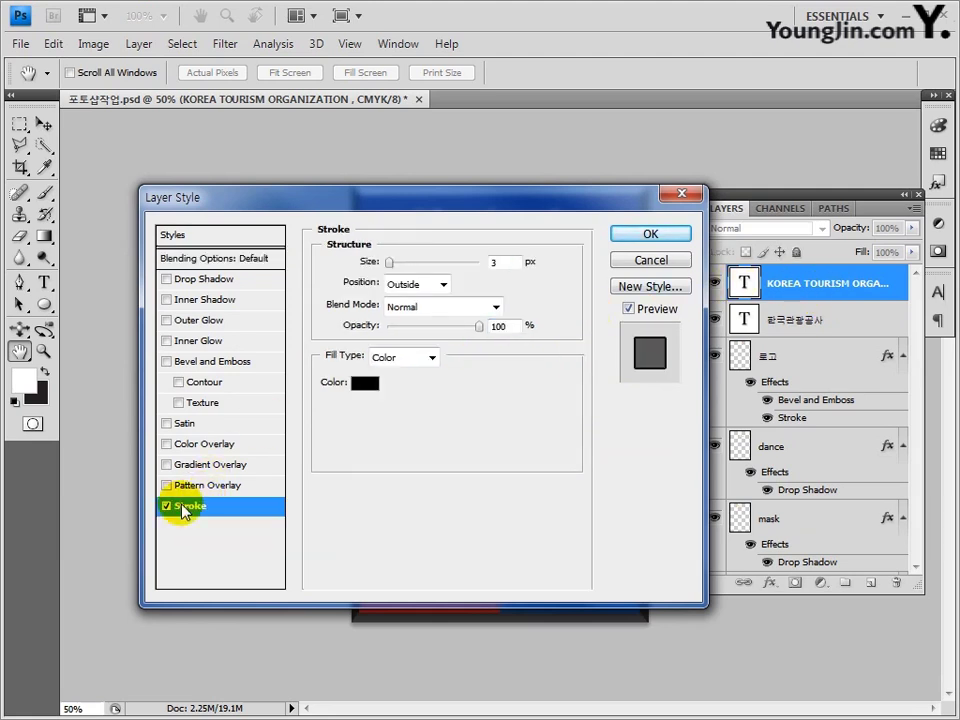
{"action": "double_click", "coordinate": [493, 262]}
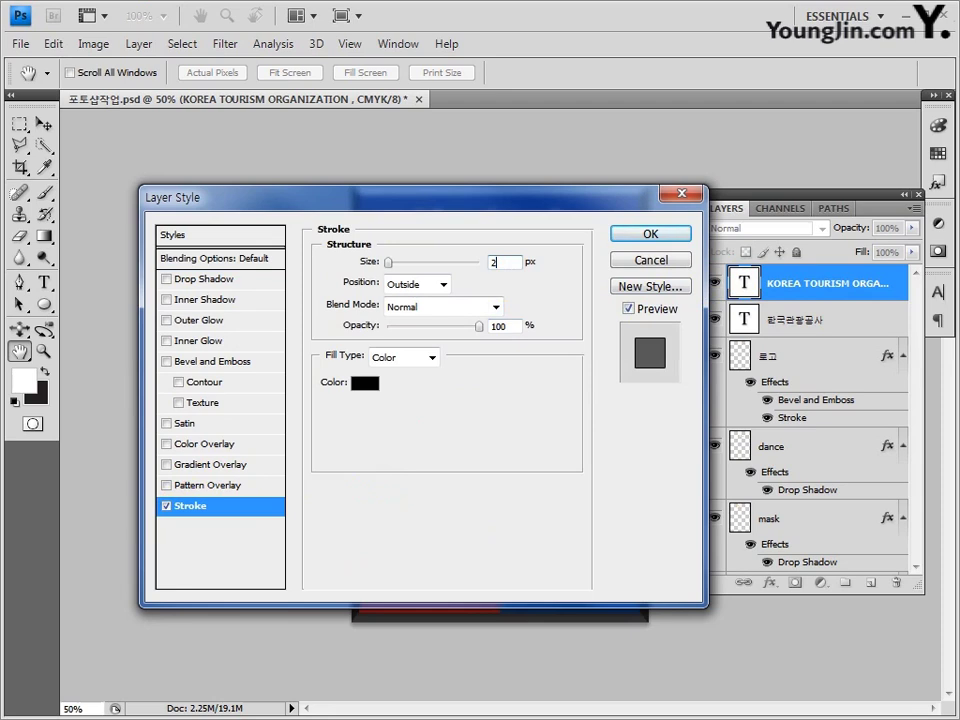
{"action": "left_click", "coordinate": [365, 383]}
{"action": "type", "text": "0"}
{"action": "key", "text": "Tab"}
{"action": "key", "text": "Tab"}
{"action": "key", "text": "Tab"}
{"action": "type", "text": "0"}
{"action": "key", "text": "Return"}
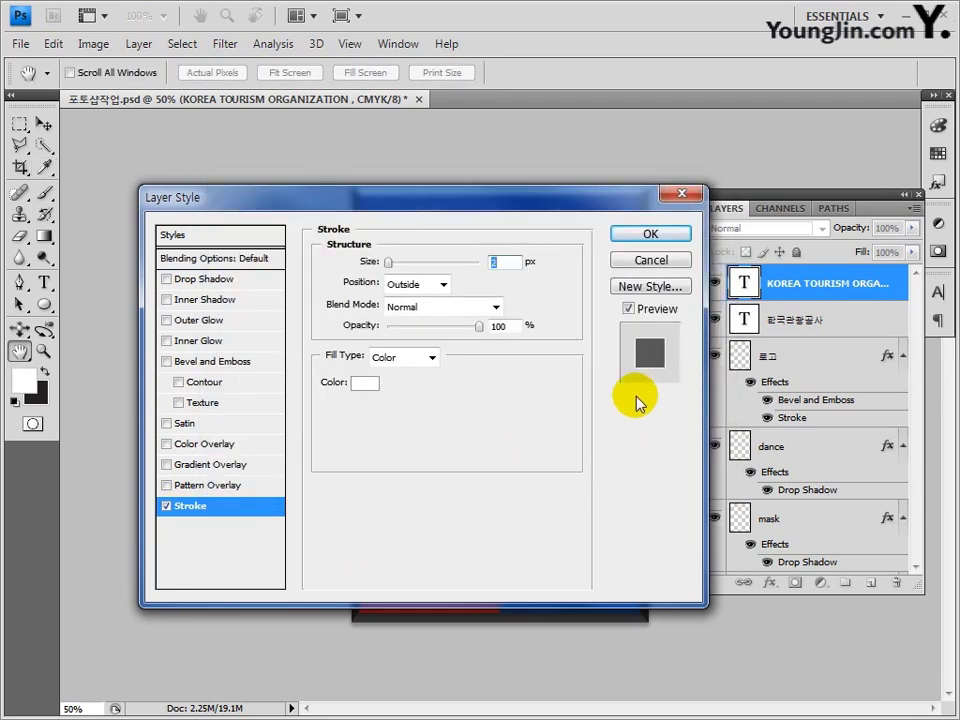
{"action": "left_click", "coordinate": [621, 236]}
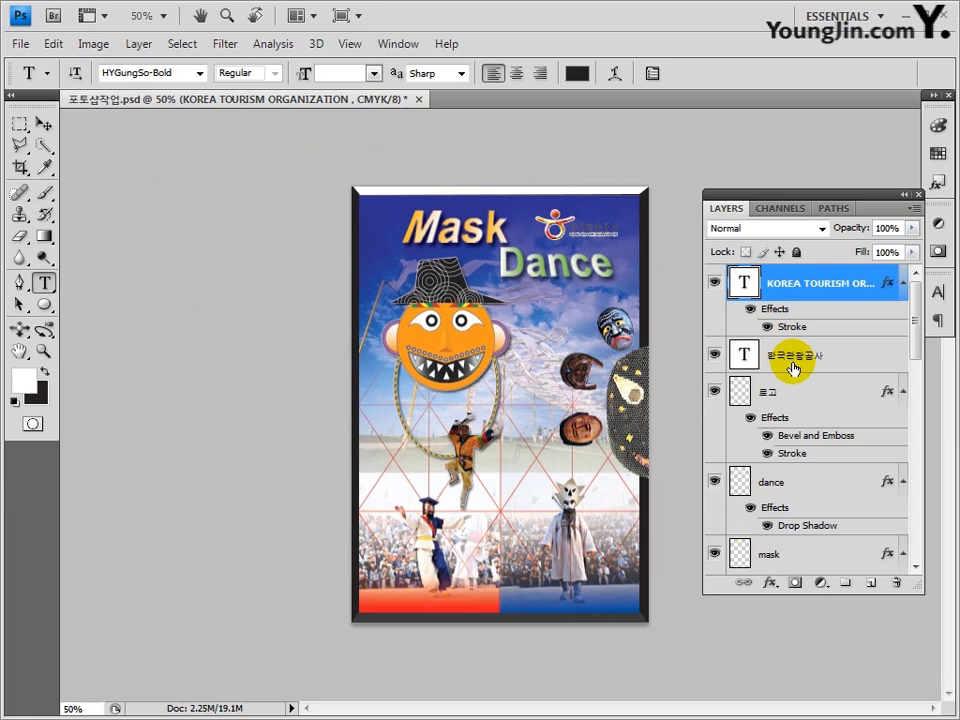
Add a 2 px outside stroke coloured C 0, M 0, Y 0, K 0 to the 한국관광공사 text layer.
{"action": "double_click", "coordinate": [834, 351]}
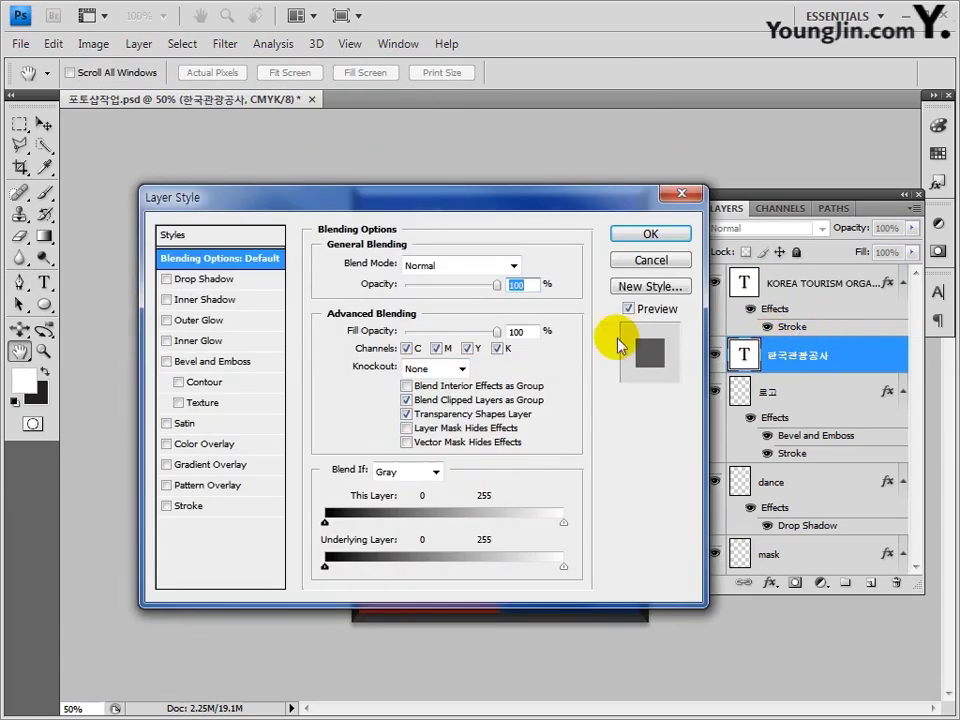
{"action": "left_click", "coordinate": [183, 509]}
{"action": "double_click", "coordinate": [497, 261]}
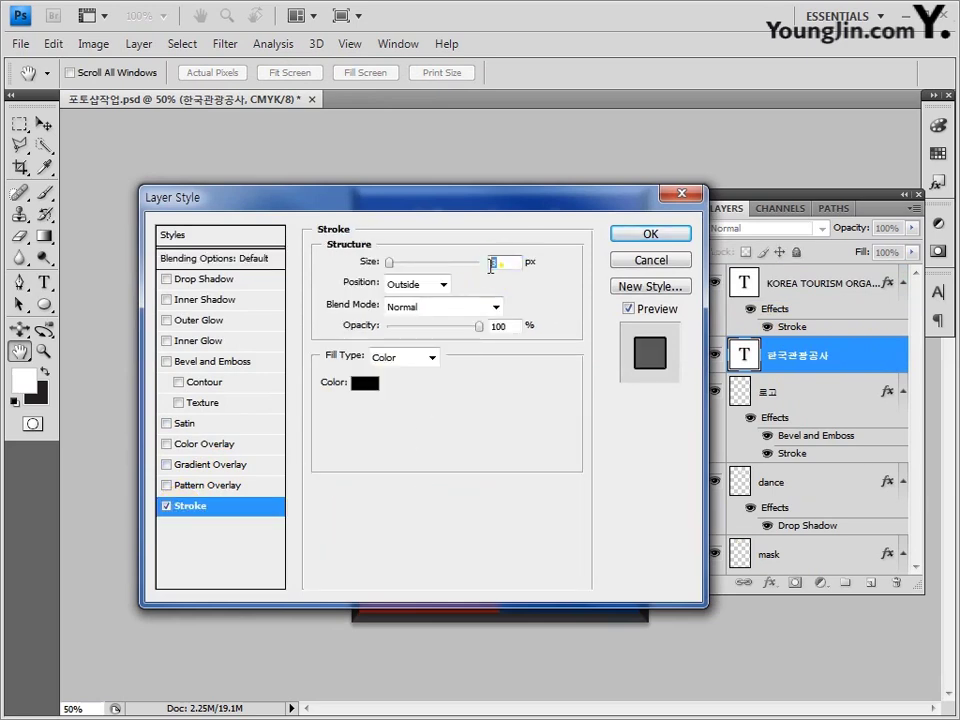
{"action": "type", "text": "2"}
{"action": "left_click", "coordinate": [364, 383]}
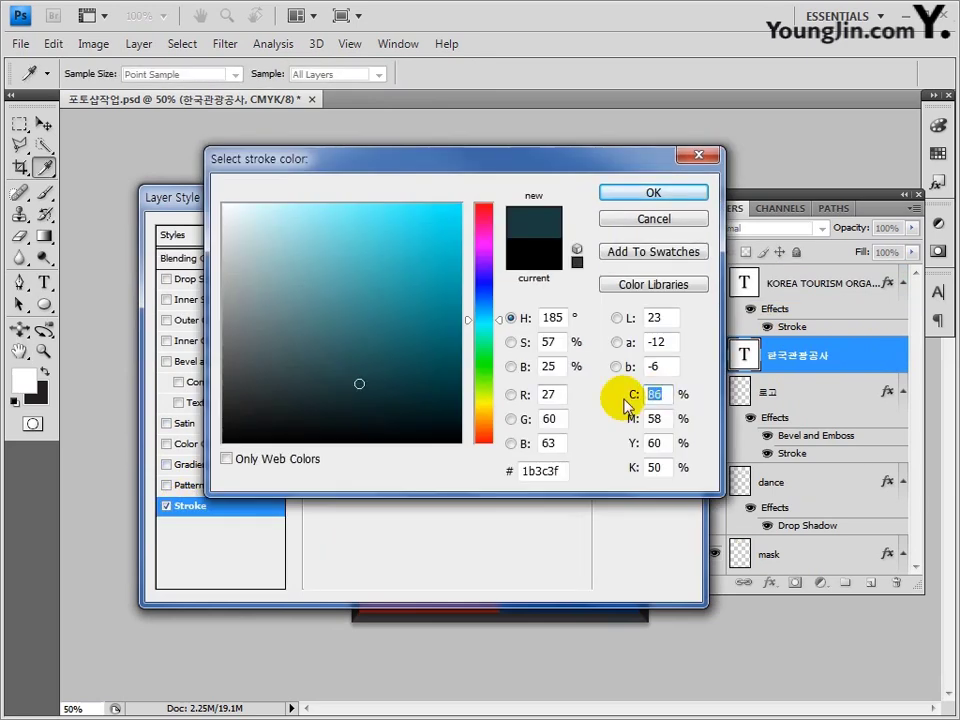
{"action": "type", "text": "0"}
{"action": "key", "text": "Tab"}
{"action": "type", "text": "0"}
{"action": "key", "text": "Tab"}
{"action": "type", "text": "0"}
{"action": "key", "text": "Tab"}
{"action": "type", "text": "0"}
{"action": "left_click", "coordinate": [653, 192]}
{"action": "left_click", "coordinate": [650, 230]}
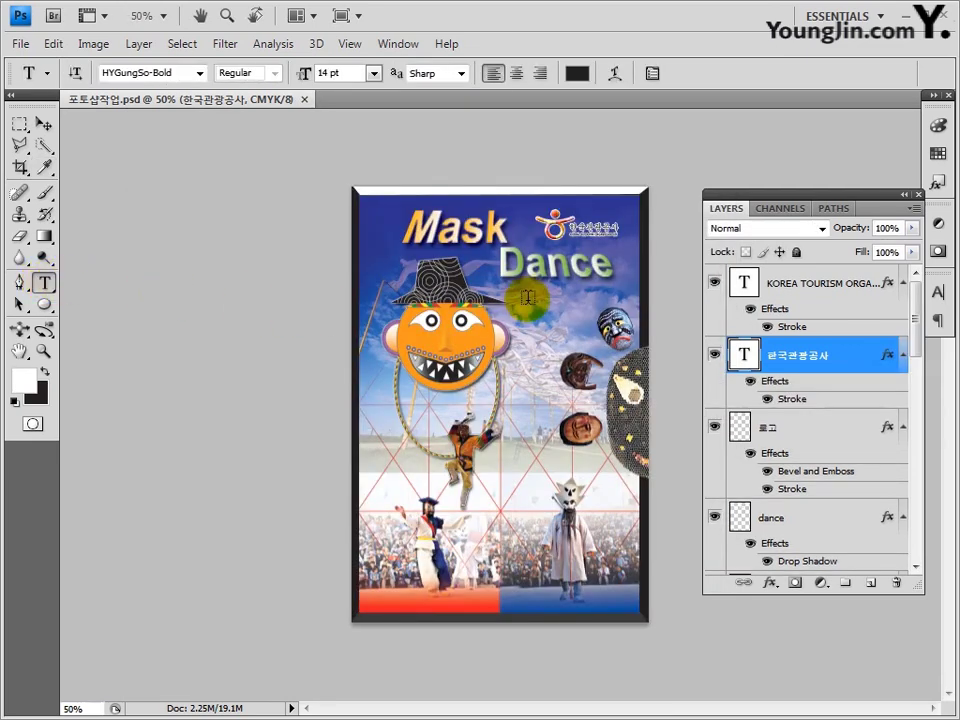
Paste the Korean paragraph about 탈춤 as text below the Dance lettering and name its layer 문자.
{"action": "left_click", "coordinate": [551, 301]}
{"action": "key", "text": "ctrl+v"}
{"action": "double_click", "coordinate": [797, 354]}
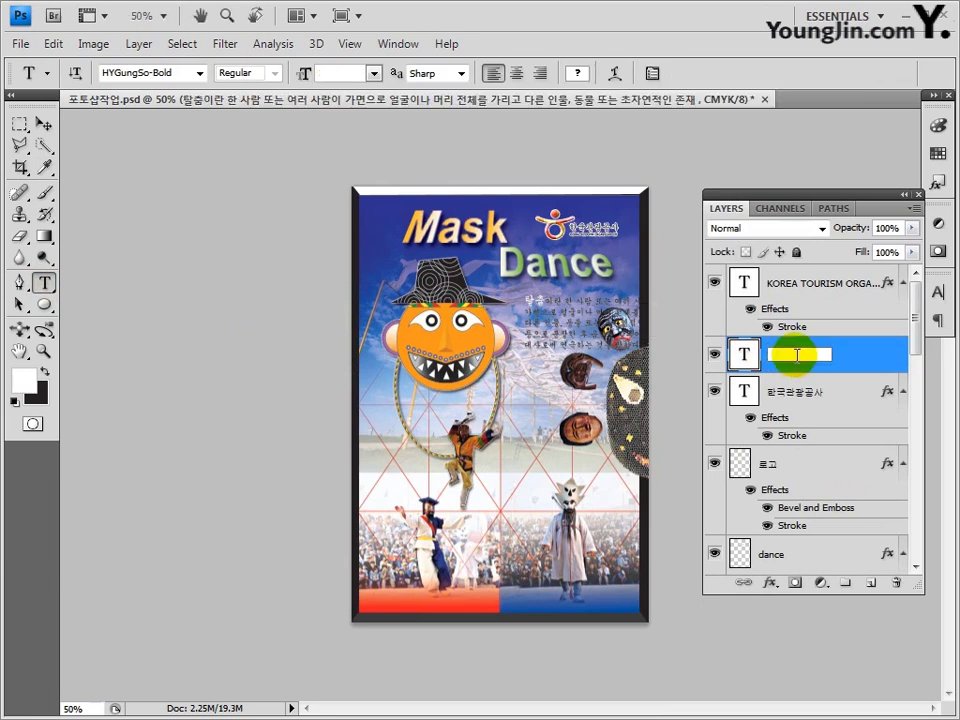
{"action": "type", "text": "문자"}
{"action": "key", "text": "Return"}
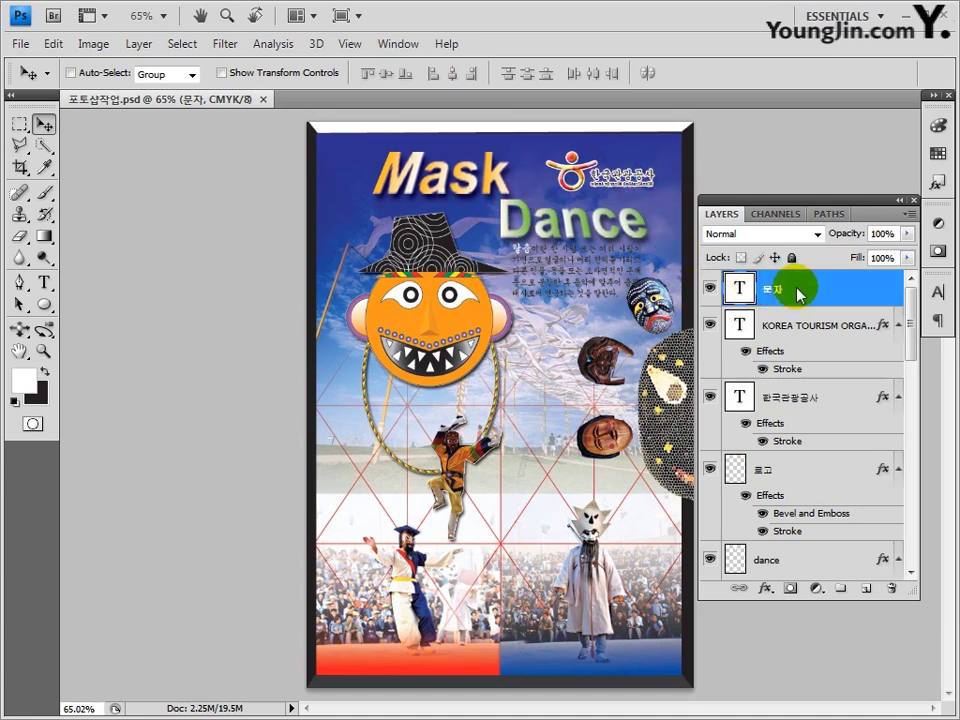
Move the 그리드 layer to the top of the layer stack, above 문자, and hide it.
{"action": "left_click_drag", "start_coordinate": [914, 352], "coordinate": [911, 360]}
{"action": "scroll", "coordinate": [825, 542], "scroll_direction": "down", "scroll_amount": 8}
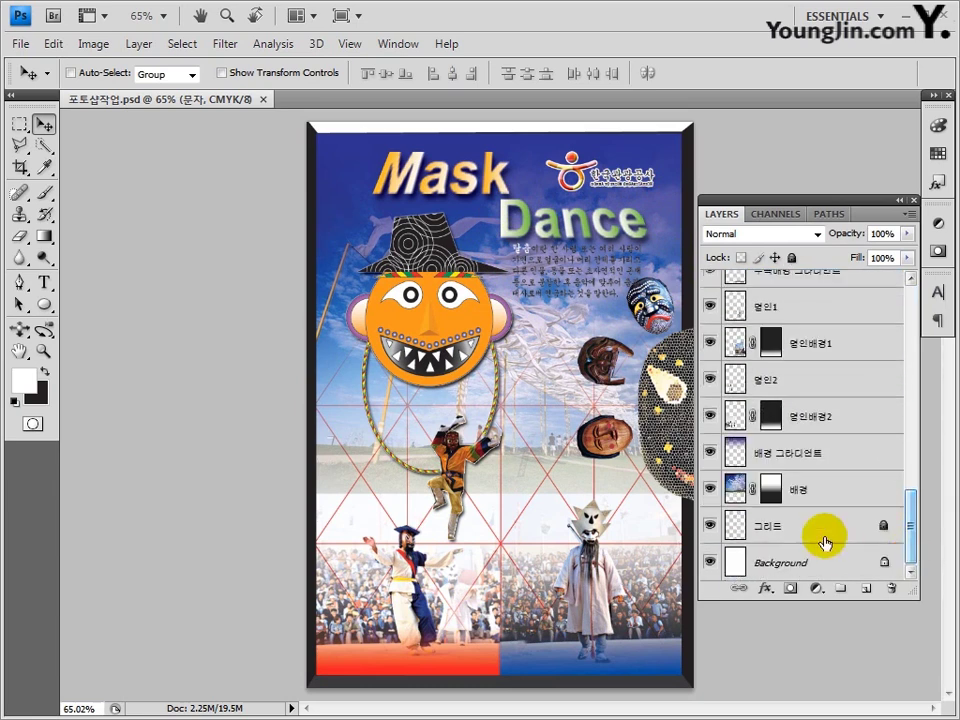
{"action": "scroll", "coordinate": [831, 272], "scroll_direction": "up", "scroll_amount": 10}
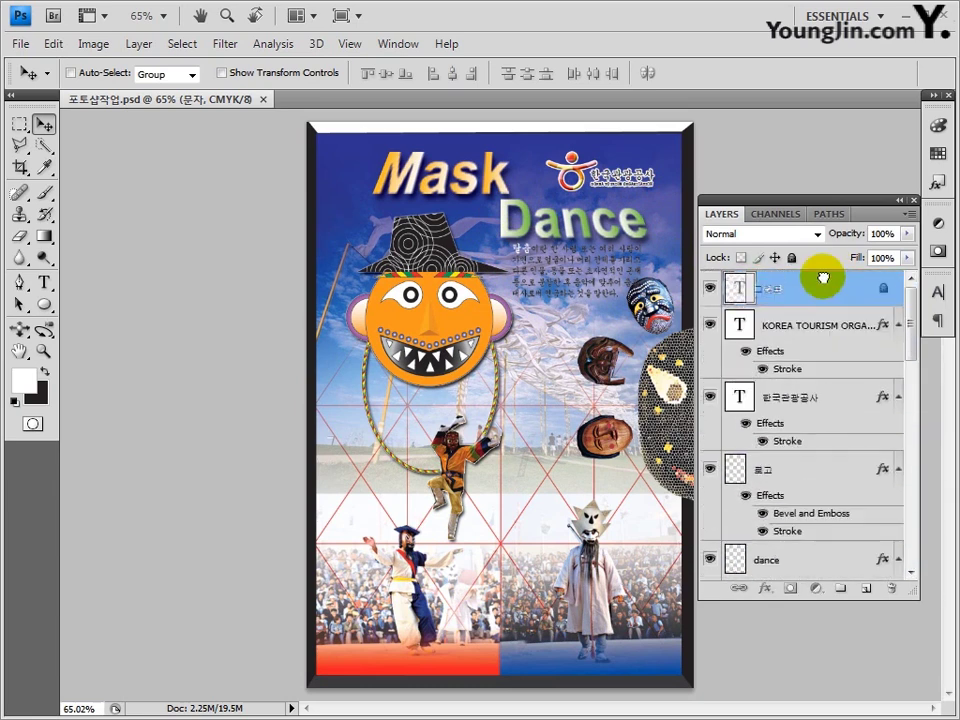
{"action": "left_click", "coordinate": [822, 285]}
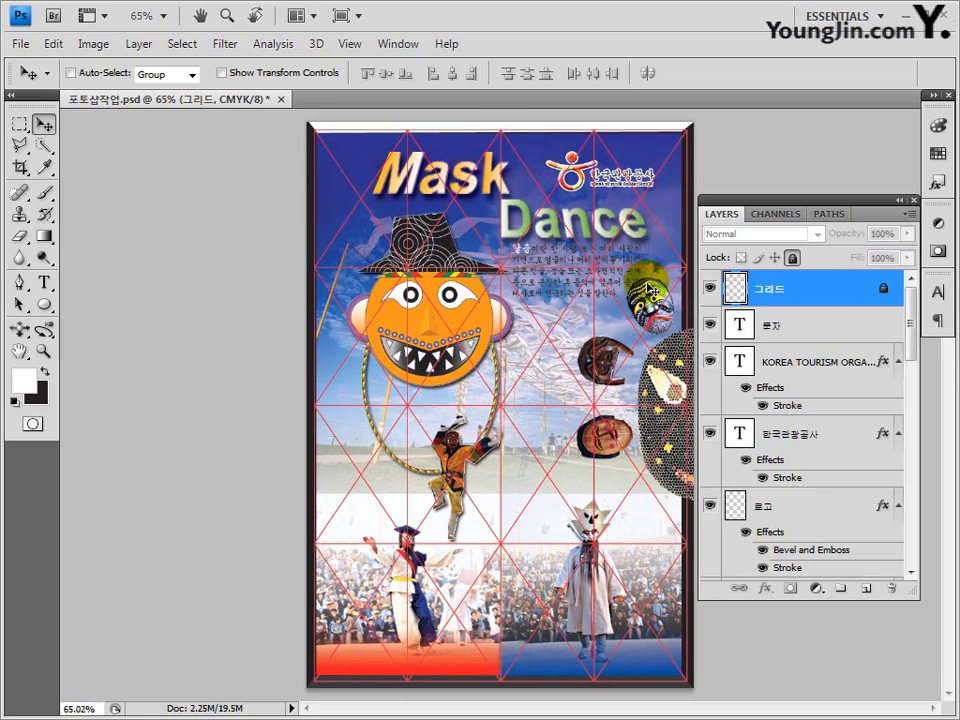
{"action": "left_click", "coordinate": [711, 289]}
{"action": "left_click", "coordinate": [713, 291]}
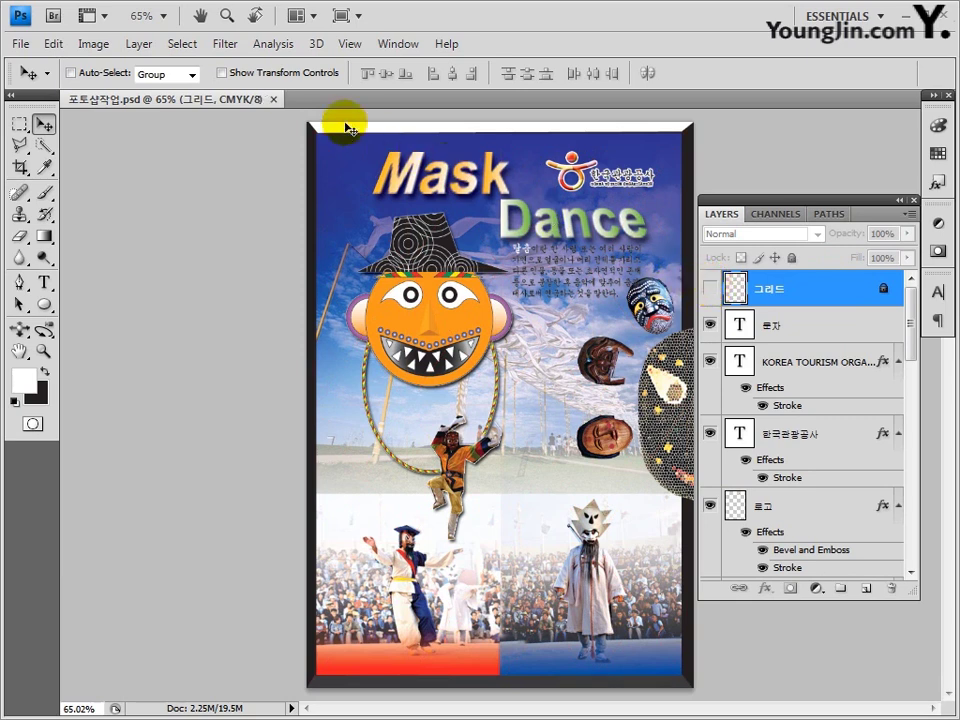
Convert the poster from CMYK to RGB colour mode without flattening its layers.
{"action": "left_click", "coordinate": [93, 44]}
{"action": "left_click", "coordinate": [222, 62]}
{"action": "left_click", "coordinate": [333, 137]}
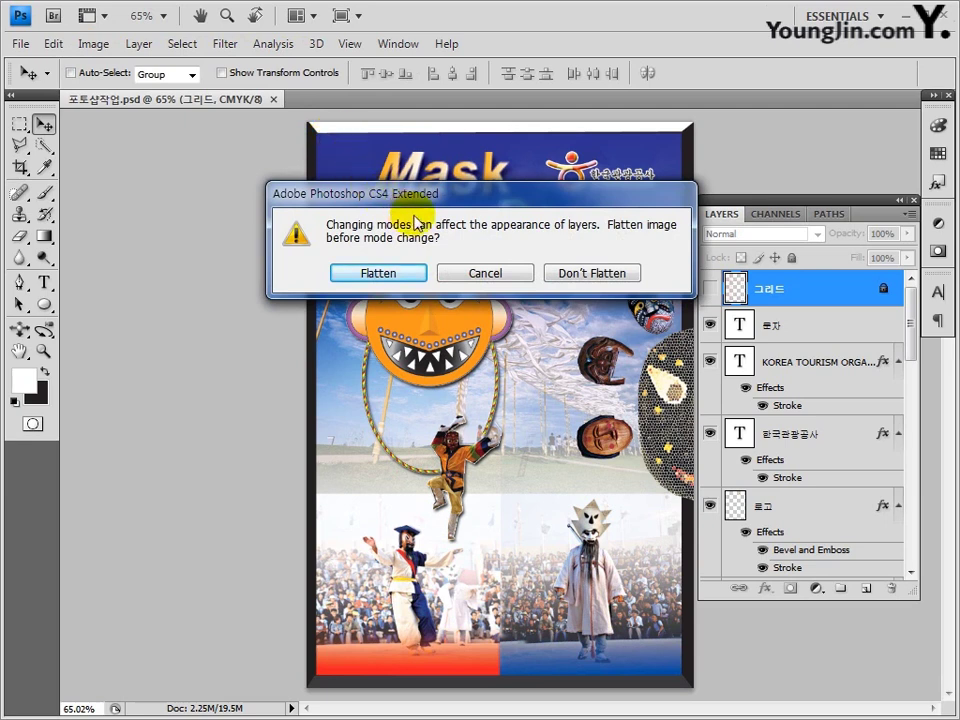
{"action": "left_click", "coordinate": [590, 273]}
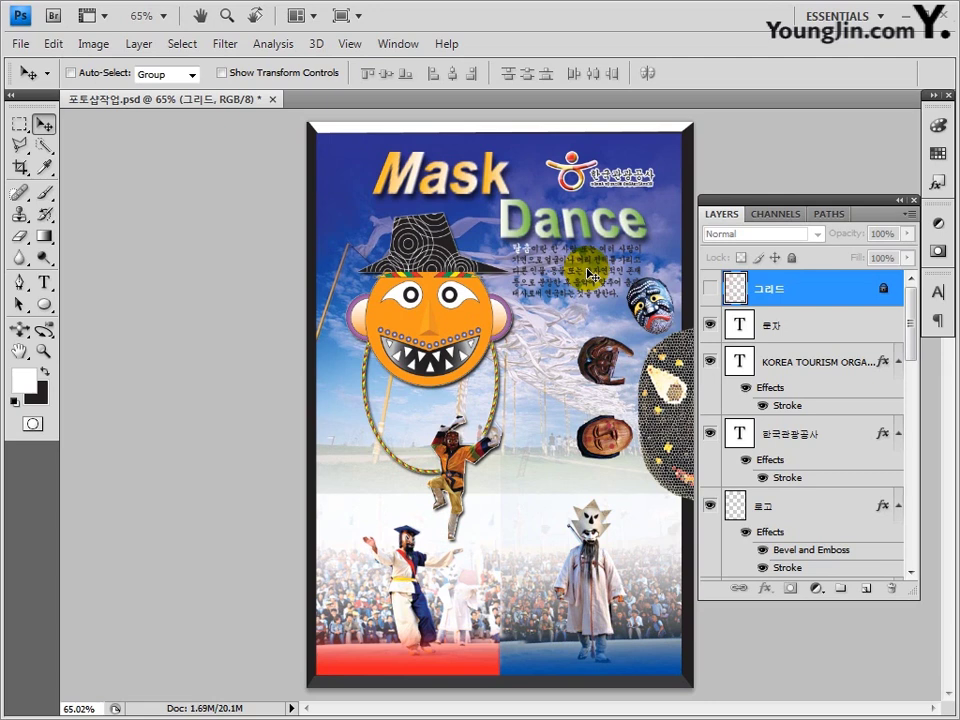
Save the poster in the 작업 folder as the JPEG file 01.jpg with quality 10 (Maximum) and Baseline ("Standard") format.
{"action": "left_click", "coordinate": [20, 44]}
{"action": "left_click", "coordinate": [80, 295]}
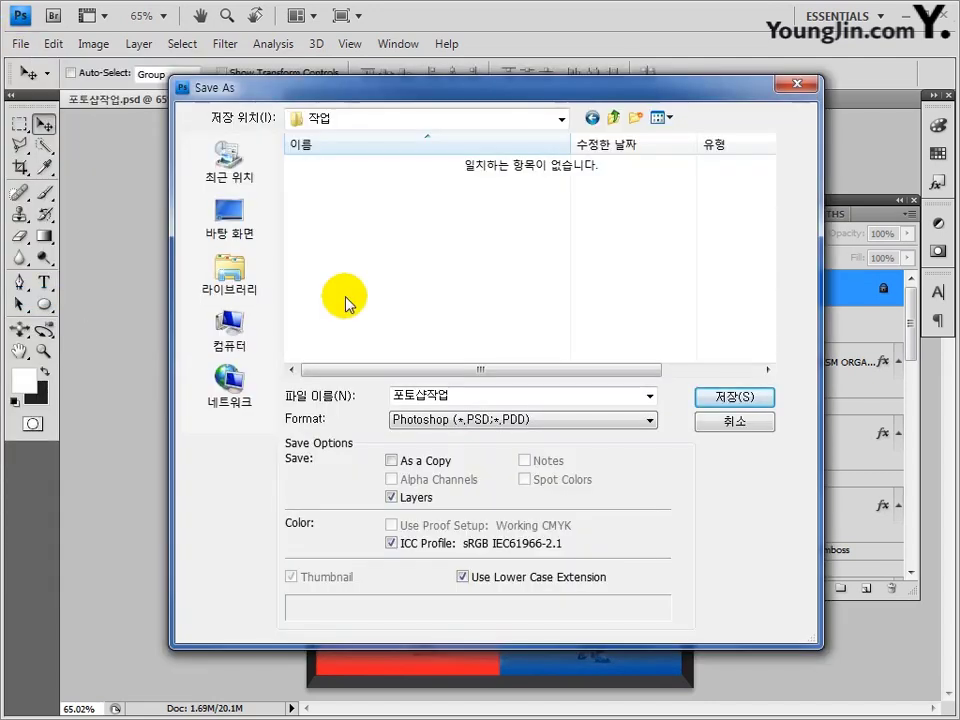
{"action": "double_click", "coordinate": [455, 395]}
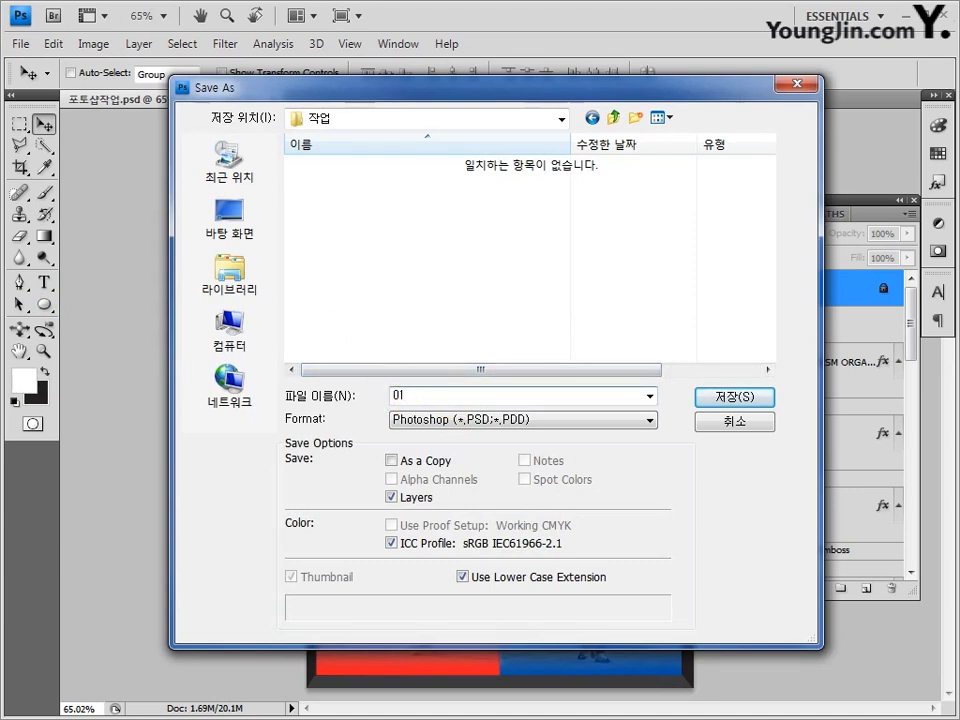
{"action": "left_click", "coordinate": [636, 420]}
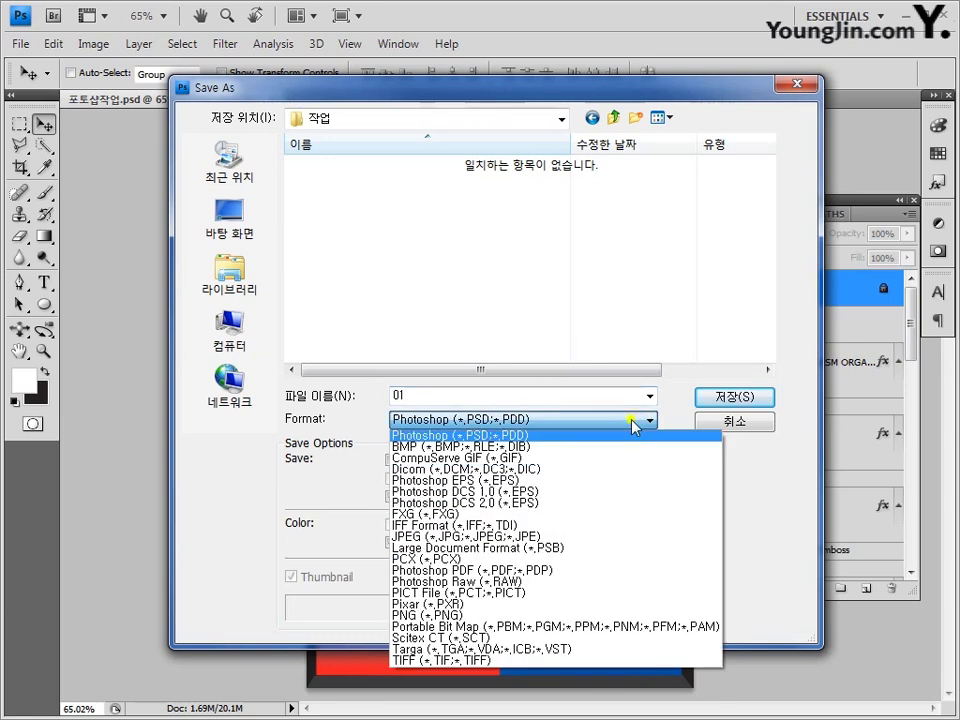
{"action": "left_click", "coordinate": [576, 538]}
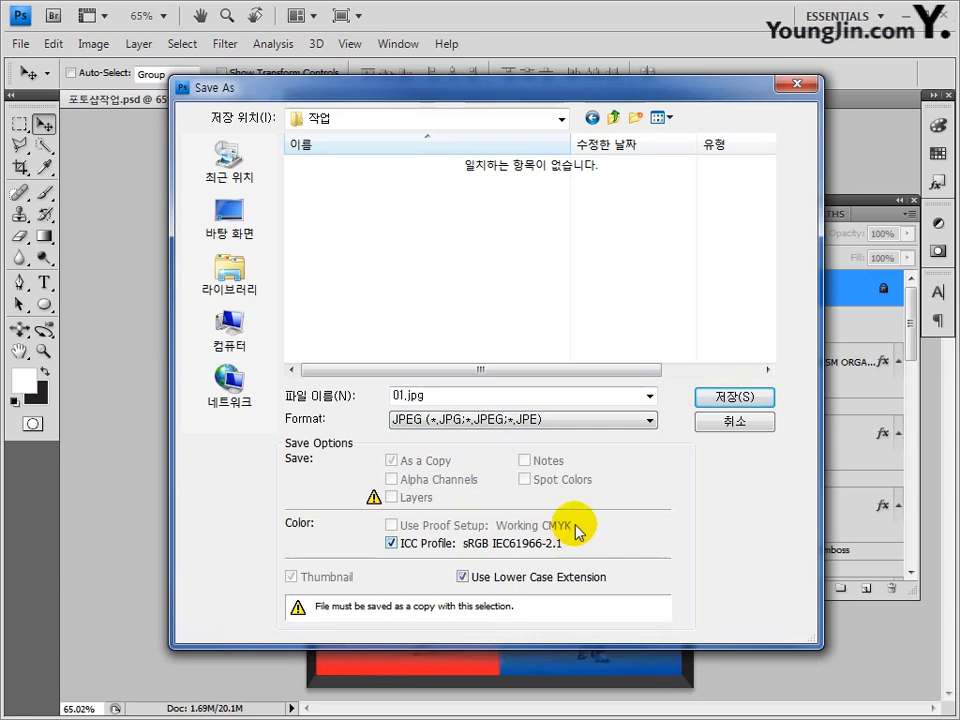
{"action": "left_click", "coordinate": [718, 397]}
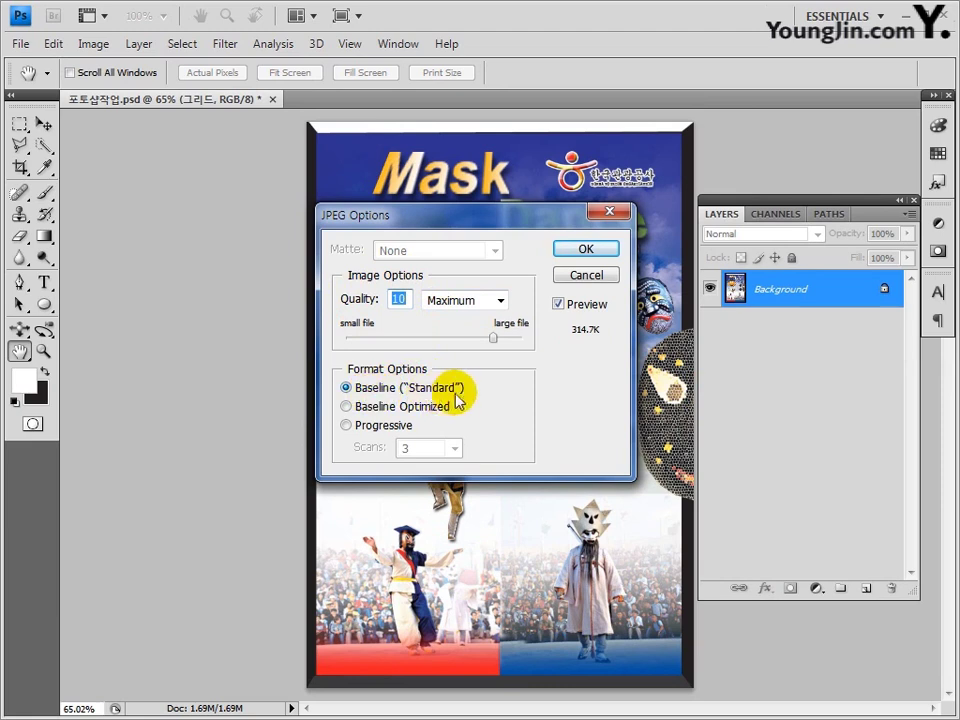
{"action": "left_click", "coordinate": [586, 250]}
Switch to InDesign and start a new one-page A4 document with Facing Pages turned off.
{"action": "left_click", "coordinate": [913, 200]}
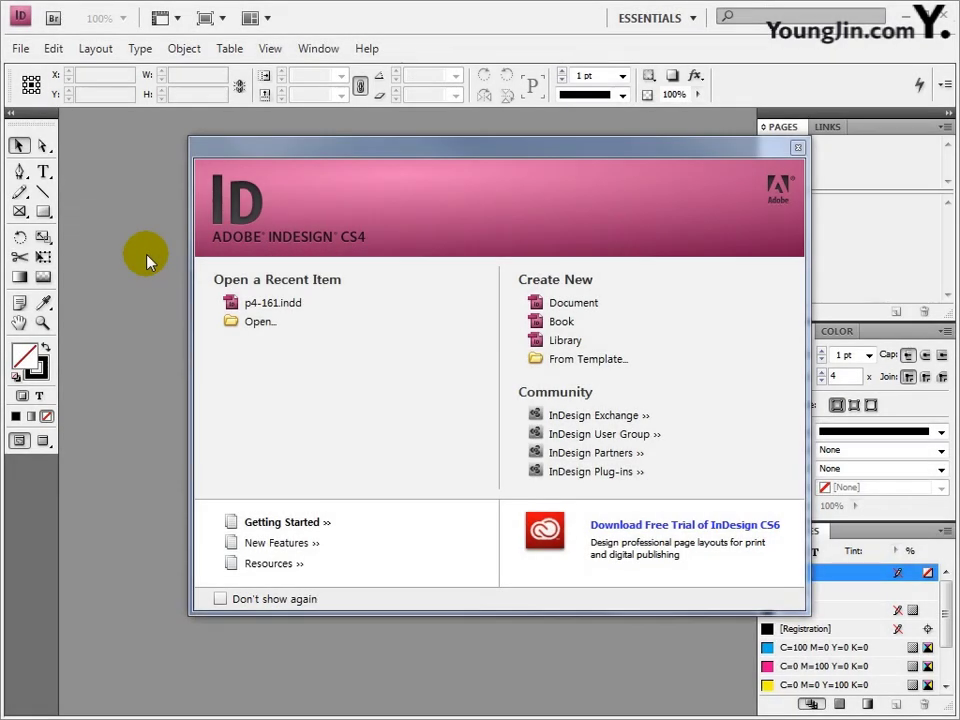
{"action": "left_click", "coordinate": [798, 148]}
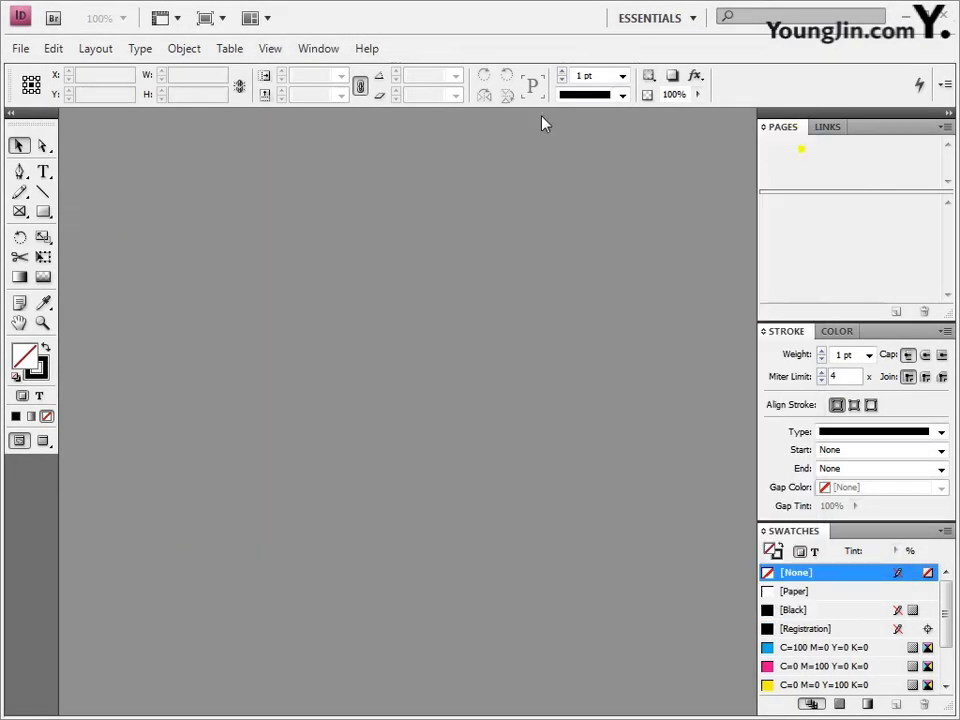
{"action": "left_click", "coordinate": [20, 48]}
{"action": "mouse_move", "coordinate": [45, 71]}
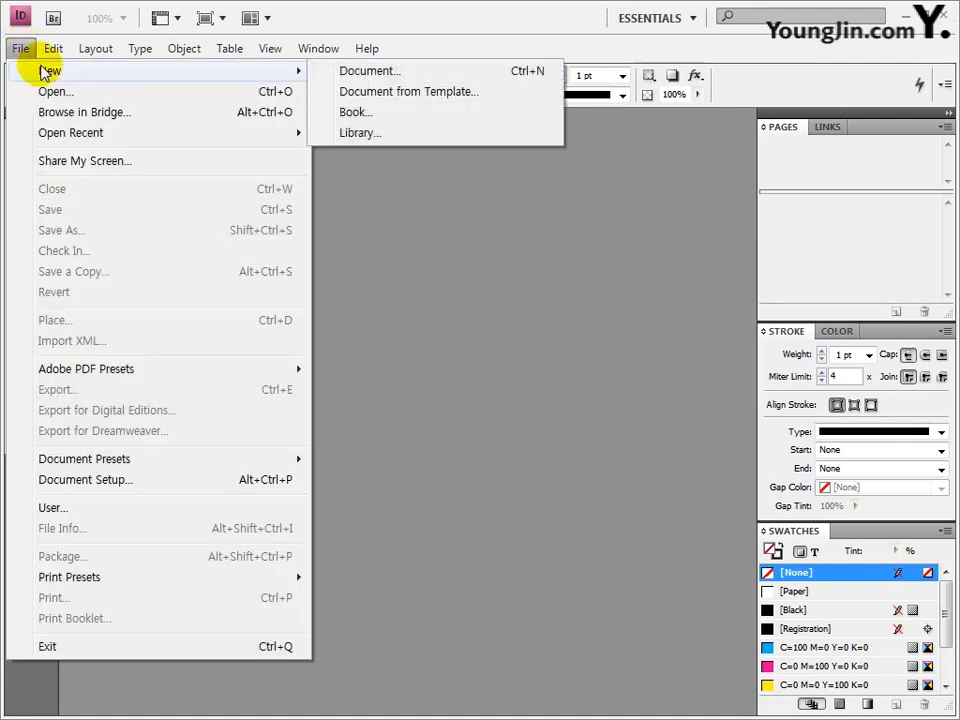
{"action": "left_click", "coordinate": [349, 78]}
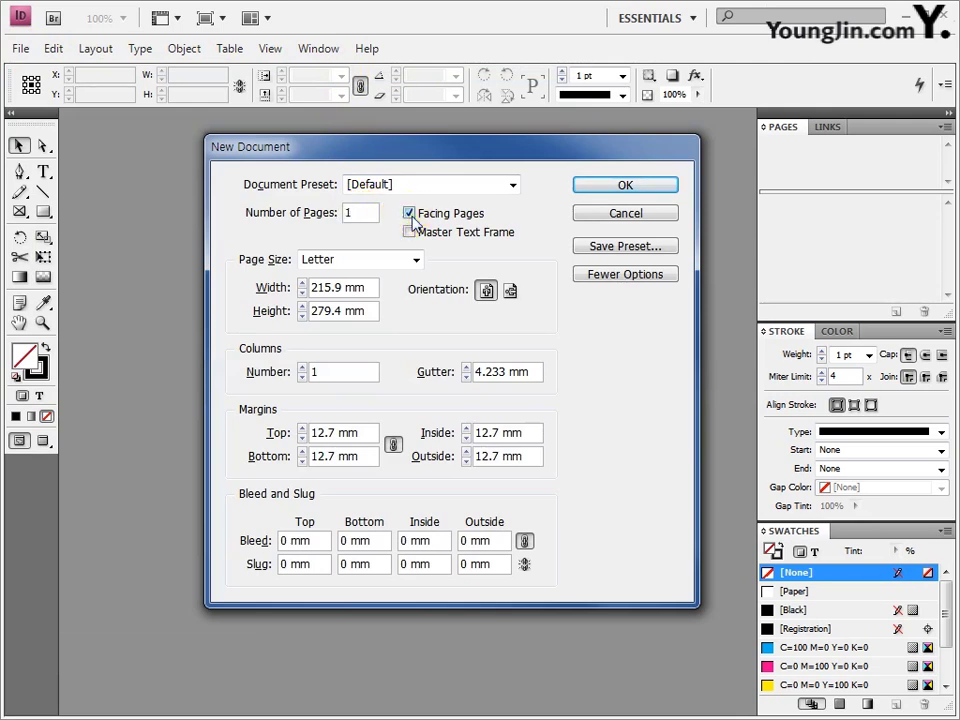
{"action": "left_click", "coordinate": [410, 214]}
{"action": "left_click", "coordinate": [416, 259]}
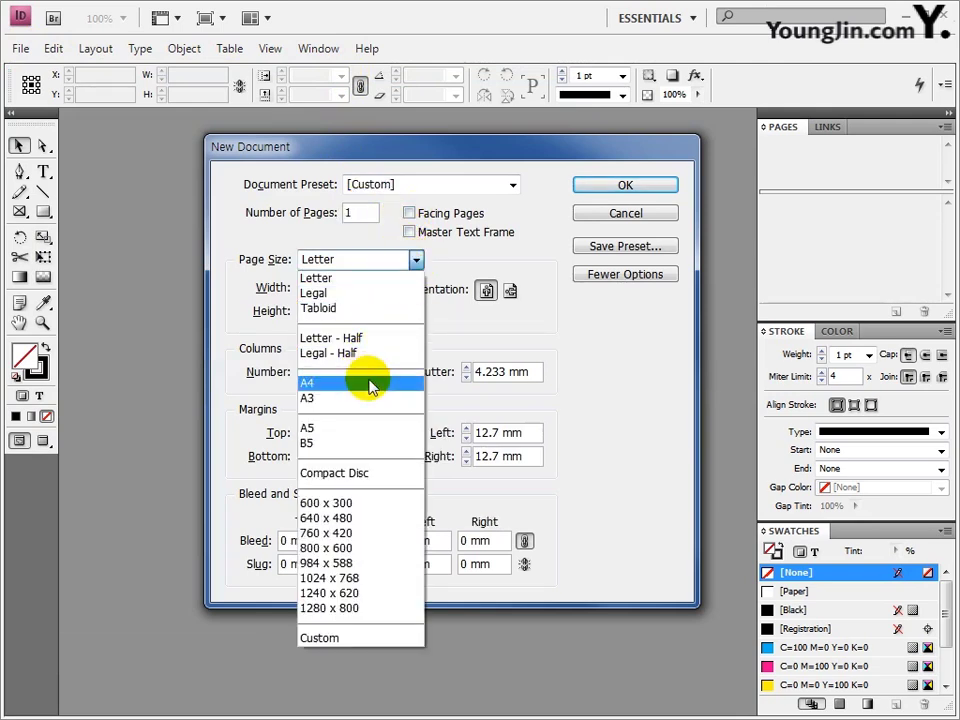
{"action": "left_click", "coordinate": [370, 387]}
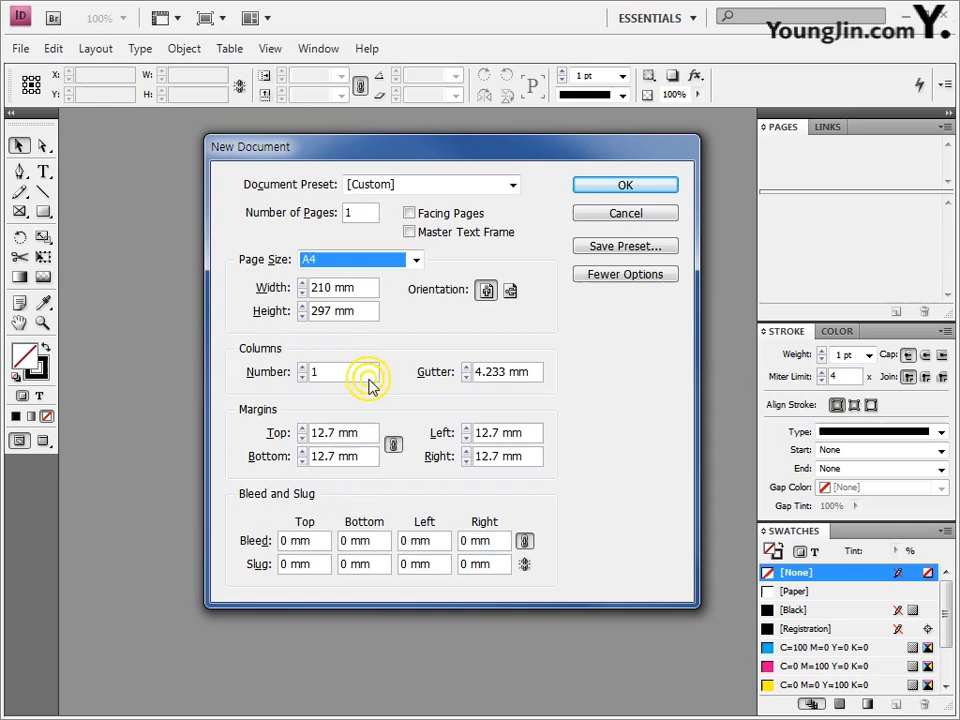
Set the top and bottom margins to 30.5 mm and the left and right margins to 24.5 mm, and create the document.
{"action": "triple_click", "coordinate": [336, 432]}
{"action": "type", "text": "30.5"}
{"action": "left_click", "coordinate": [328, 458]}
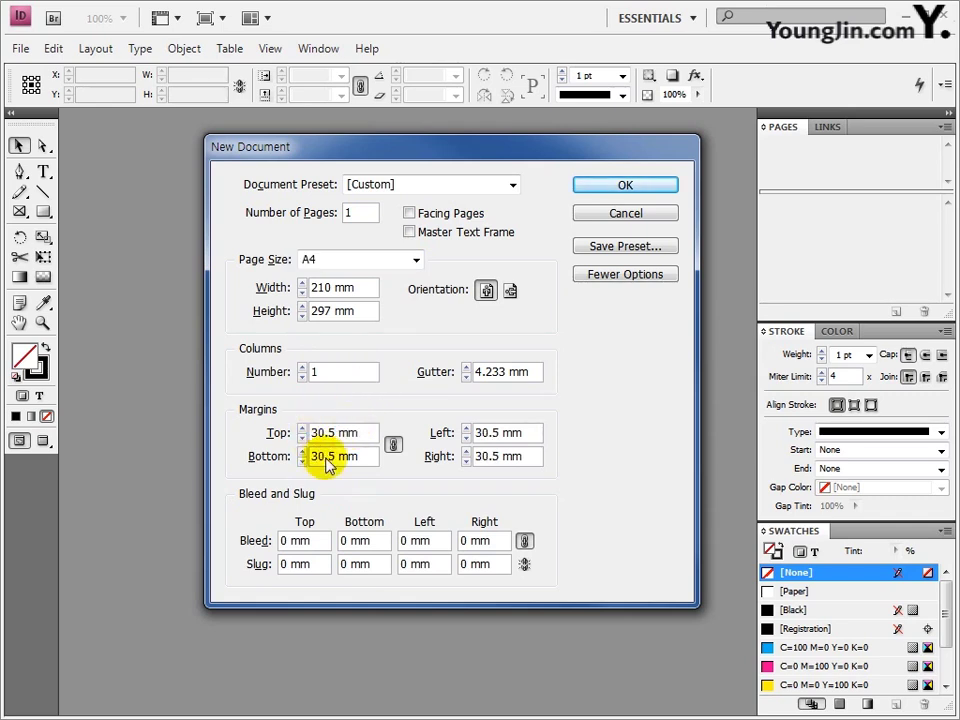
{"action": "left_click", "coordinate": [392, 444]}
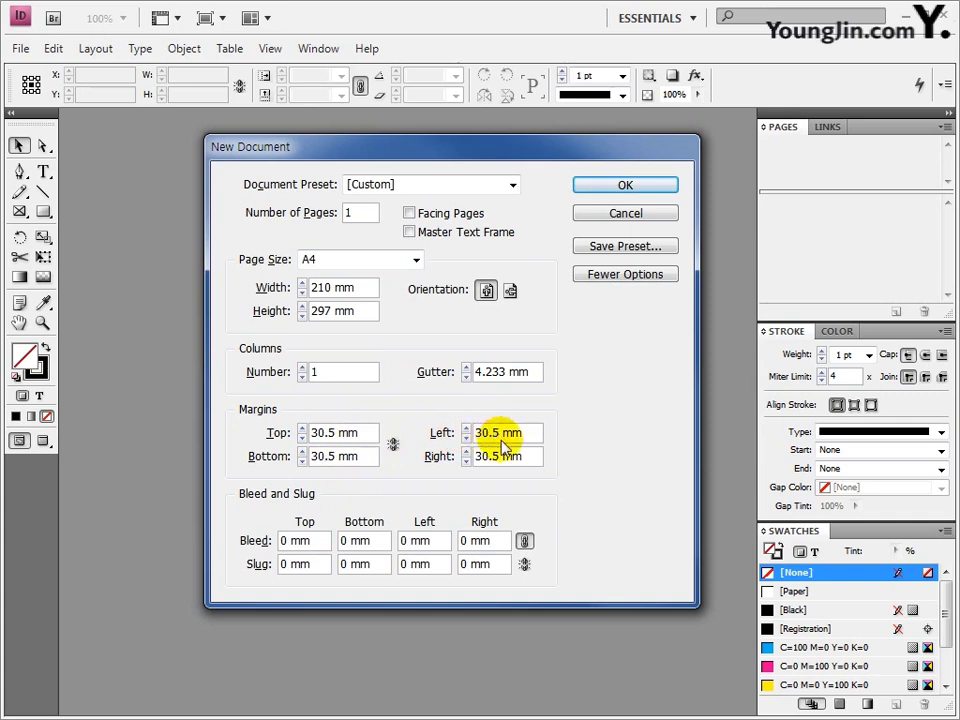
{"action": "triple_click", "coordinate": [460, 456]}
{"action": "type", "text": "24.5"}
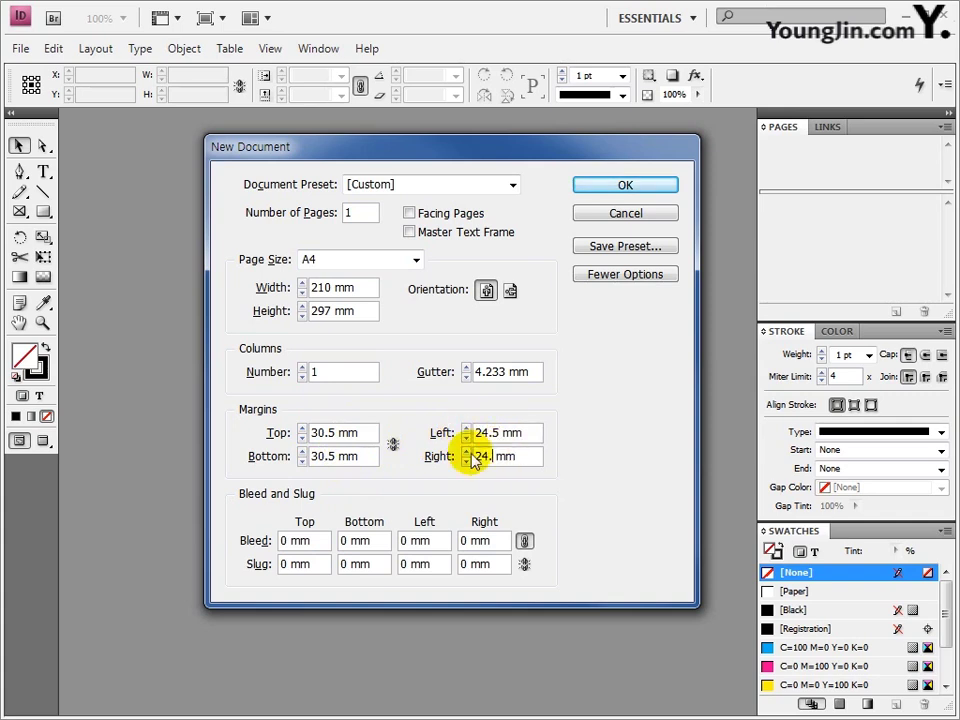
{"action": "left_click", "coordinate": [622, 190]}
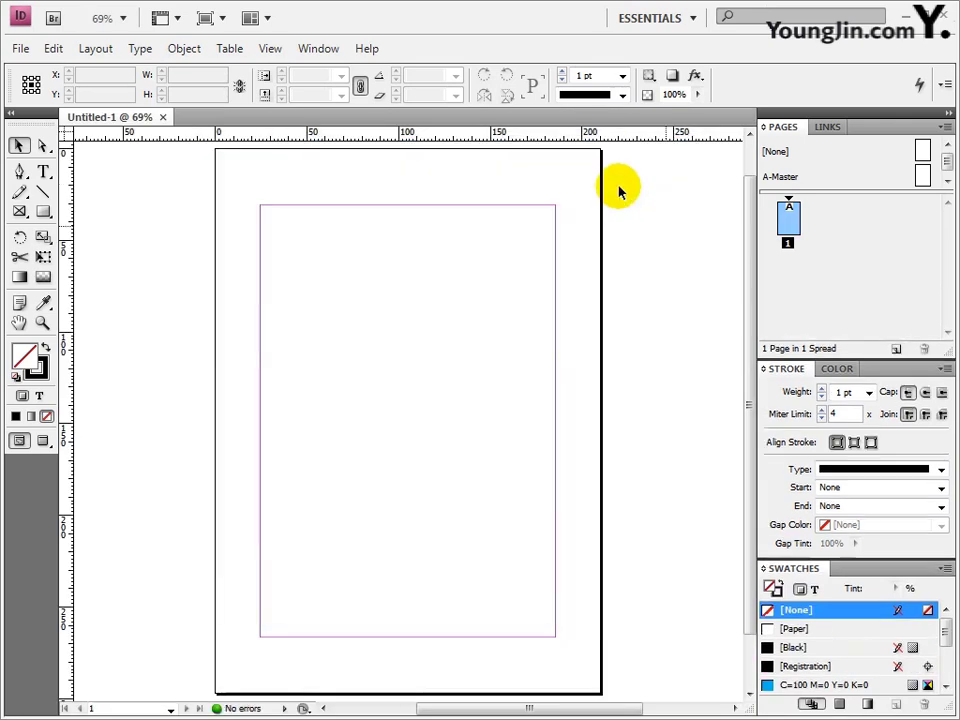
Collapse the docked panels and move the ruler zero point to the upper-left corner of the margin frame.
{"action": "left_click", "coordinate": [947, 112]}
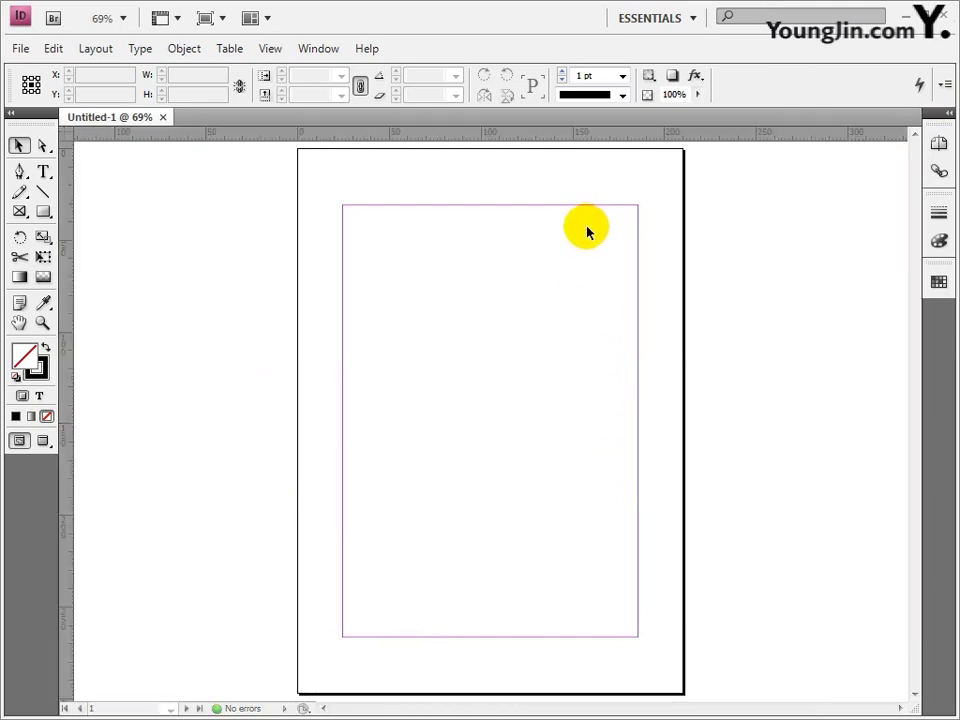
{"action": "left_click", "coordinate": [586, 232]}
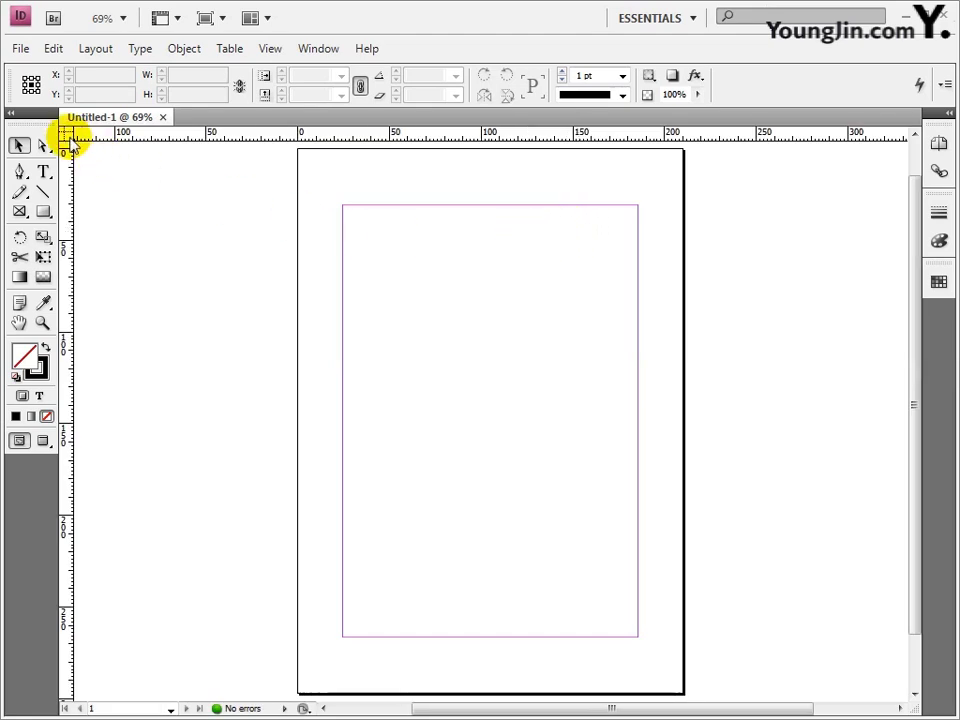
{"action": "left_click_drag", "start_coordinate": [70, 140], "coordinate": [342, 205]}
Add a vertical guide at X 3 mm and a horizontal guide at Y 3 mm inside the upper-left margin corner.
{"action": "left_click", "coordinate": [42, 322]}
{"action": "left_click", "coordinate": [469, 654]}
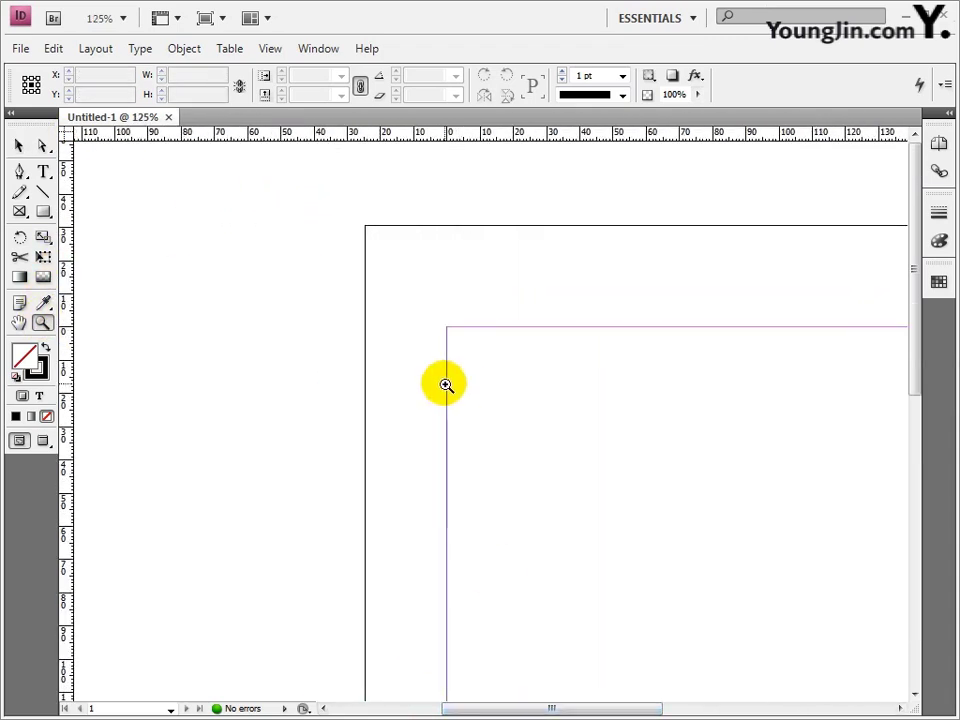
{"action": "left_click", "coordinate": [446, 384]}
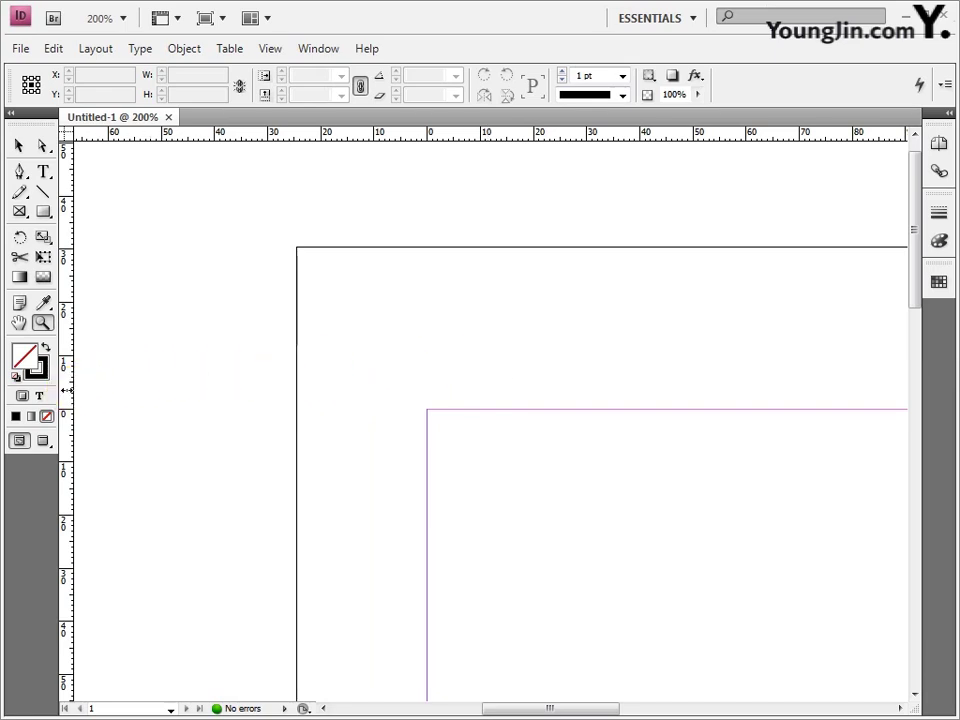
{"action": "left_click_drag", "start_coordinate": [66, 392], "coordinate": [444, 411]}
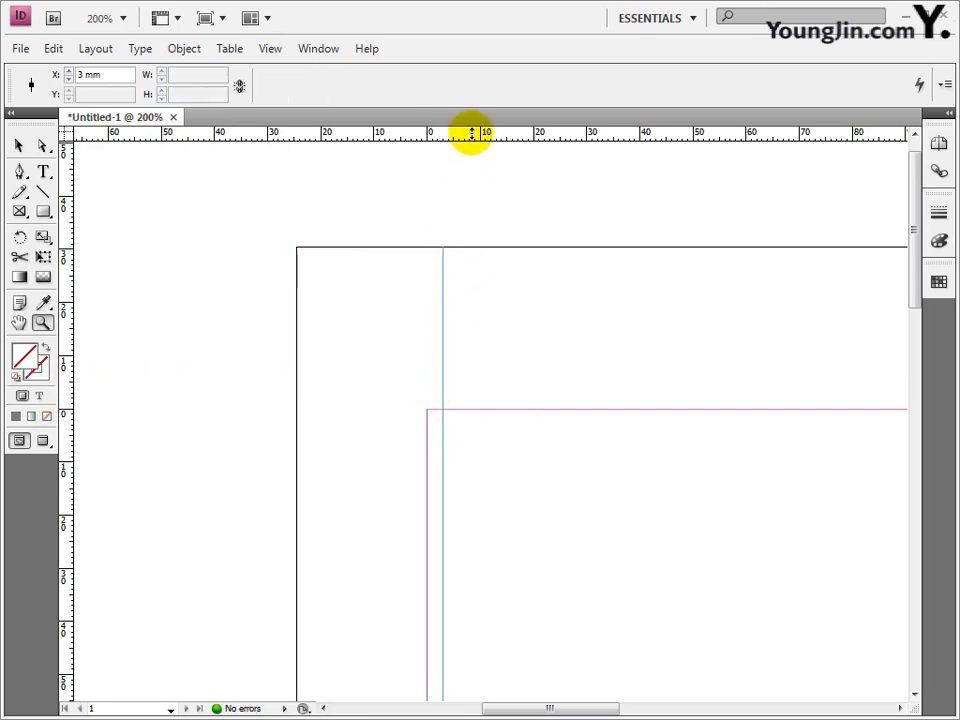
{"action": "left_click_drag", "start_coordinate": [471, 133], "coordinate": [467, 426]}
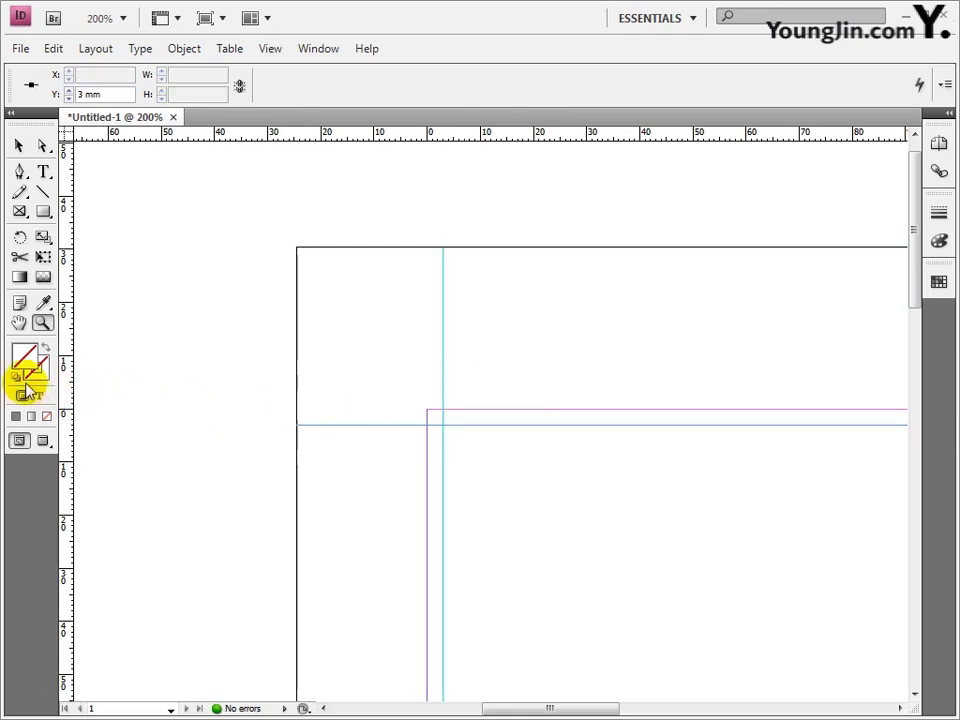
Add a vertical guide at X 158 mm and a horizontal guide at Y 233 mm inside the lower-right margin corner.
{"action": "double_click", "coordinate": [19, 322]}
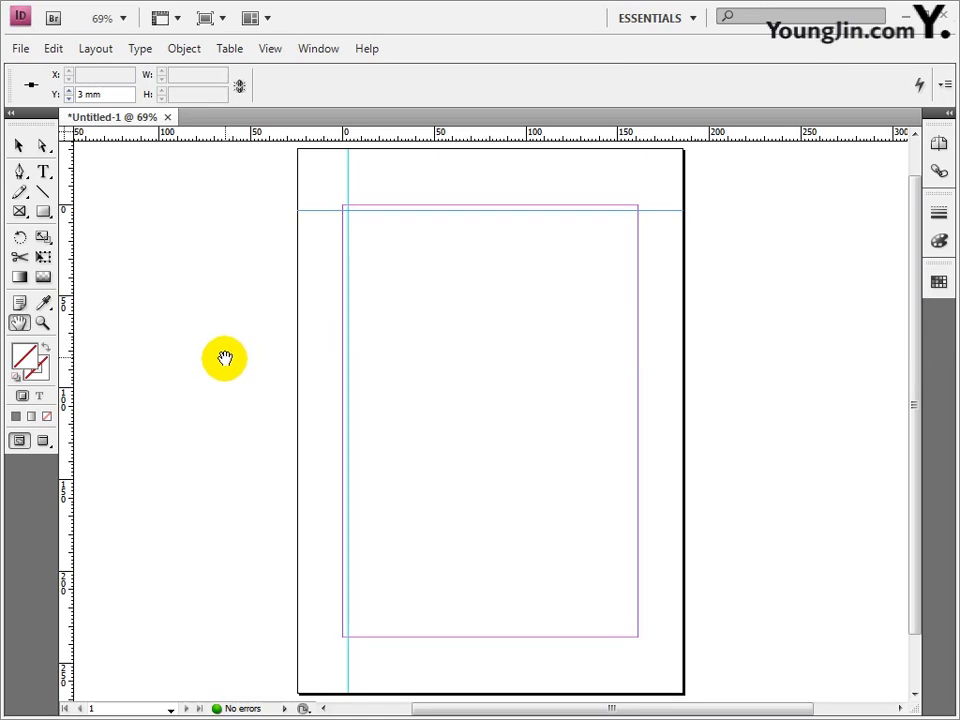
{"action": "left_click", "coordinate": [42, 322]}
{"action": "left_click", "coordinate": [640, 604]}
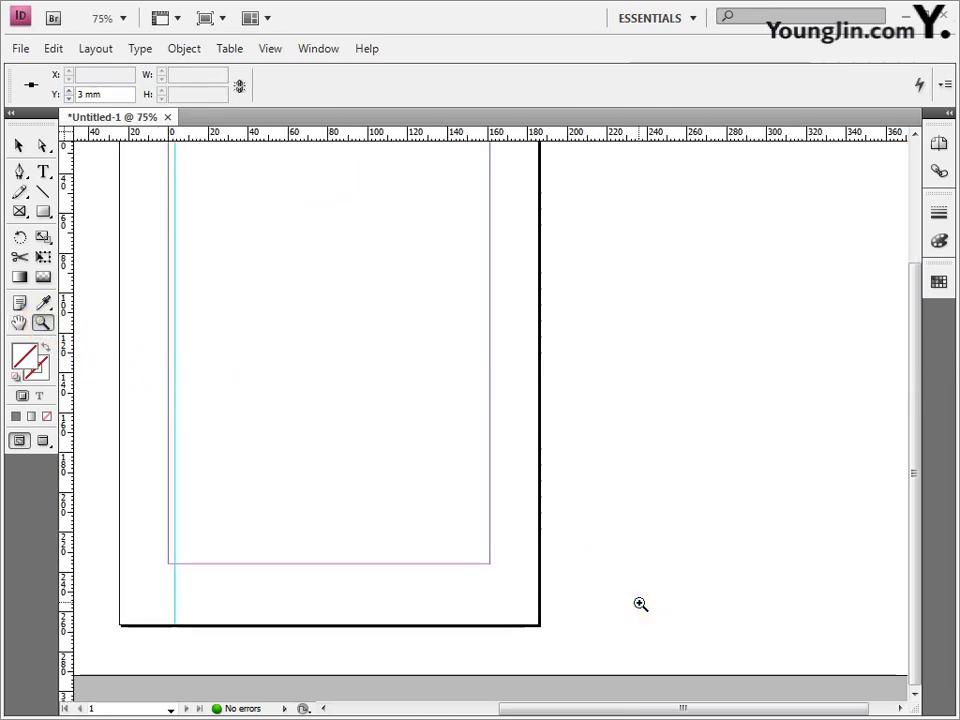
{"action": "left_click", "coordinate": [493, 591]}
{"action": "left_click", "coordinate": [504, 519]}
{"action": "left_click", "coordinate": [474, 499]}
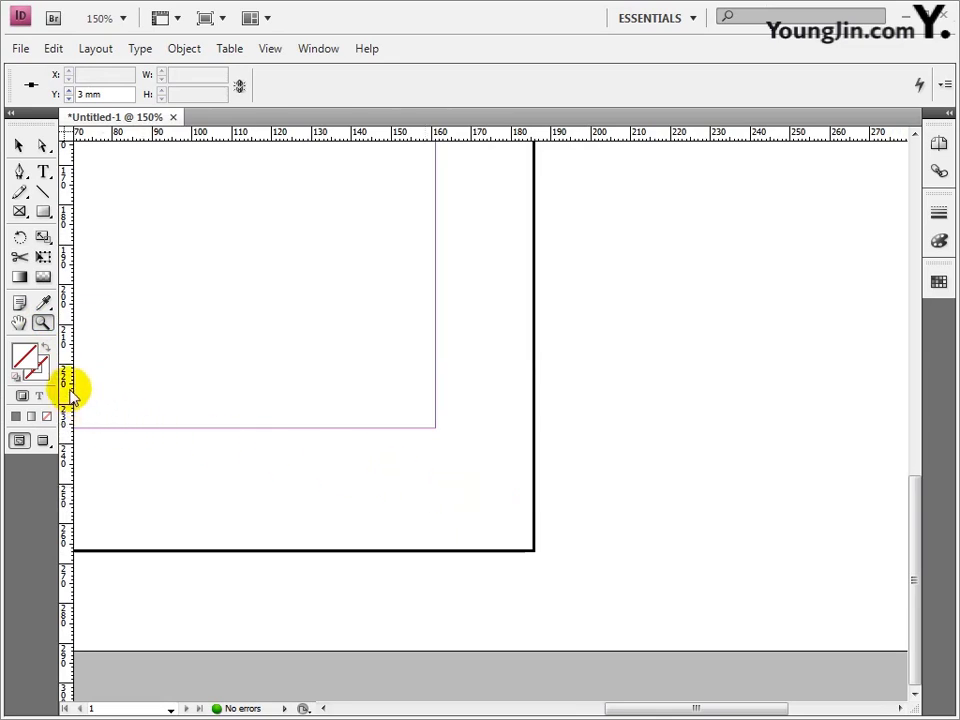
{"action": "left_click_drag", "start_coordinate": [71, 392], "coordinate": [424, 414]}
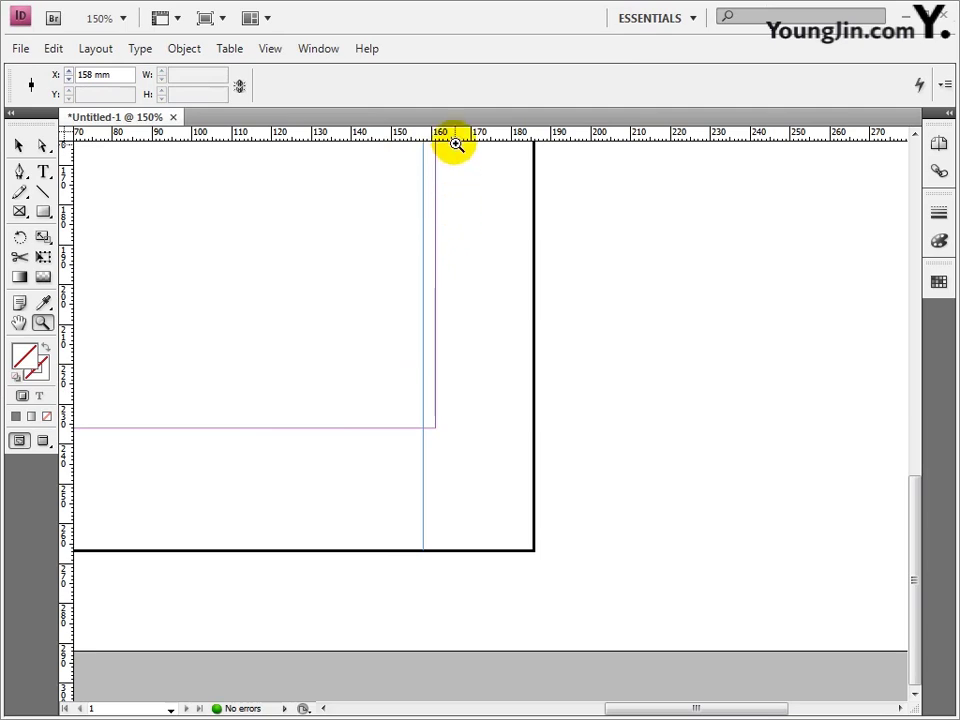
{"action": "left_click_drag", "start_coordinate": [461, 137], "coordinate": [449, 418]}
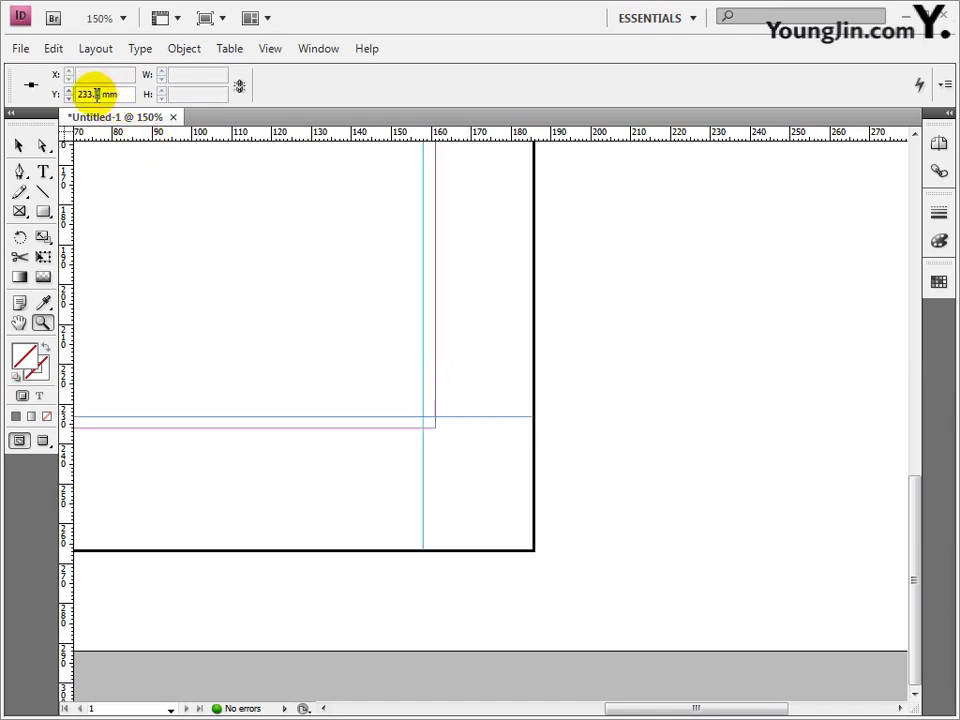
{"action": "type", "text": "233"}
{"action": "key", "text": "Return"}
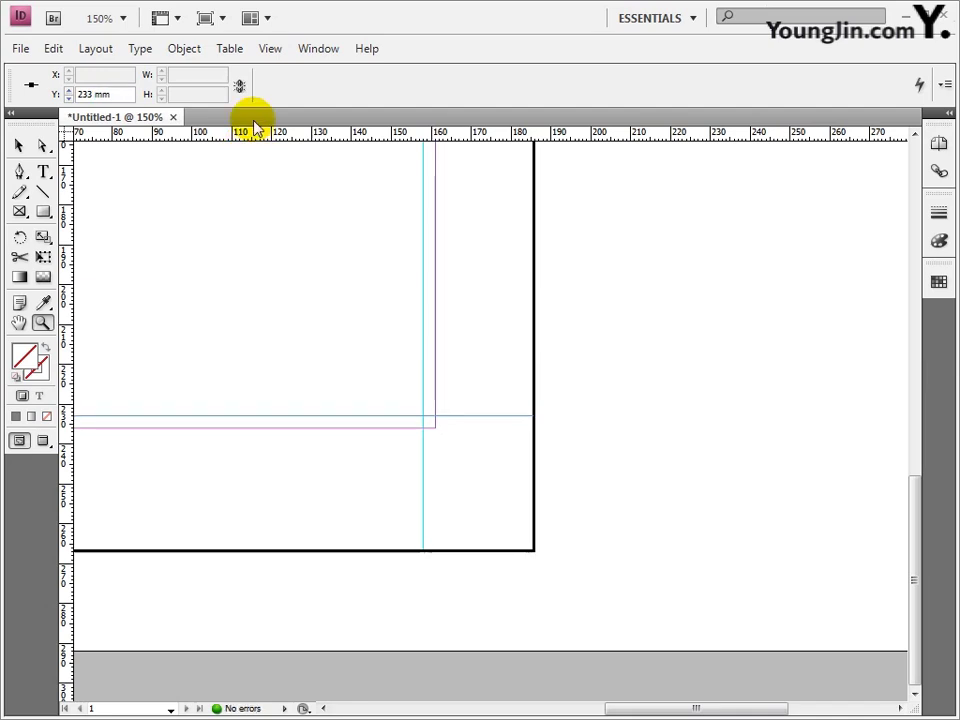
Draw a vertical and a horizontal trim mark, each 5 mm long with a 1 pt stroke, just outside the upper-left margin corner.
{"action": "double_click", "coordinate": [19, 322]}
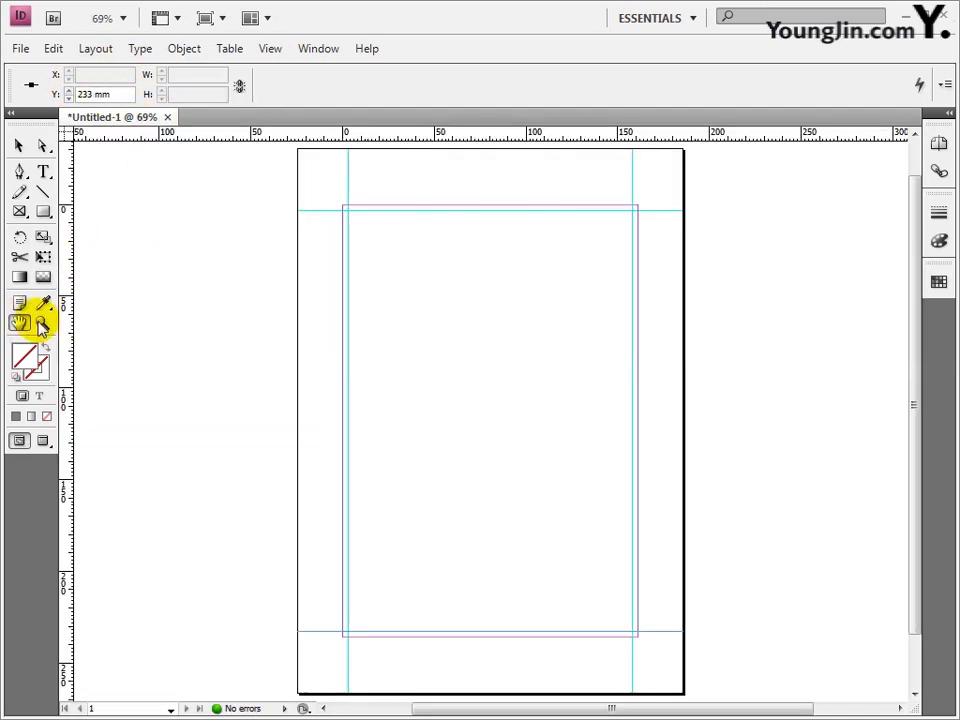
{"action": "left_click", "coordinate": [42, 322]}
{"action": "left_click", "coordinate": [572, 264]}
{"action": "left_click", "coordinate": [489, 279]}
{"action": "scroll", "coordinate": [461, 311], "scroll_direction": "down", "scroll_amount": 1}
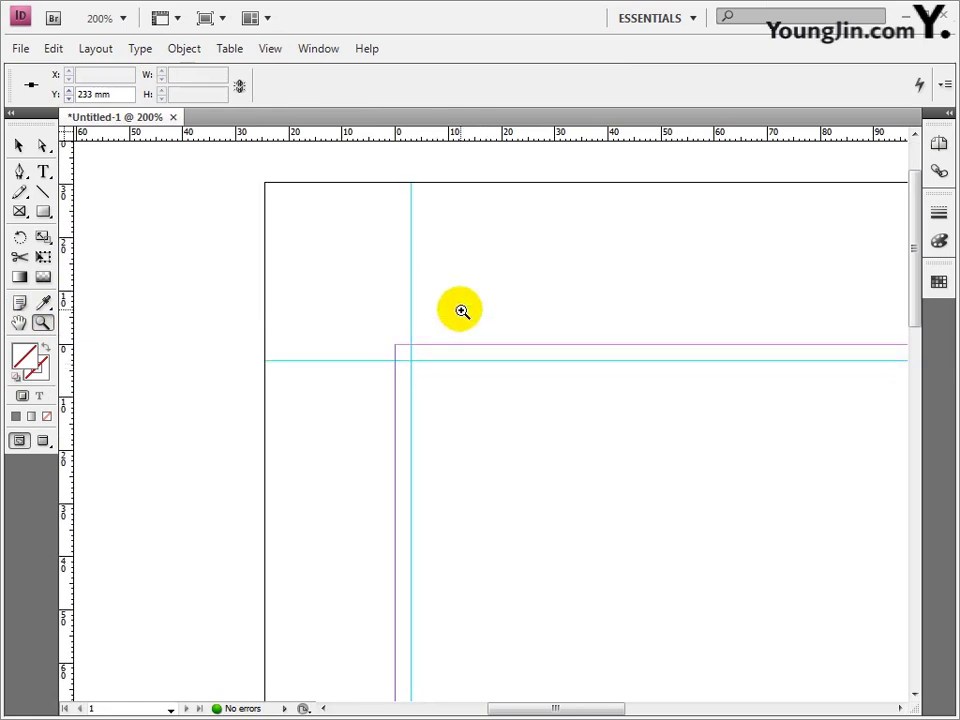
{"action": "left_click", "coordinate": [42, 191]}
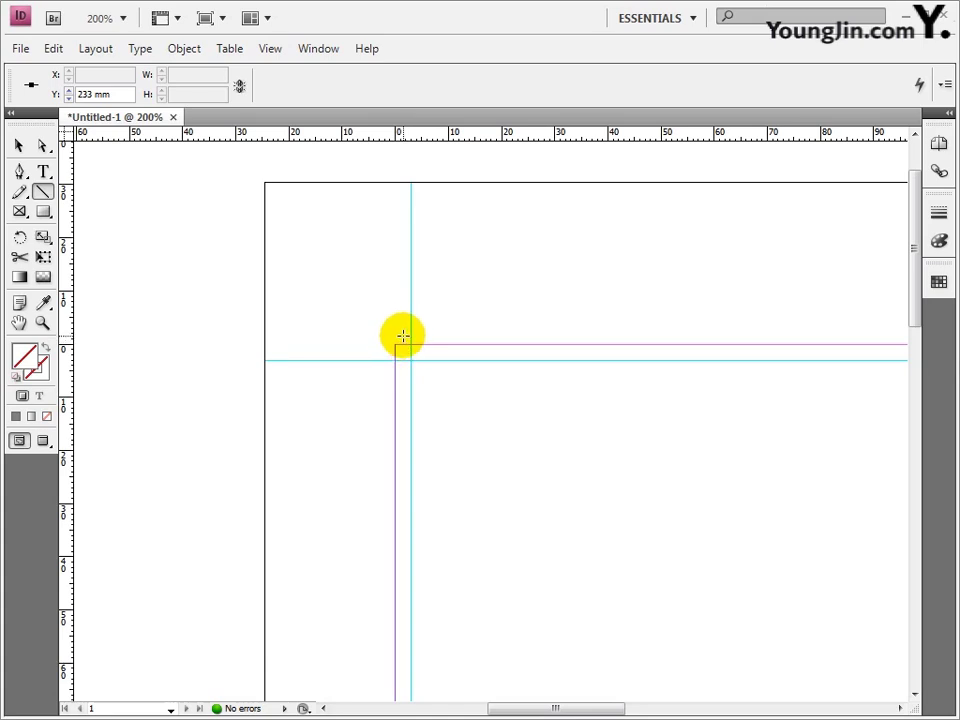
{"action": "mouse_move", "coordinate": [402, 336]}
{"action": "left_mouse_down"}
{"action": "mouse_move", "coordinate": [399, 291]}
{"action": "mouse_move", "coordinate": [399, 311]}
{"action": "left_mouse_up"}
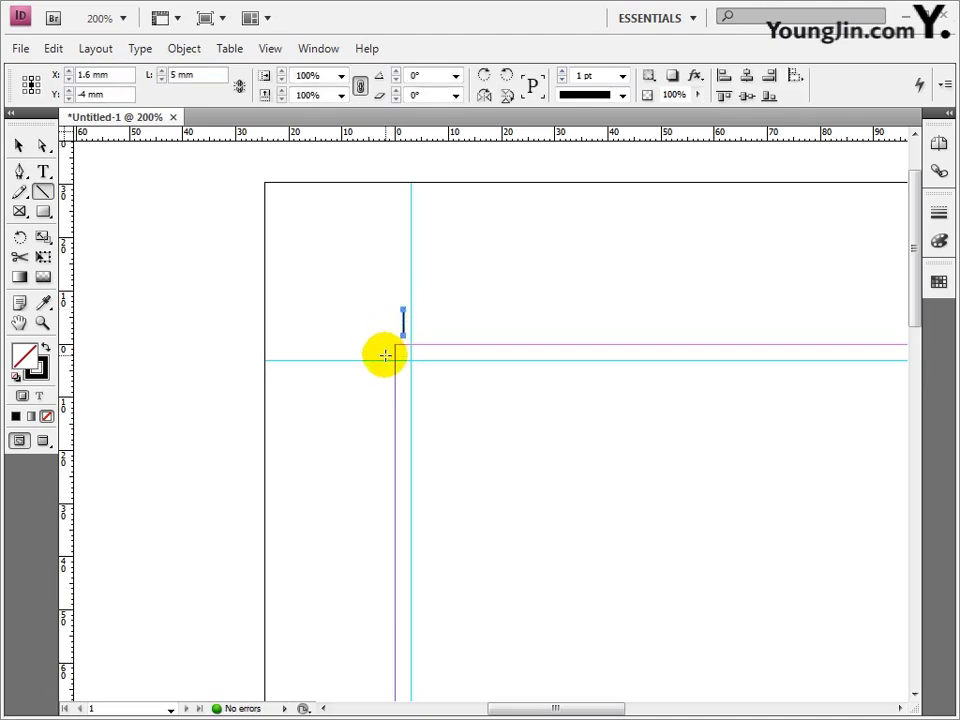
{"action": "left_click_drag", "start_coordinate": [385, 355], "coordinate": [360, 354]}
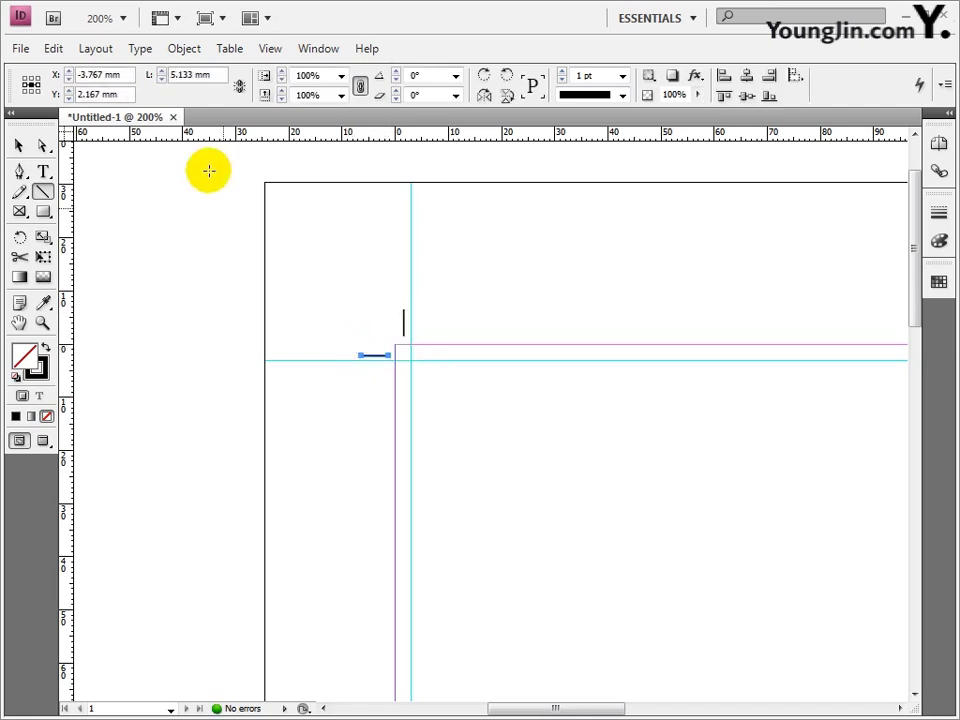
{"action": "key", "text": "BackSpace"}
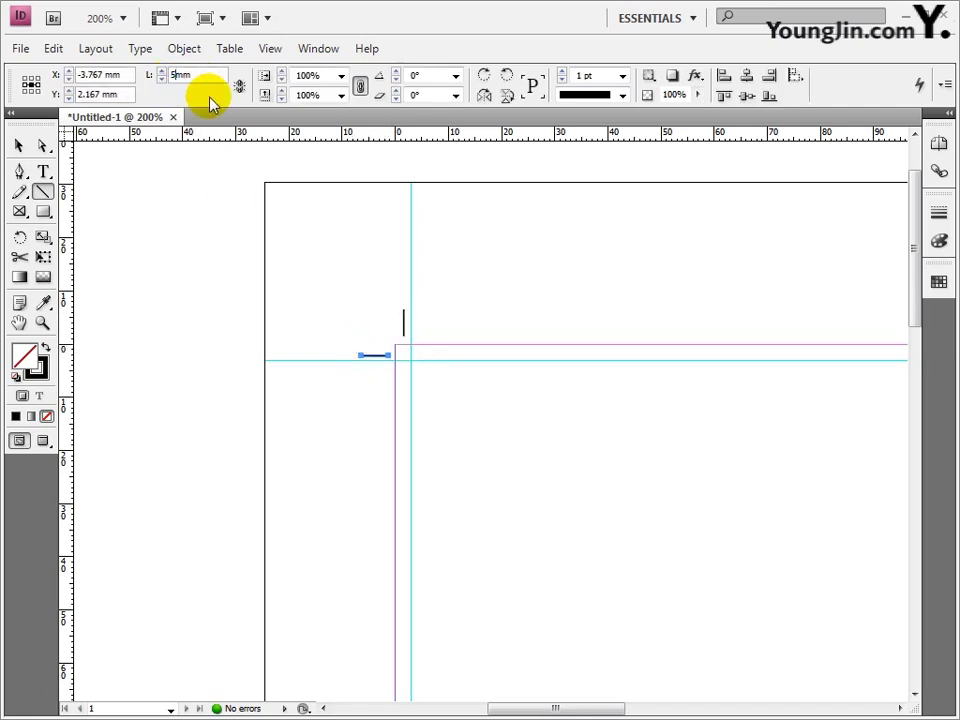
{"action": "key", "text": "Return"}
Align the two trim marks with the 3 mm guides so they end at the margin edges, and select both.
{"action": "left_click", "coordinate": [20, 146]}
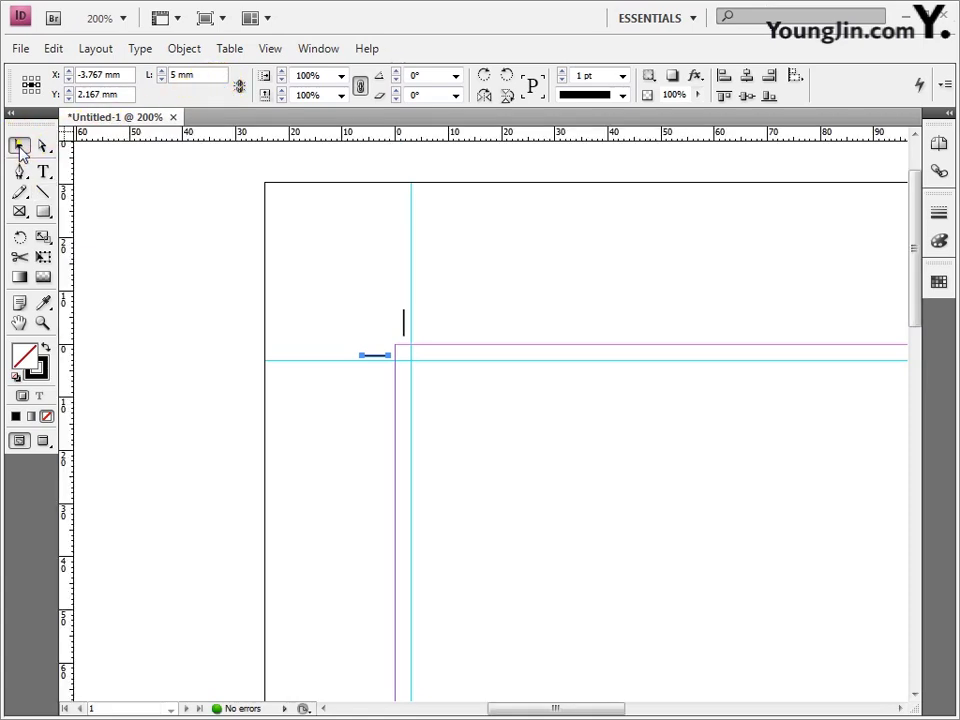
{"action": "left_click_drag", "start_coordinate": [376, 362], "coordinate": [406, 330]}
{"action": "left_click", "coordinate": [442, 338], "text": "ctrl"}
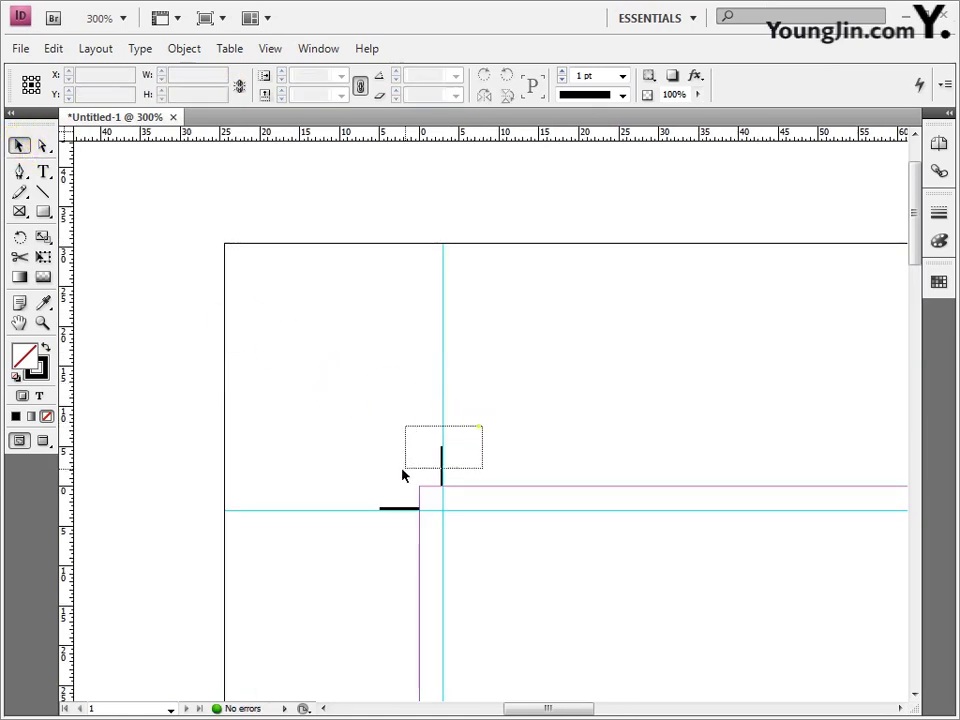
{"action": "left_click_drag", "start_coordinate": [352, 521], "coordinate": [352, 521]}
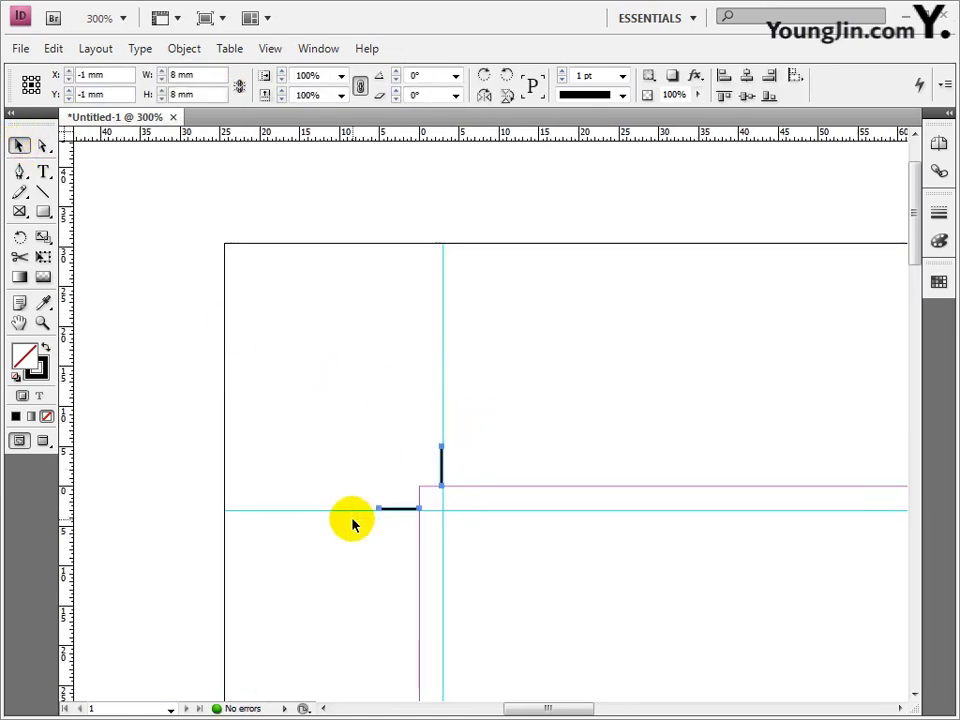
Paste a copy of the two selected trim marks near the upper-right margin corner of the page.
{"action": "double_click", "coordinate": [20, 323]}
{"action": "left_click", "coordinate": [42, 324]}
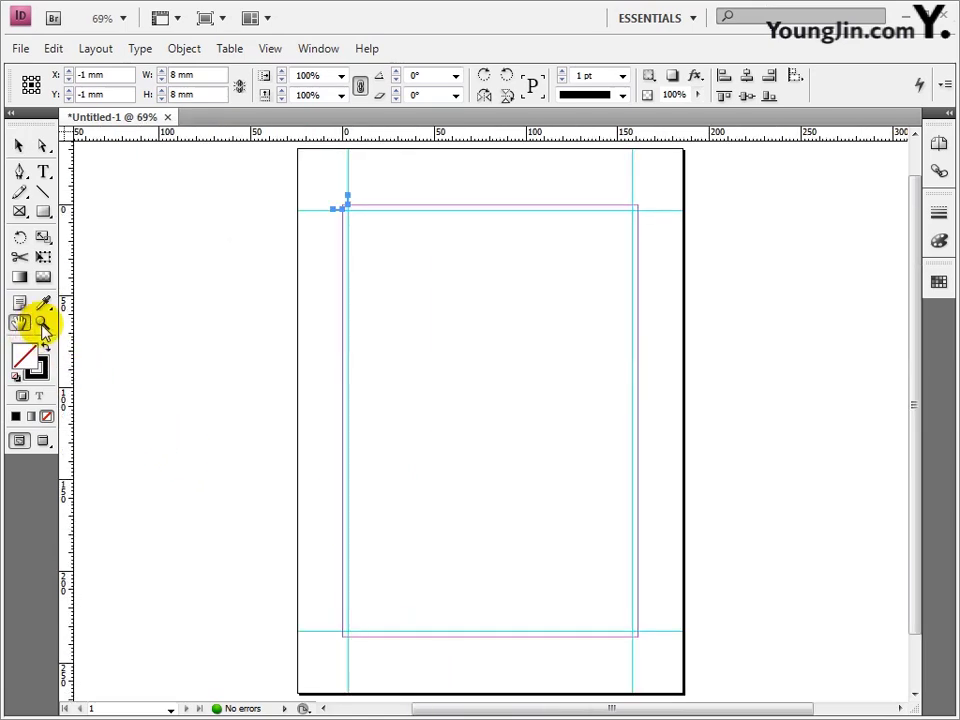
{"action": "left_click", "coordinate": [640, 260]}
{"action": "left_click", "coordinate": [485, 330]}
{"action": "left_click", "coordinate": [505, 385]}
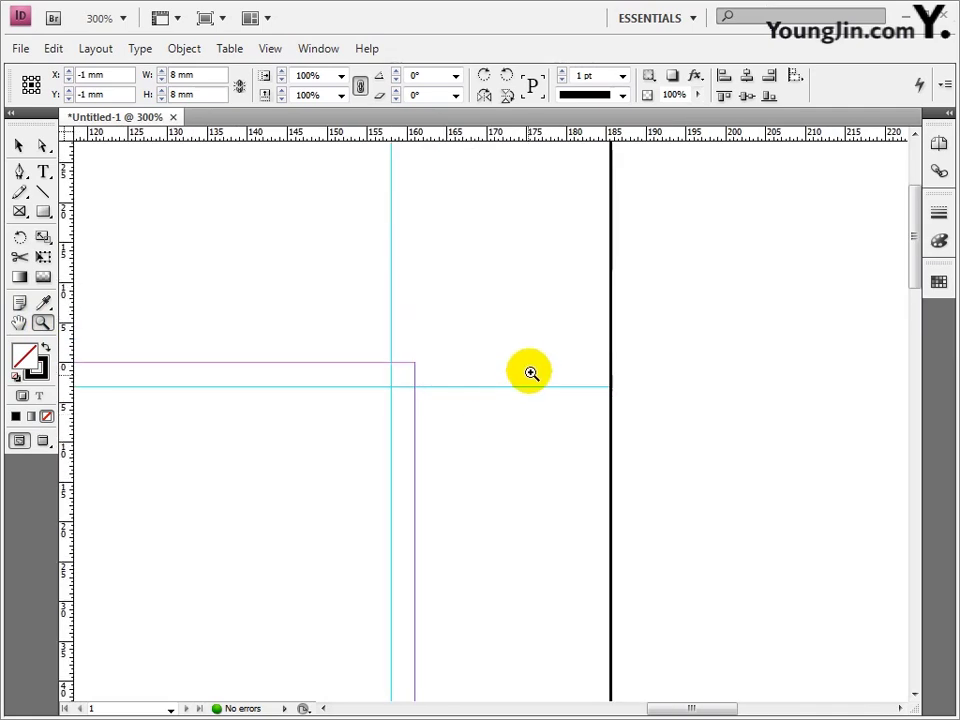
{"action": "key", "text": "ctrl+v"}
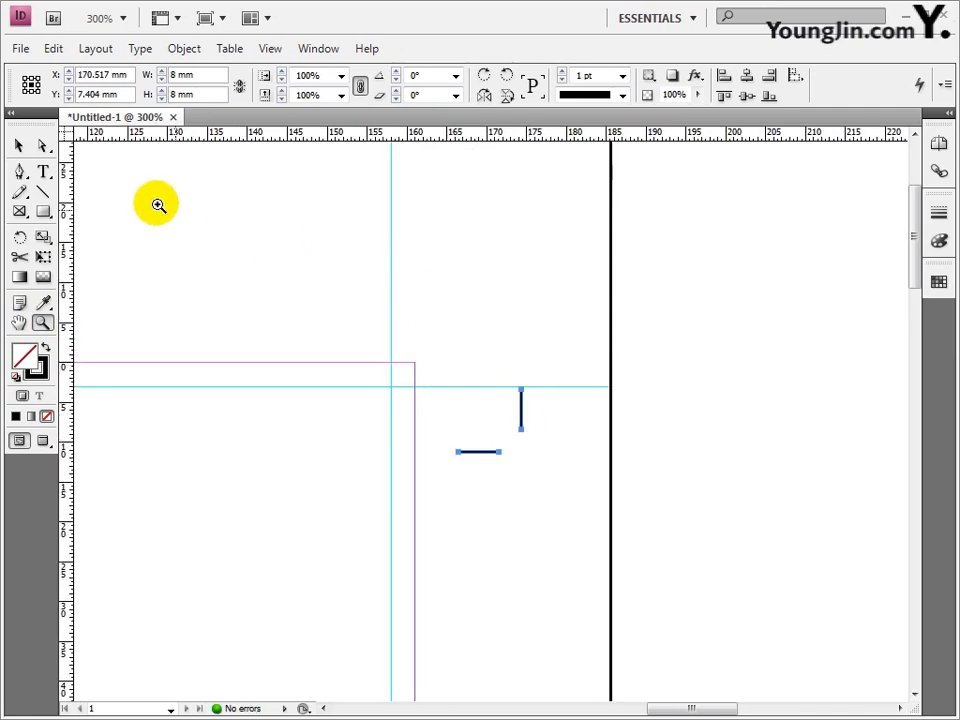
Rotate the pasted trim marks 90° clockwise and align them with the guides just outside the upper-right margin corner.
{"action": "left_click", "coordinate": [18, 147]}
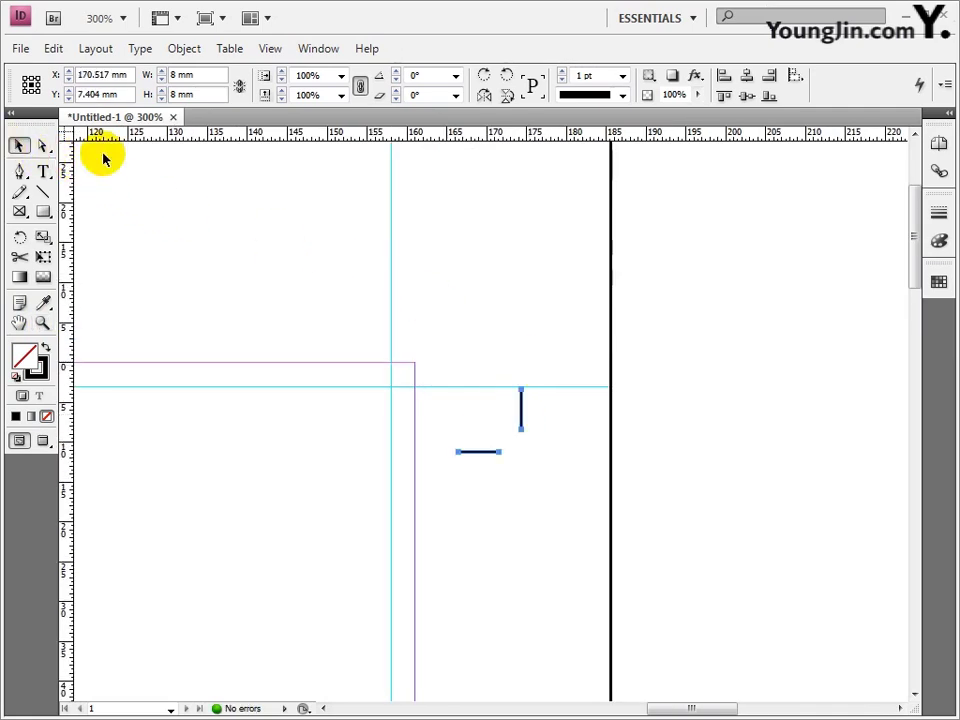
{"action": "left_click", "coordinate": [486, 80]}
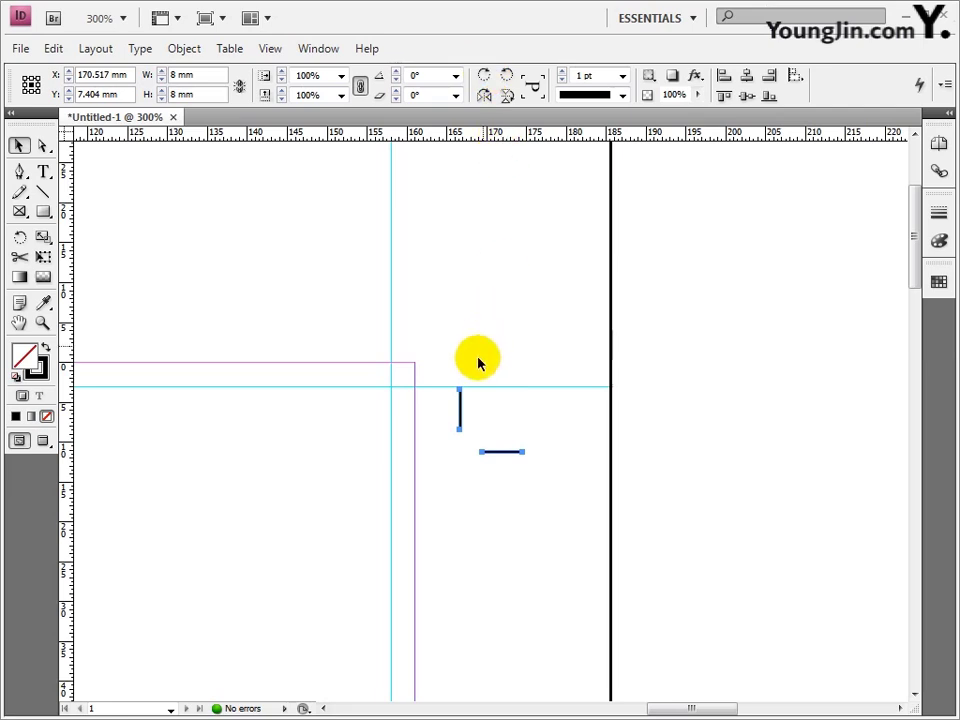
{"action": "left_click_drag", "start_coordinate": [460, 405], "coordinate": [392, 337]}
Deselect everything and place the poster image 01 at its original size with its corner on the upper-left margin corner.
{"action": "double_click", "coordinate": [19, 322]}
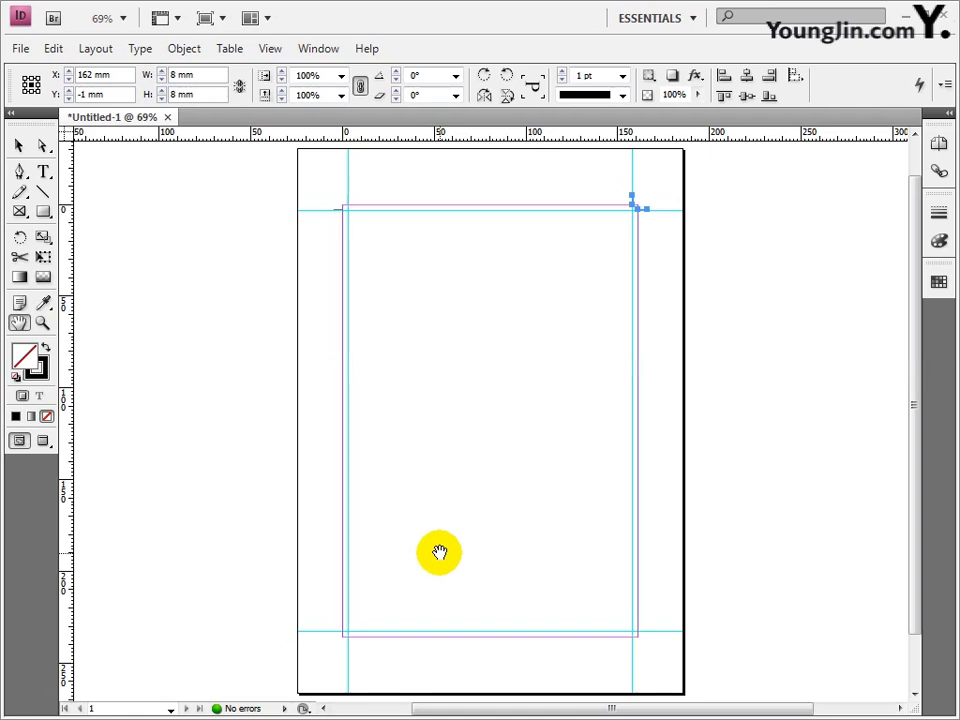
{"action": "key", "text": "v"}
{"action": "key", "text": "ctrl+shift+a"}
{"action": "left_click", "coordinate": [20, 48]}
{"action": "left_click", "coordinate": [50, 319]}
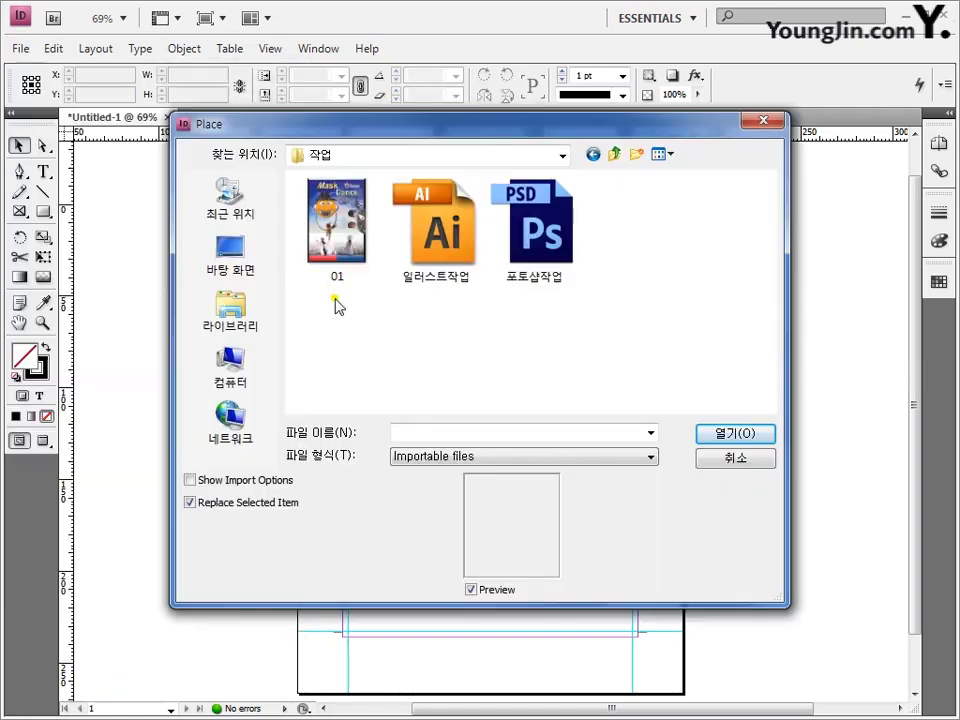
{"action": "left_click", "coordinate": [334, 238]}
{"action": "left_click", "coordinate": [735, 433]}
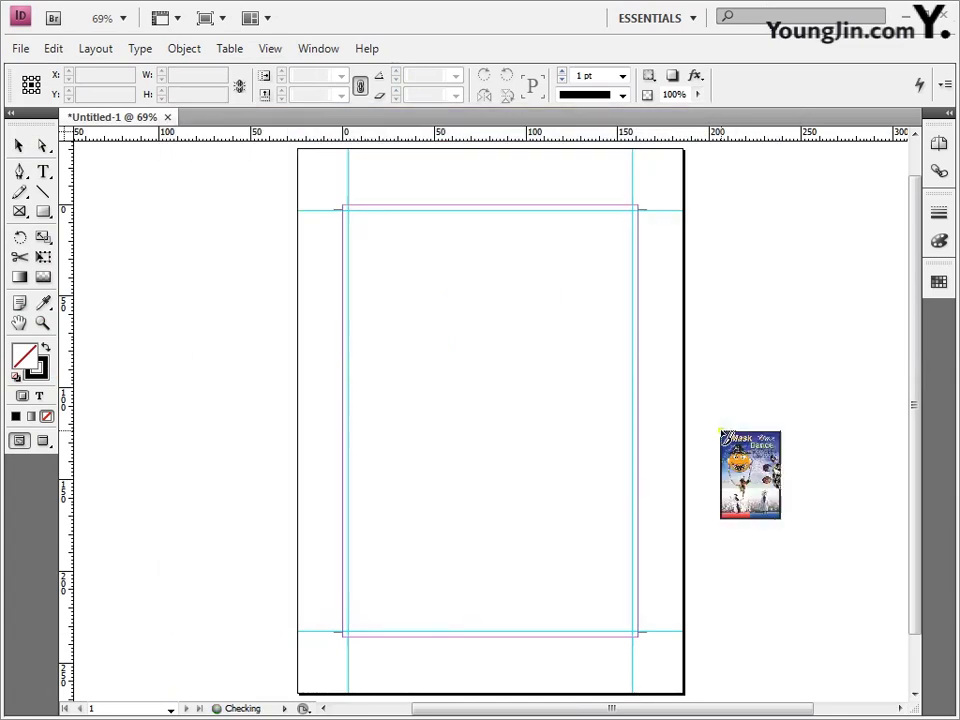
{"action": "left_click", "coordinate": [560, 377]}
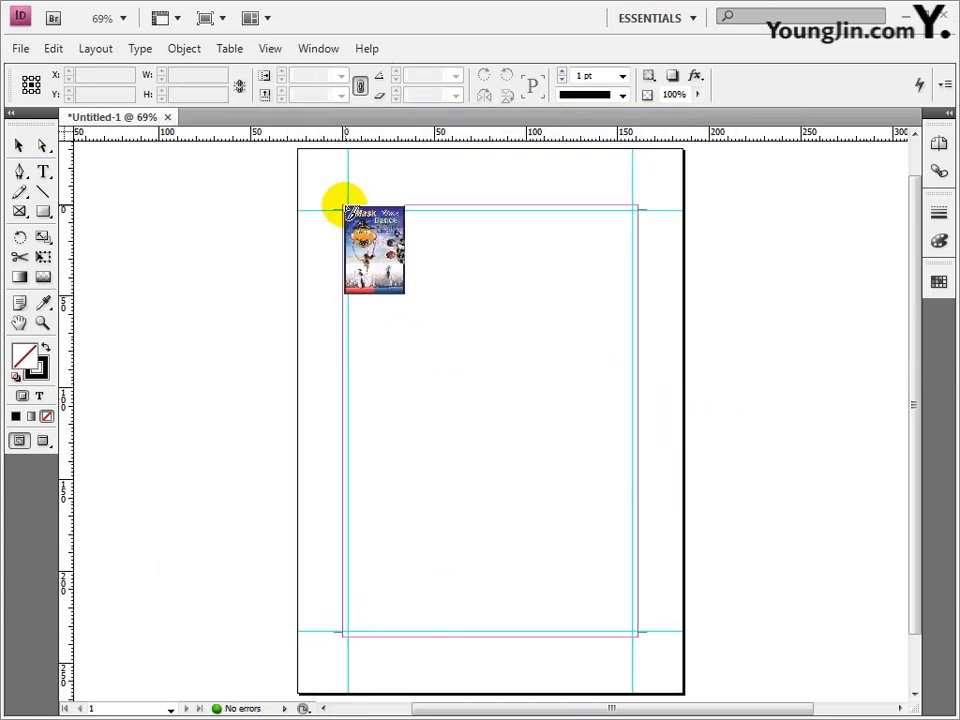
{"action": "left_click", "coordinate": [344, 206]}
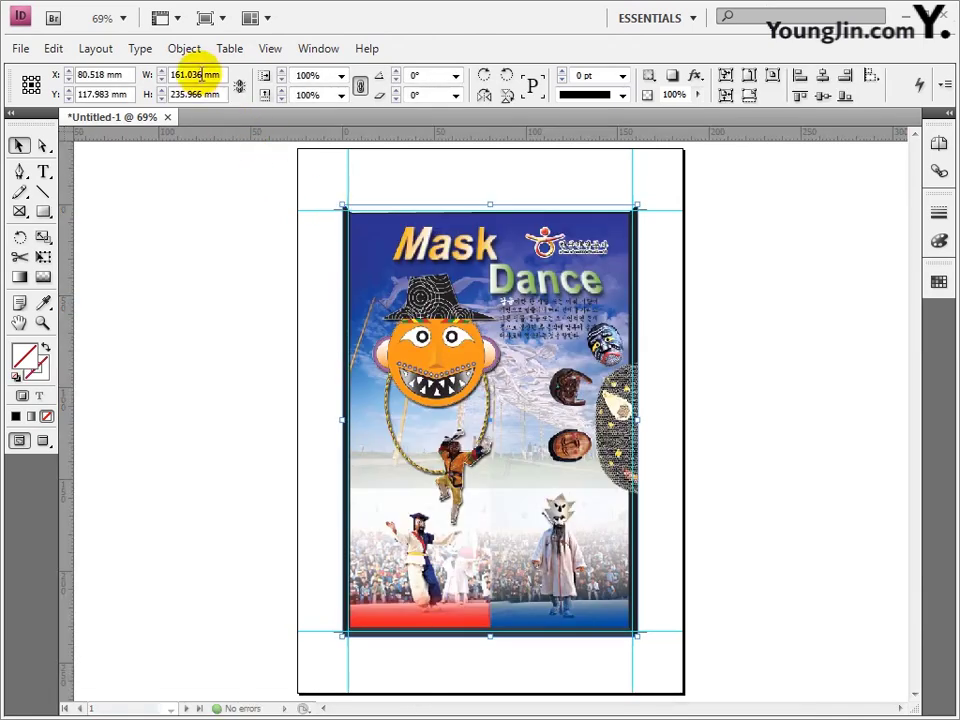
Set the placed poster image's frame to 161 mm wide and 236 mm high.
{"action": "mouse_move", "coordinate": [189, 75]}
{"action": "left_mouse_down"}
{"action": "mouse_move", "coordinate": [204, 75]}
{"action": "mouse_move", "coordinate": [180, 95]}
{"action": "left_mouse_up"}
{"action": "key", "text": "BackSpace"}
{"action": "key", "text": "BackSpace"}
{"action": "type", "text": "236"}
{"action": "key", "text": "Return"}
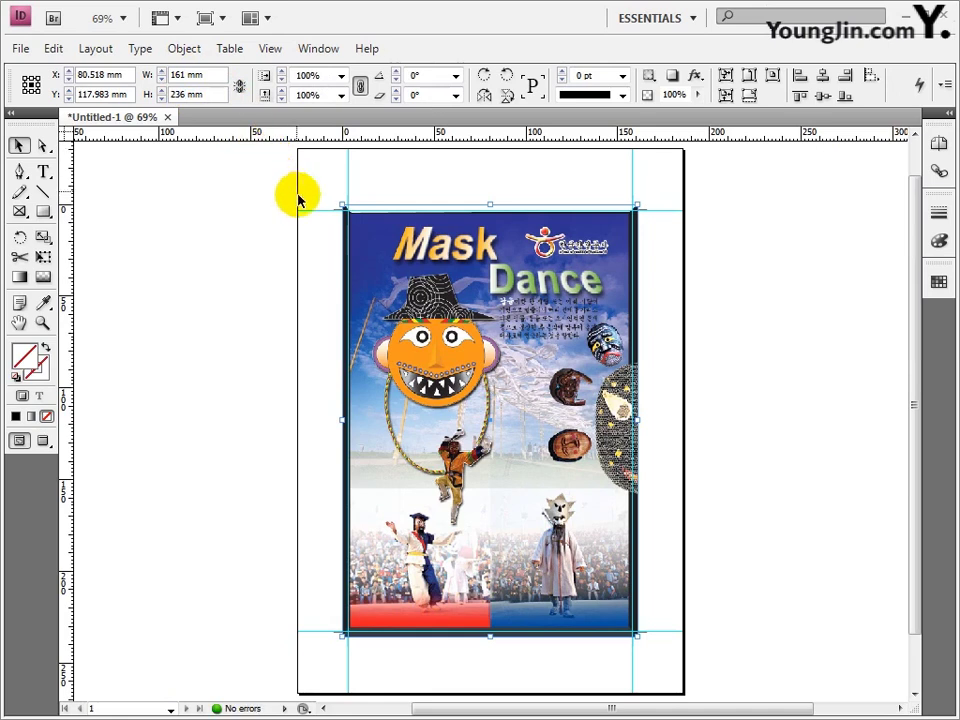
Set the poster image's display performance to High Quality Display.
{"action": "right_click", "coordinate": [484, 394]}
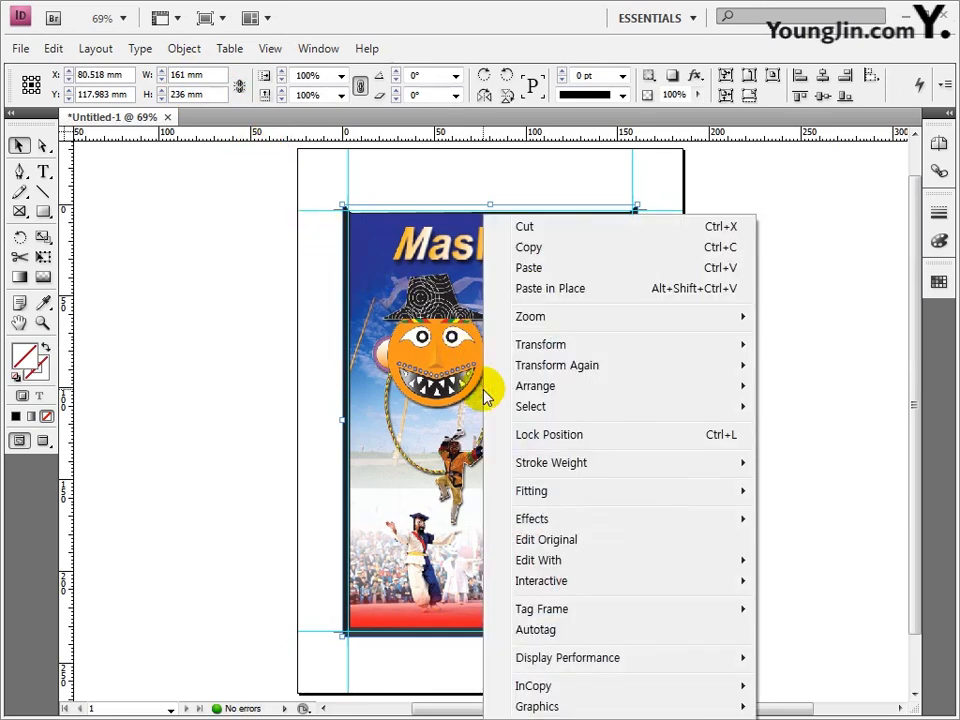
{"action": "mouse_move", "coordinate": [570, 663]}
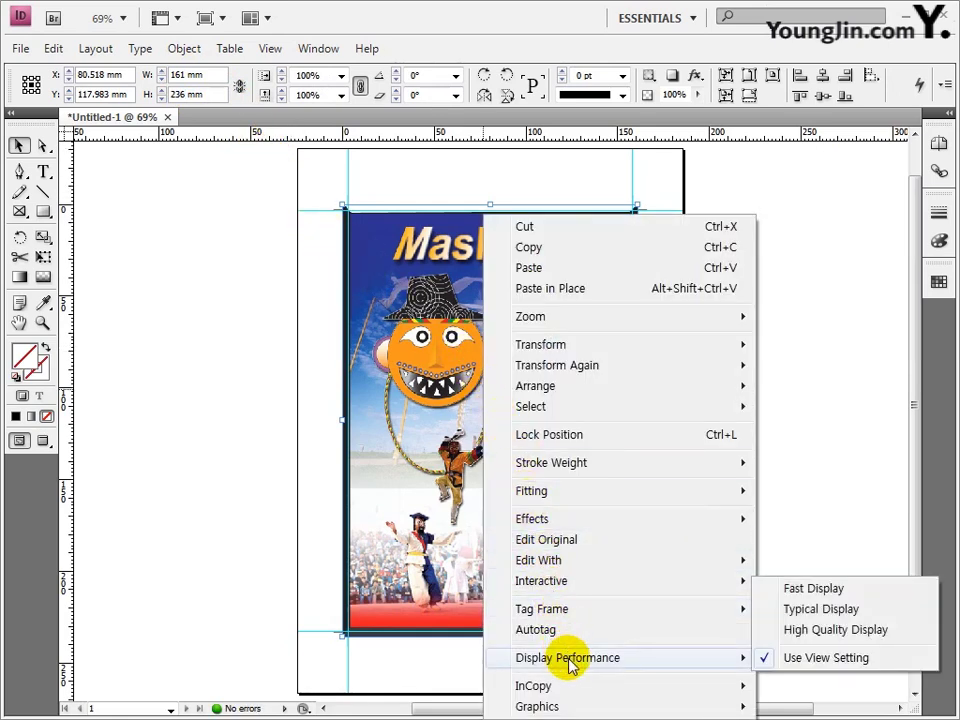
{"action": "left_click", "coordinate": [804, 632]}
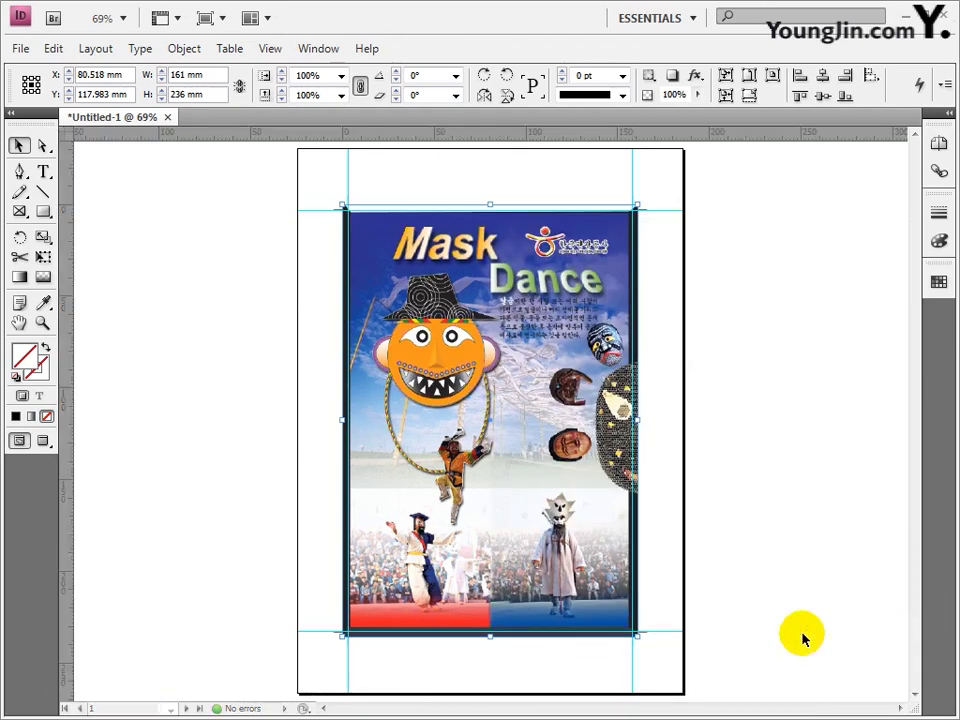
Add a small text frame just below the poster's lower-left corner, beside the trim mark, containing the number 01.
{"action": "left_click", "coordinate": [40, 322]}
{"action": "left_click", "coordinate": [560, 596]}
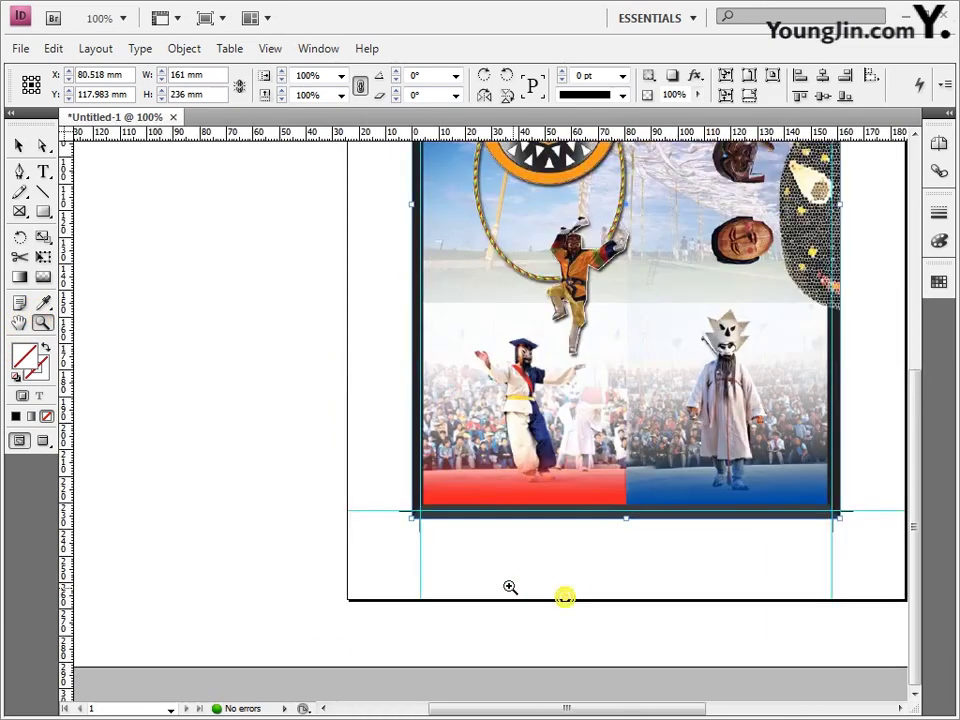
{"action": "left_click", "coordinate": [499, 501]}
{"action": "left_click", "coordinate": [453, 516]}
{"action": "left_click", "coordinate": [453, 516]}
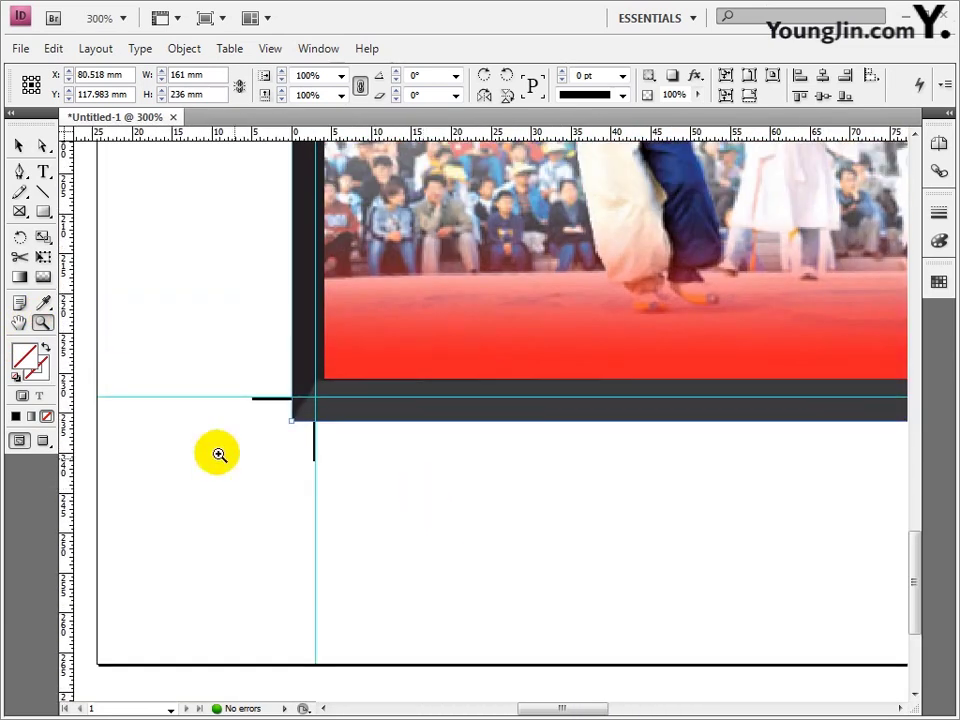
{"action": "left_click", "coordinate": [43, 171]}
{"action": "left_click_drag", "start_coordinate": [333, 447], "coordinate": [439, 488]}
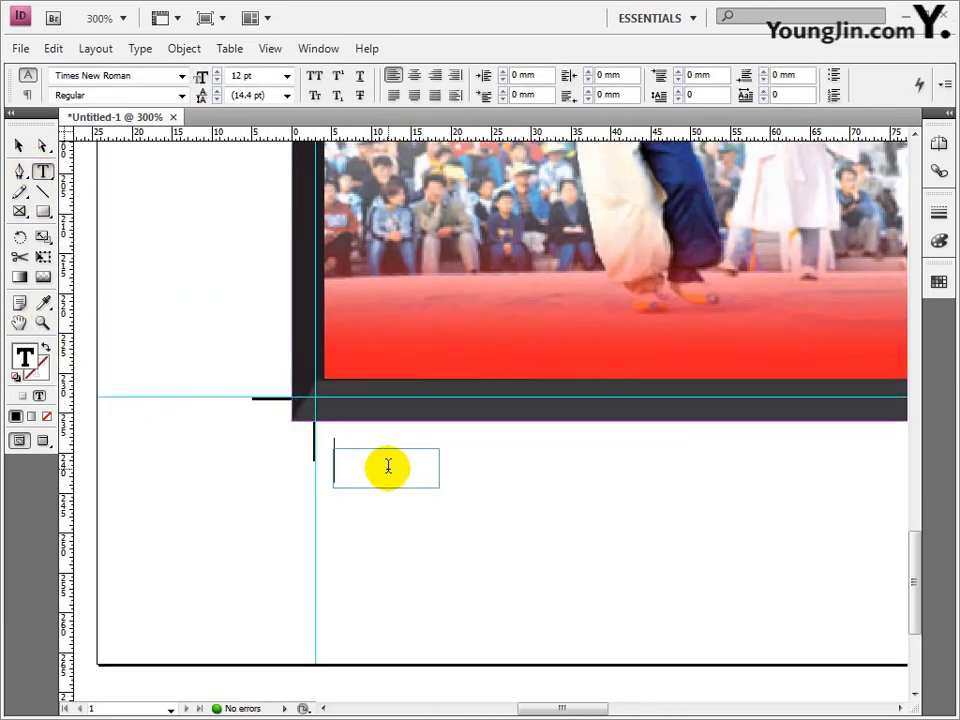
{"action": "type", "text": "01"}
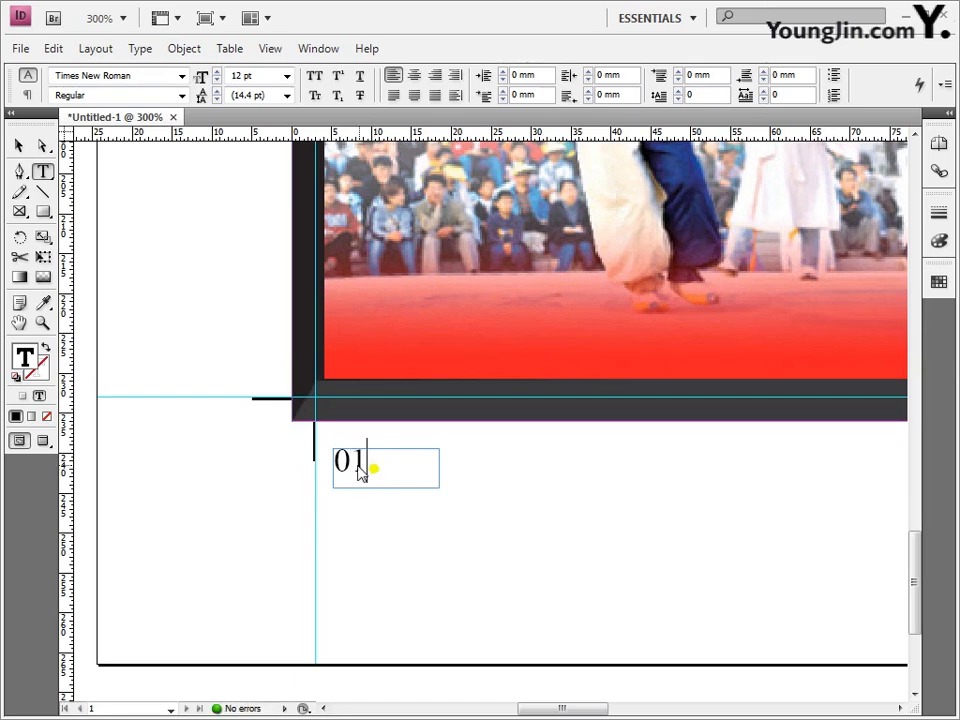
Format the 01 text in the Dotum font at 10 pt.
{"action": "left_click_drag", "start_coordinate": [362, 472], "coordinate": [334, 462]}
{"action": "left_click", "coordinate": [160, 75]}
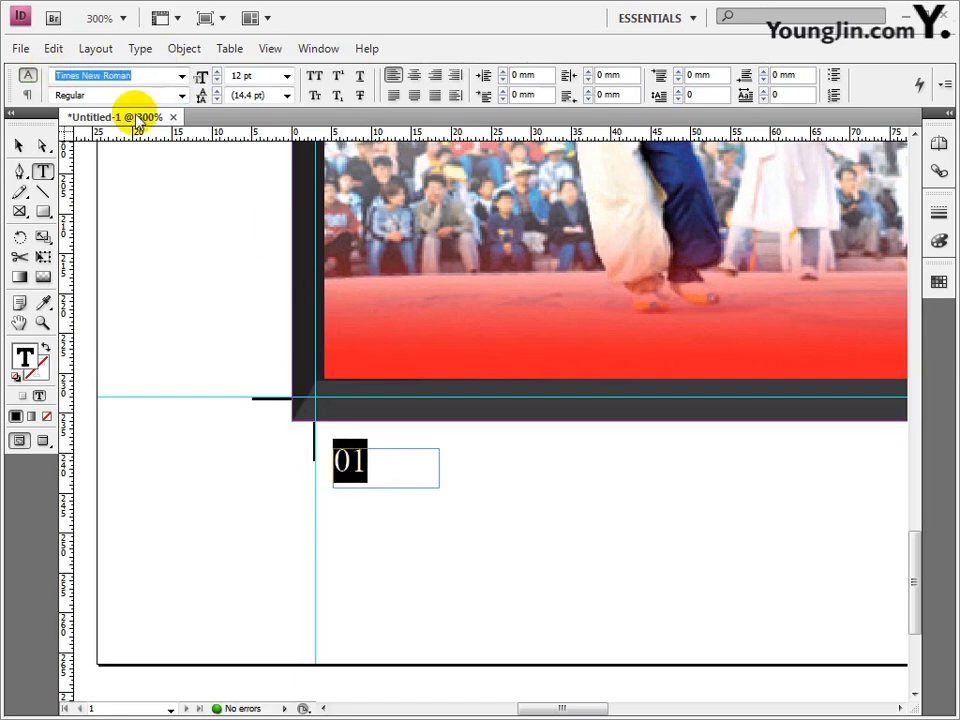
{"action": "type", "text": "Dotum"}
{"action": "key", "text": "Return"}
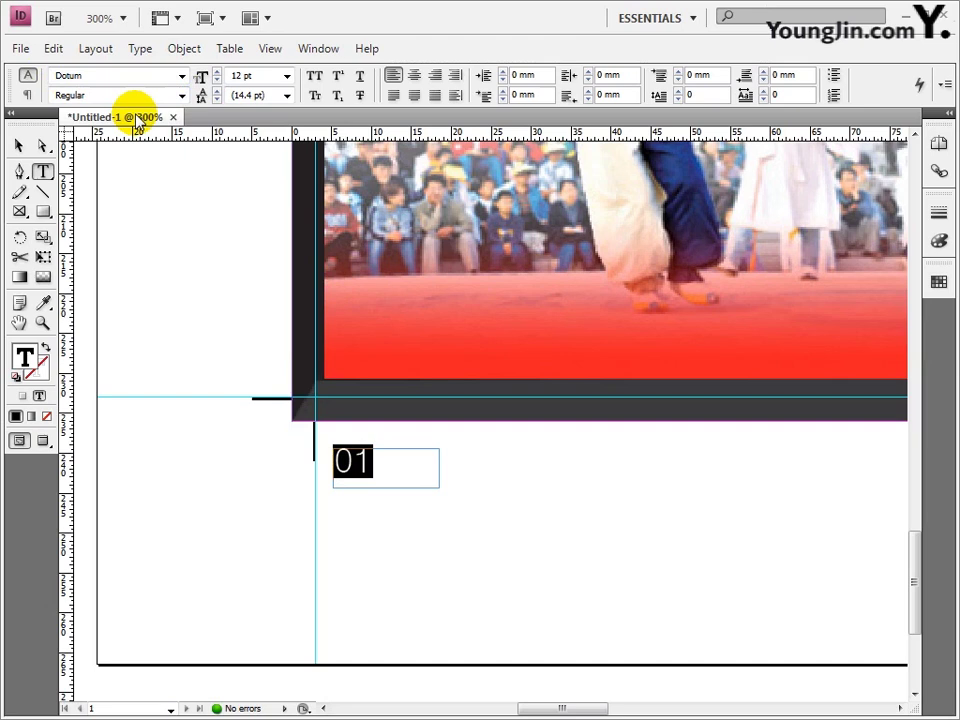
{"action": "left_click", "coordinate": [286, 76]}
{"action": "left_click", "coordinate": [266, 151]}
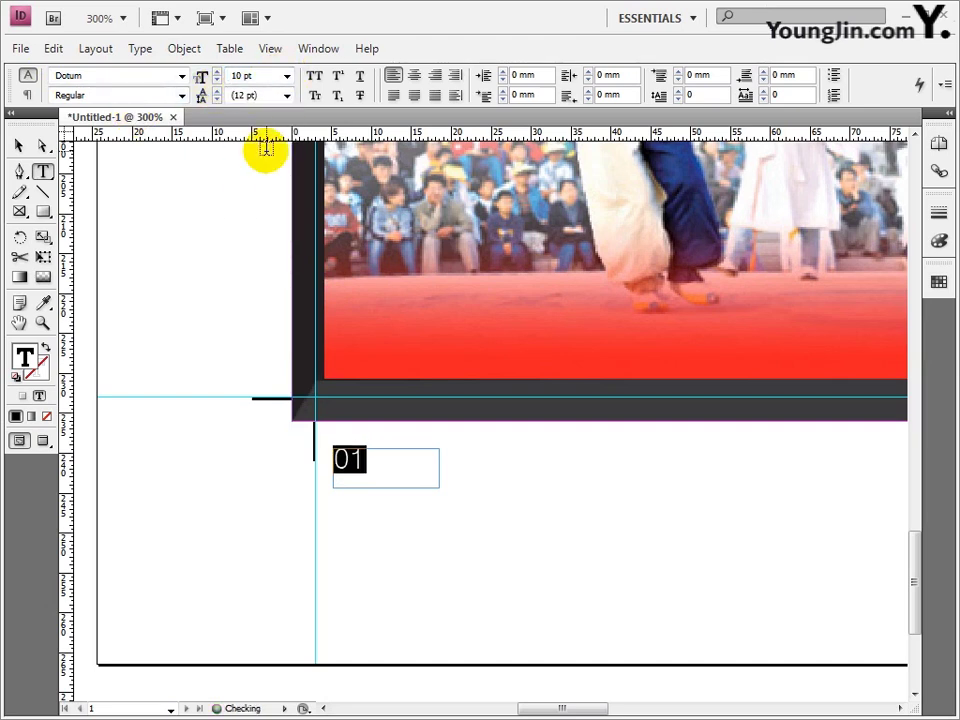
{"action": "left_click", "coordinate": [18, 145]}
Save the document in the folder 01 as an InDesign CS4 document named 01.
{"action": "double_click", "coordinate": [20, 323]}
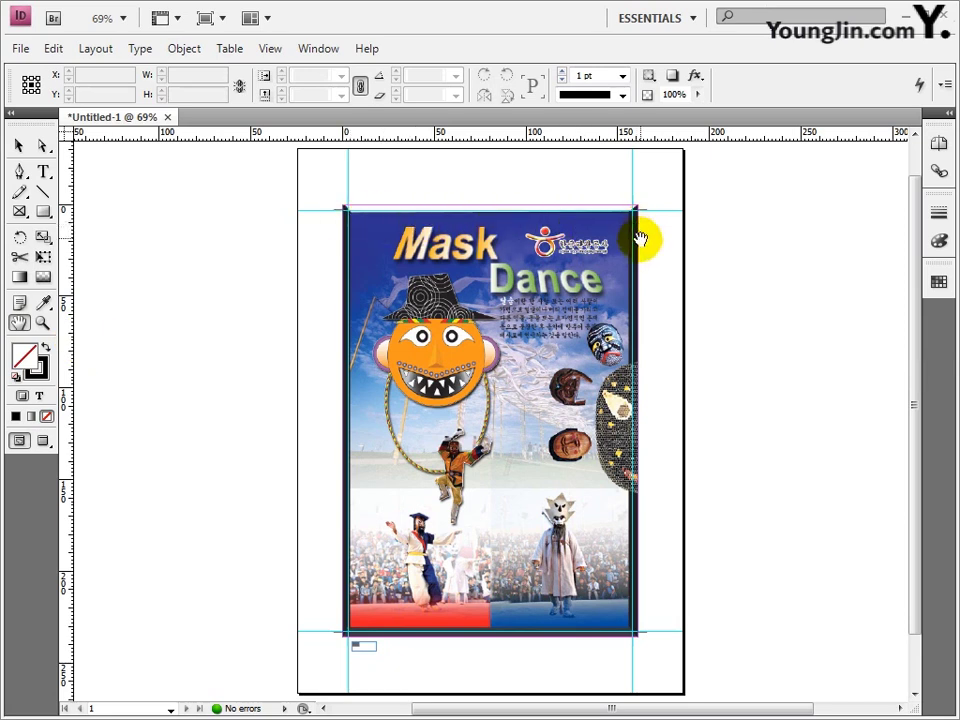
{"action": "left_click", "coordinate": [20, 48]}
{"action": "left_click", "coordinate": [62, 230]}
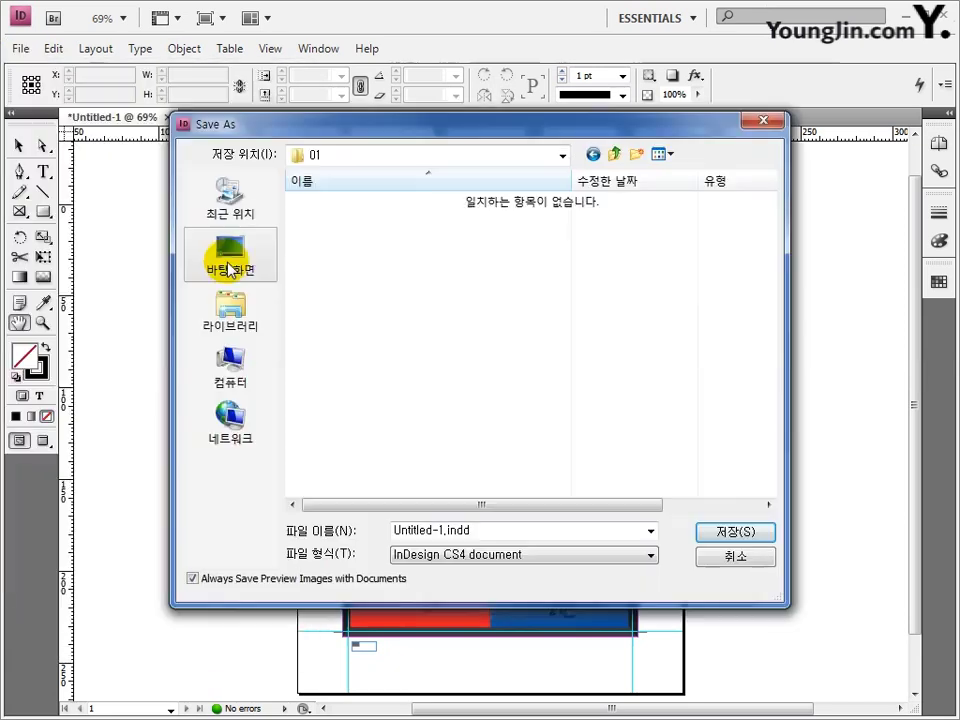
{"action": "double_click", "coordinate": [486, 527]}
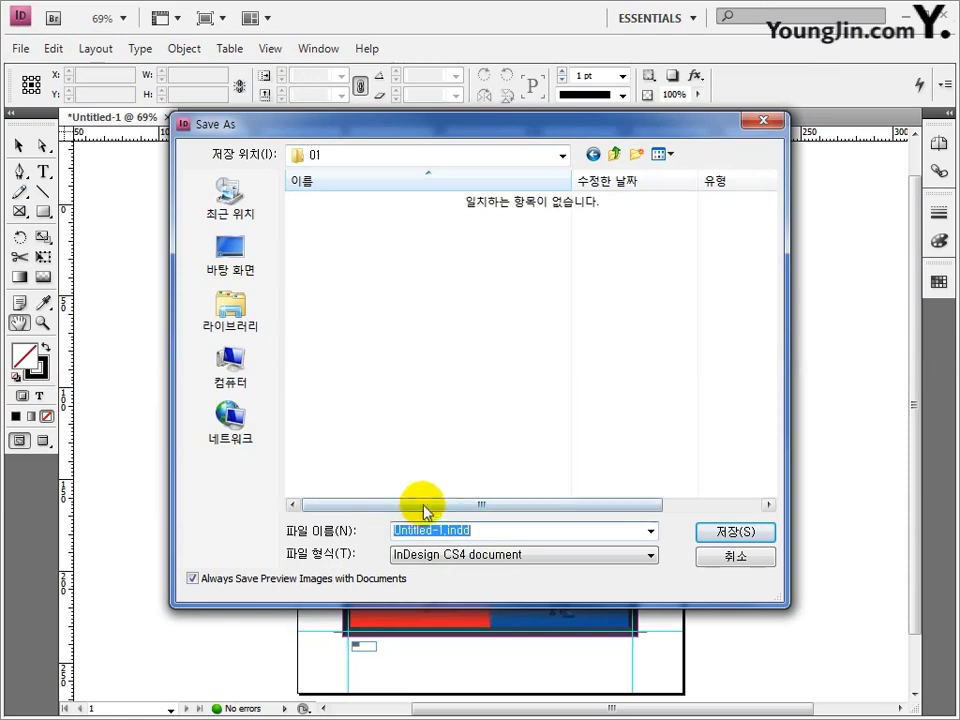
{"action": "type", "text": "01"}
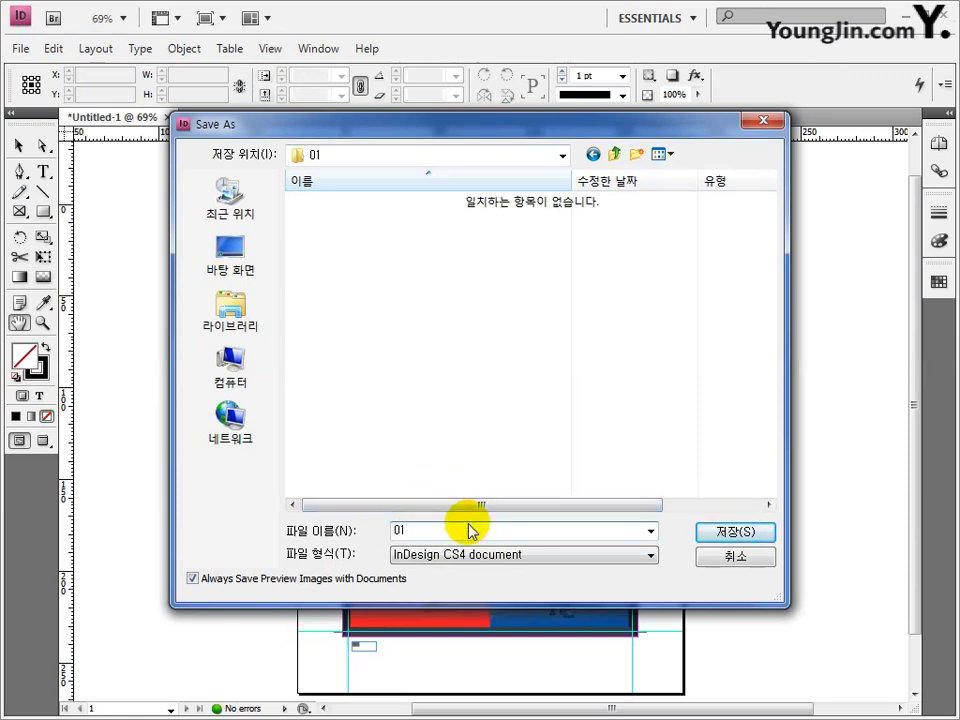
{"action": "left_click", "coordinate": [729, 534]}
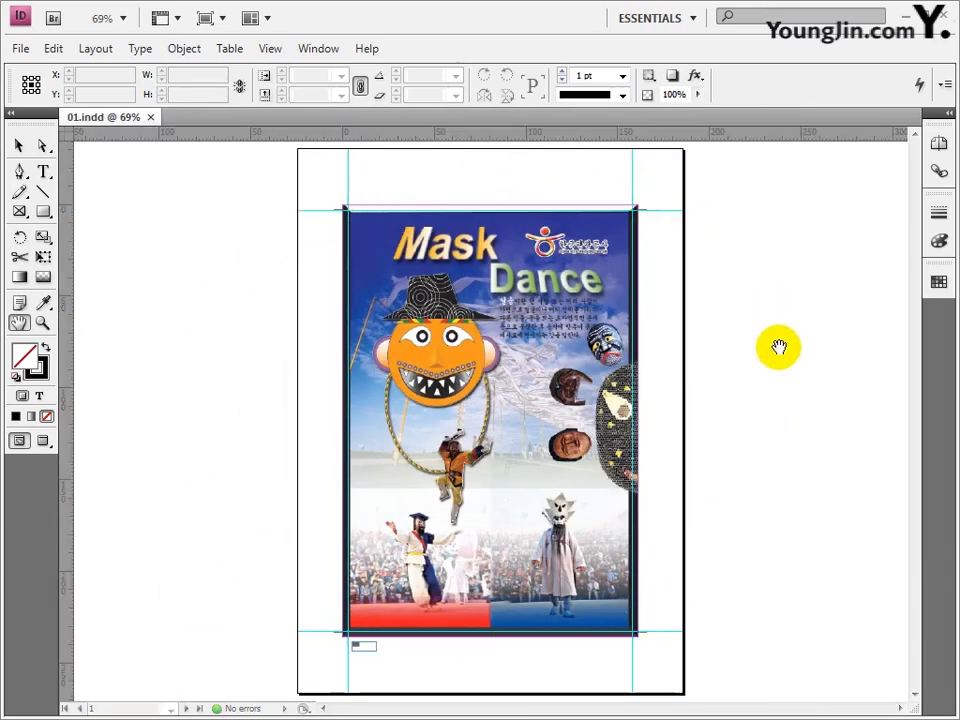
Print one copy of all pages of the poster document with the default print preset.
{"action": "left_click", "coordinate": [174, 262]}
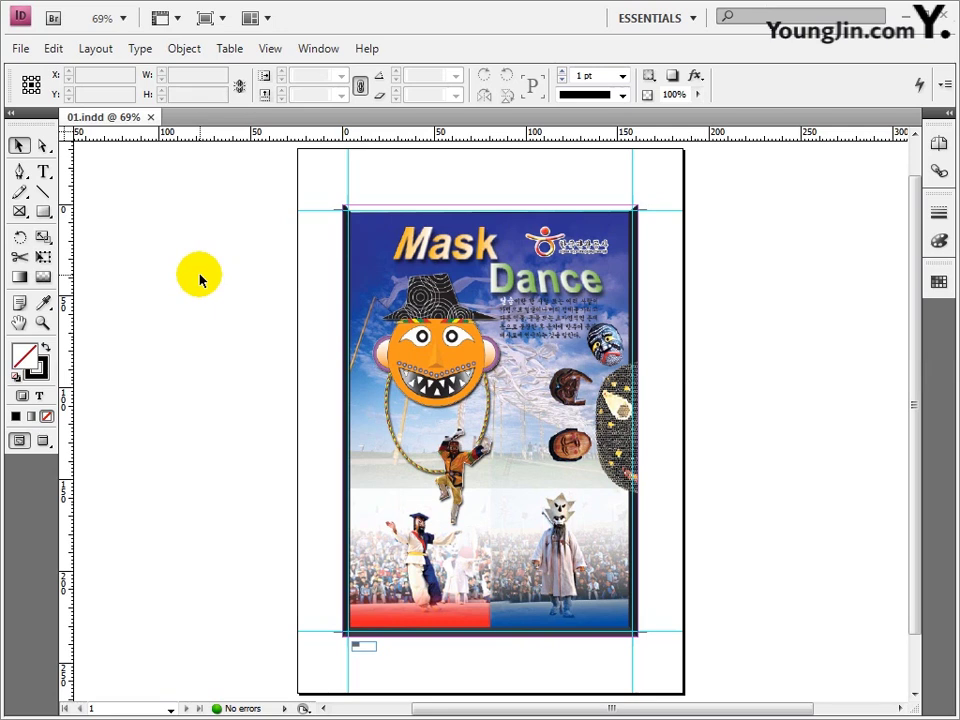
{"action": "left_click", "coordinate": [20, 48]}
{"action": "left_click", "coordinate": [100, 596]}
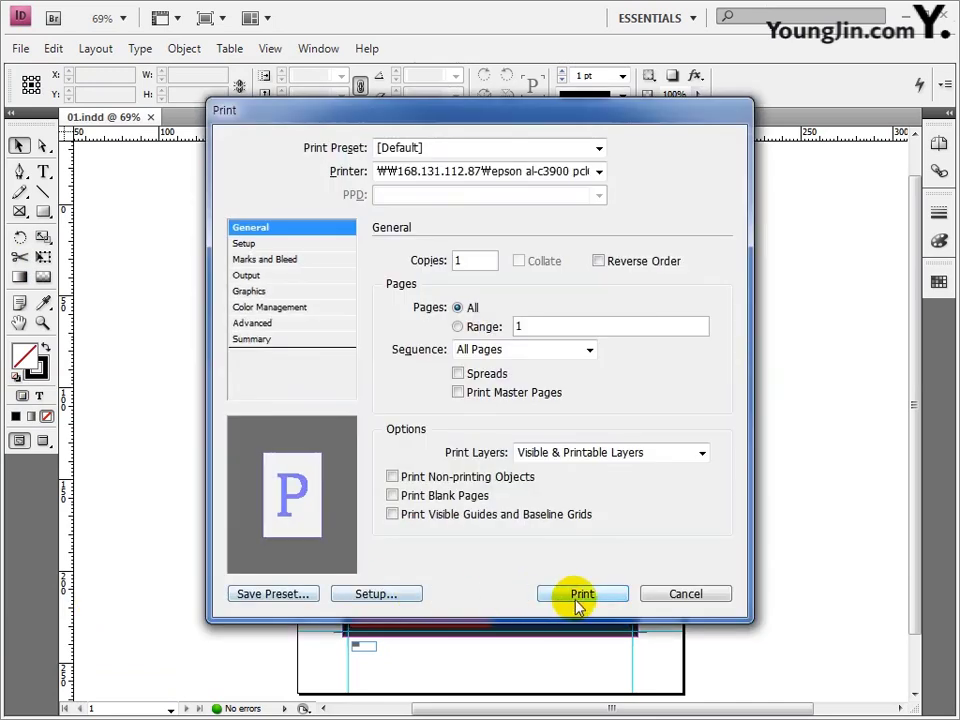
{"action": "left_click", "coordinate": [580, 596]}
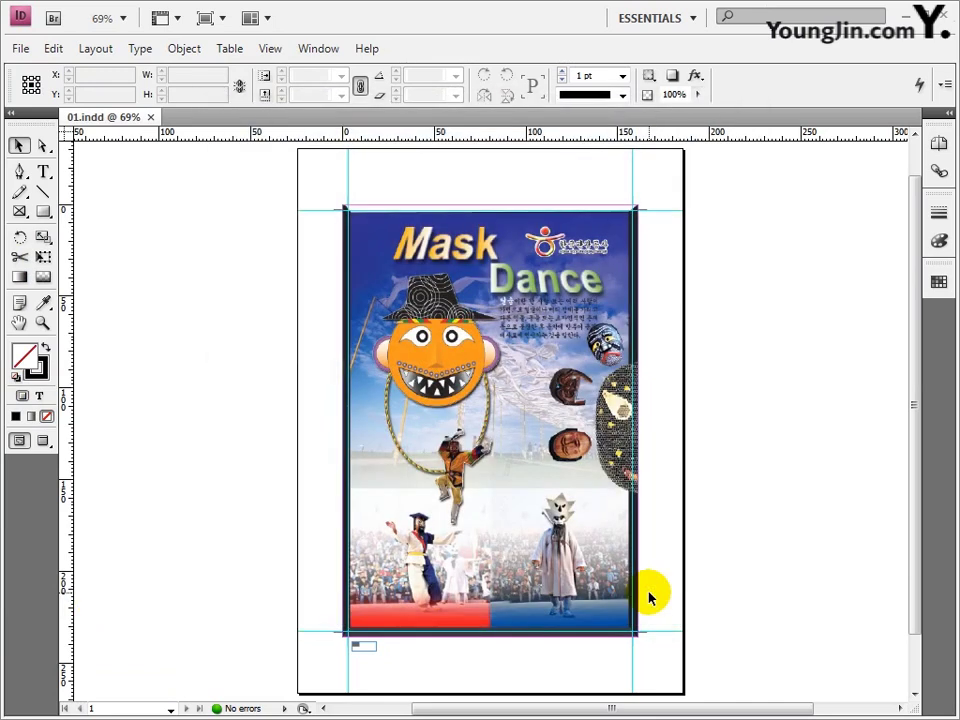